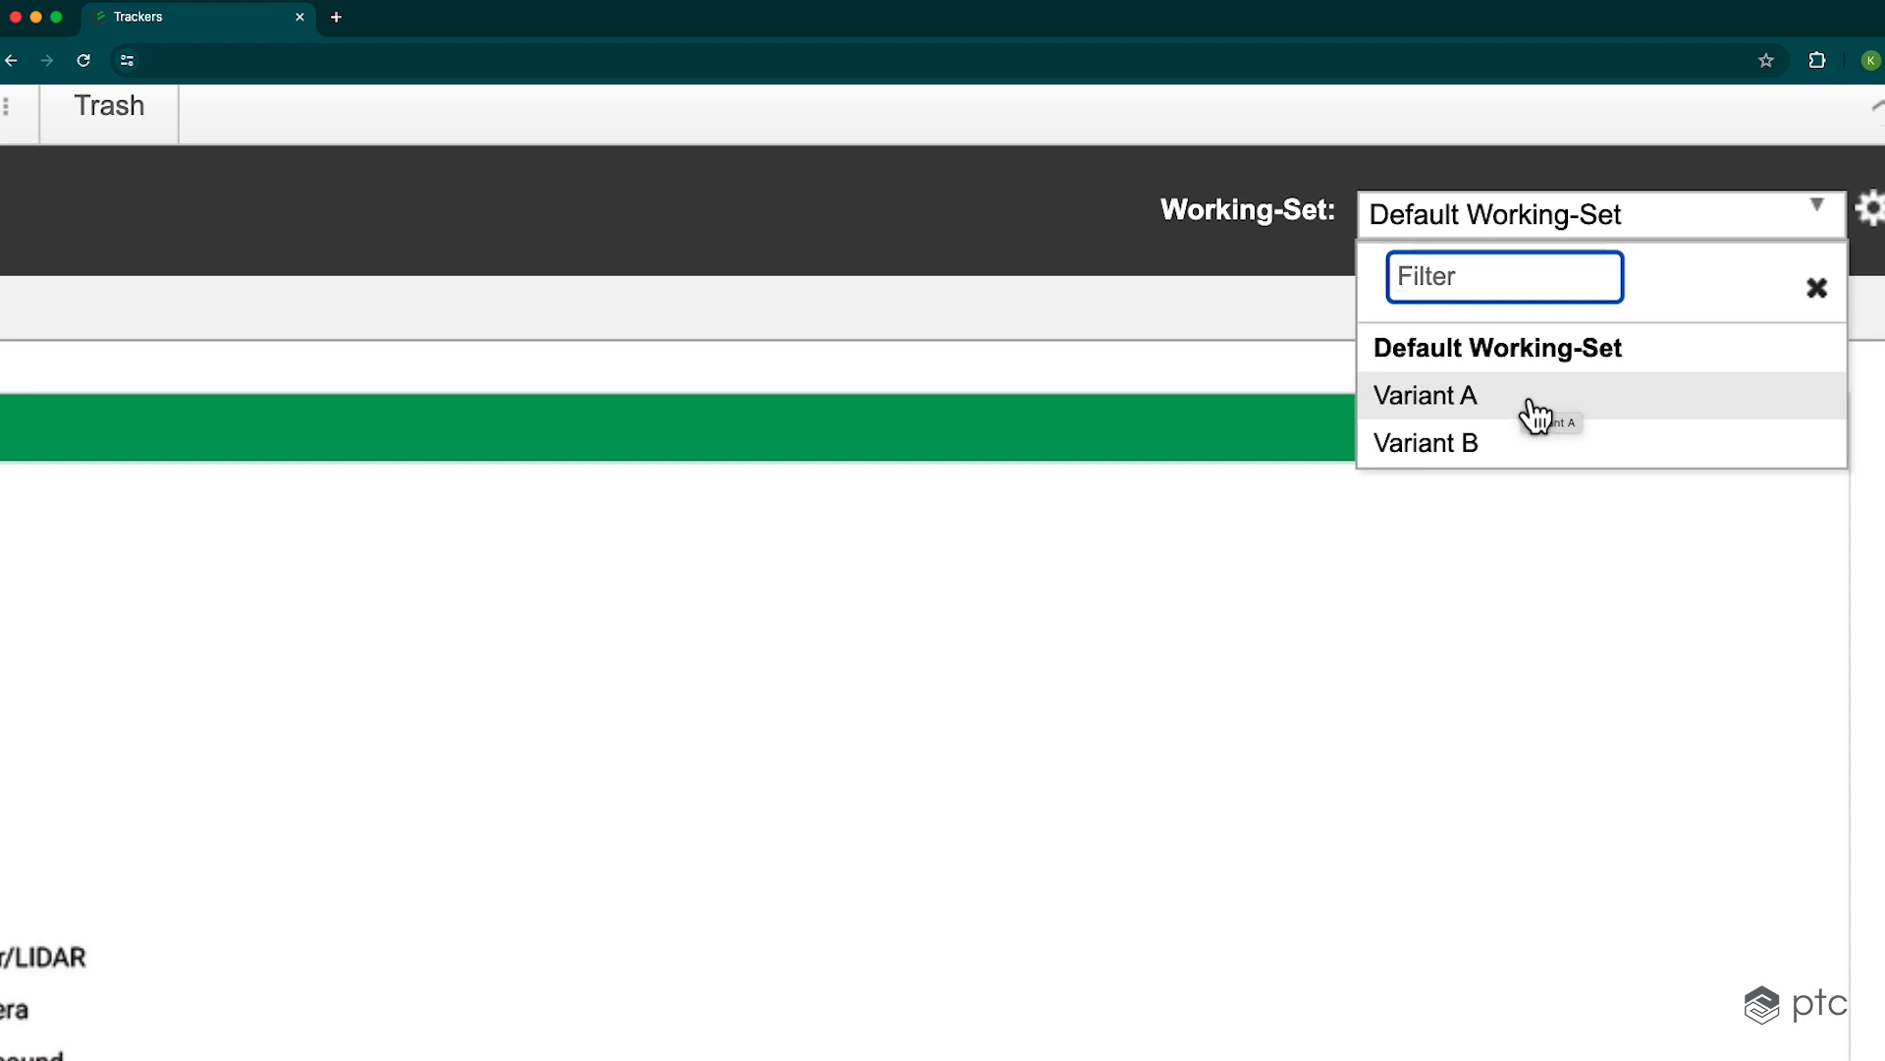
Switch to the Variant A working set and start creating a derived working set from it
click(1537, 411)
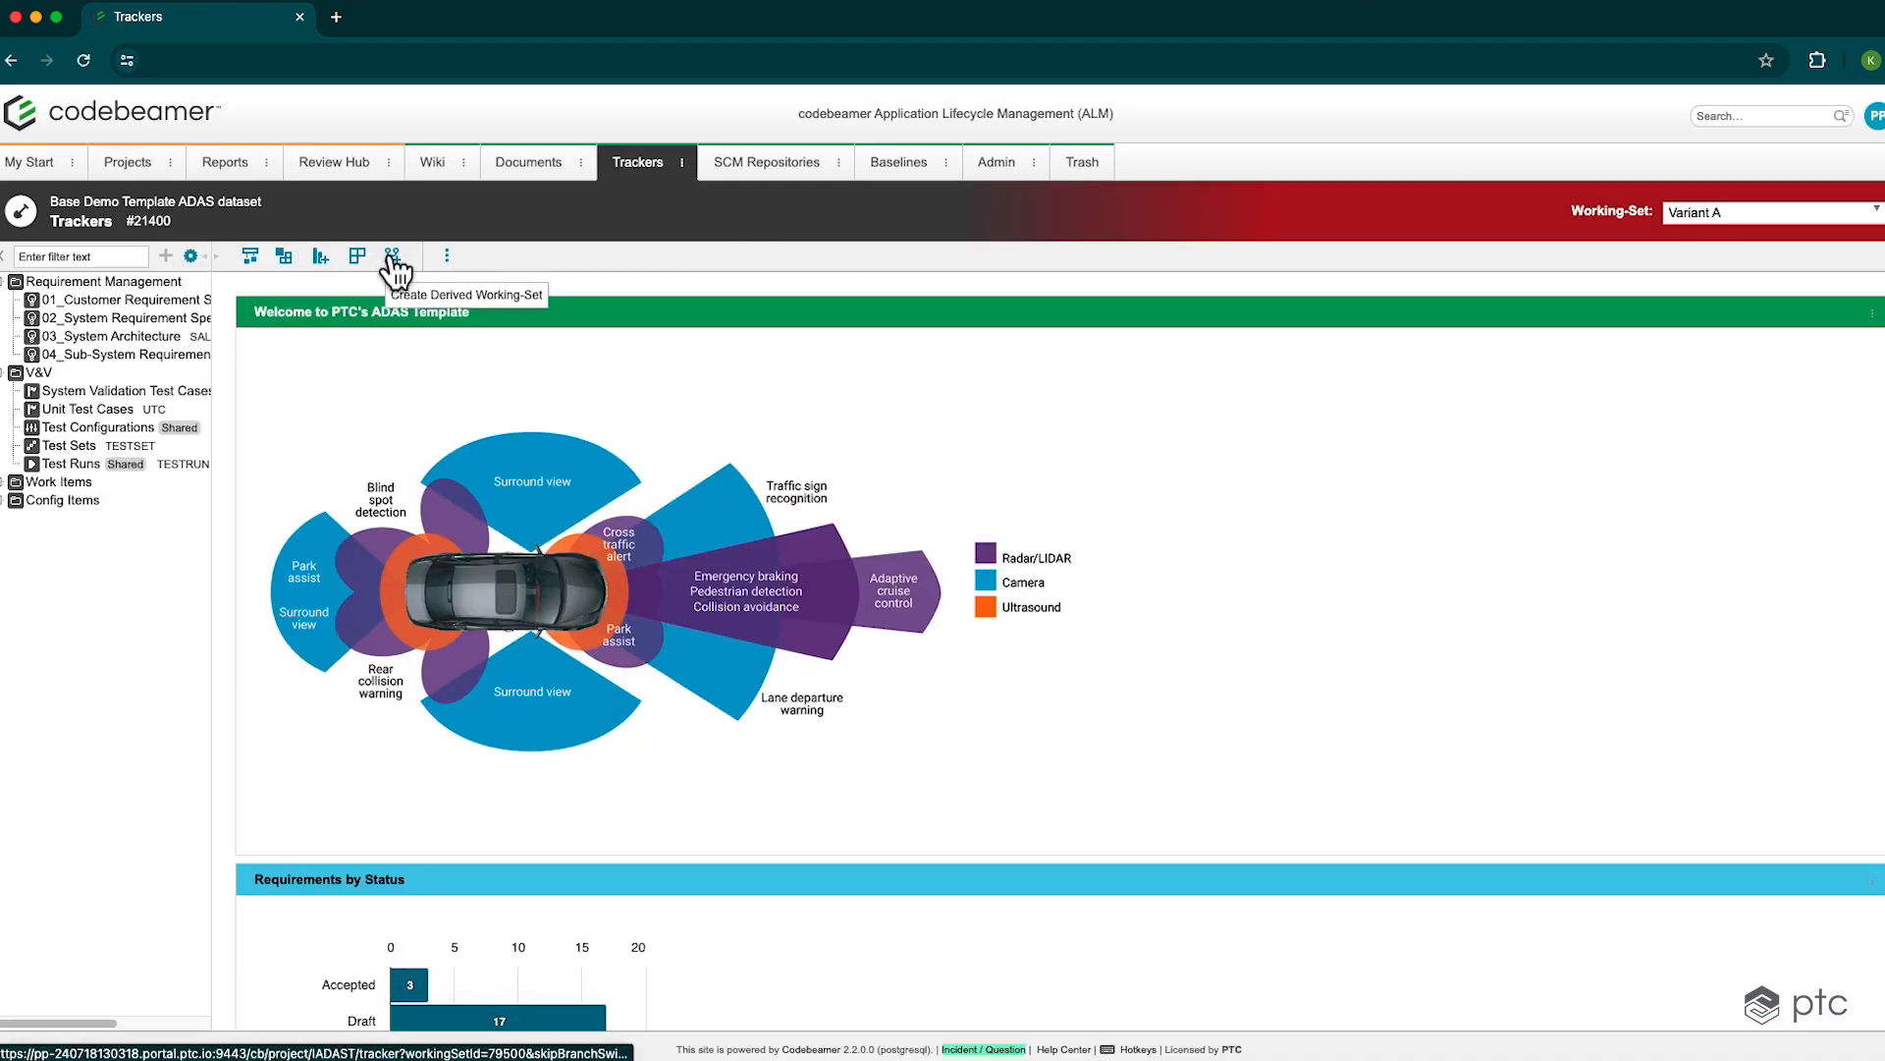
scroll(395, 263, up, 5)
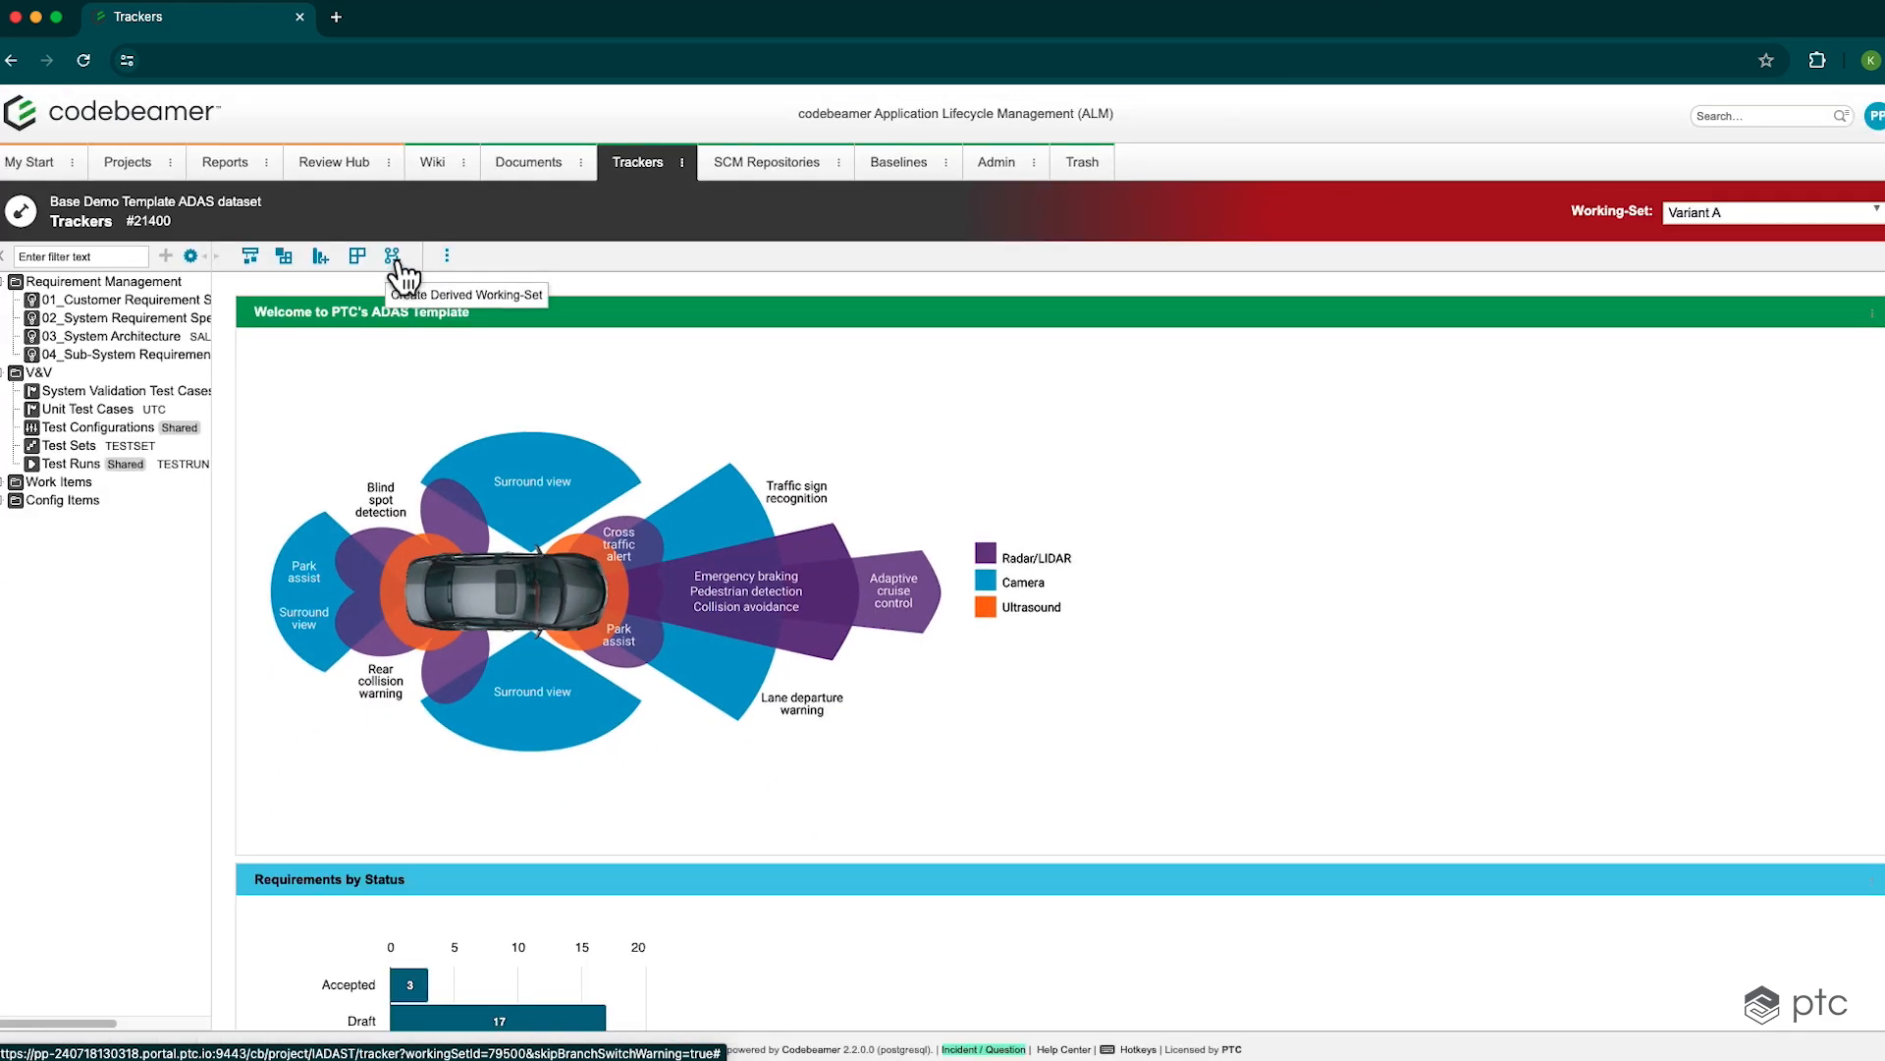
click(394, 257)
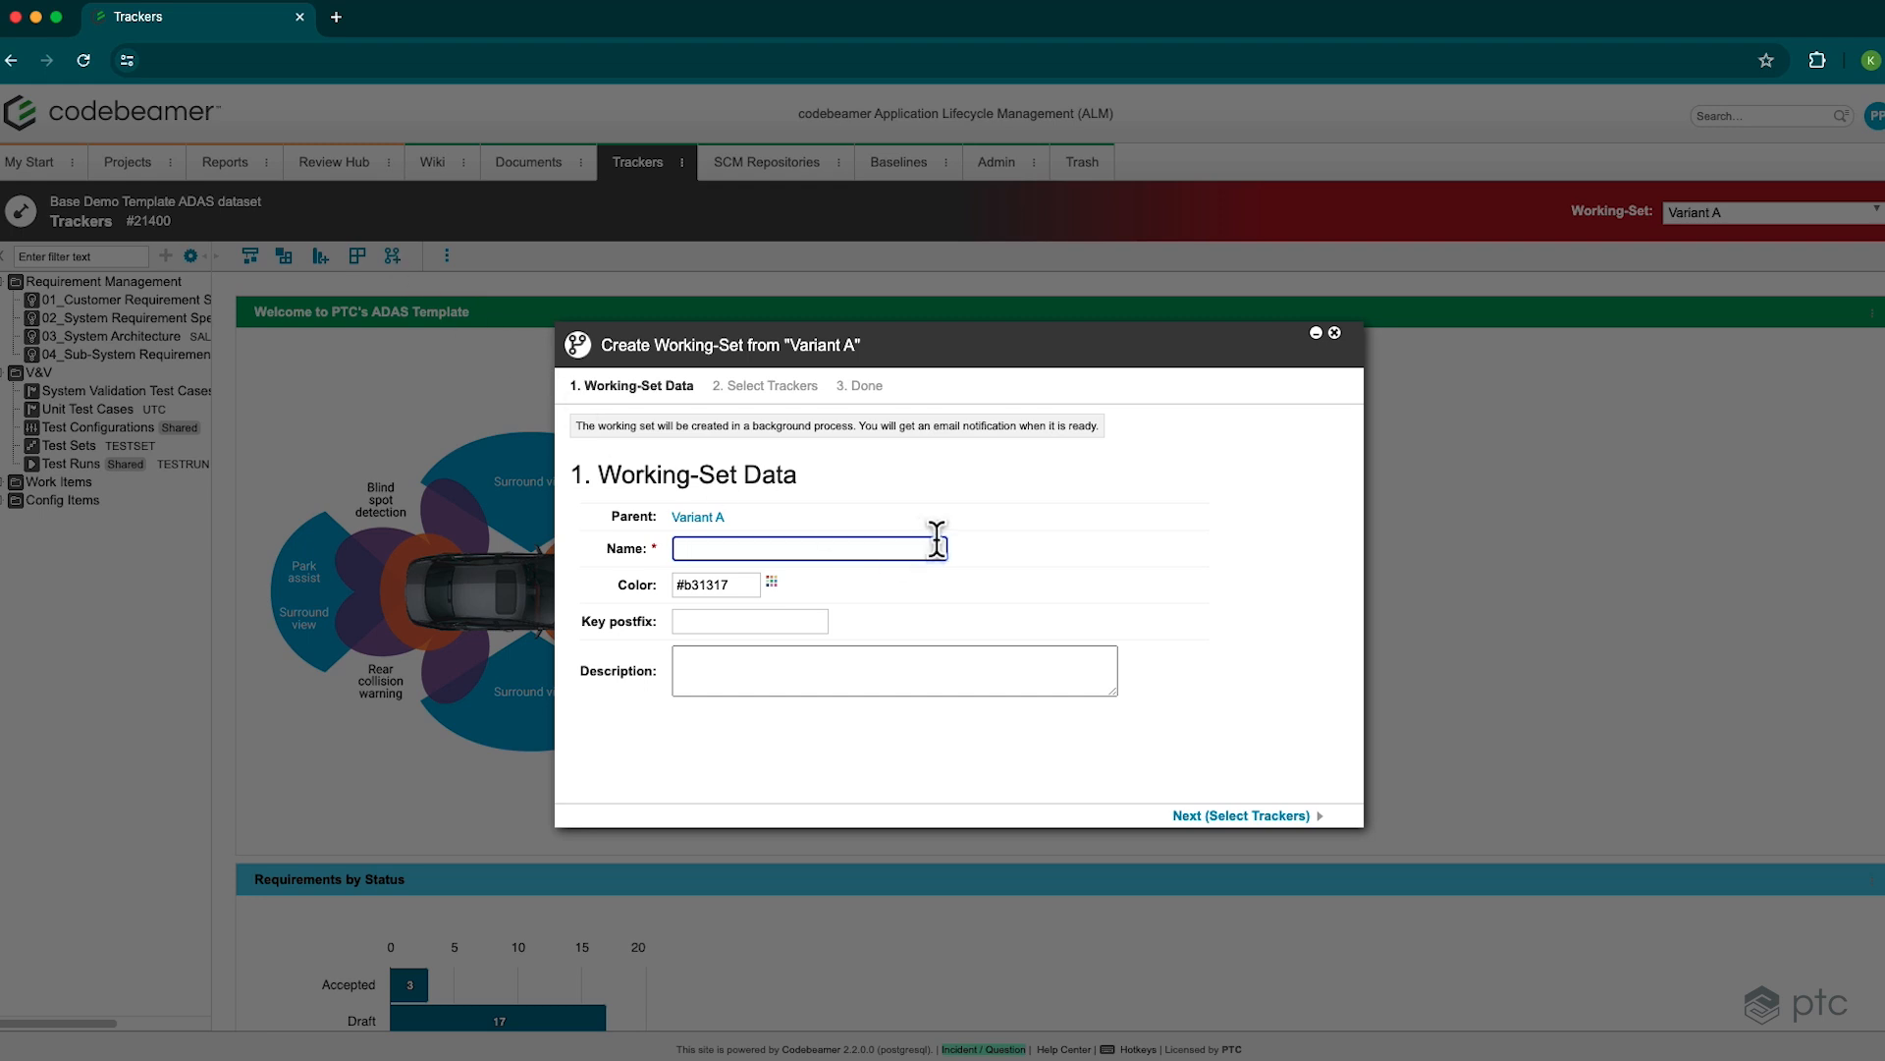
Name the derived working set Variant A_B, set its color to #e57579 and proceed to the tracker selection
text(V)
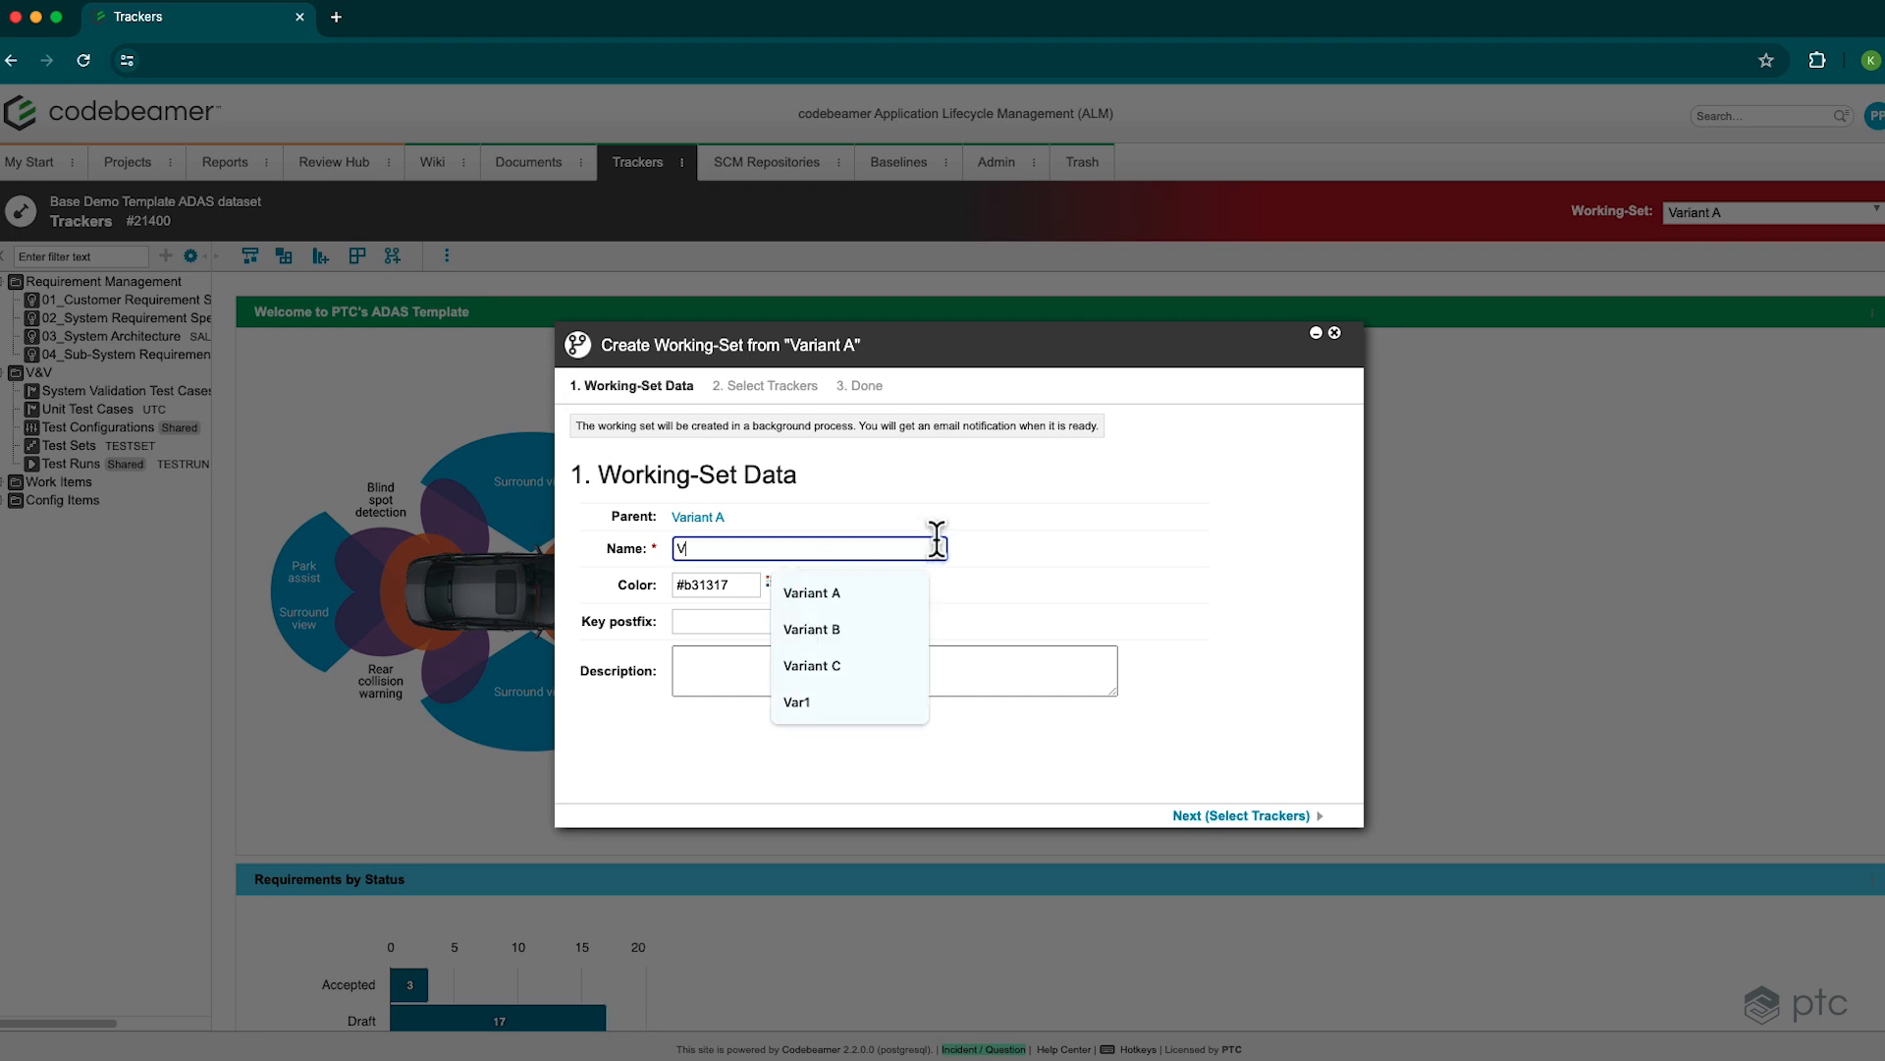
text(ariant )
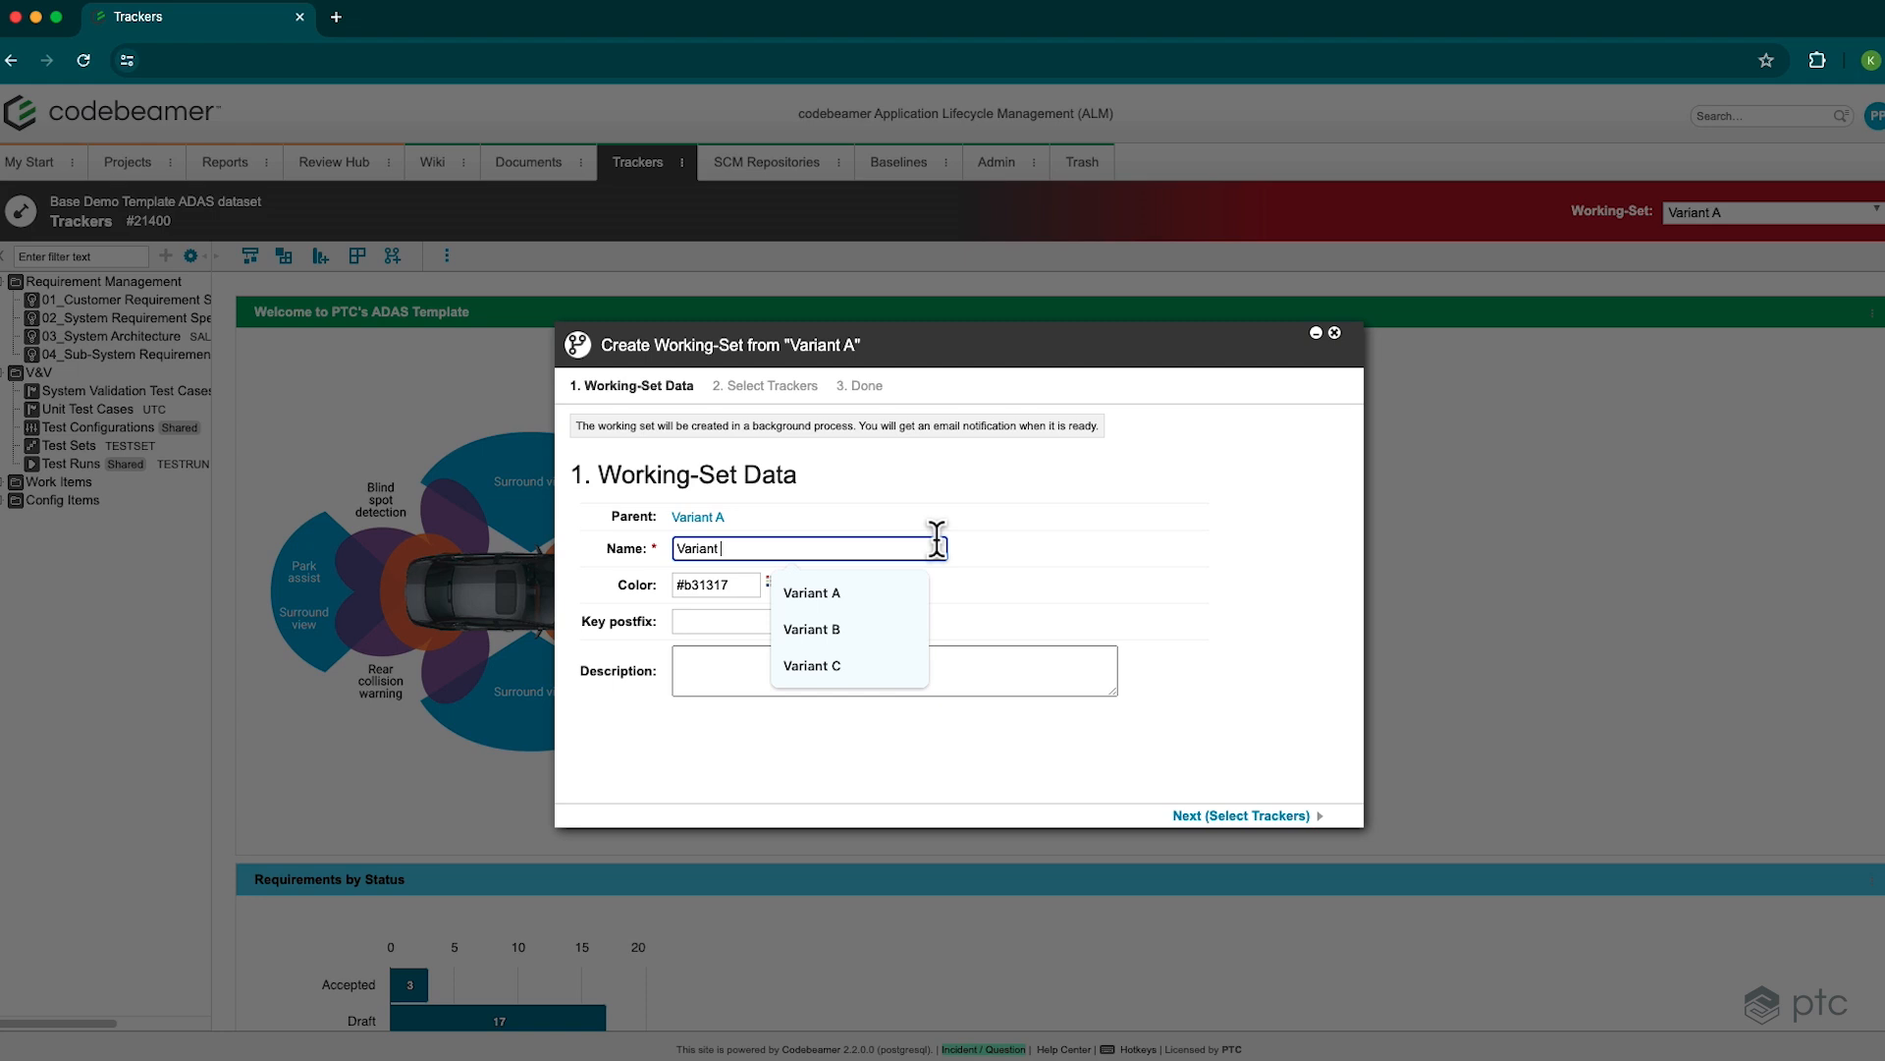
text(A_B)
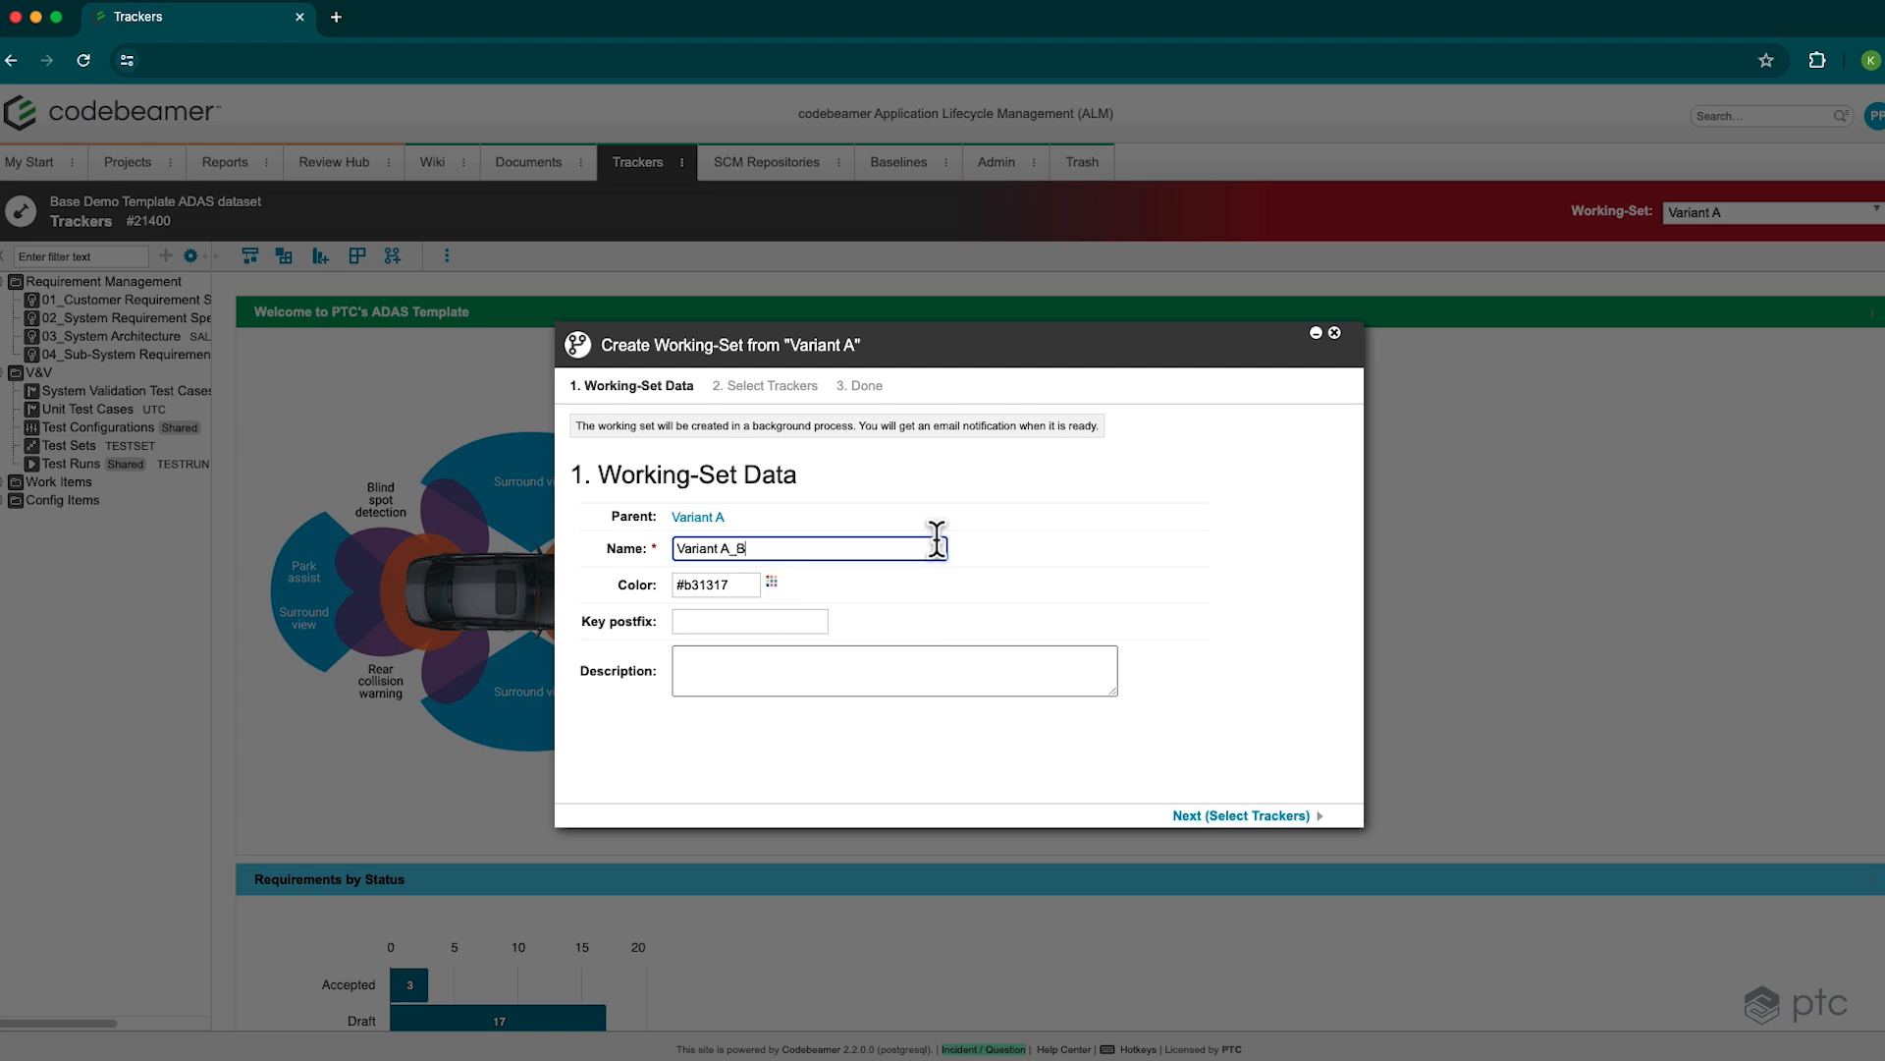
click(772, 584)
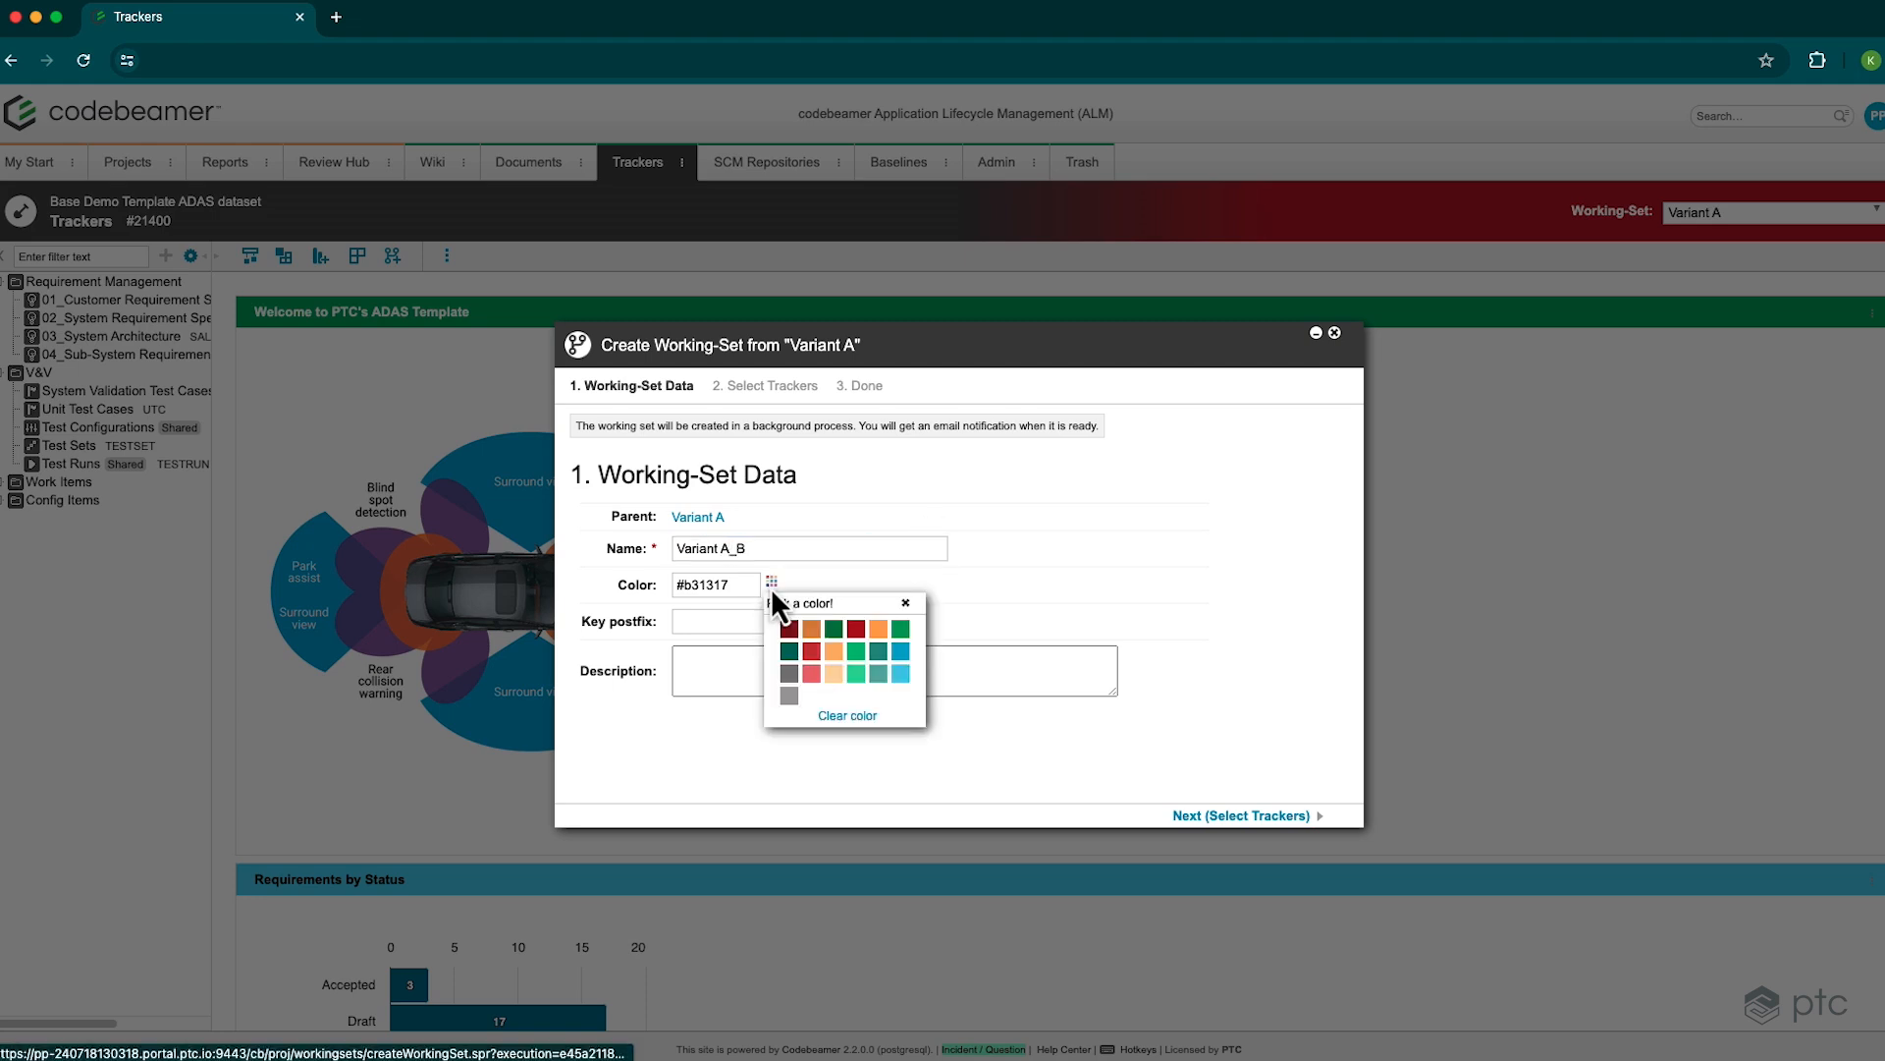
click(811, 673)
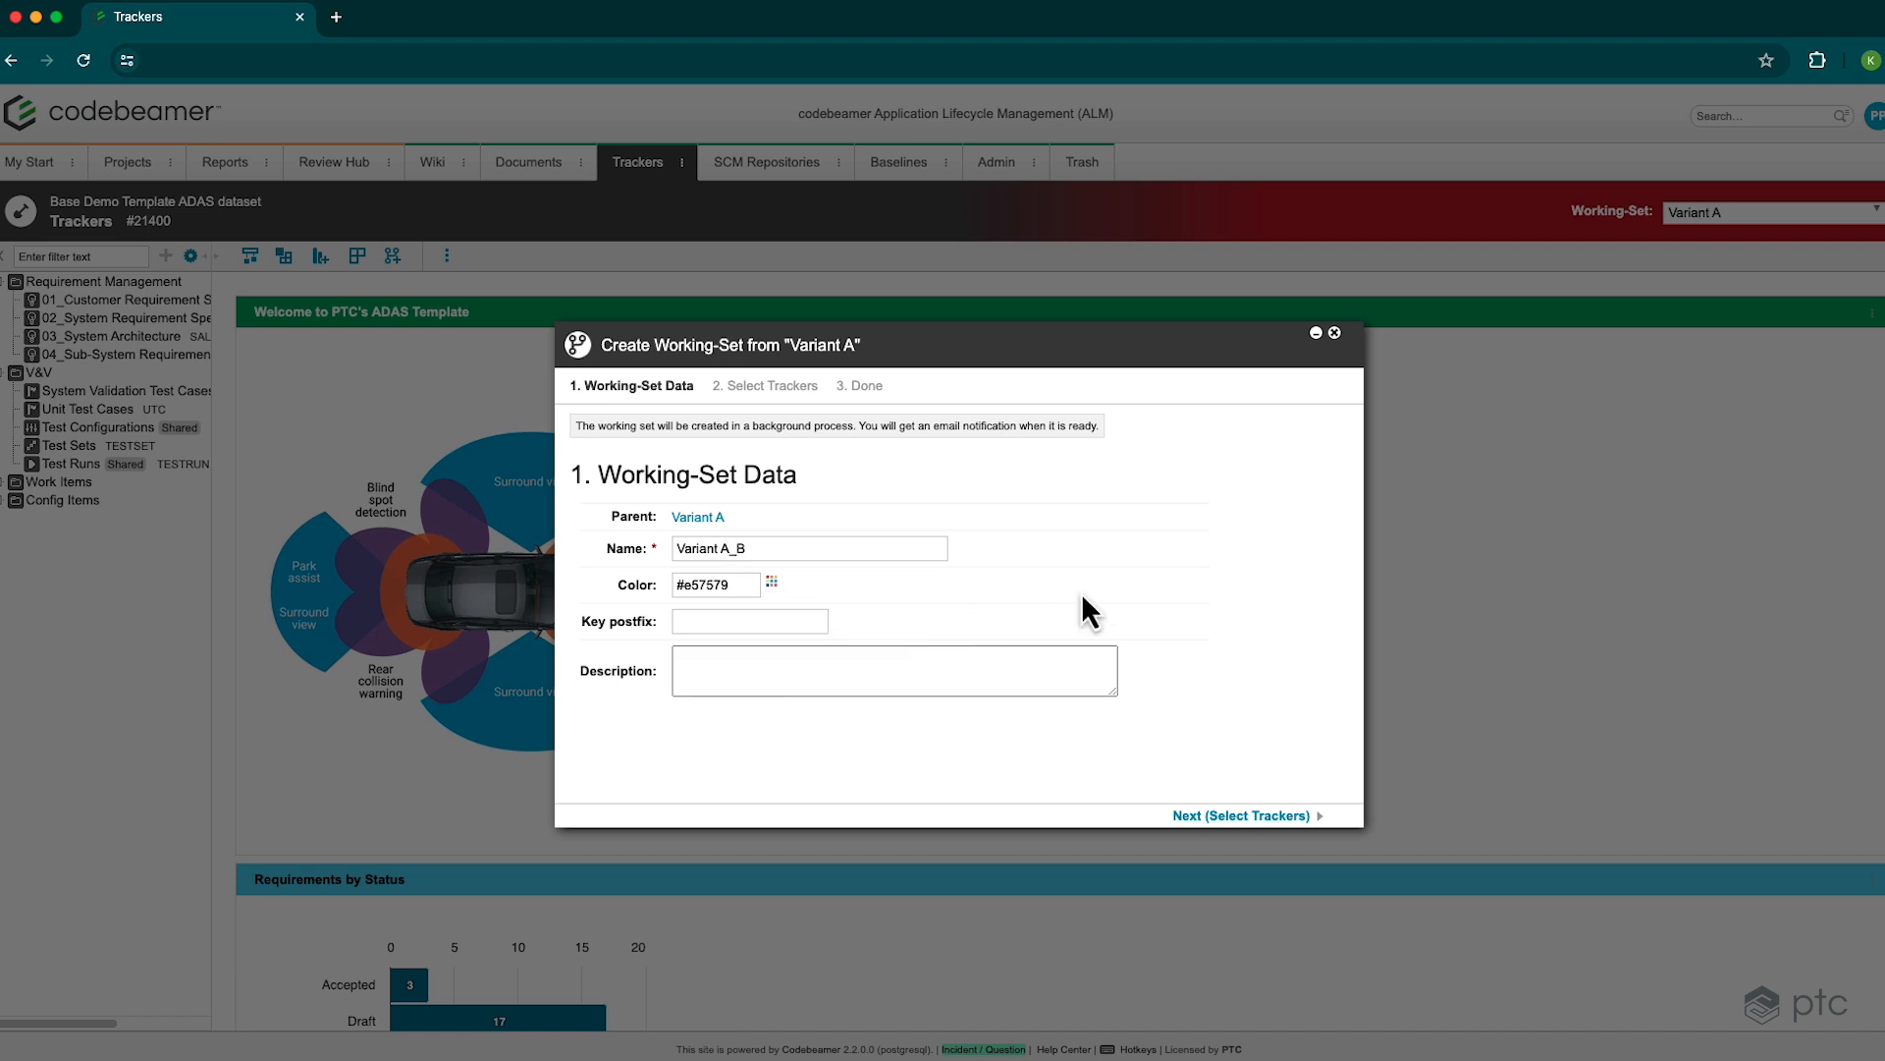
click(1290, 786)
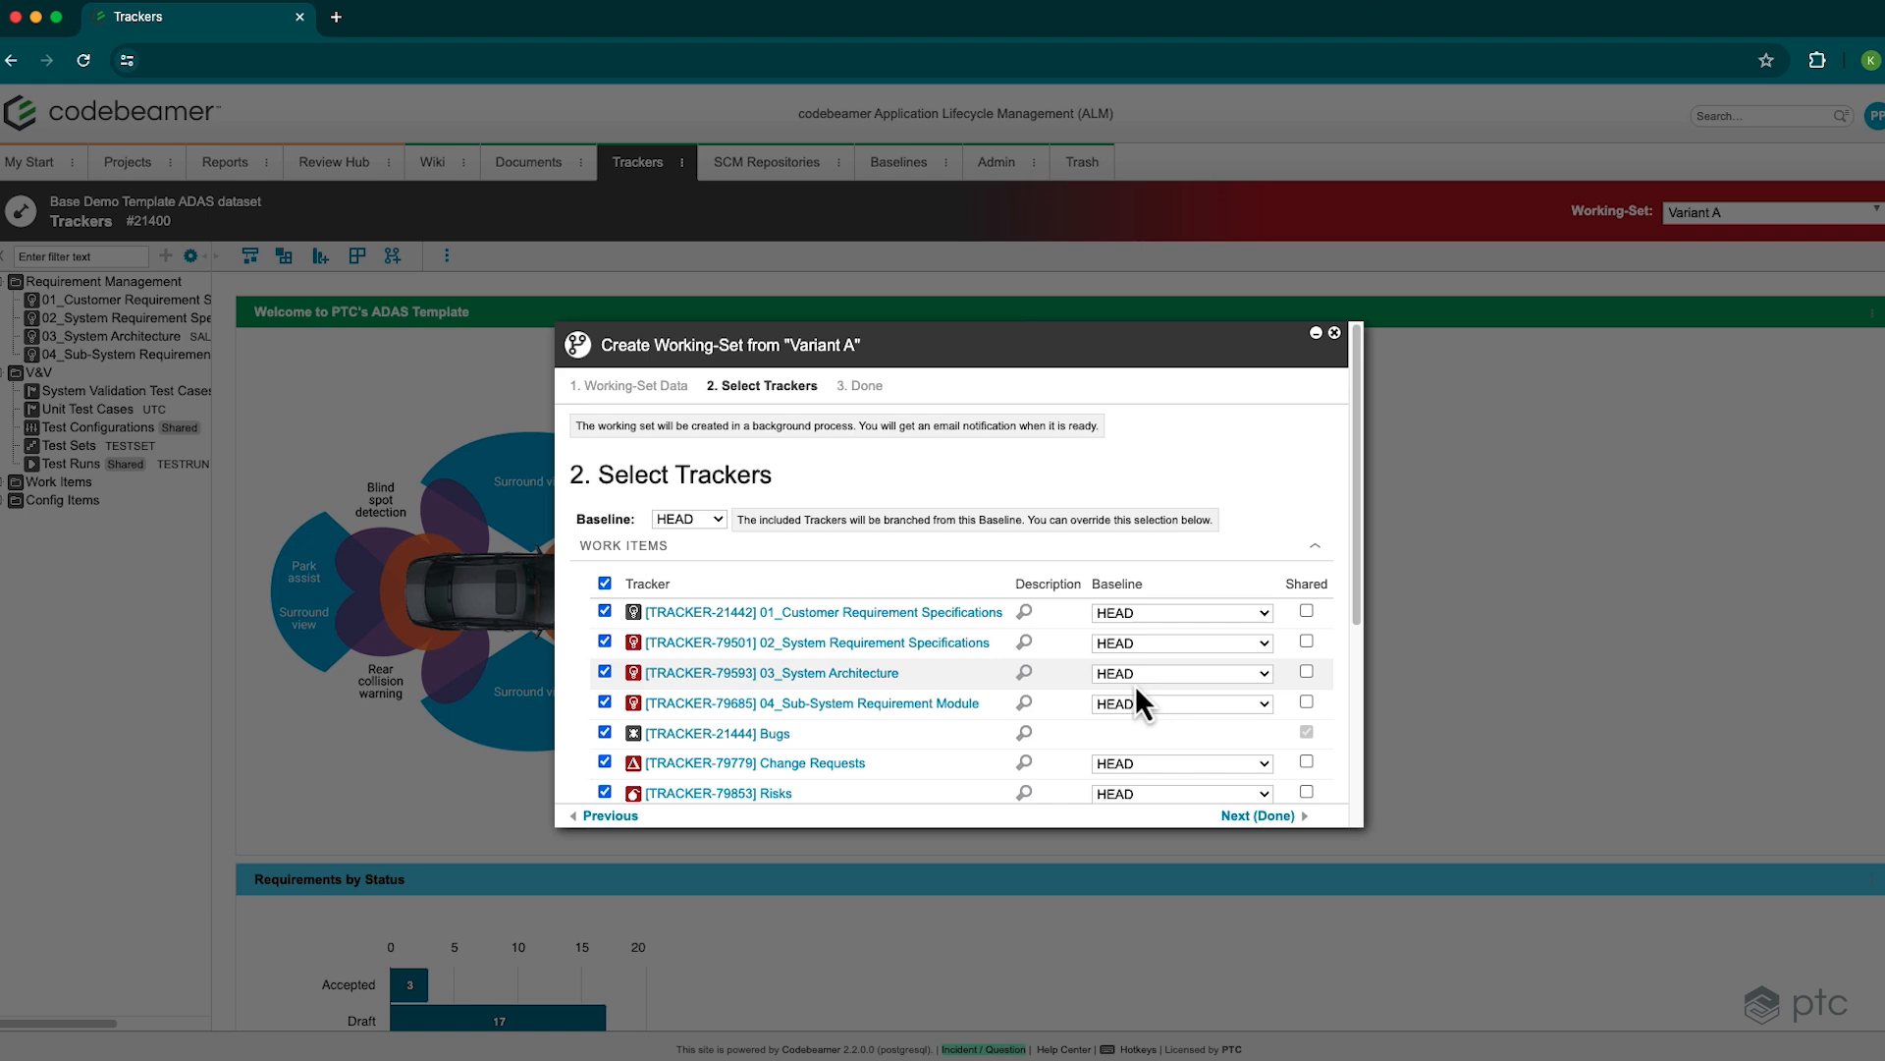
Keep the 01_Customer Requirement Specifications tracker included in the working set and mark it as shared
scroll(1126, 683, down, 3)
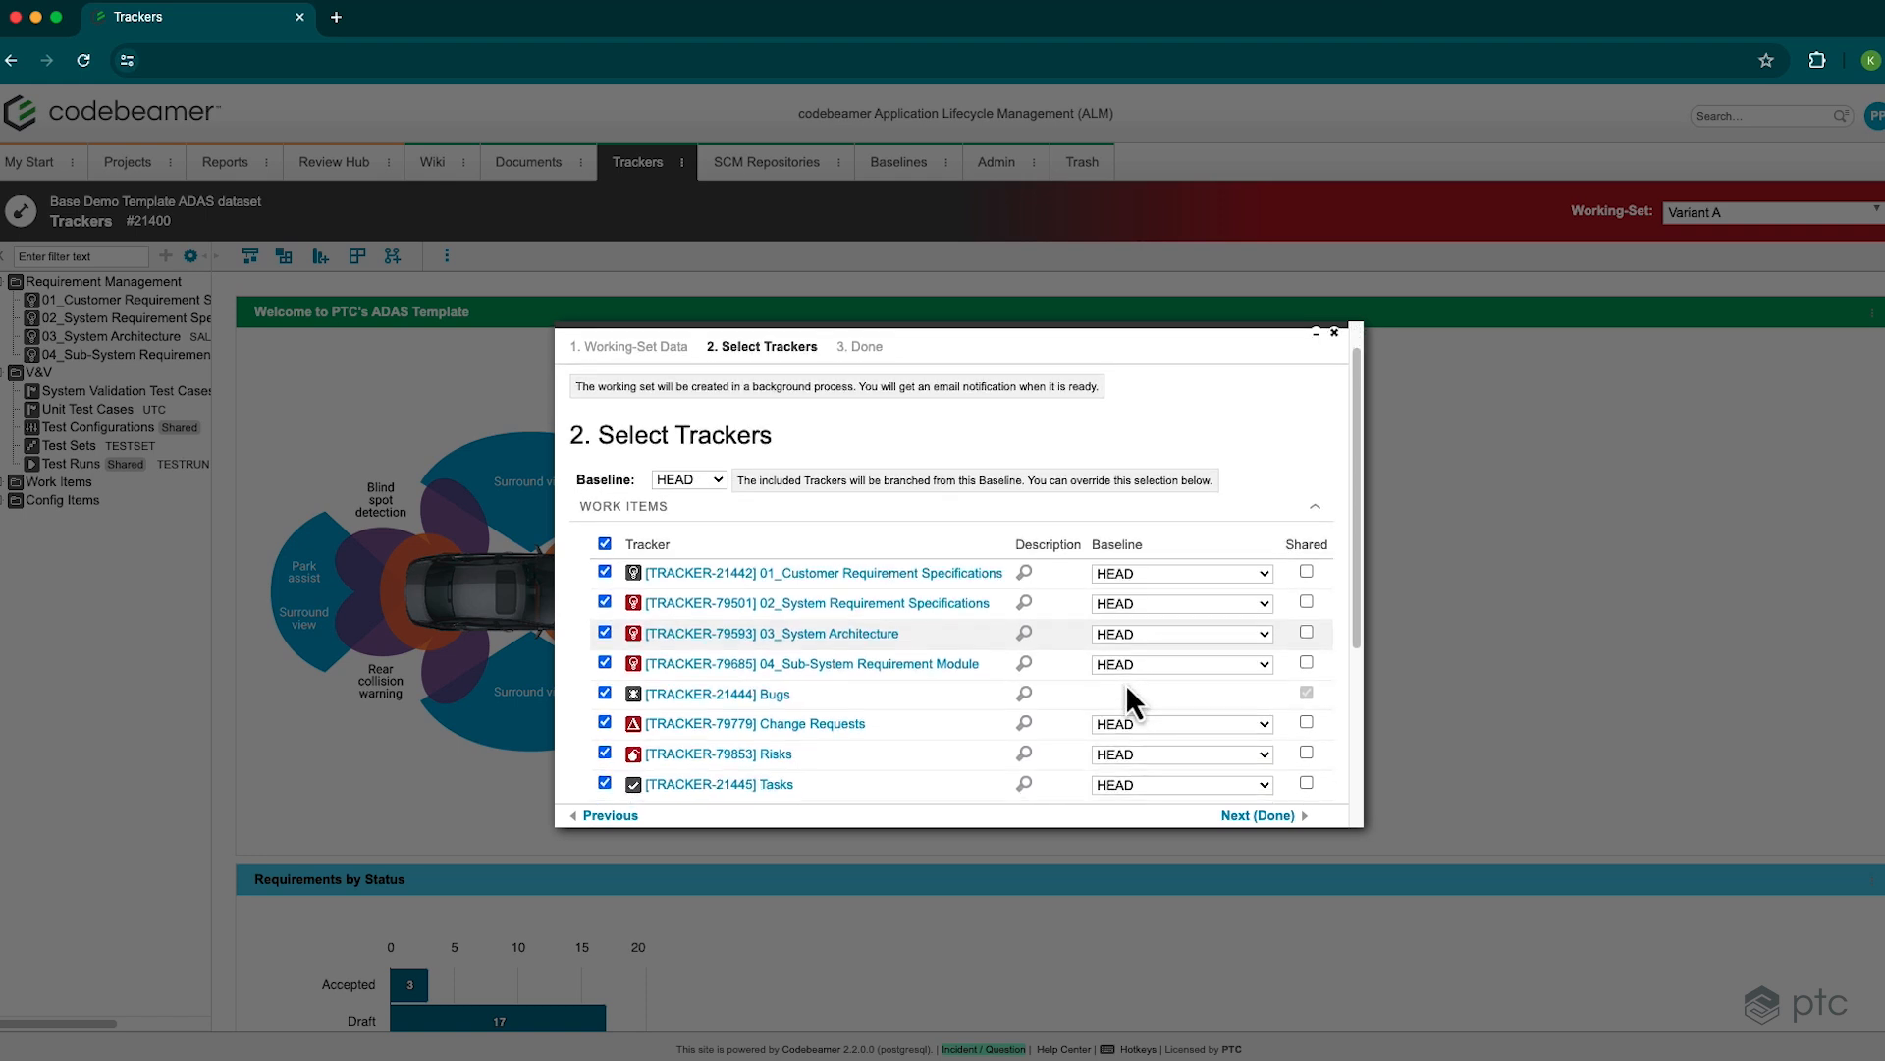
scroll(1116, 690, down, 1)
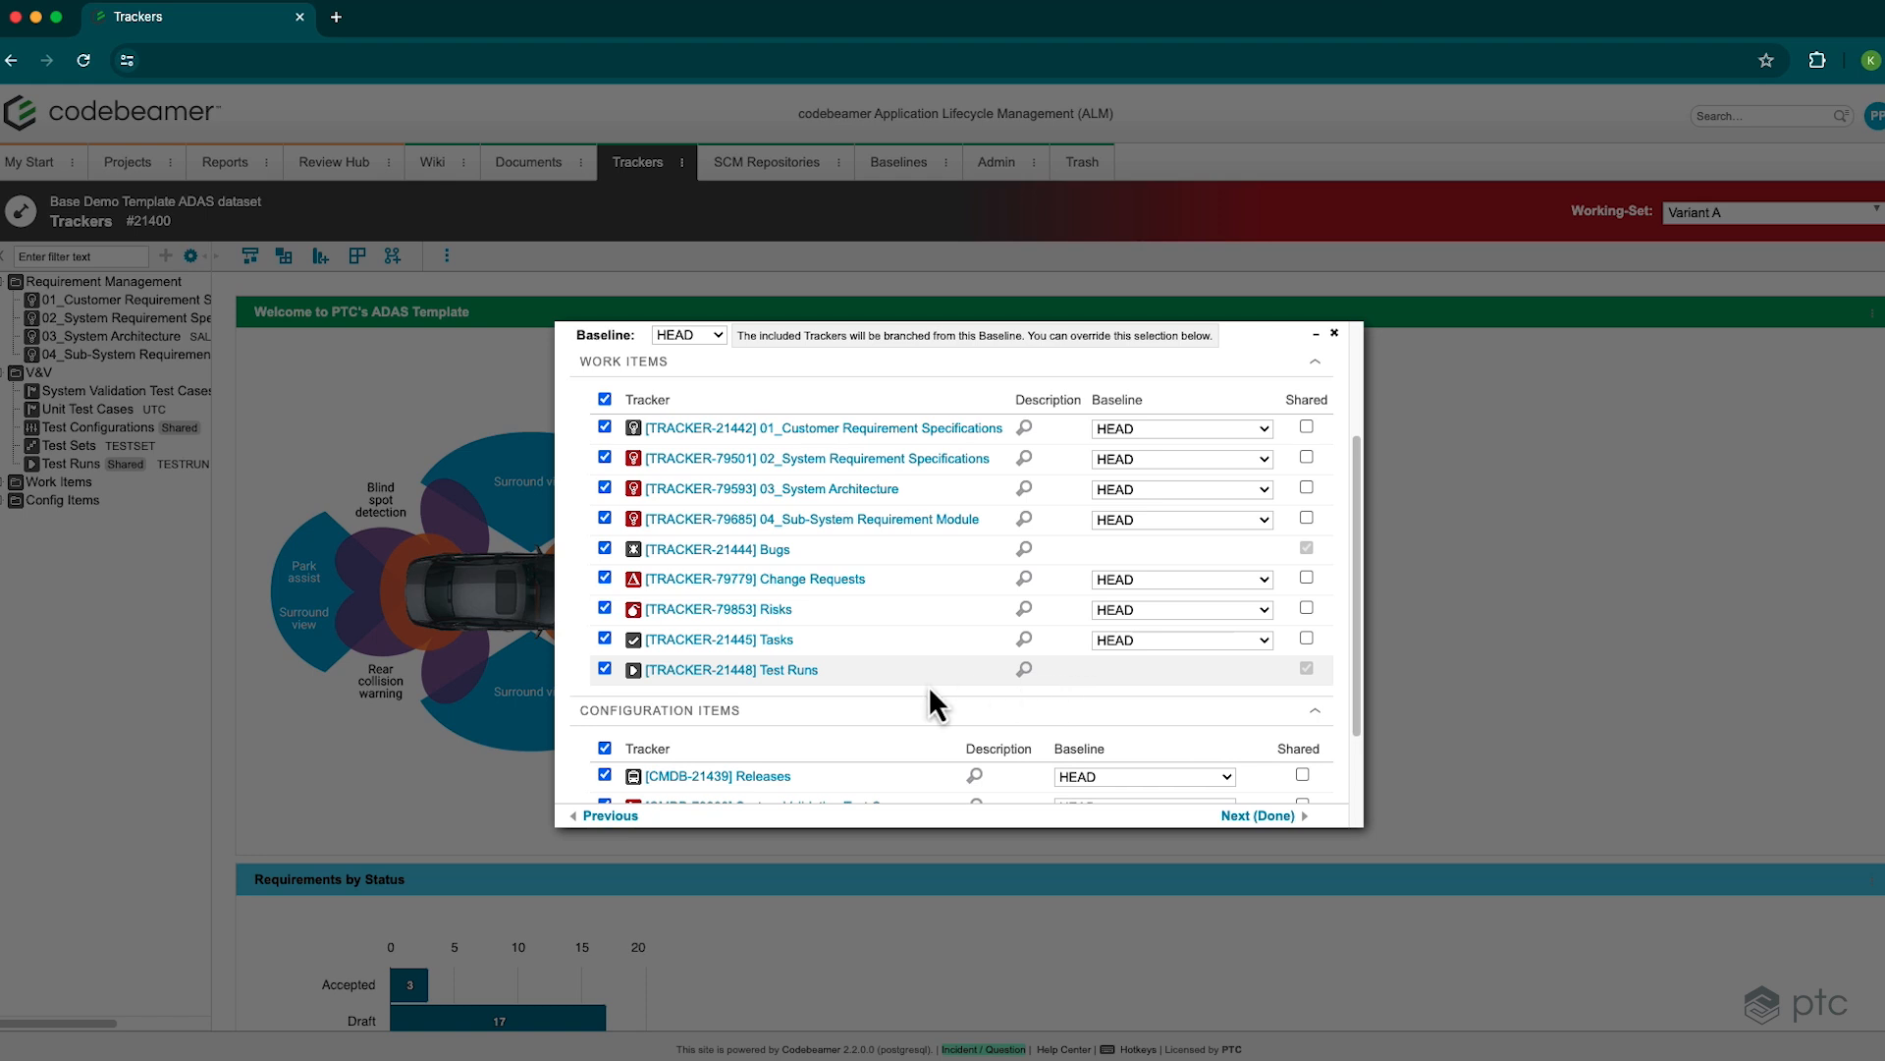
scroll(928, 680, up, 1)
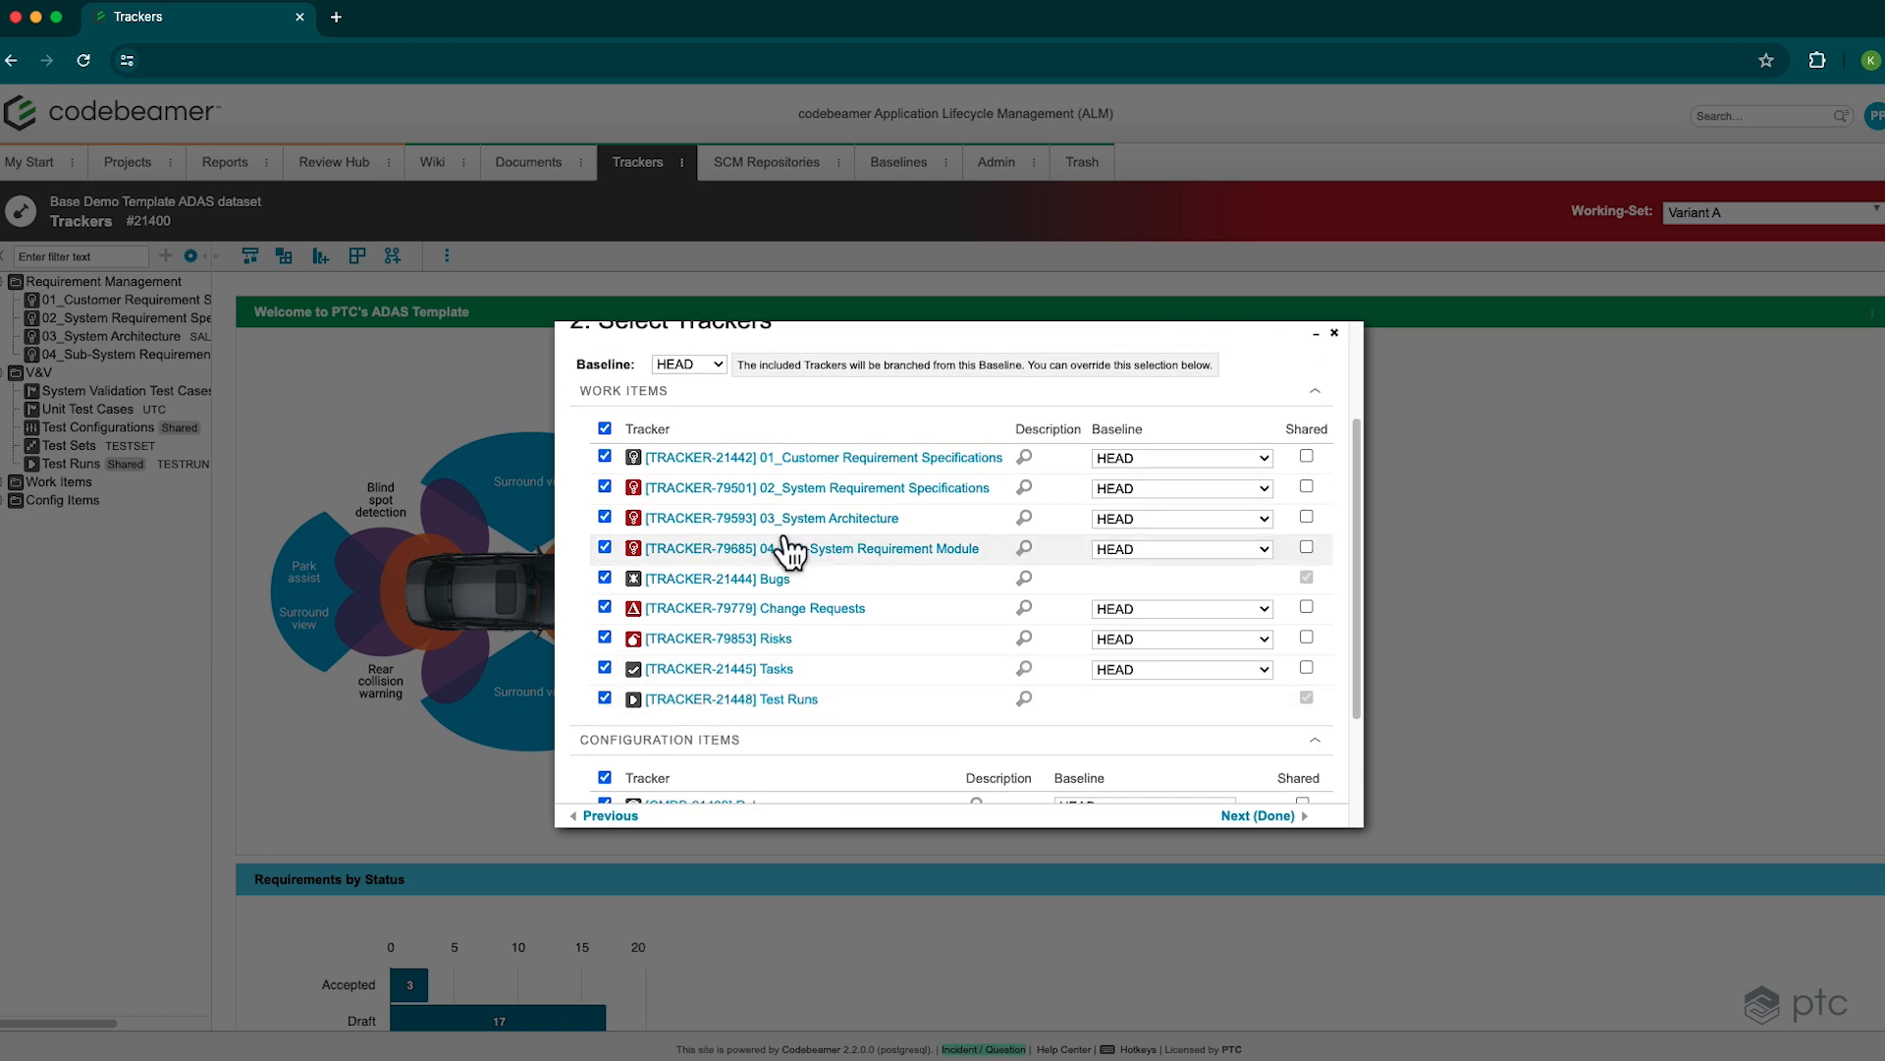
click(605, 457)
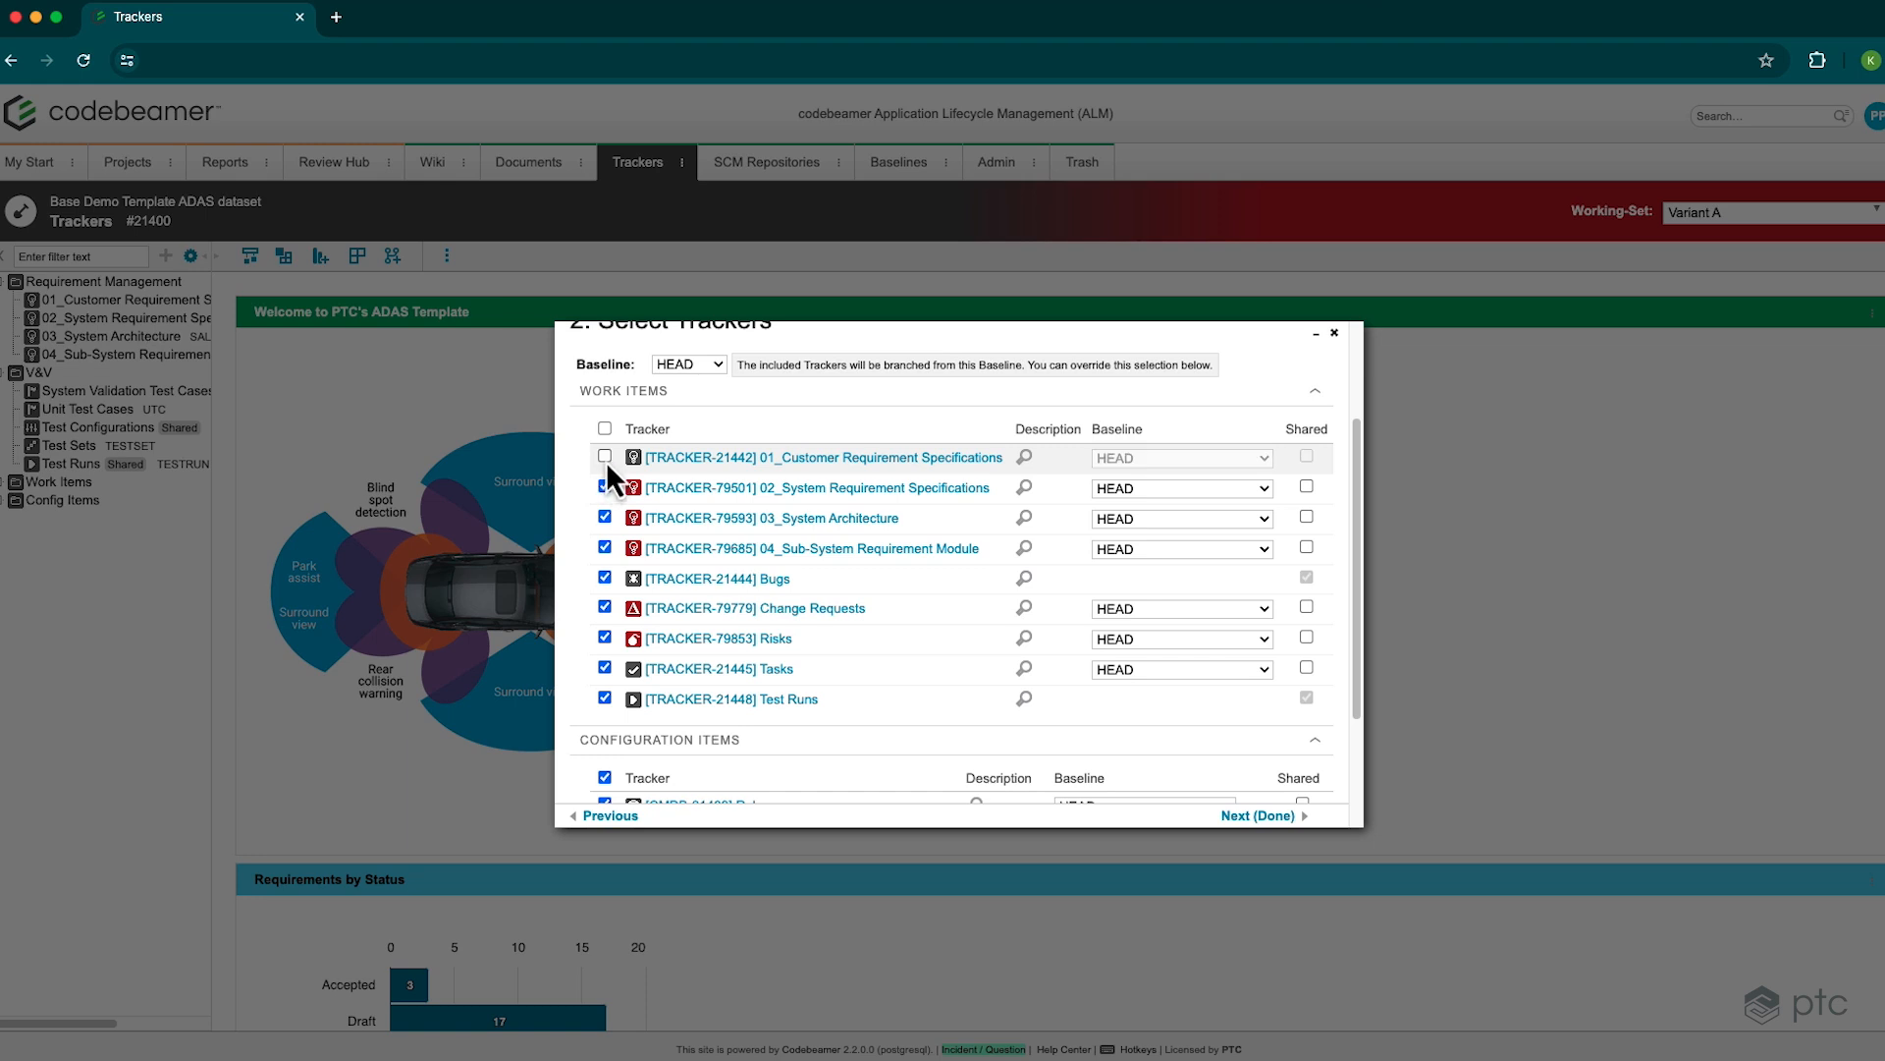
click(605, 457)
click(1306, 456)
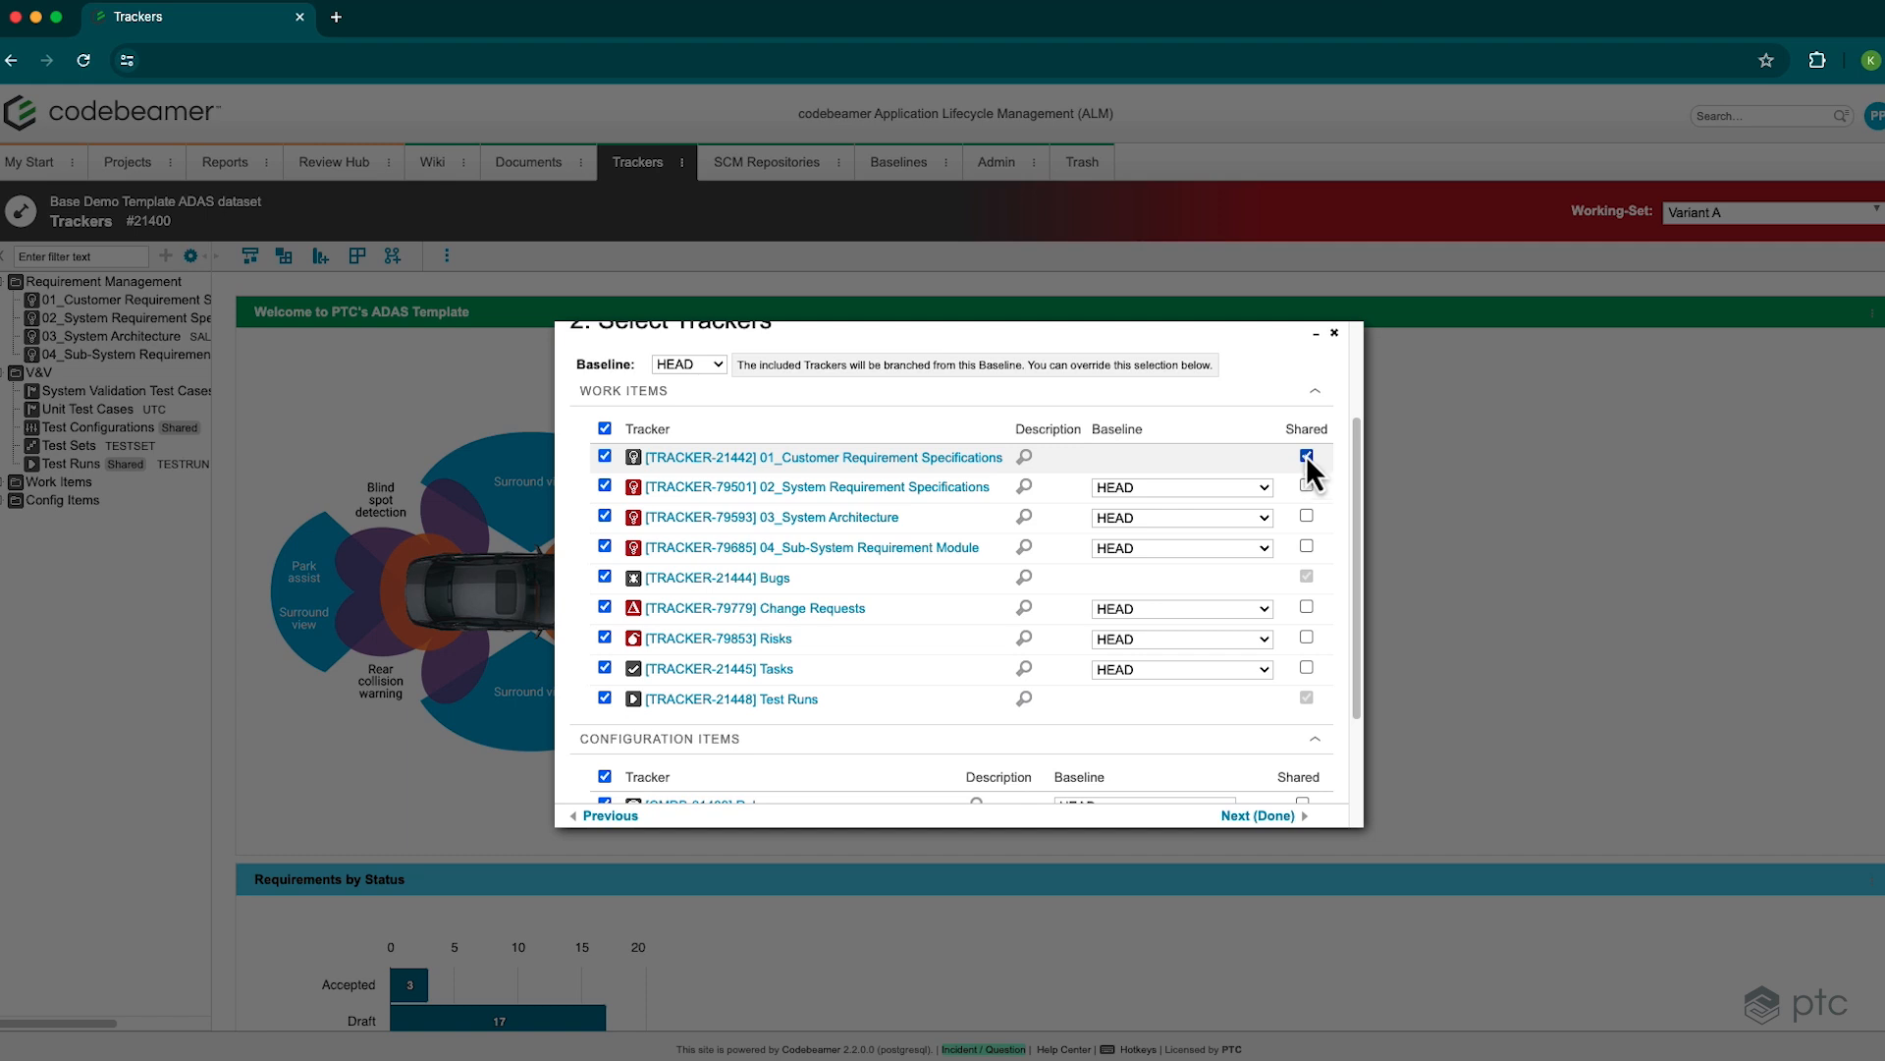
Mark the Change Requests, Releases and Tasks trackers as shared in the new working set
scroll(1305, 456, up, 1)
scroll(1259, 462, up, 1)
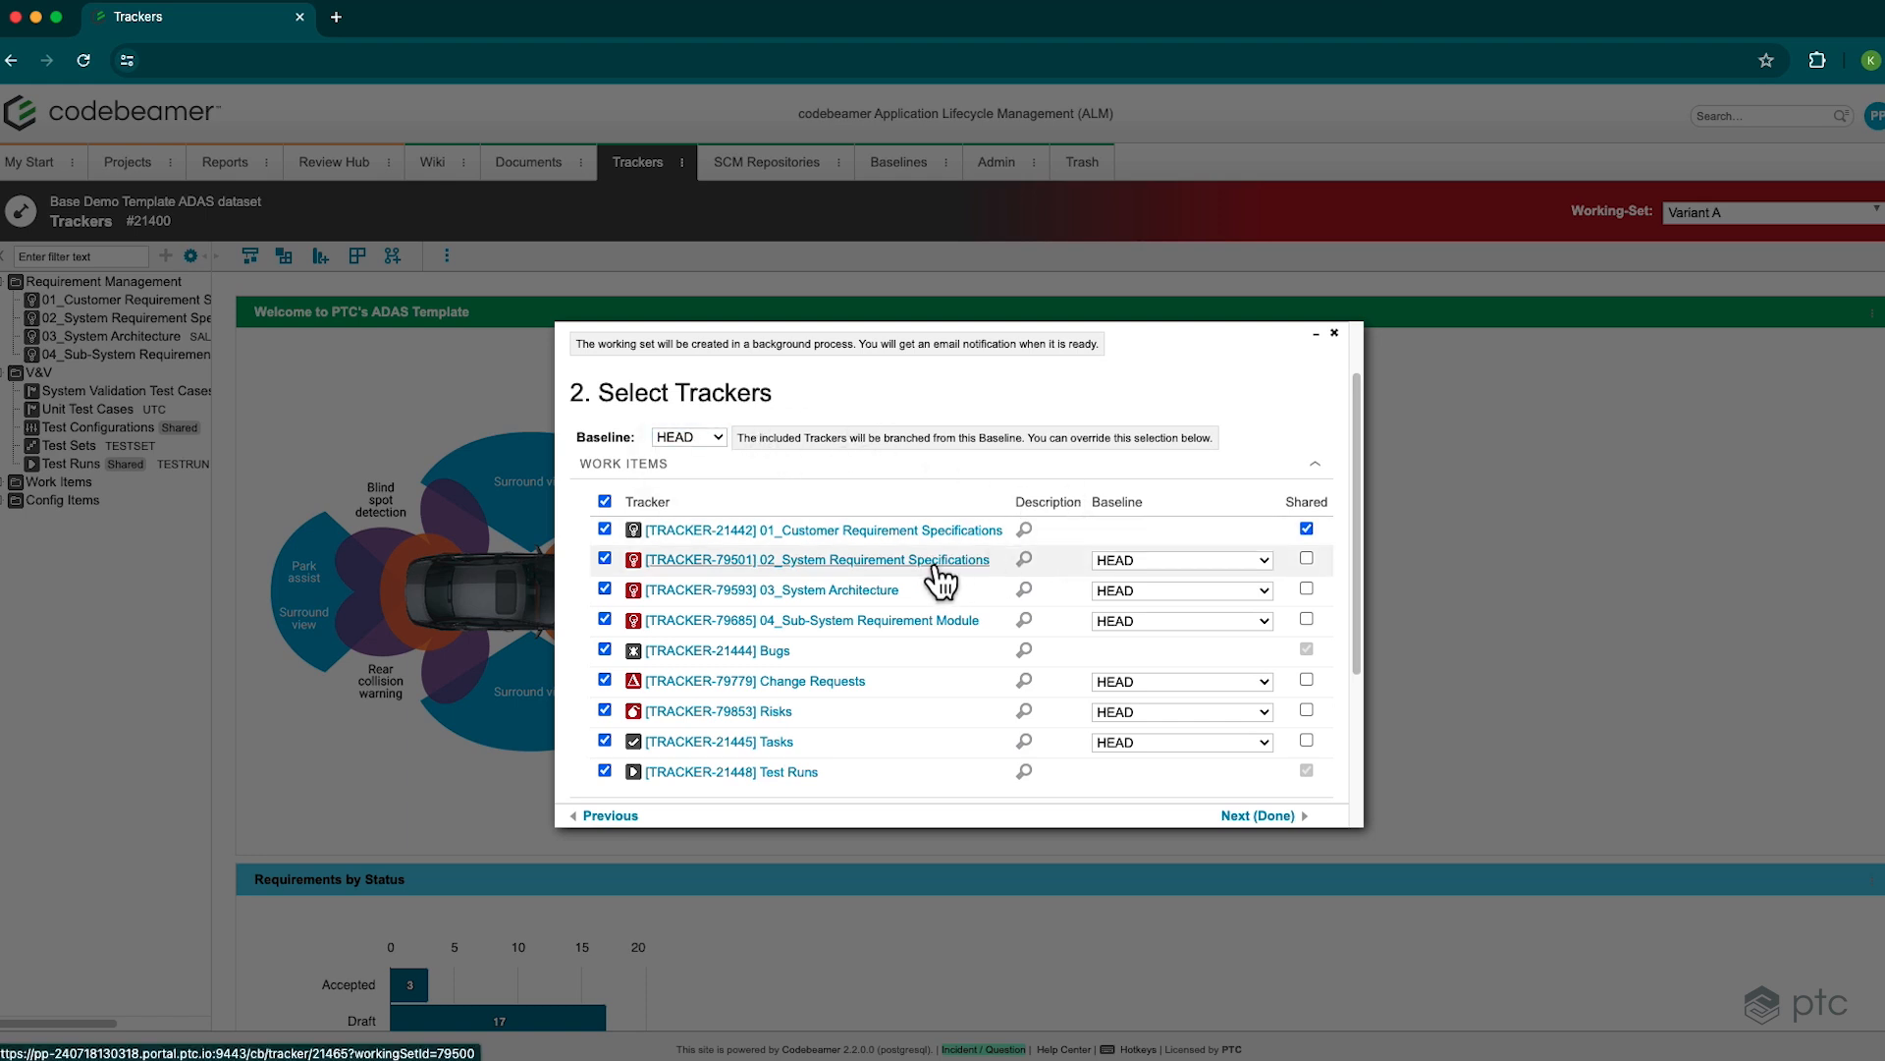
scroll(941, 581, down, 3)
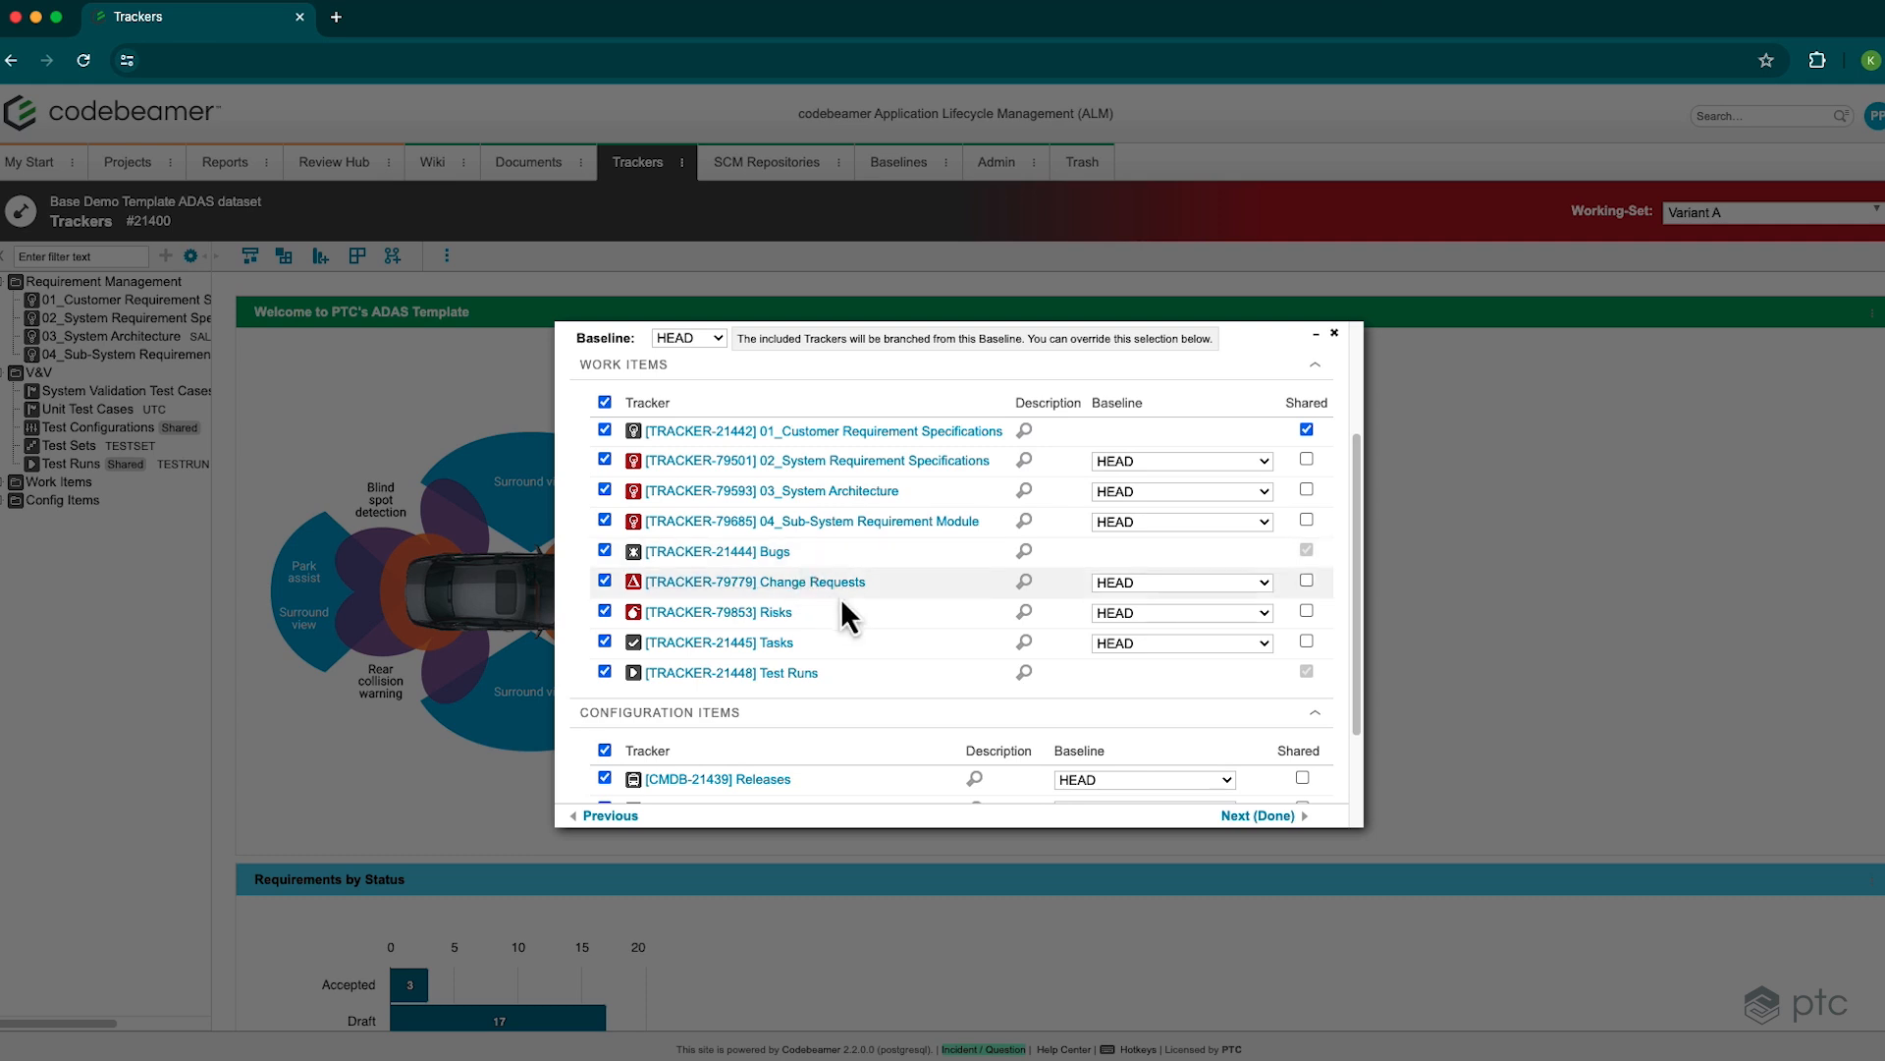
scroll(874, 603, down, 2)
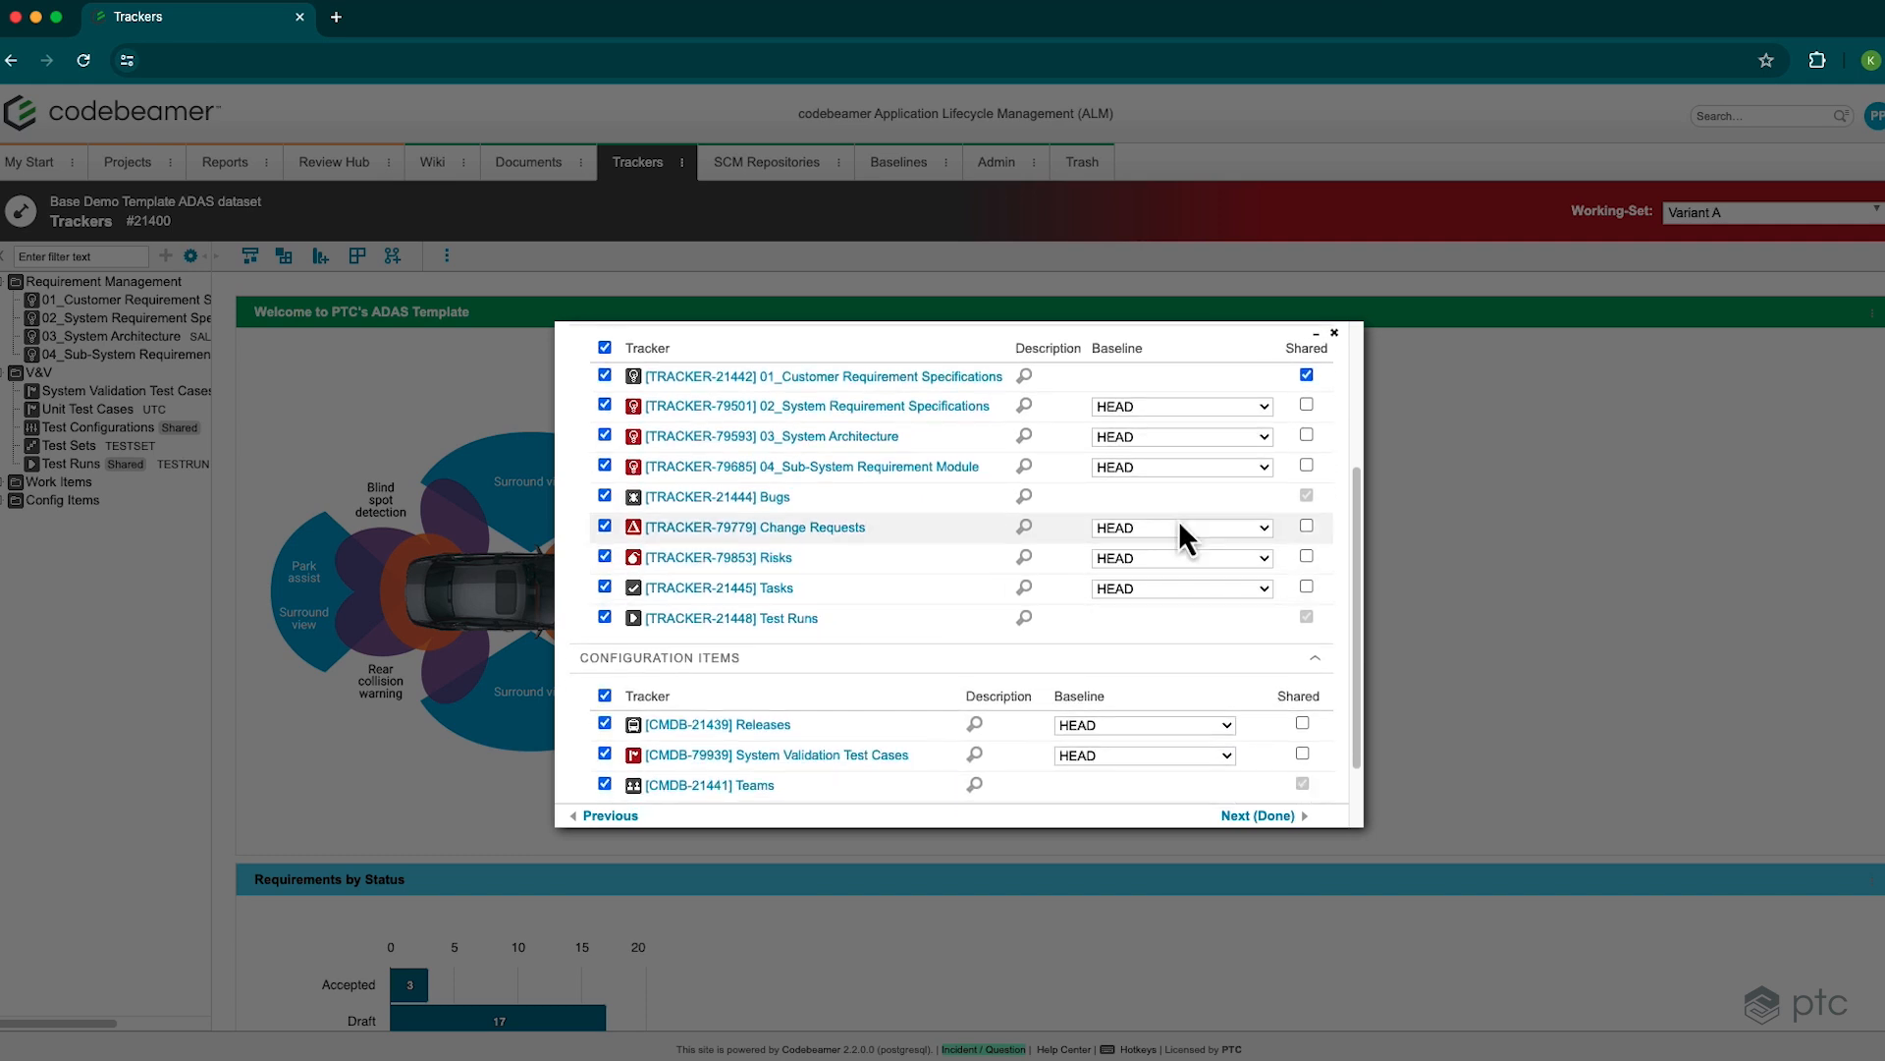
click(1306, 527)
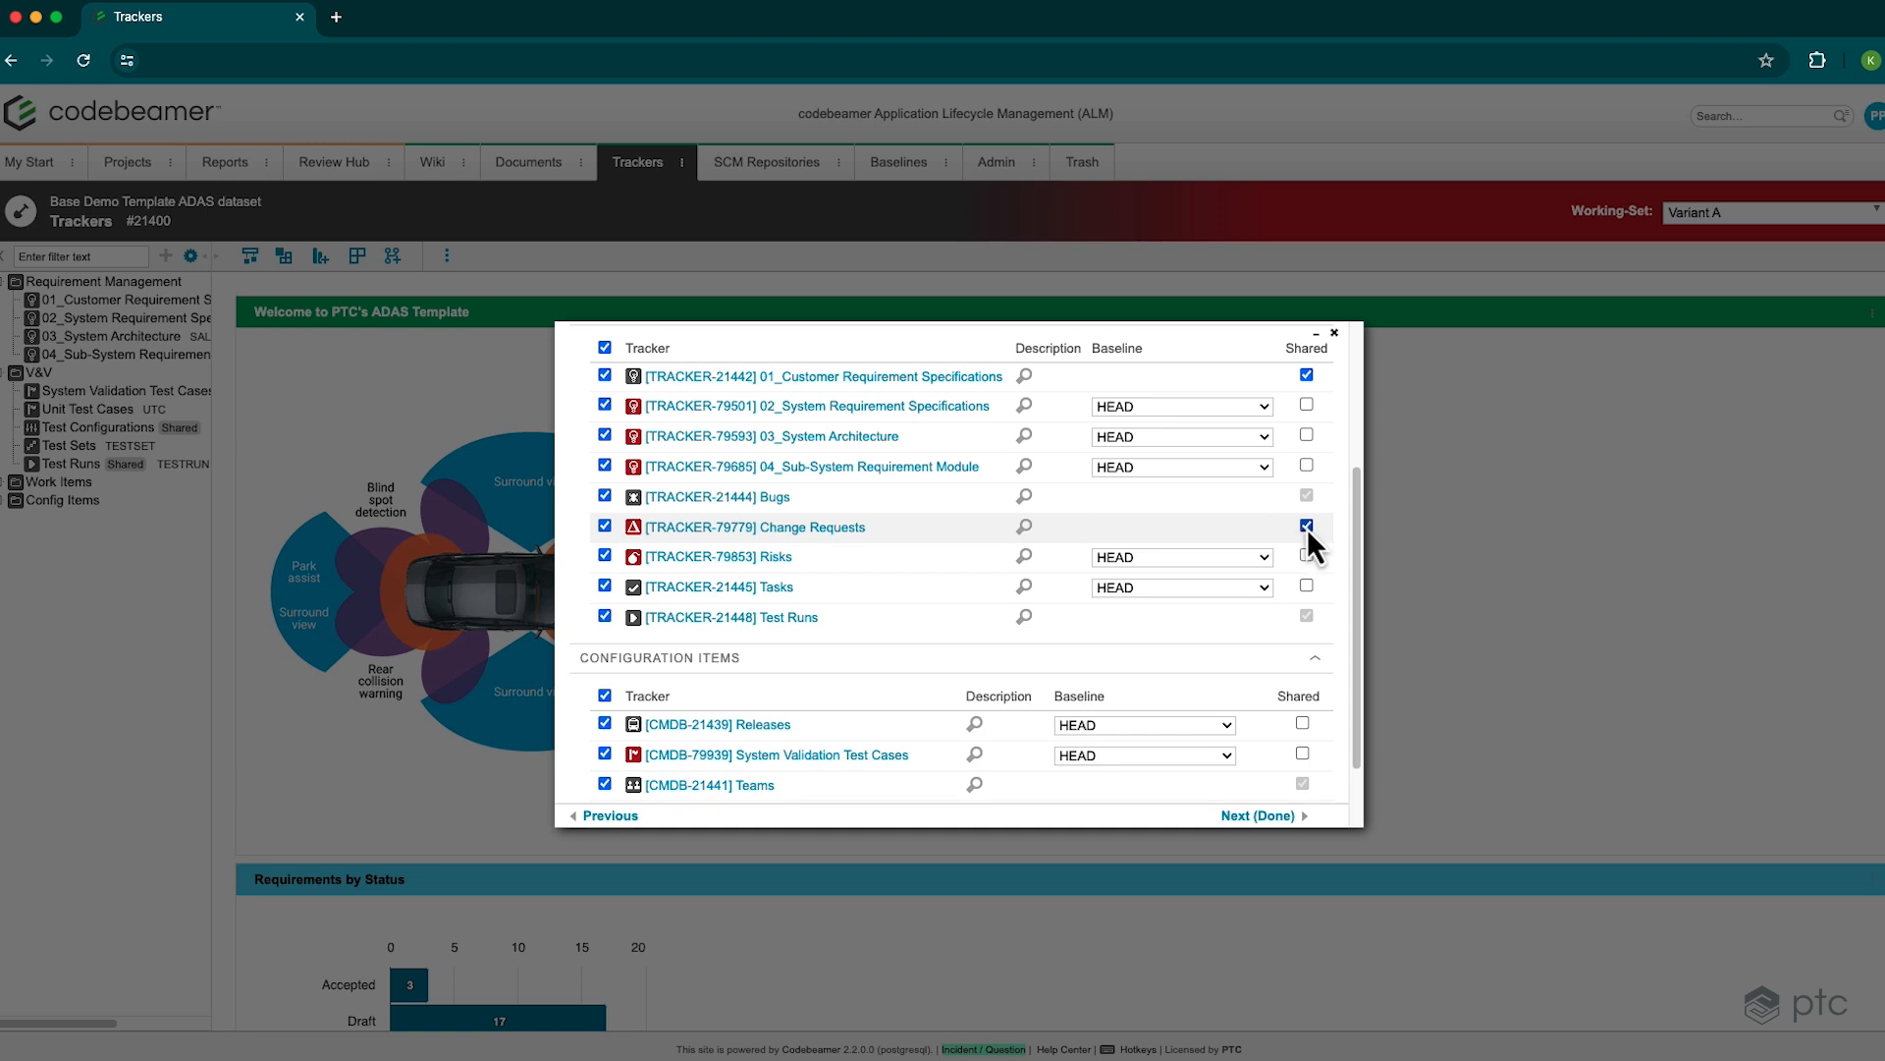
scroll(1306, 528, down, 3)
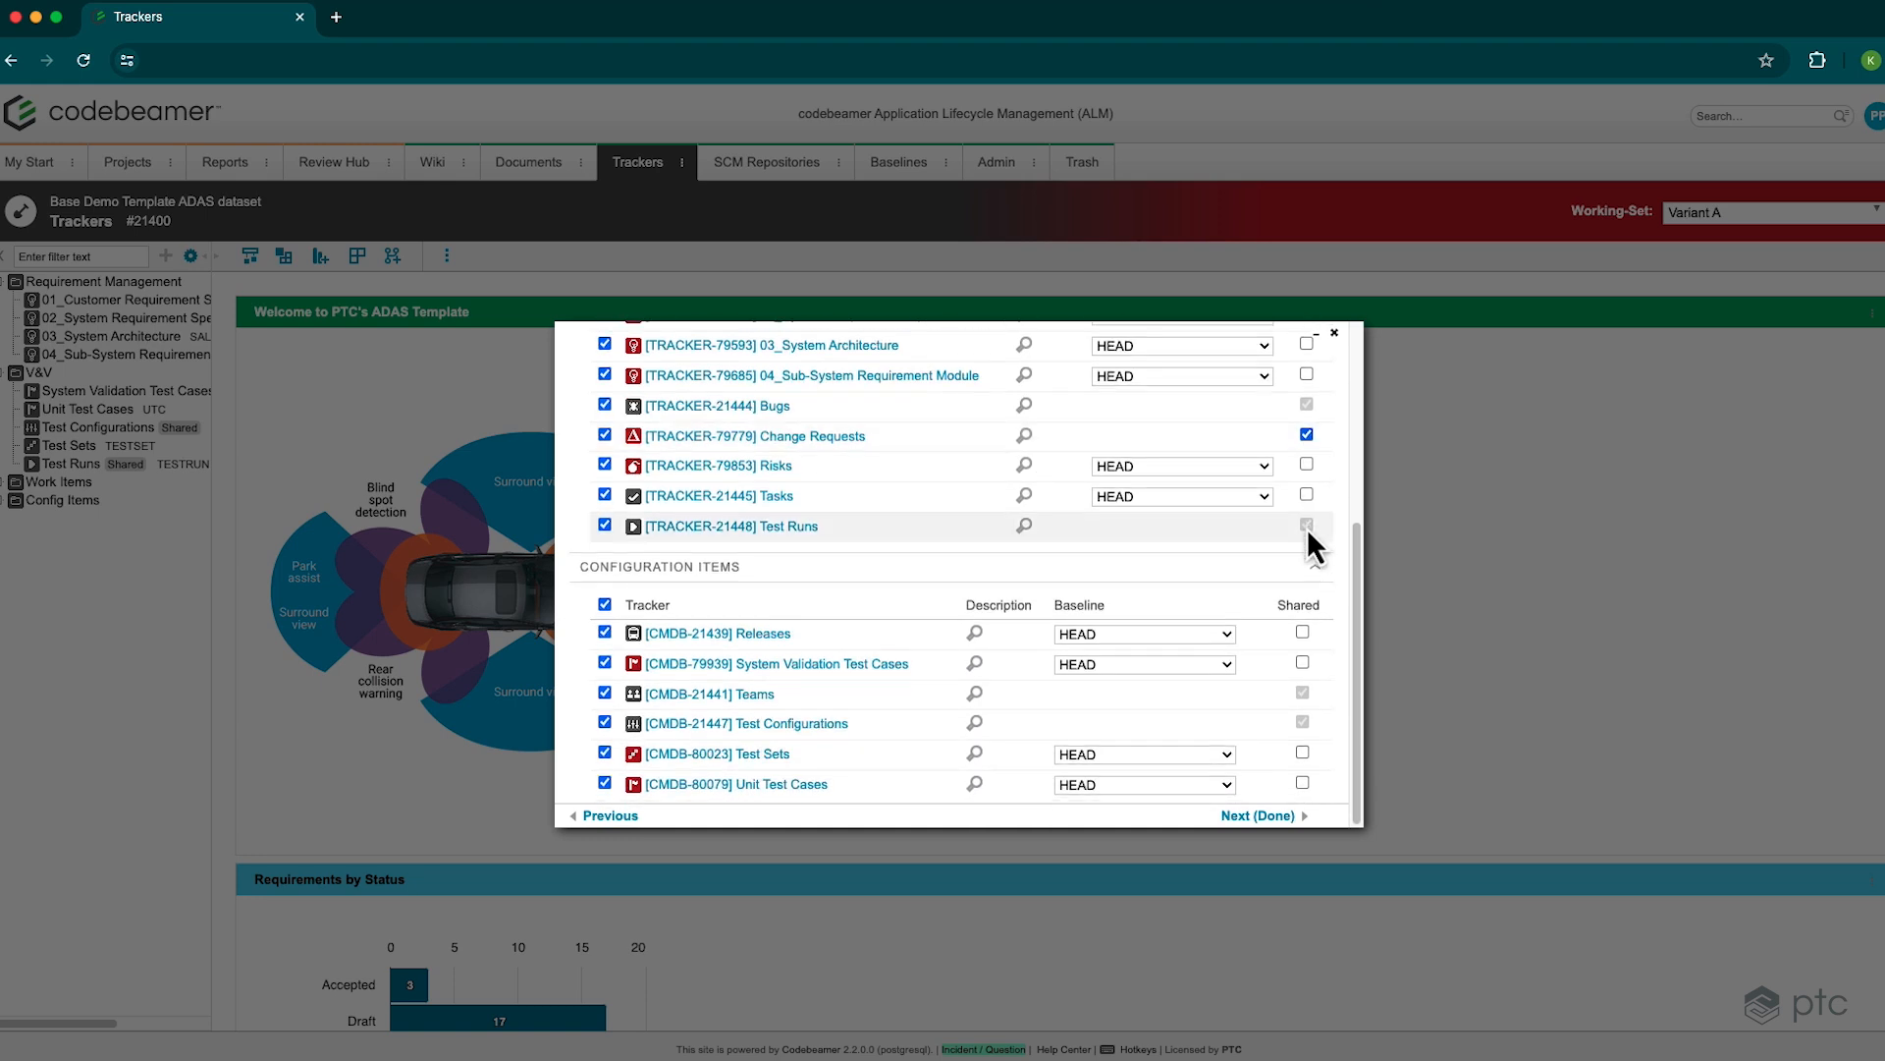
click(1303, 633)
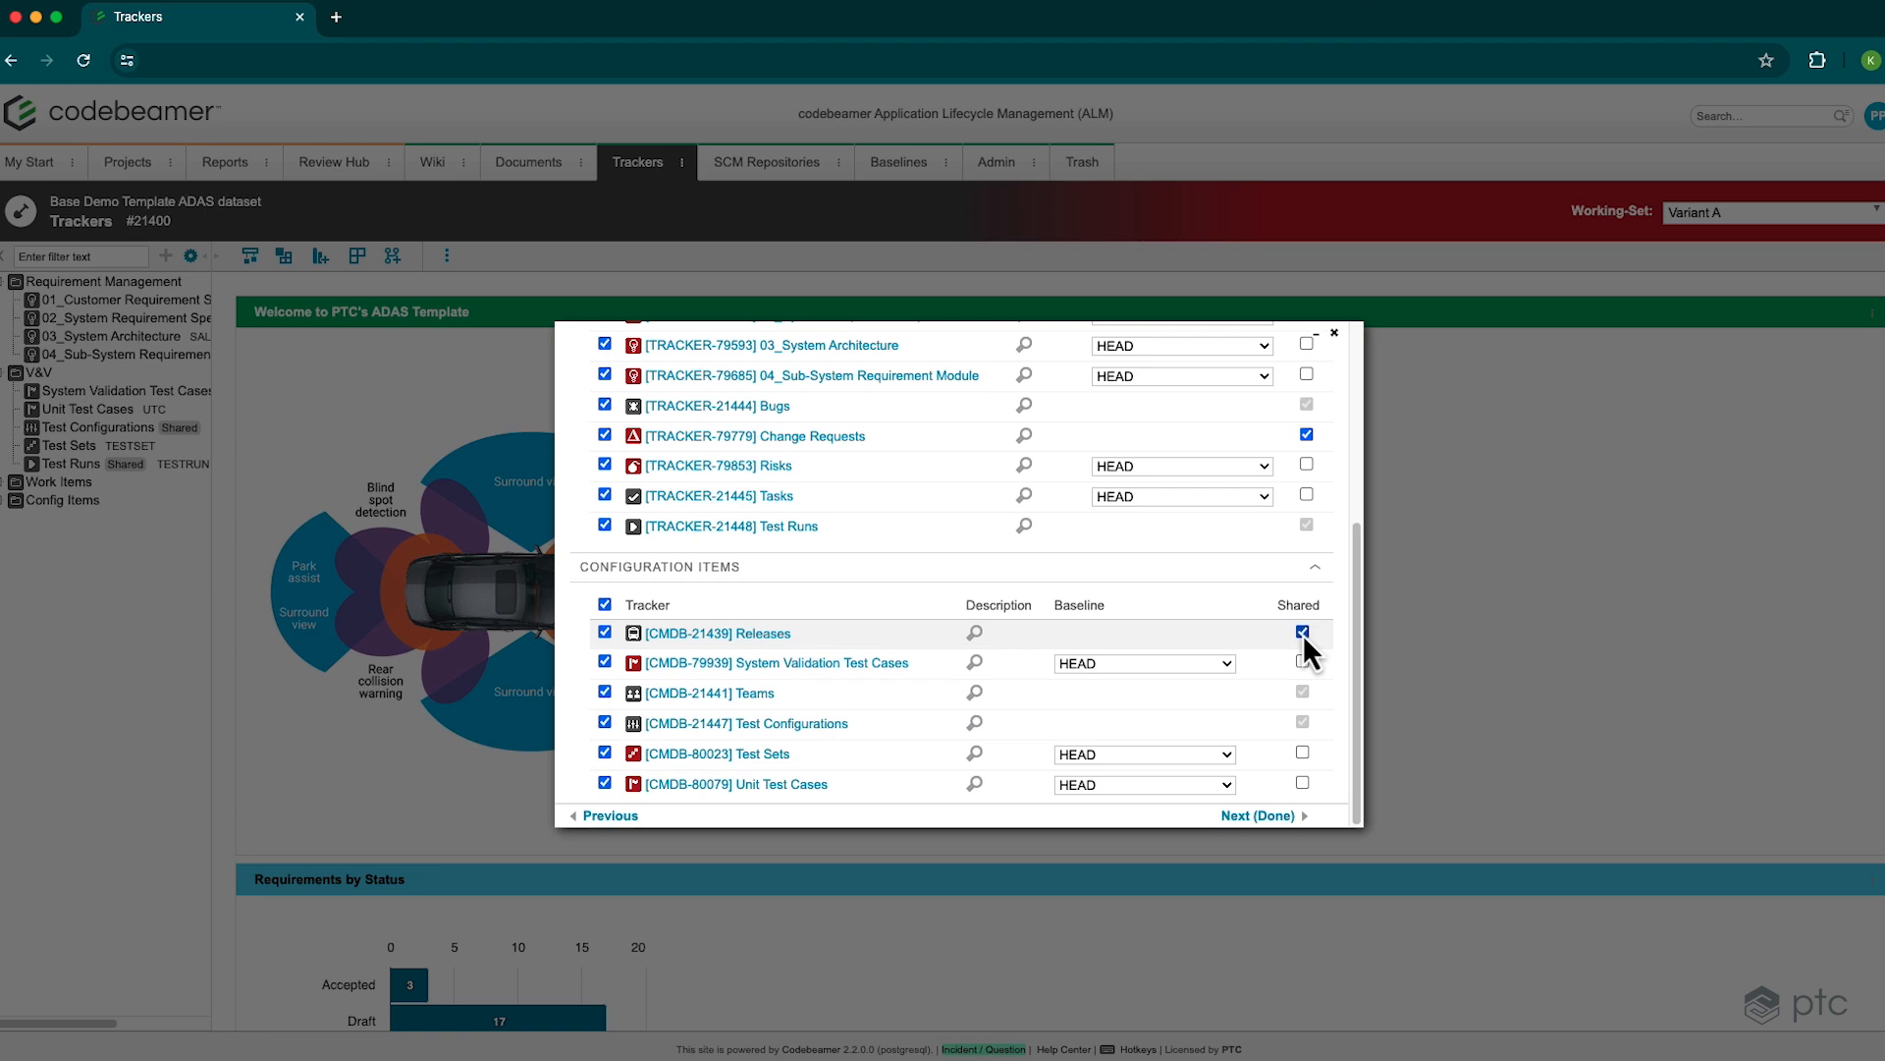
scroll(1294, 621, up, 1)
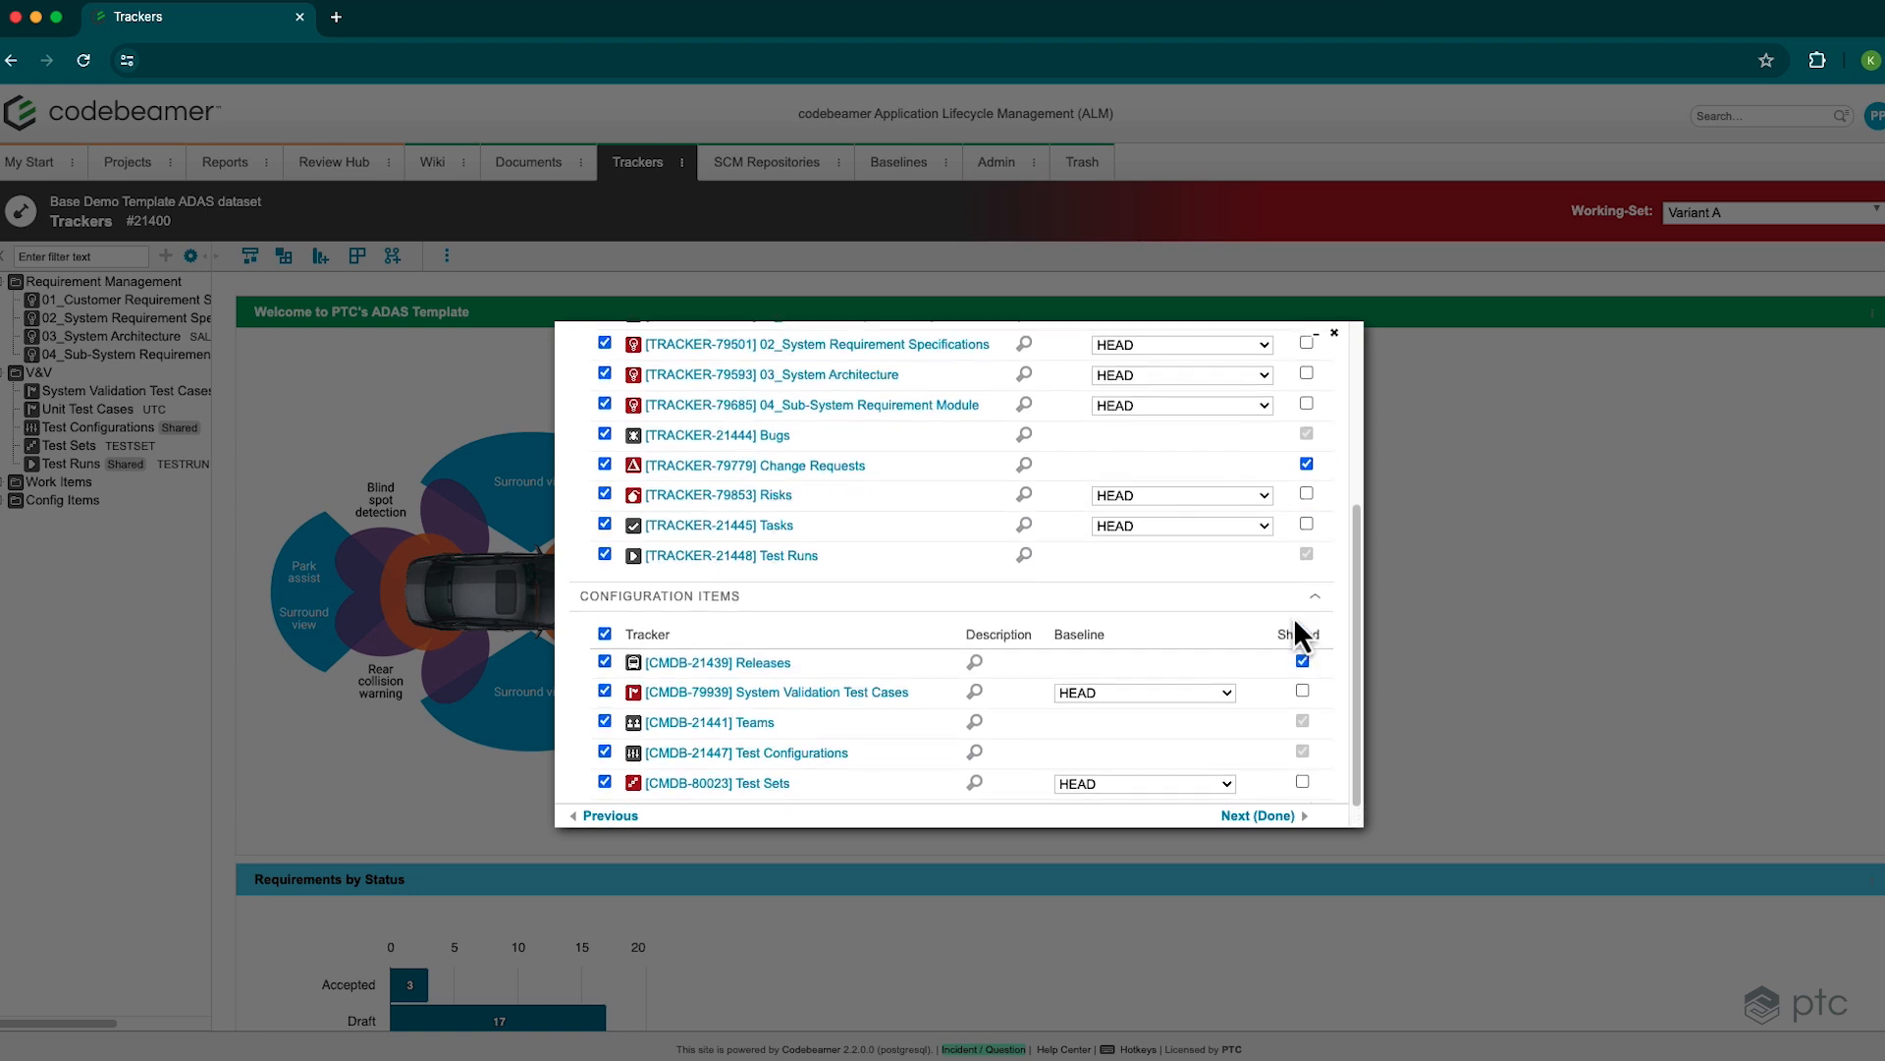
click(1305, 544)
scroll(1304, 544, up, 1)
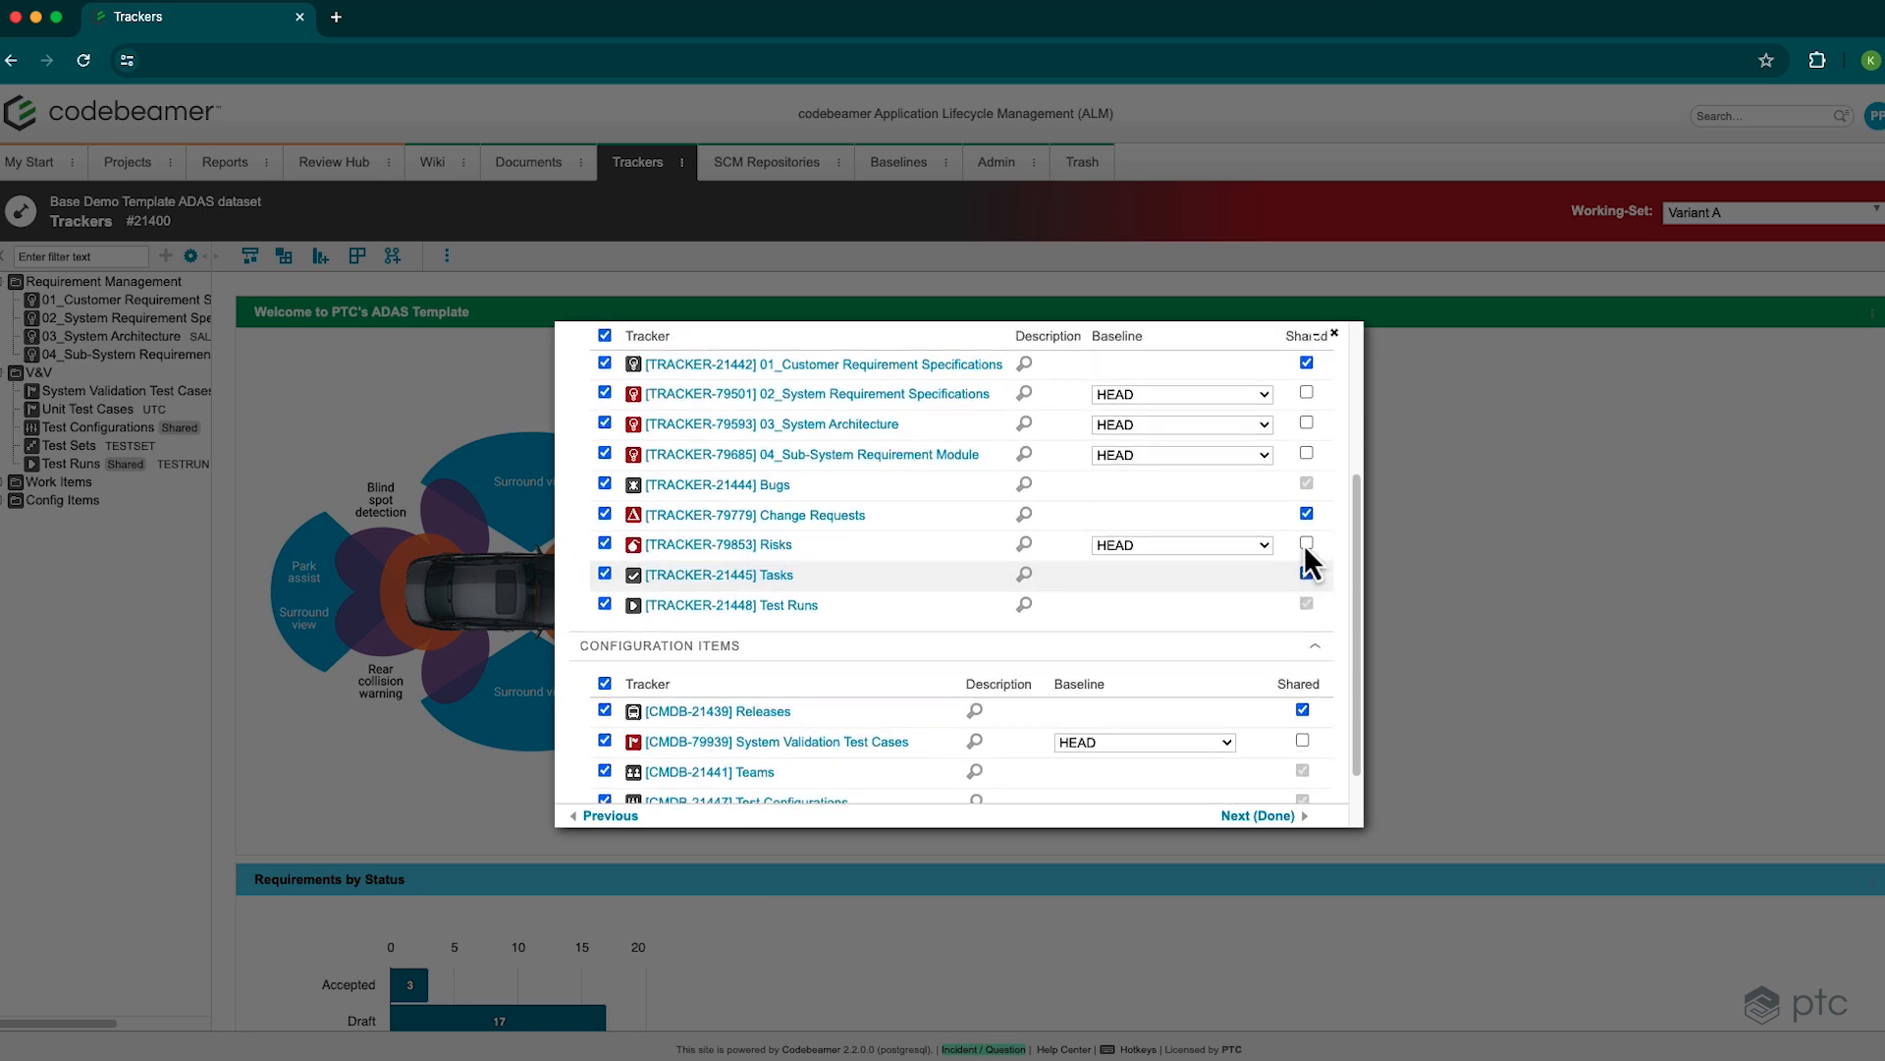
scroll(1304, 545, up, 1)
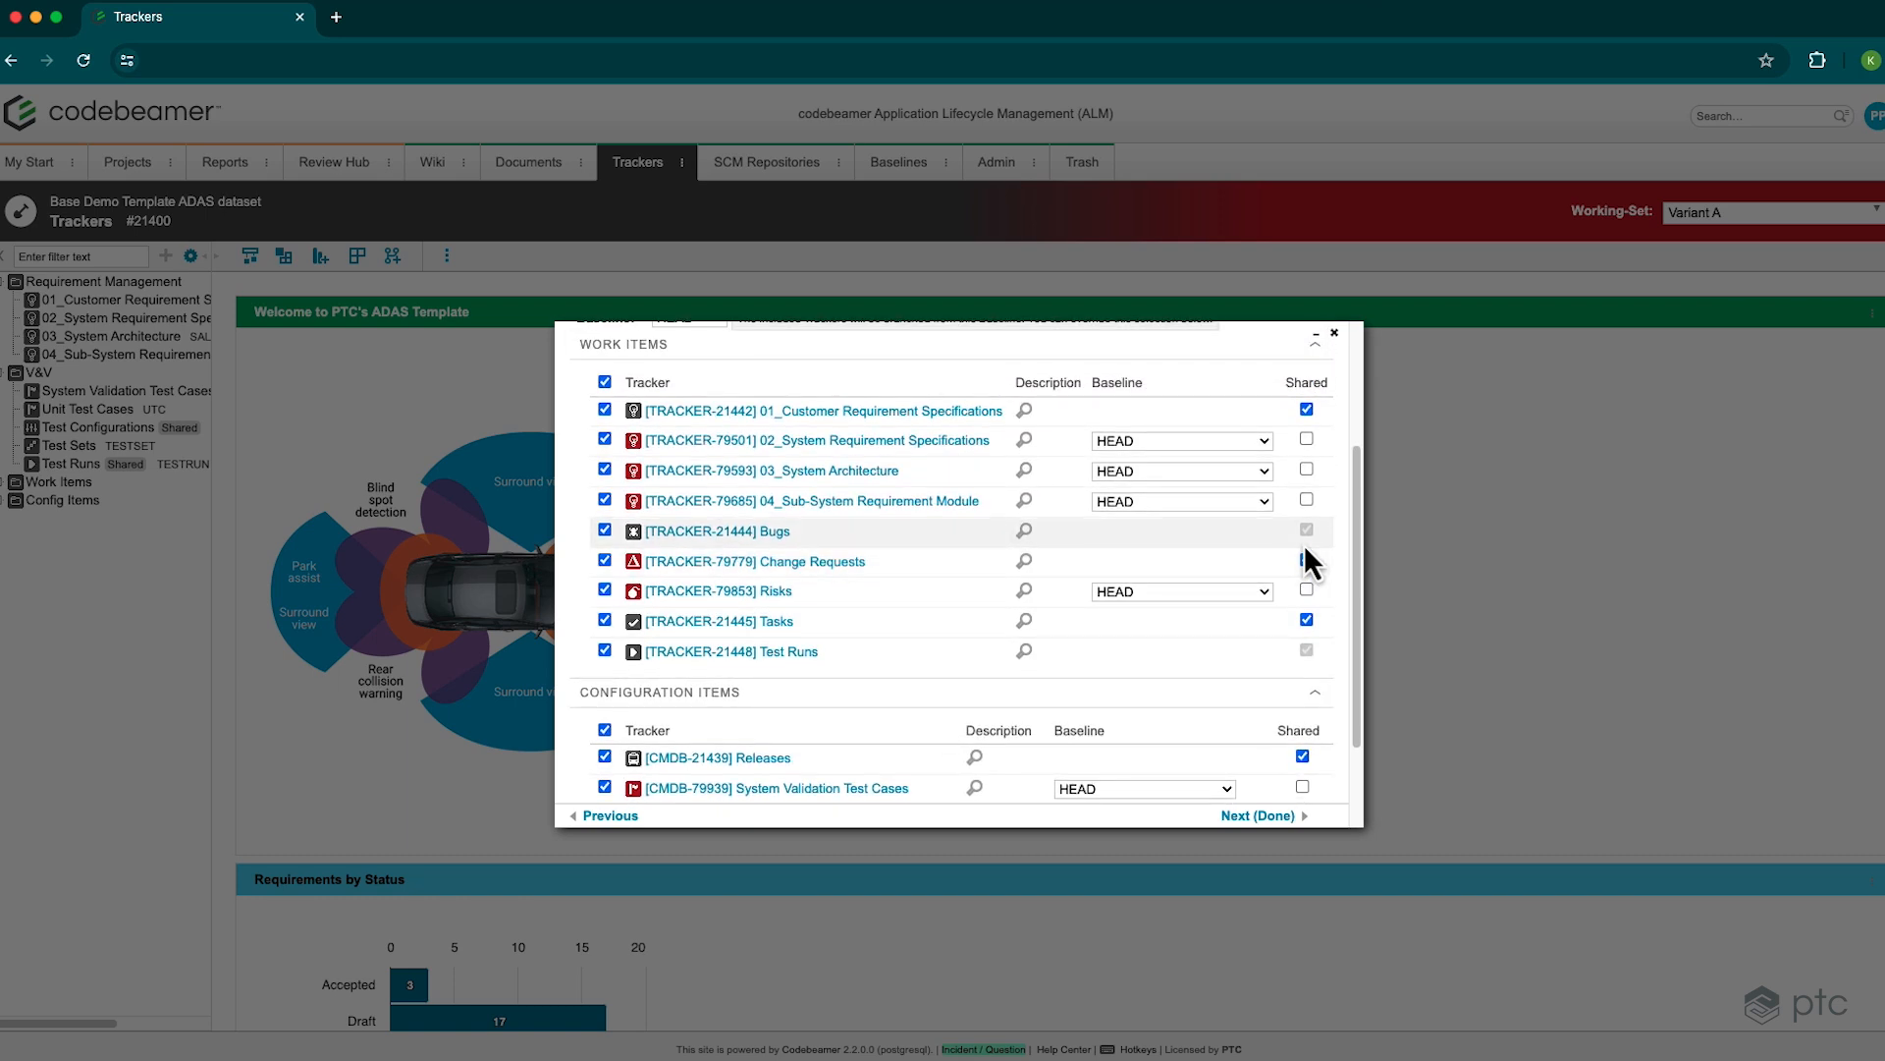
Proceed to the final summary, review the included and shared trackers, and create the working set
scroll(1304, 546, down, 3)
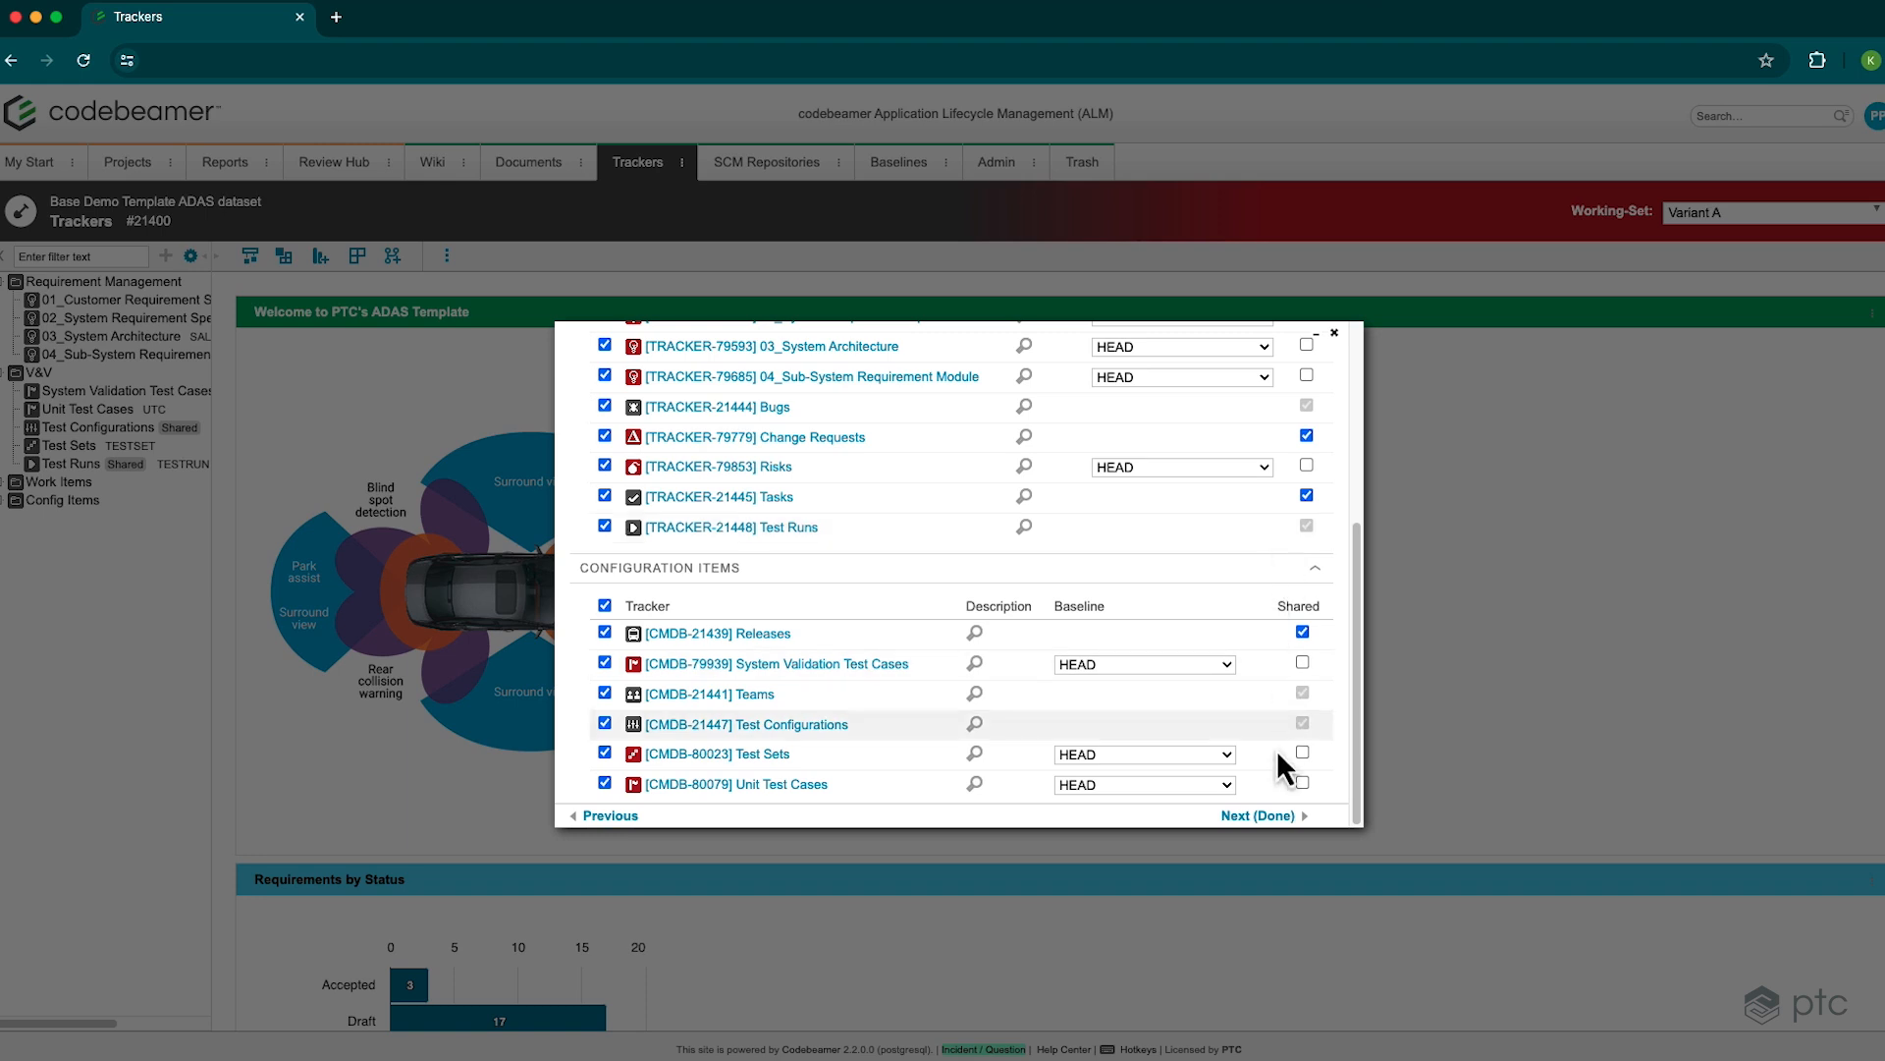
click(1259, 815)
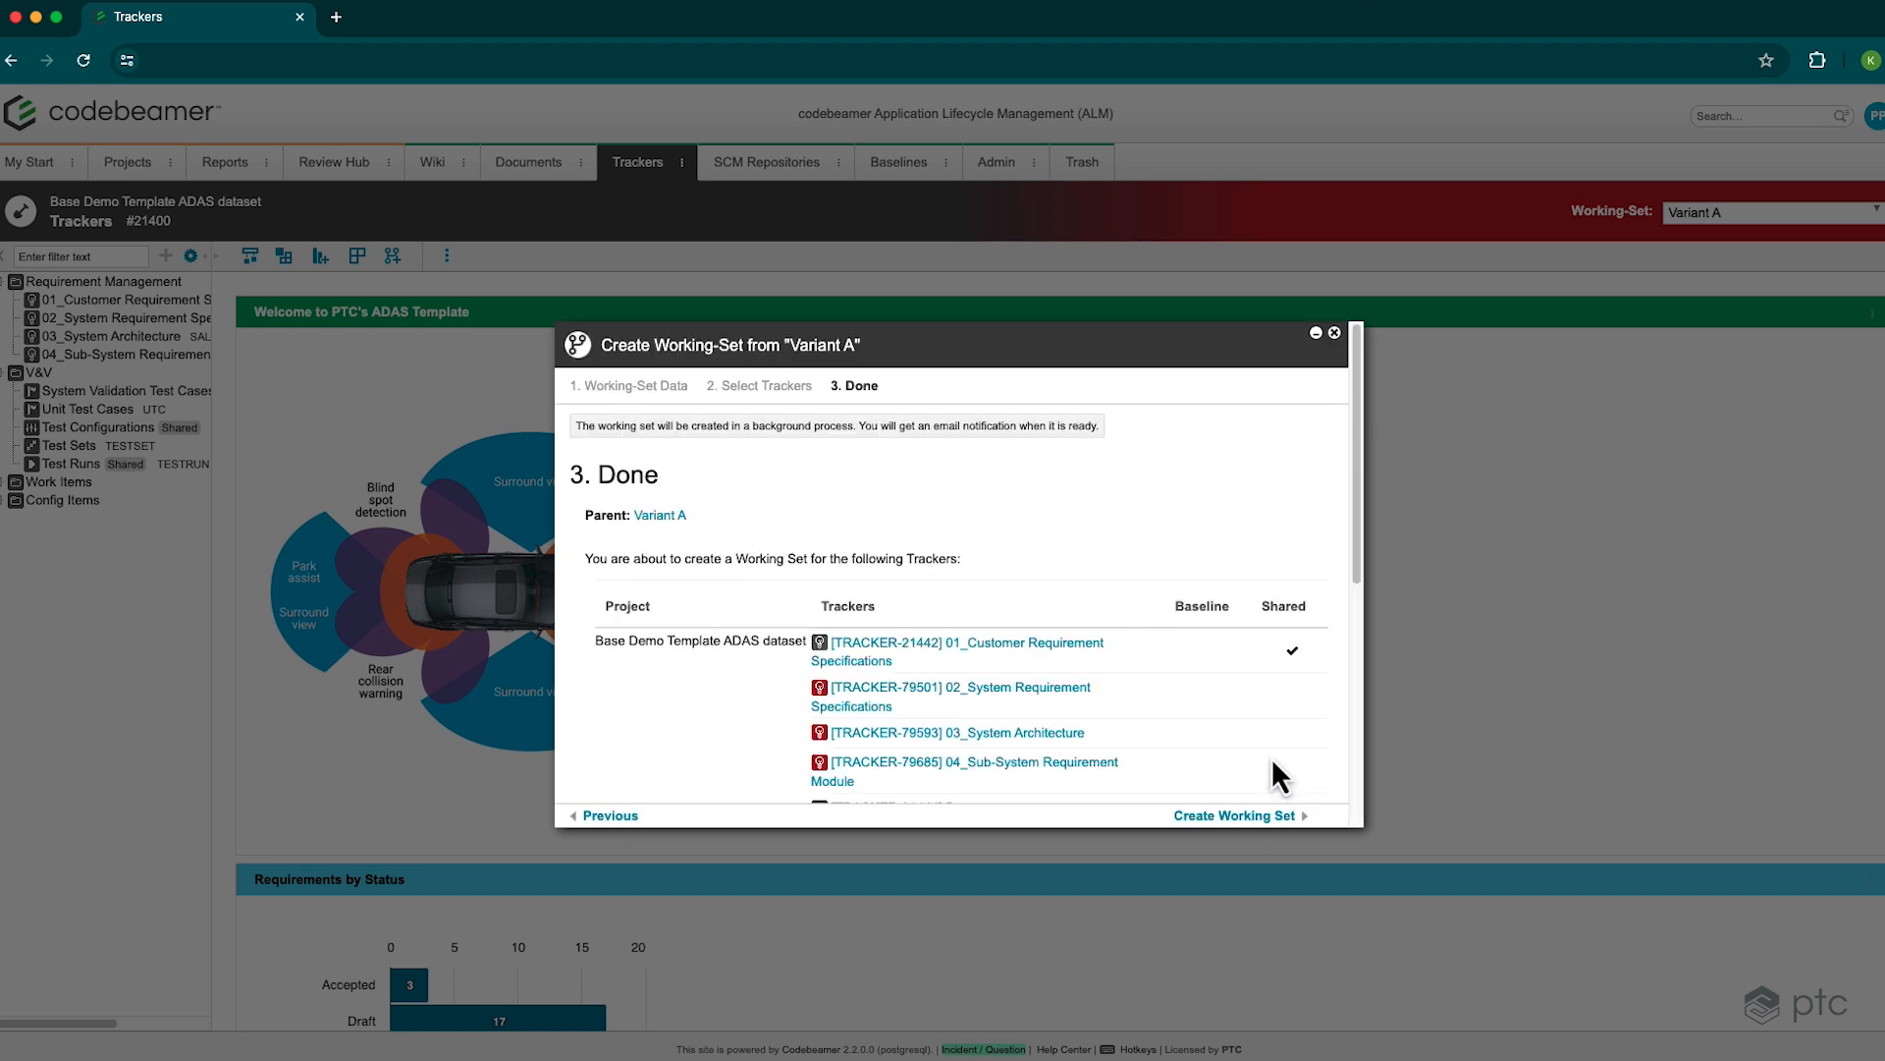
scroll(1269, 716, down, 5)
scroll(1277, 727, down, 5)
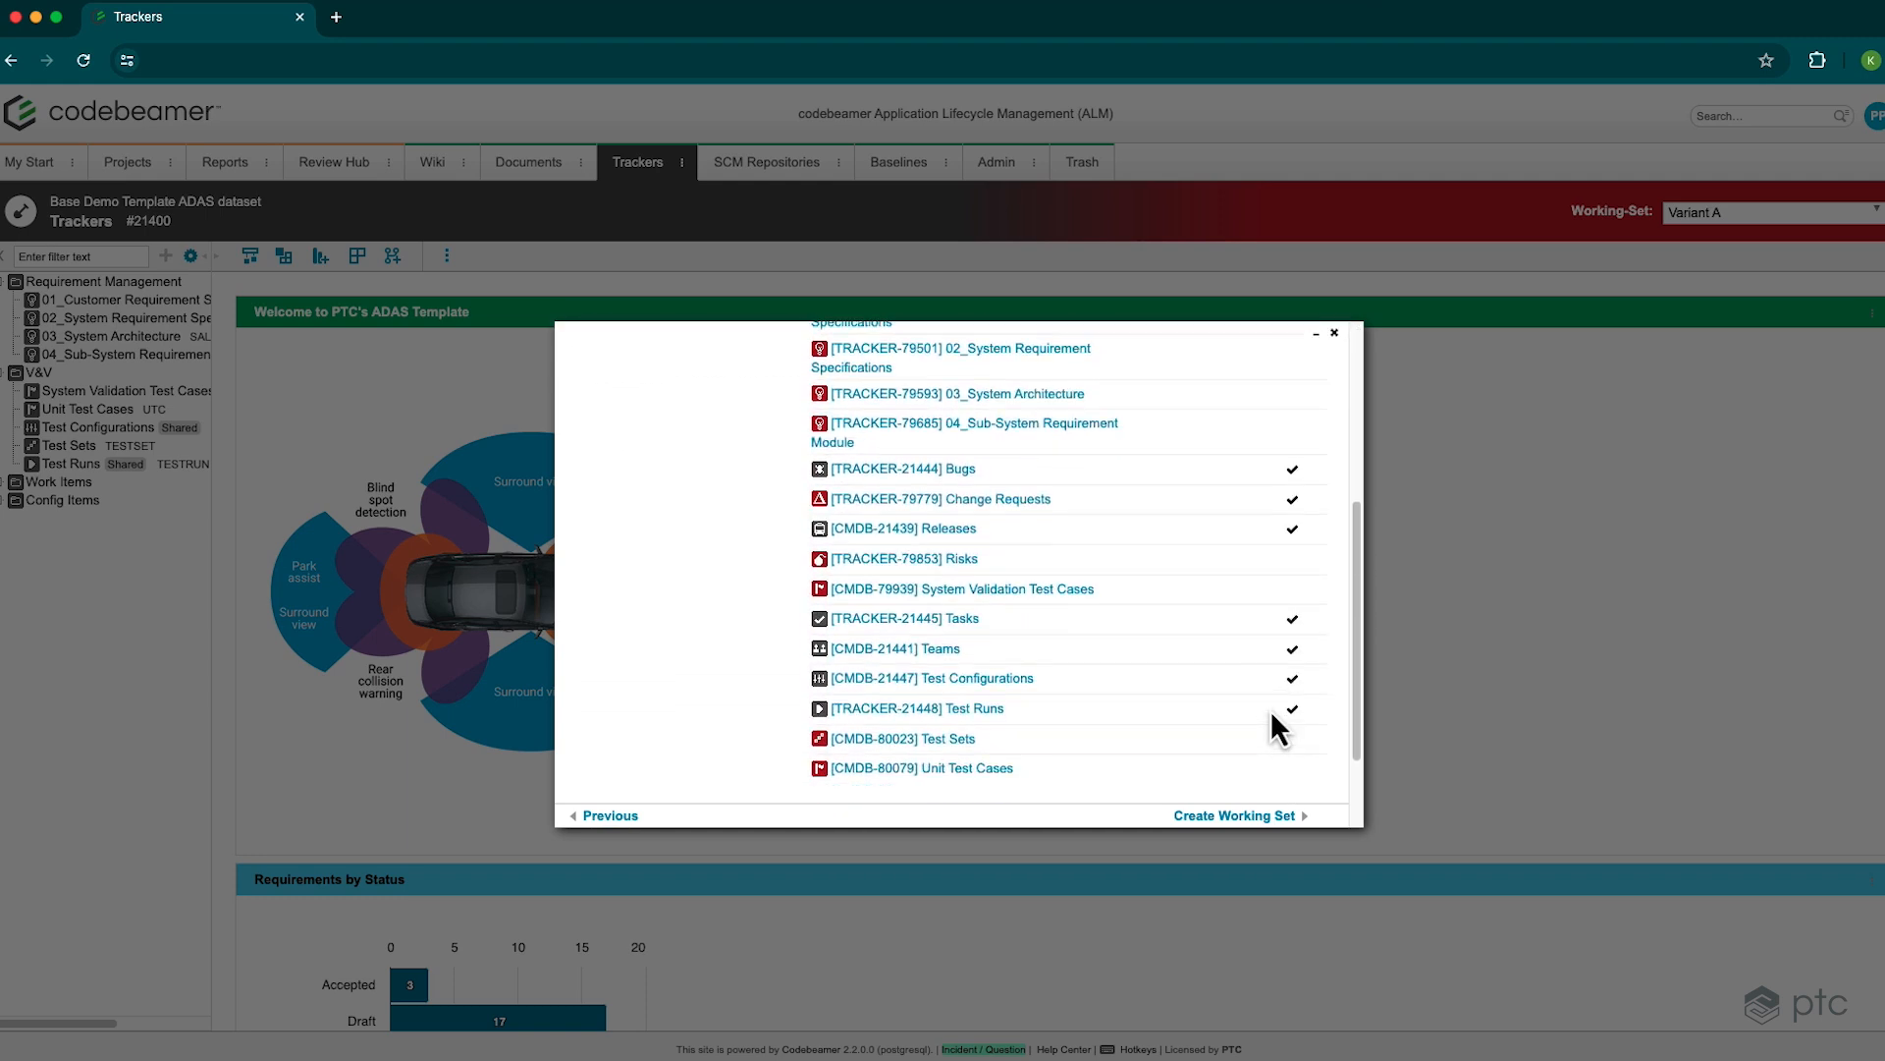
click(1266, 817)
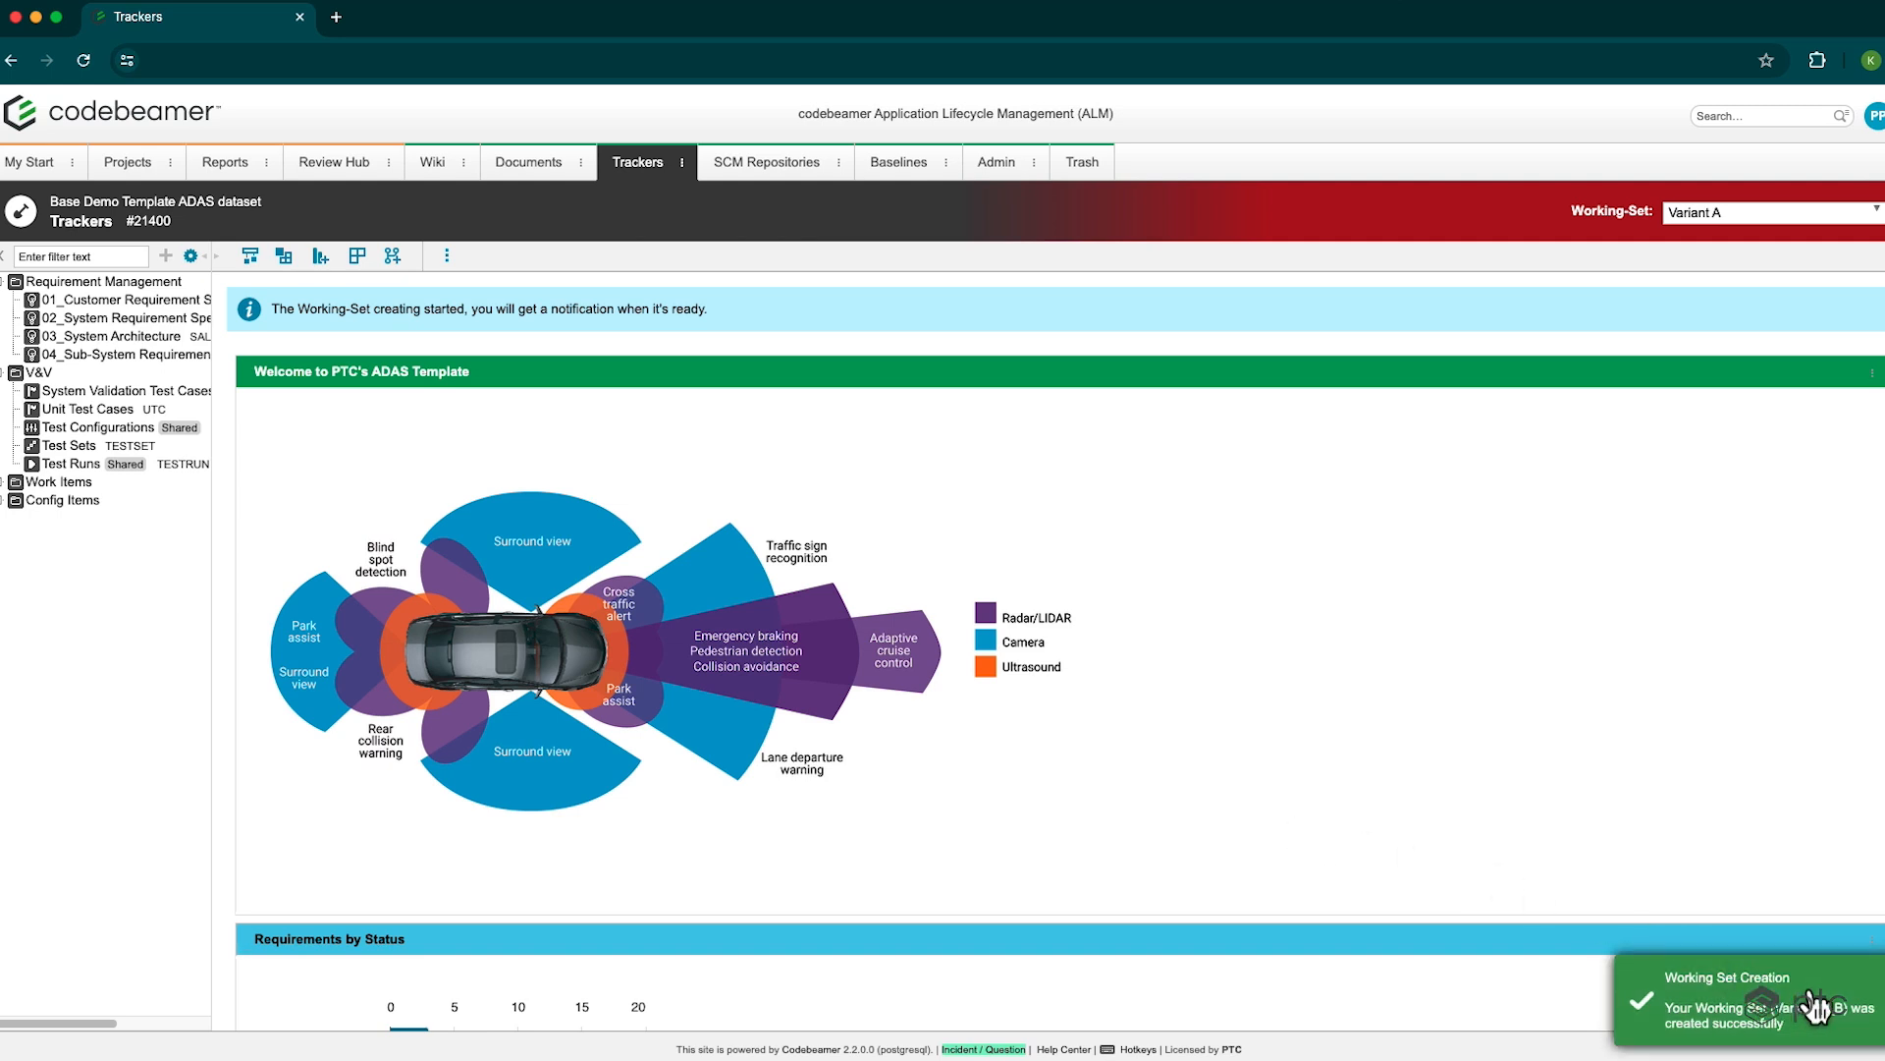
Switch to the Default Working-Set and display its list of available trackers
click(1817, 218)
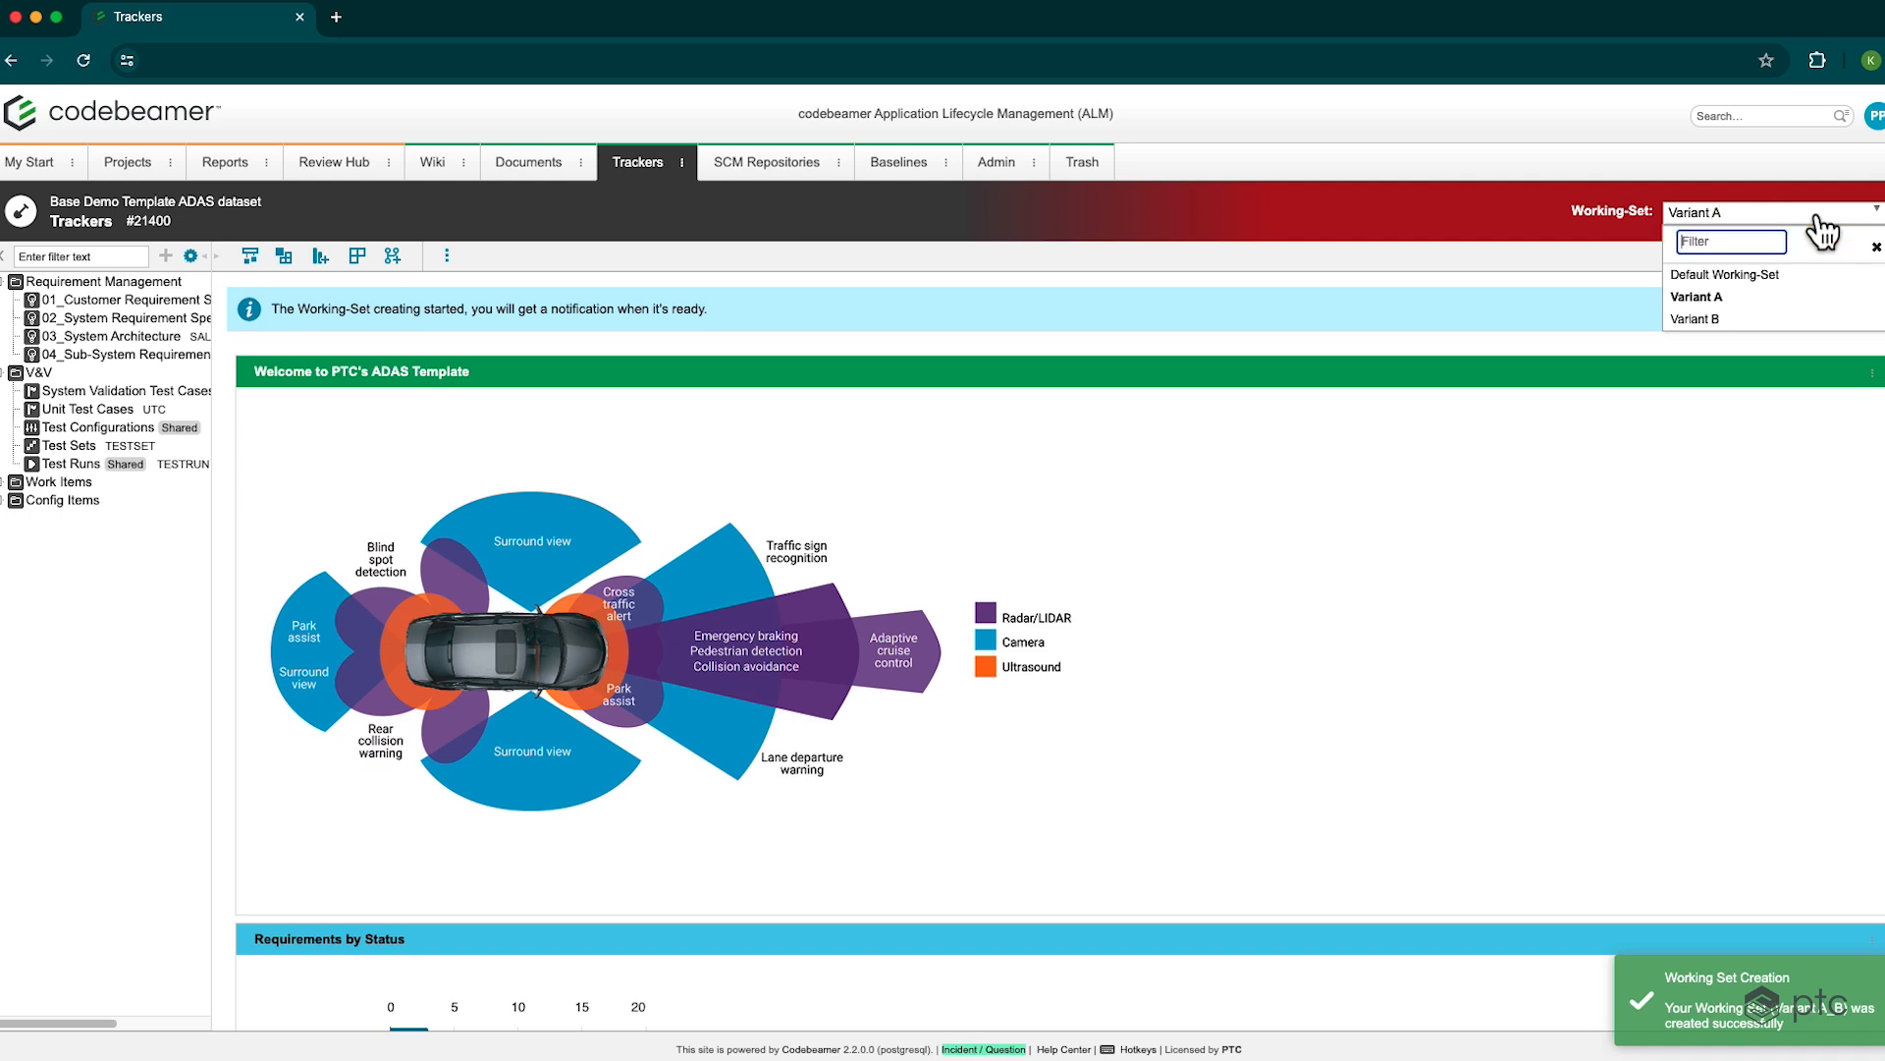
click(1772, 280)
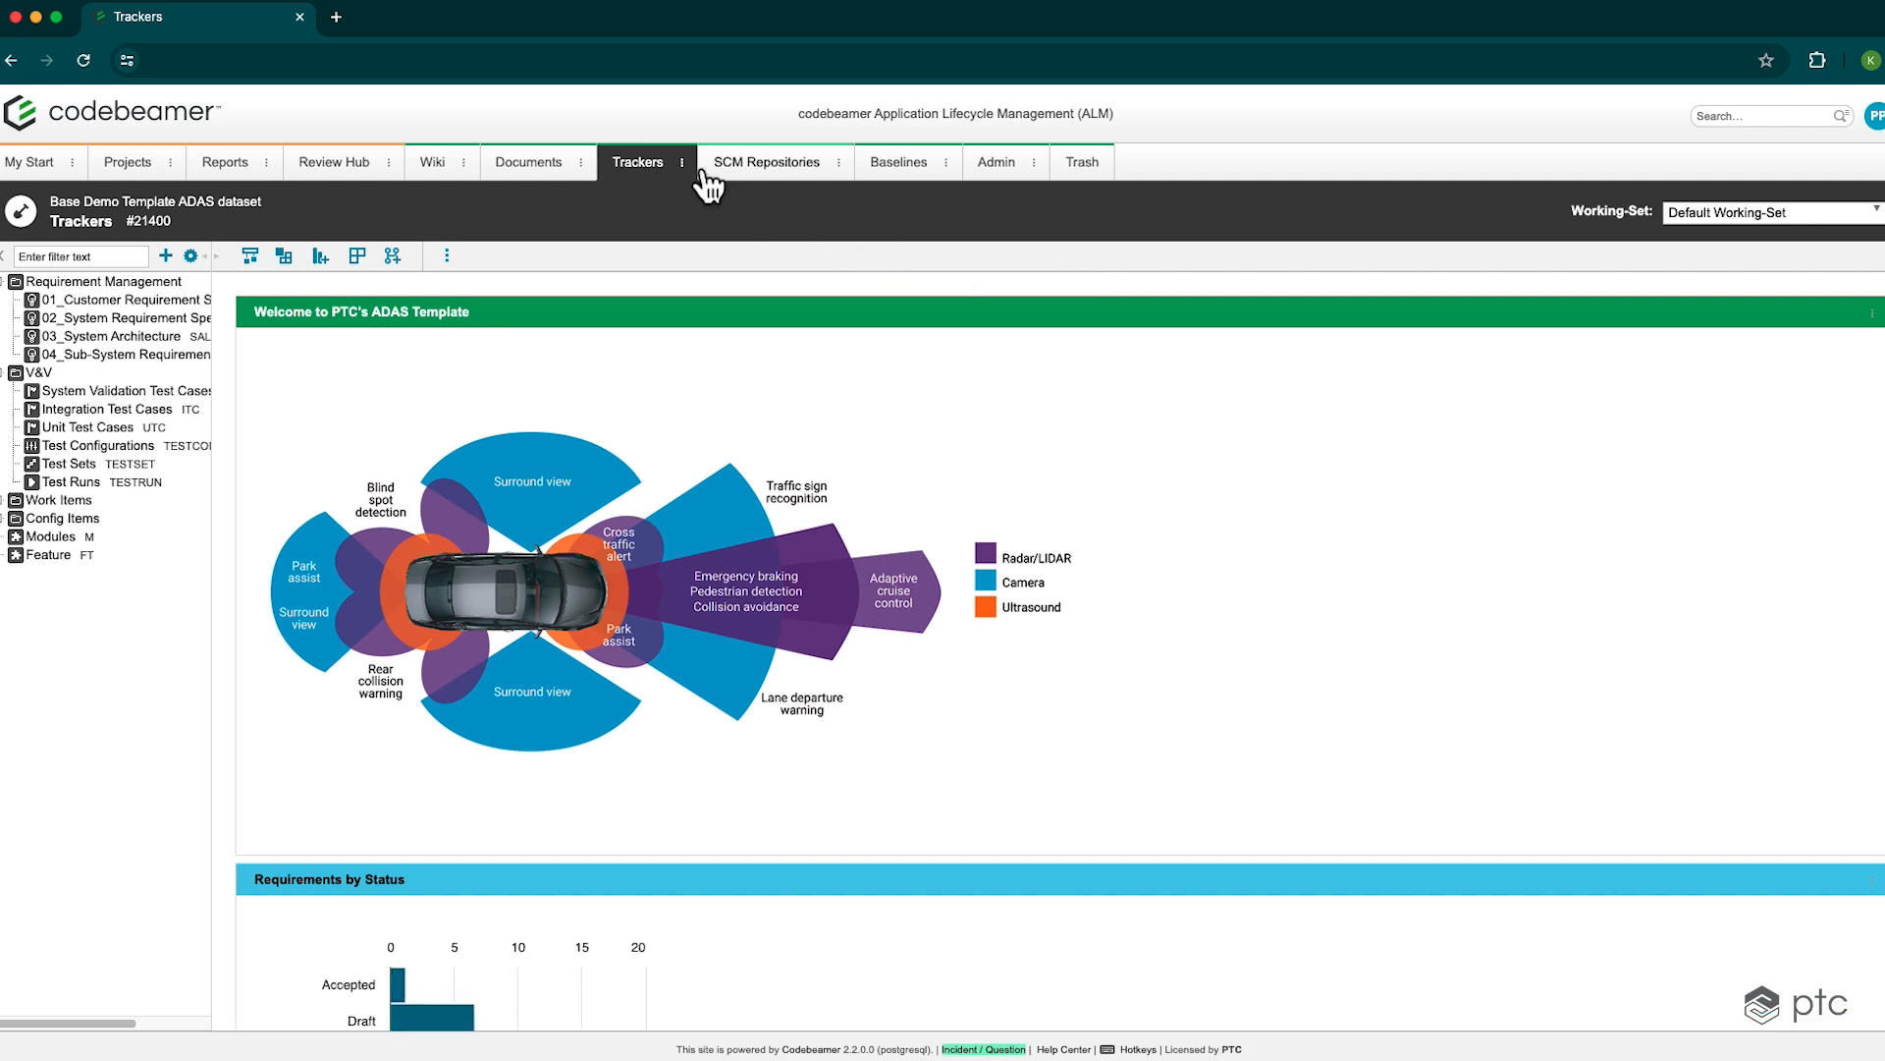
click(685, 164)
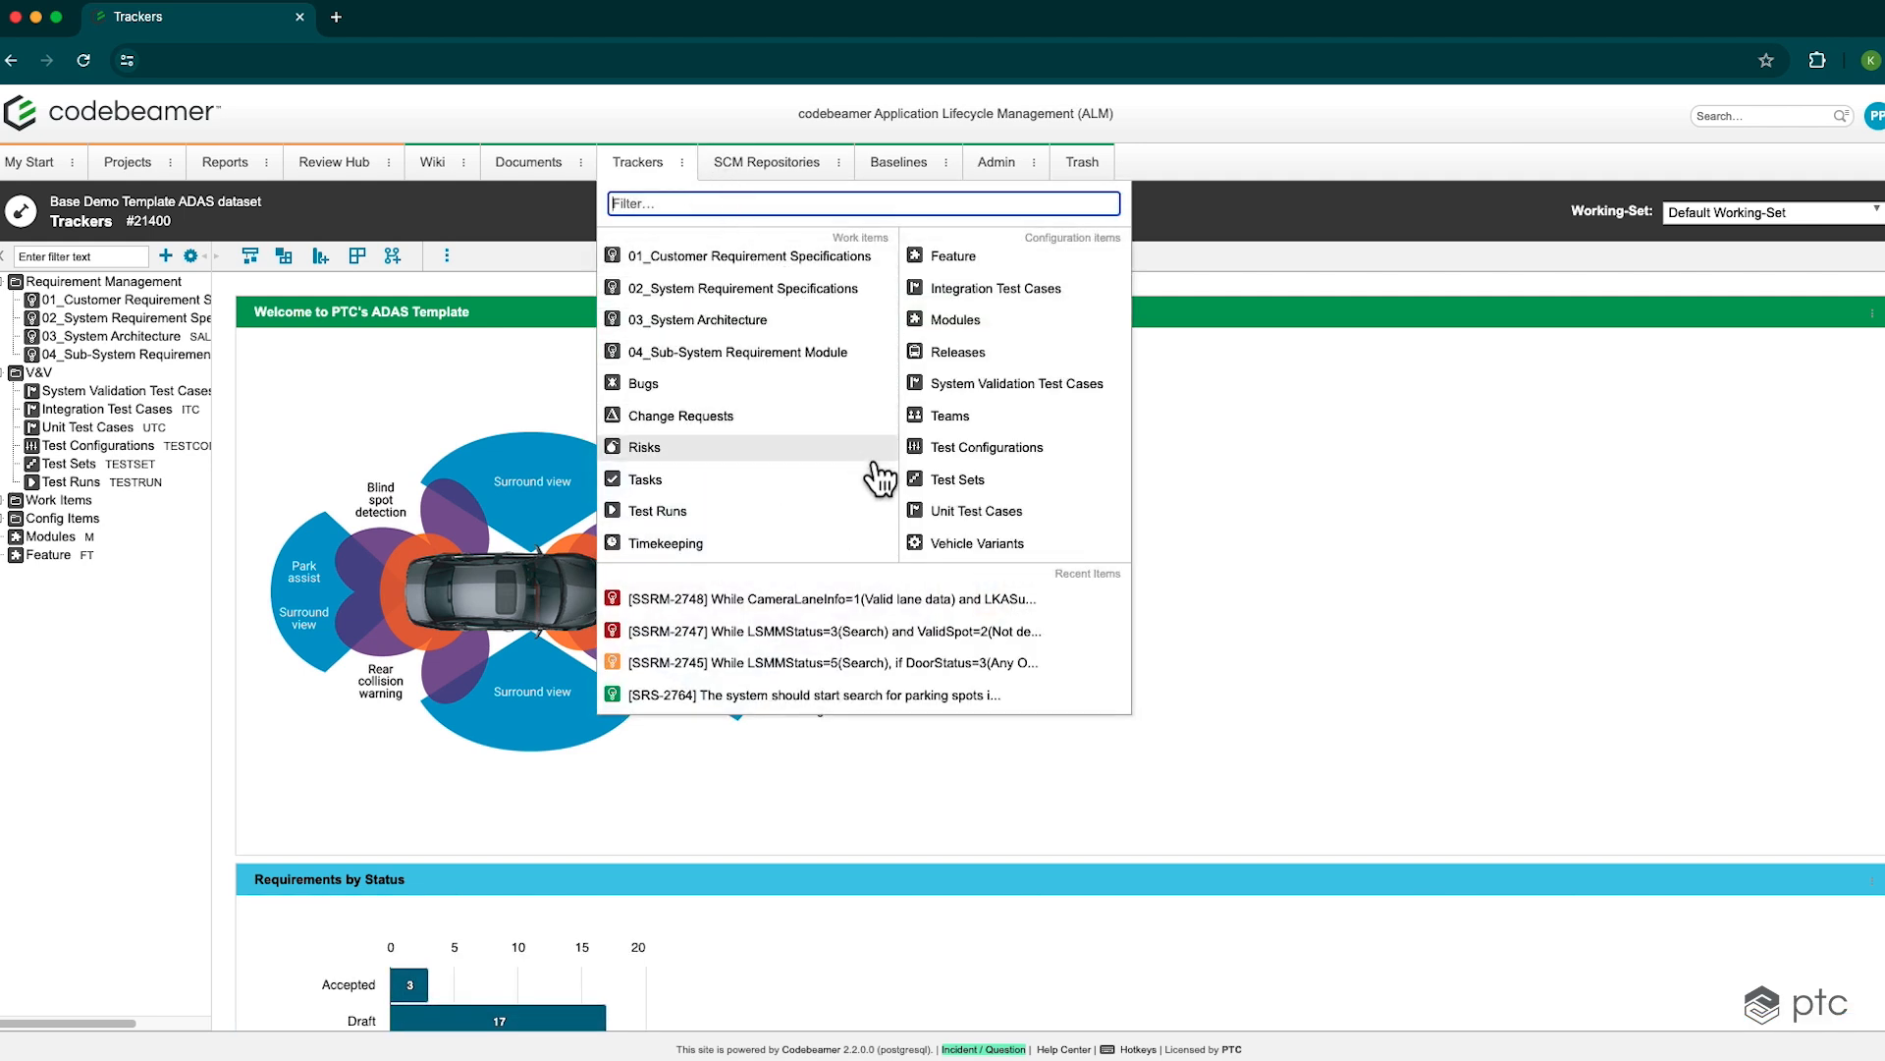
Switch to the Variant A_B working set and open its 02_System Requirement Specifications tracker, accepting the working-set switch
click(1723, 221)
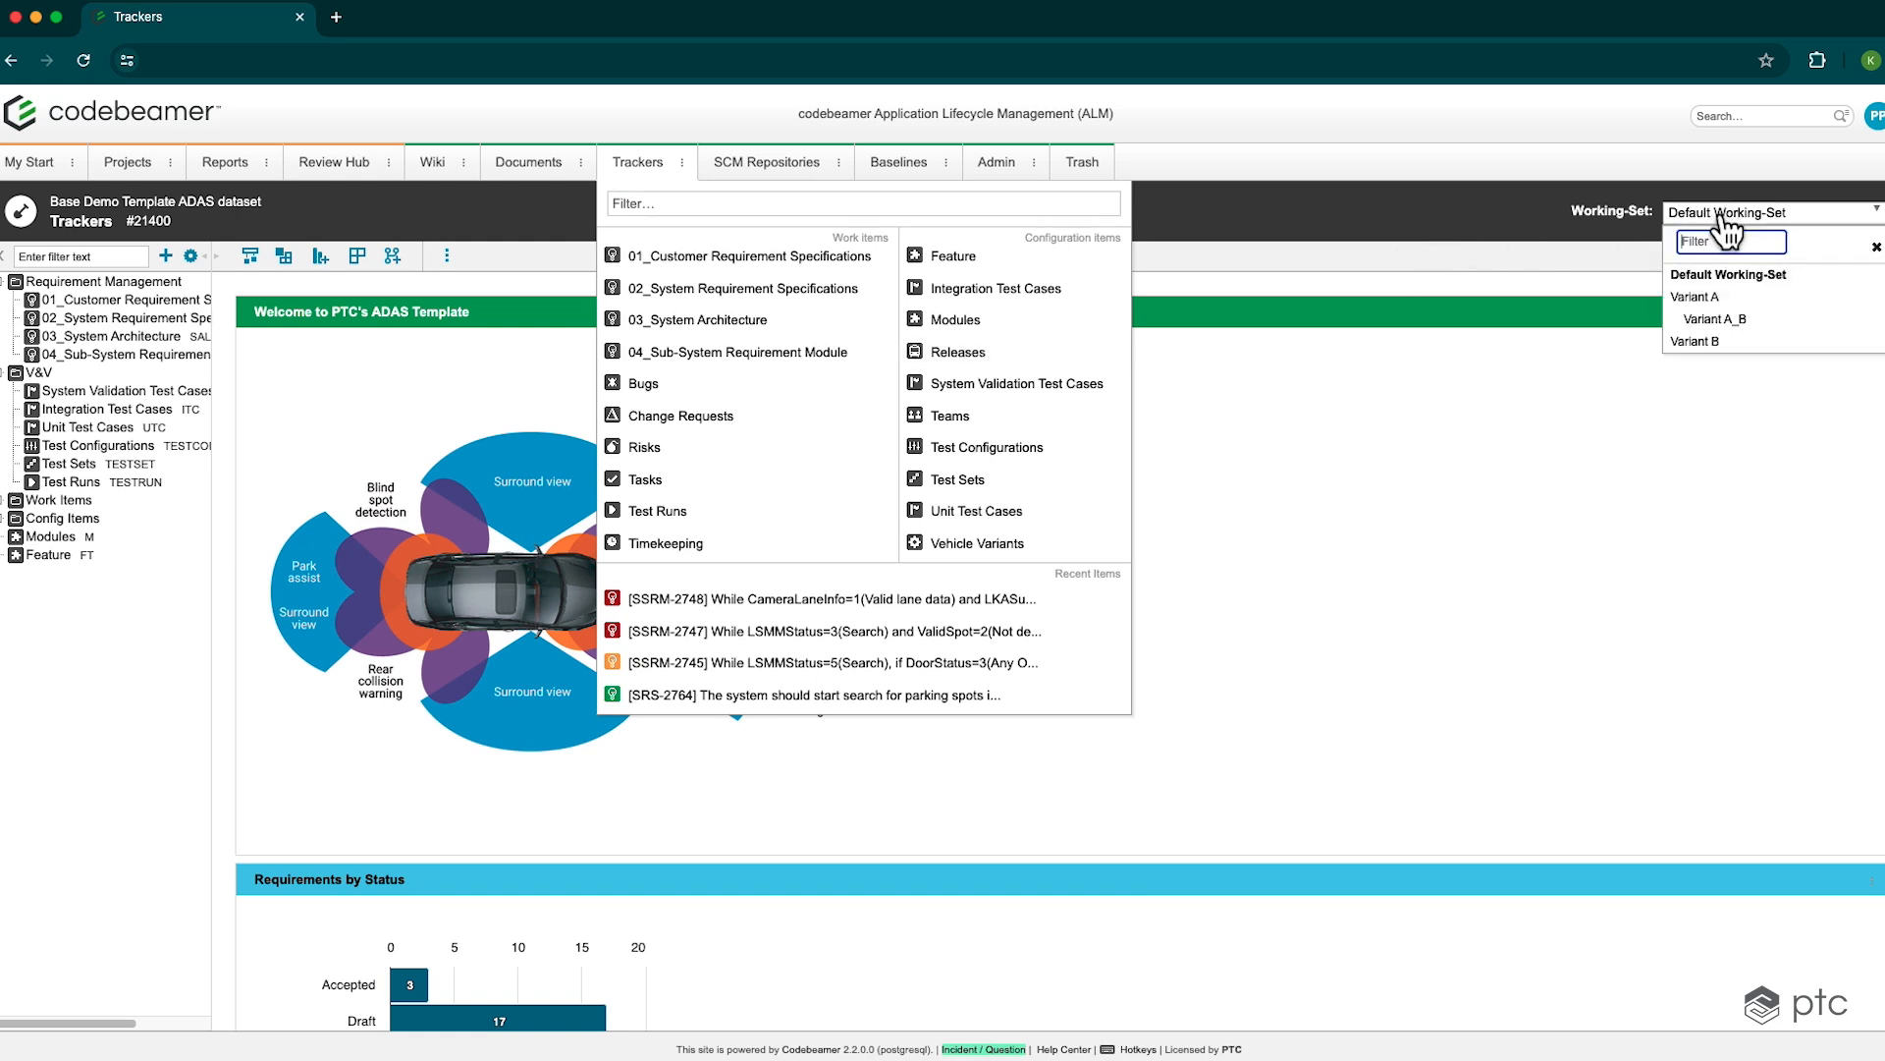
click(1731, 322)
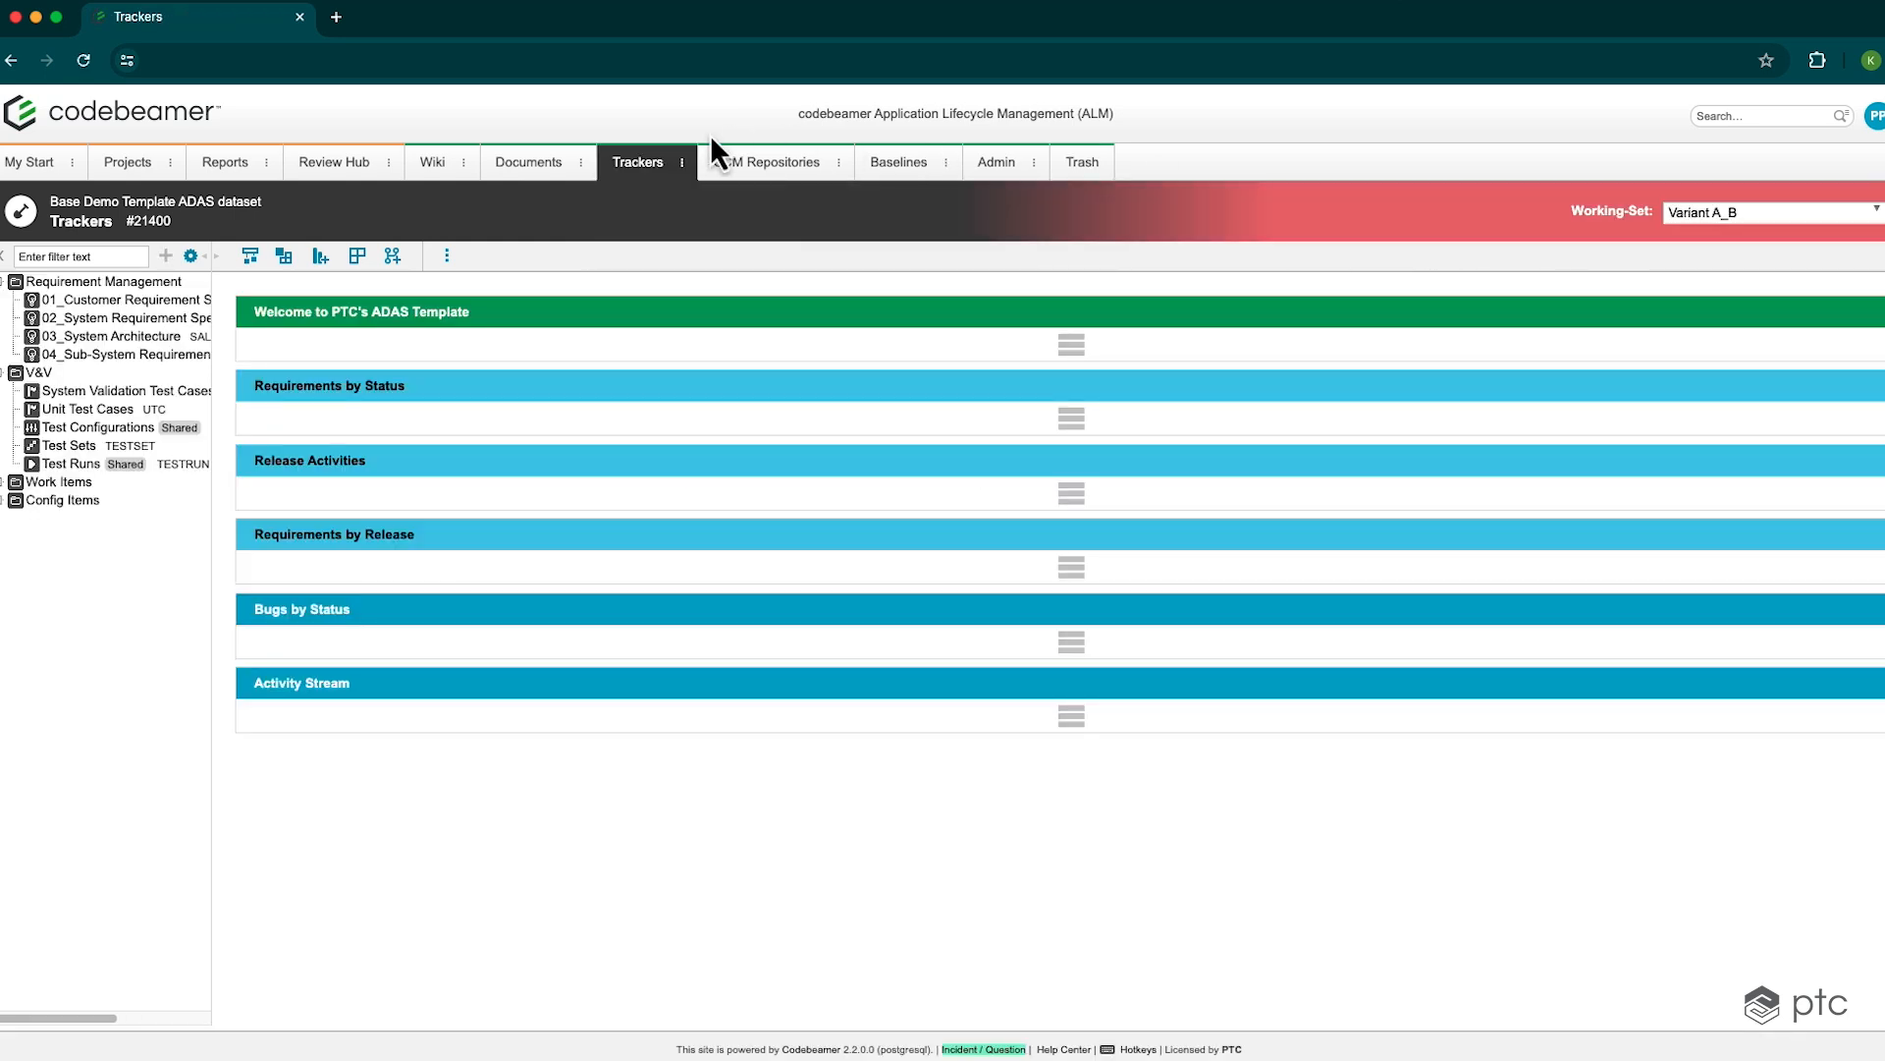
mouse_move(697, 177)
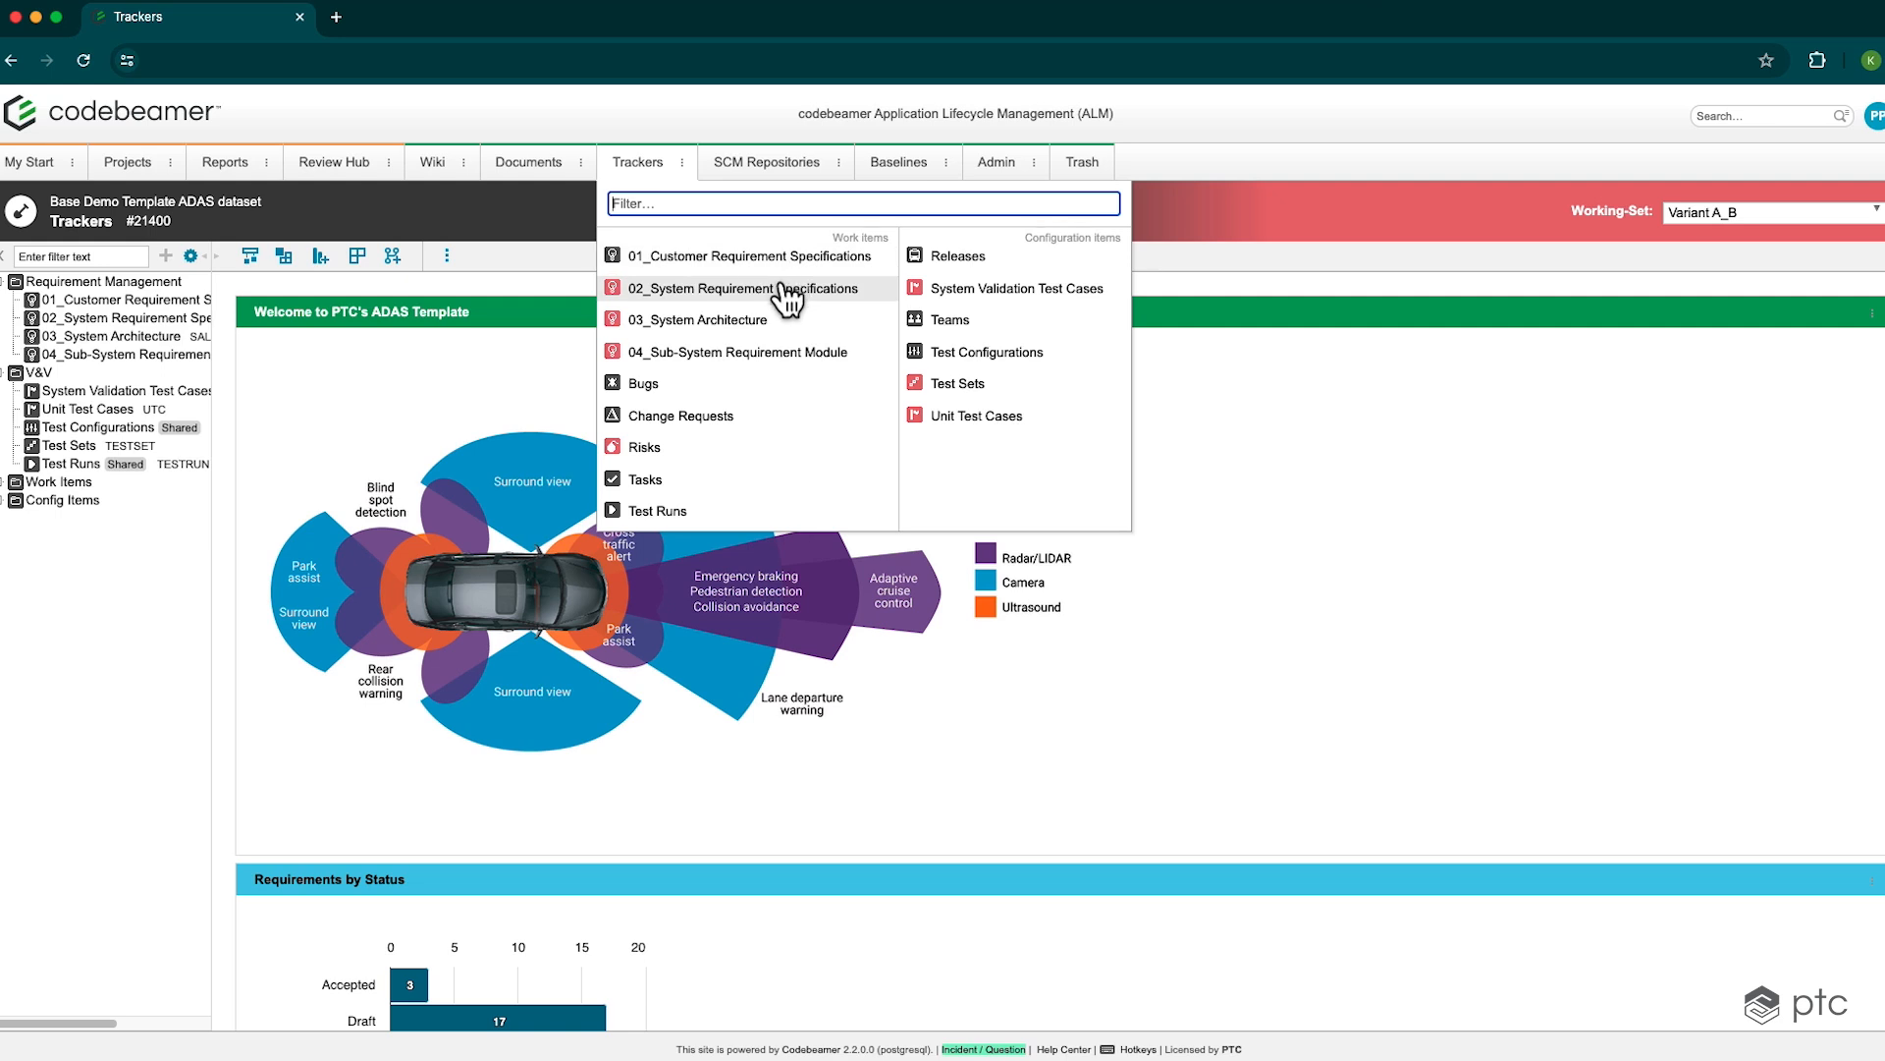
click(786, 291)
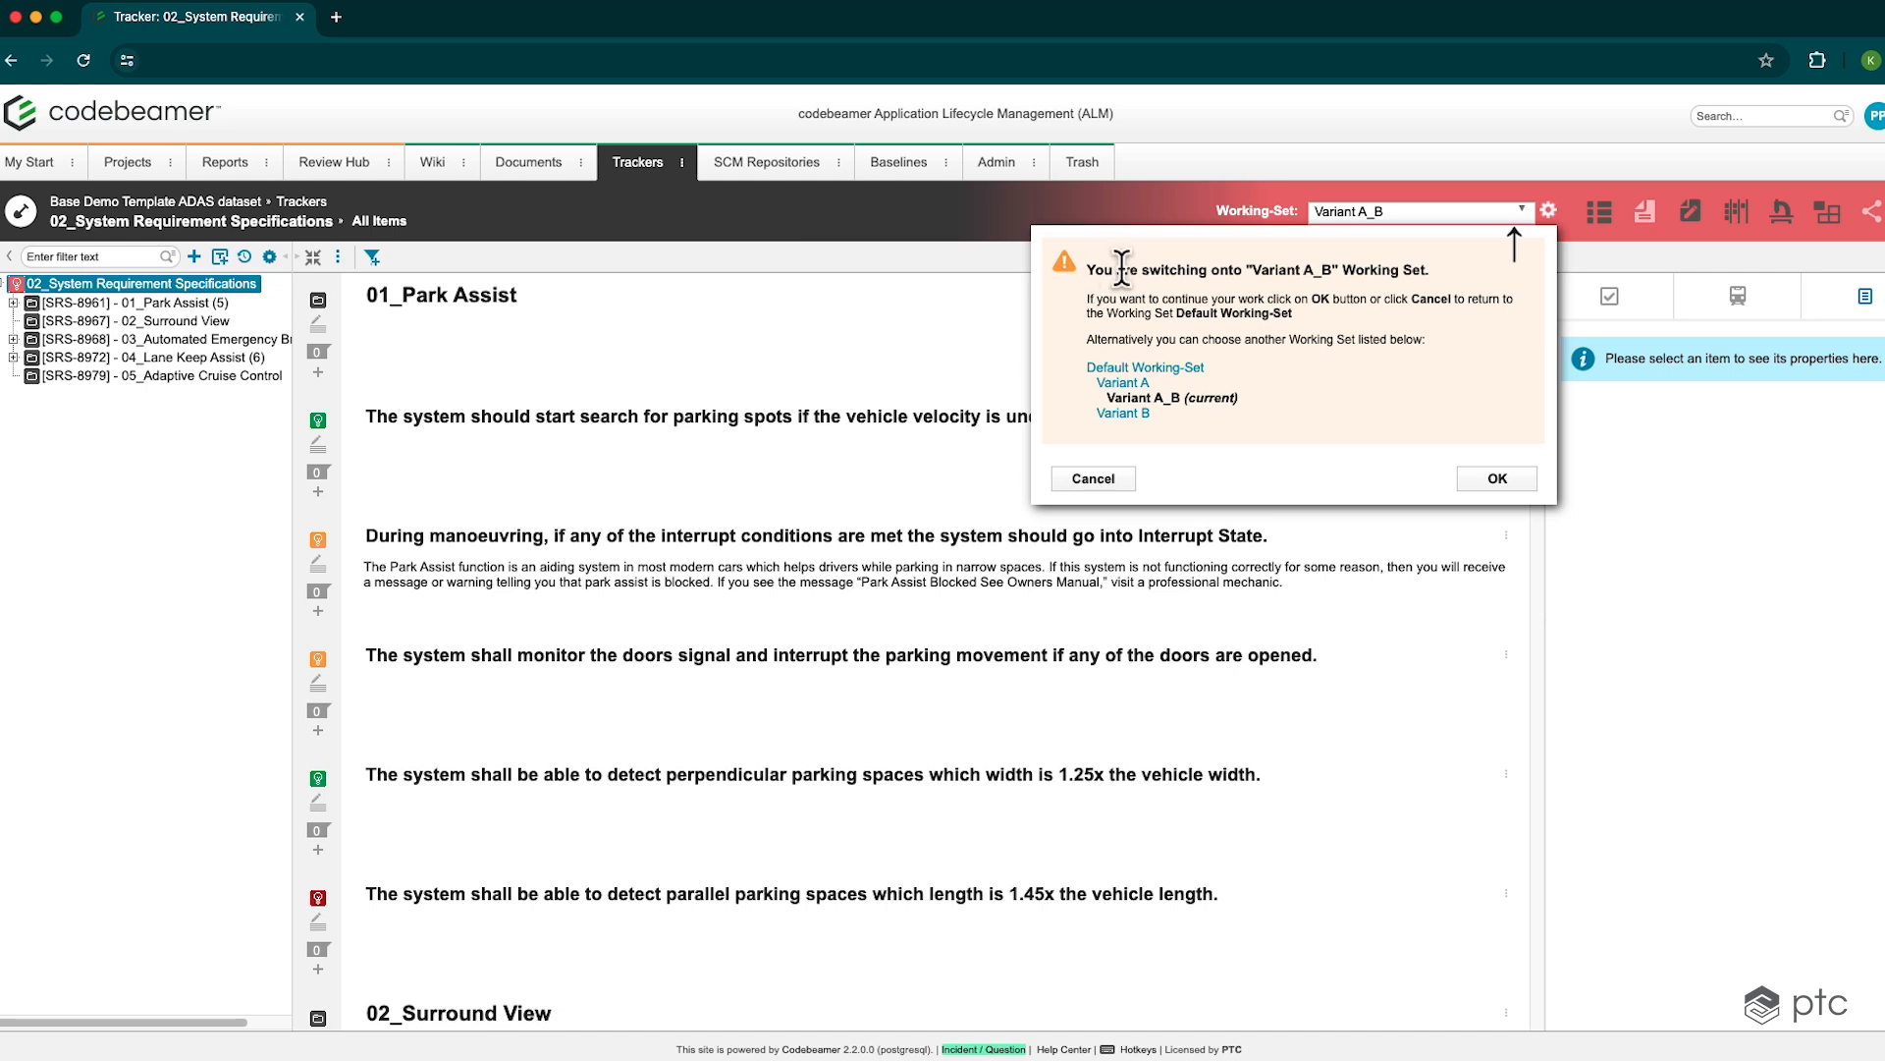
click(1487, 483)
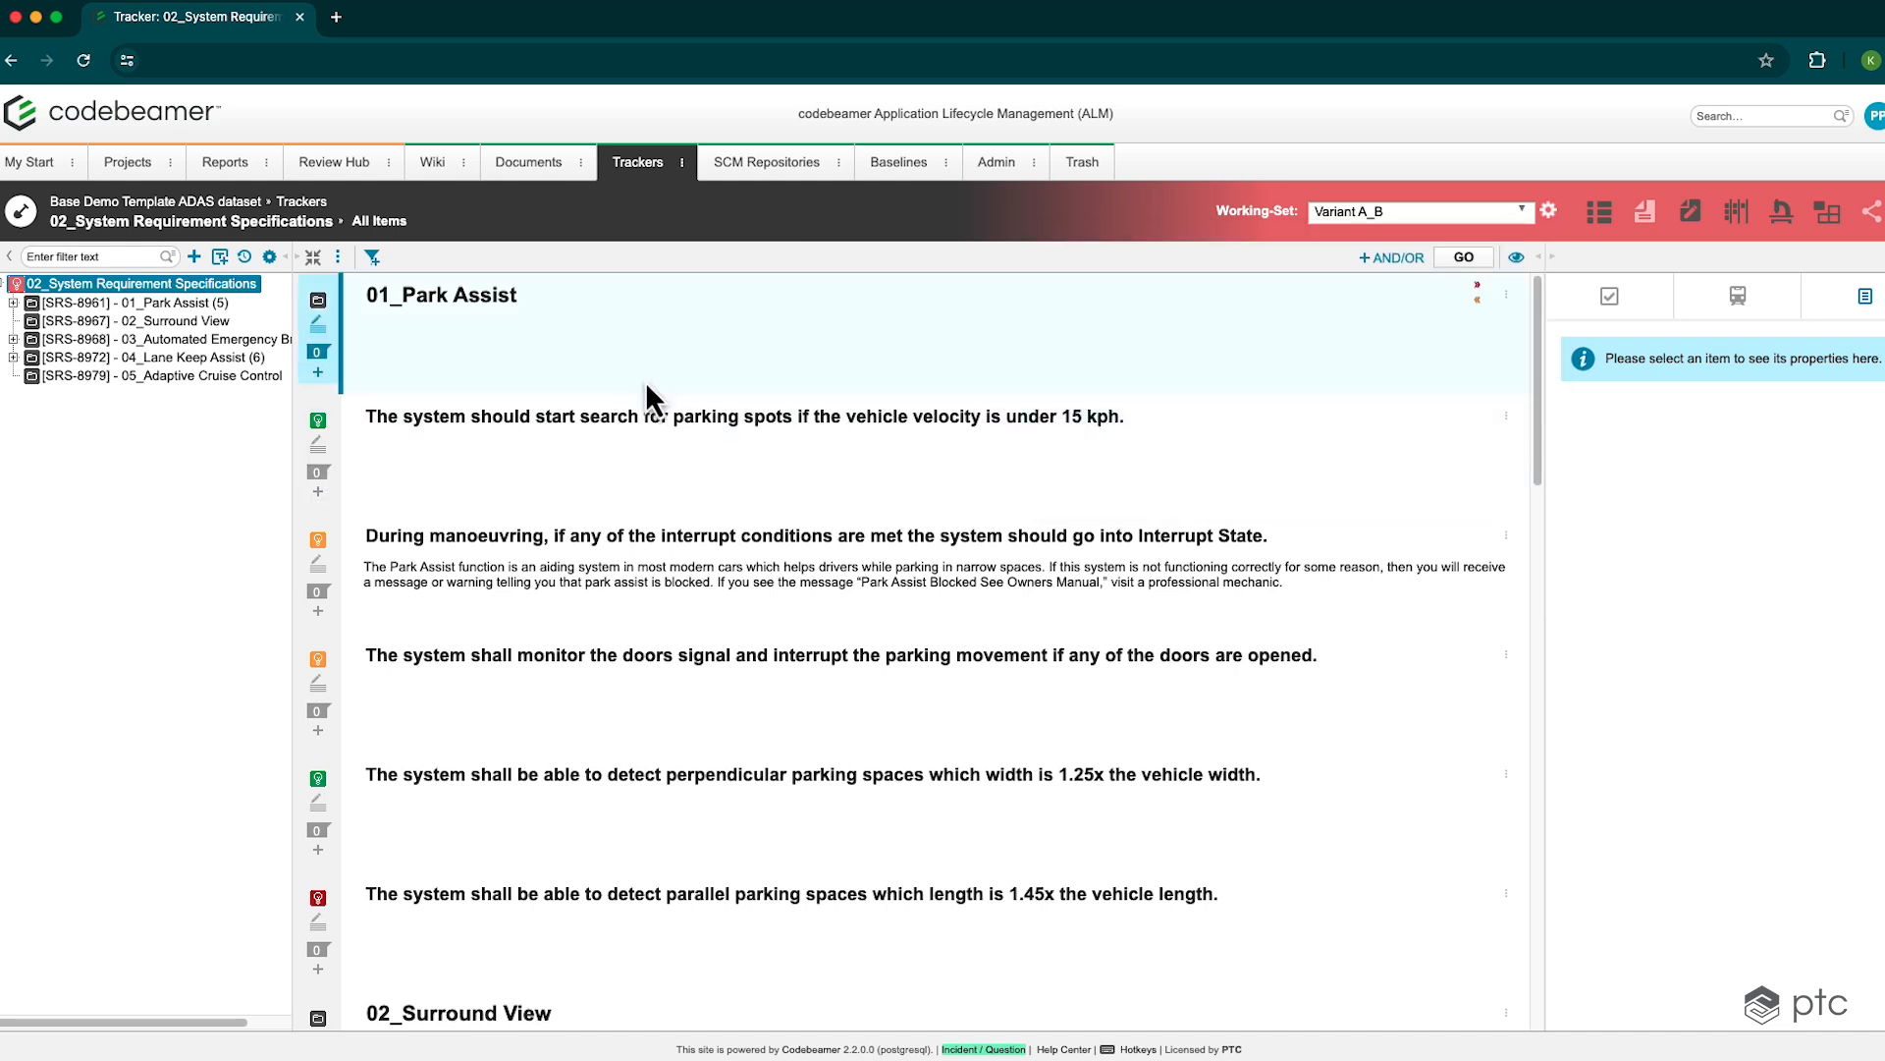
Set the Type of the 01_Park Assist requirement about interrupt conditions during manoeuvring to Functional
click(14, 303)
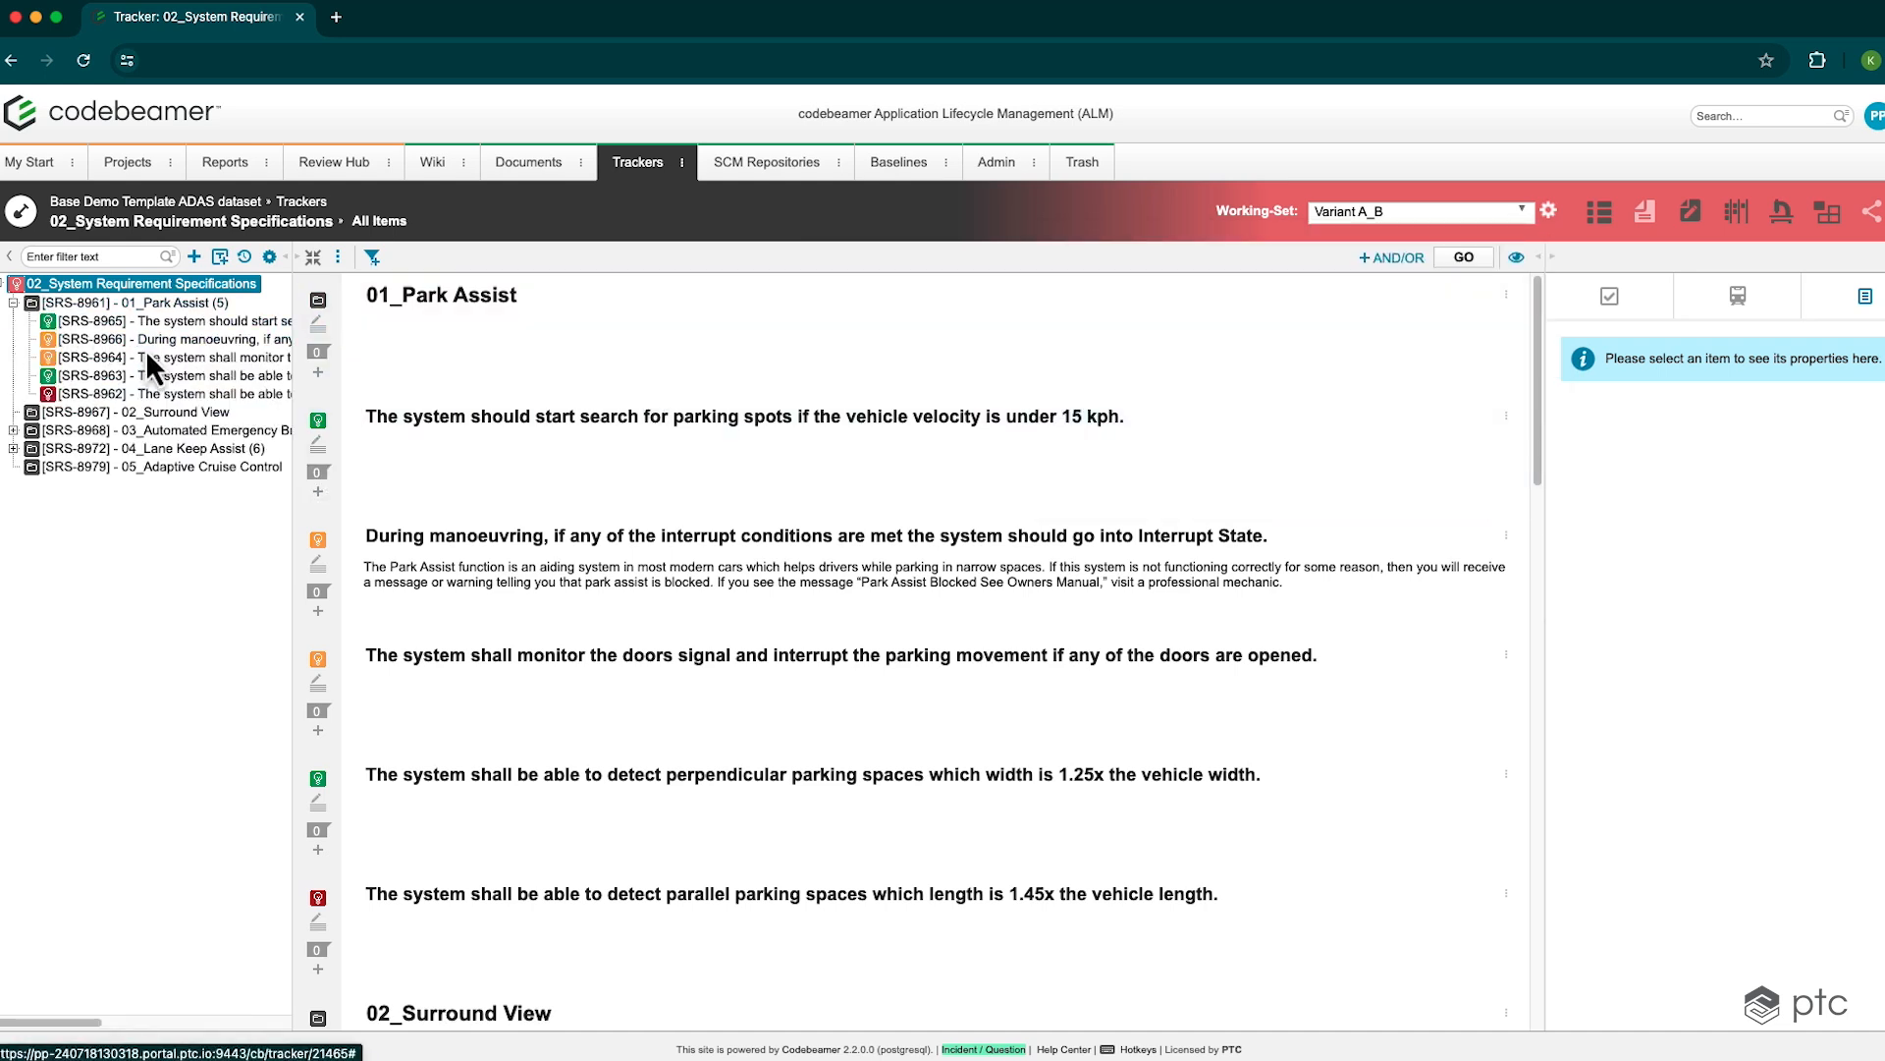
click(481, 536)
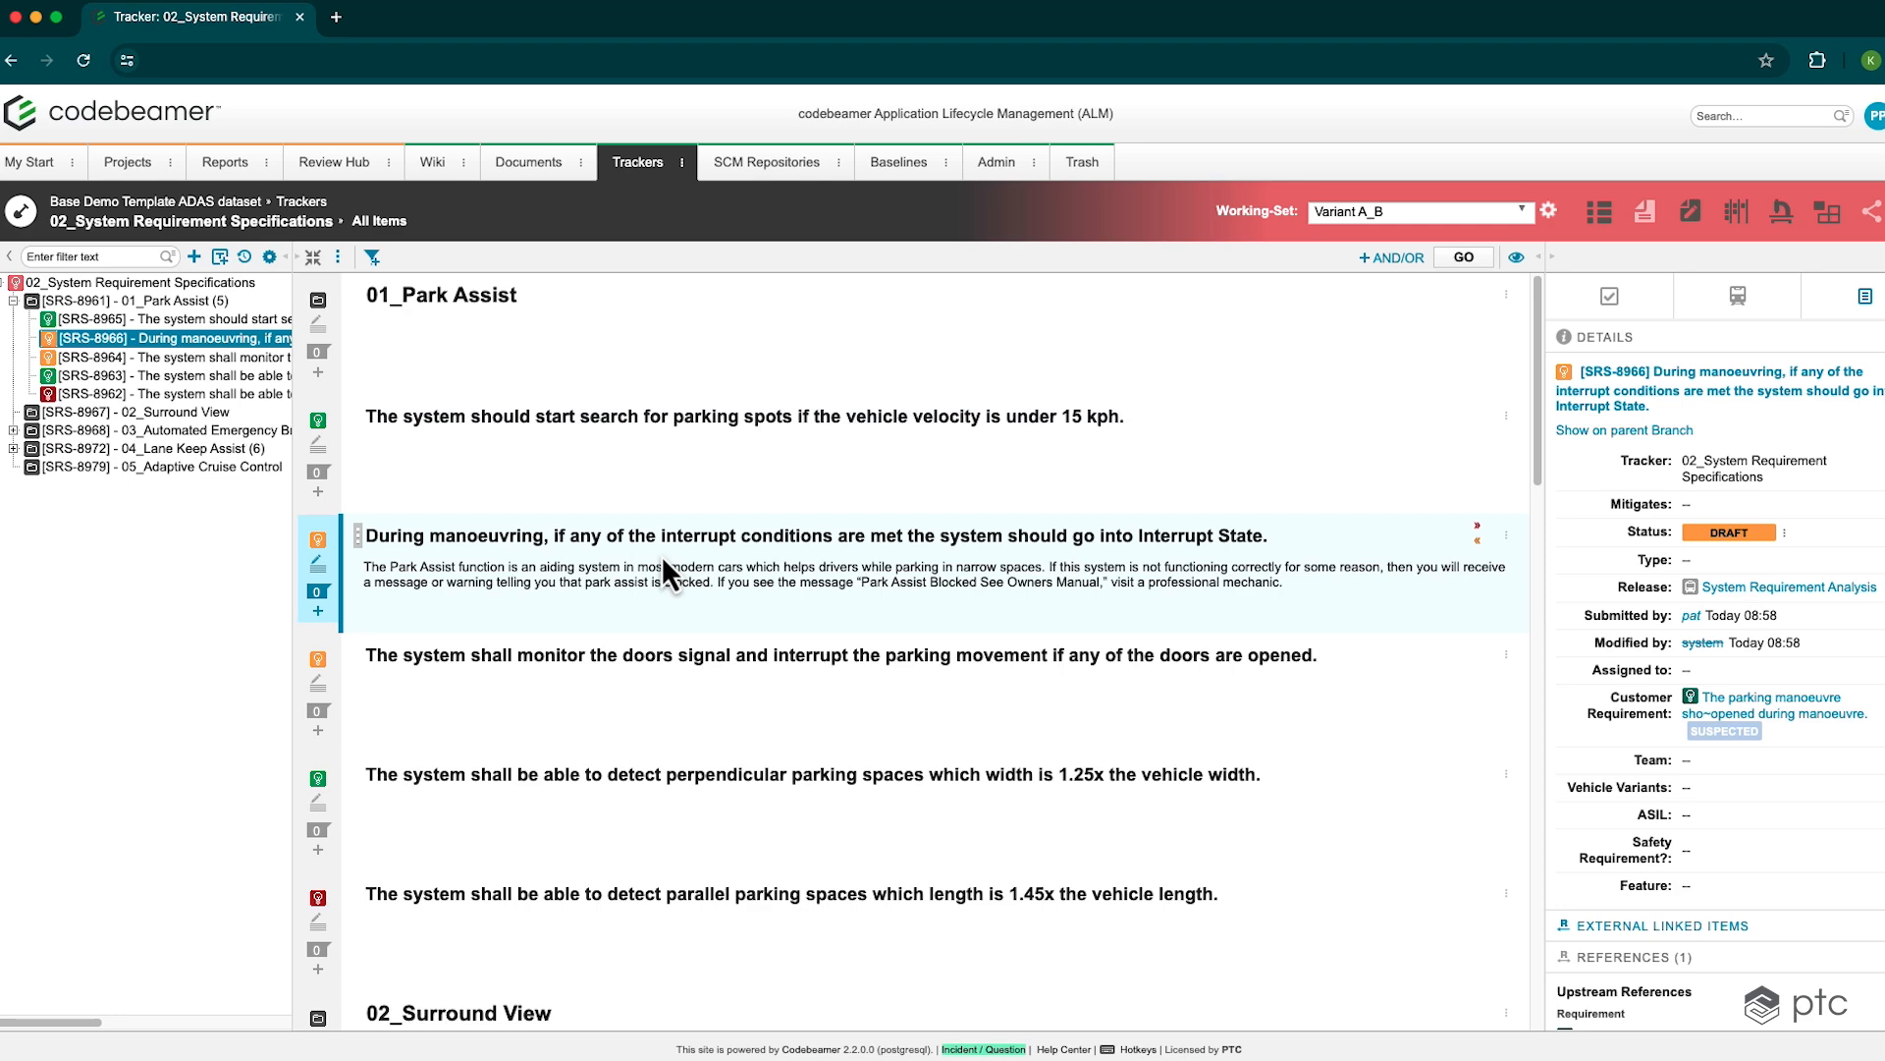
click(1728, 565)
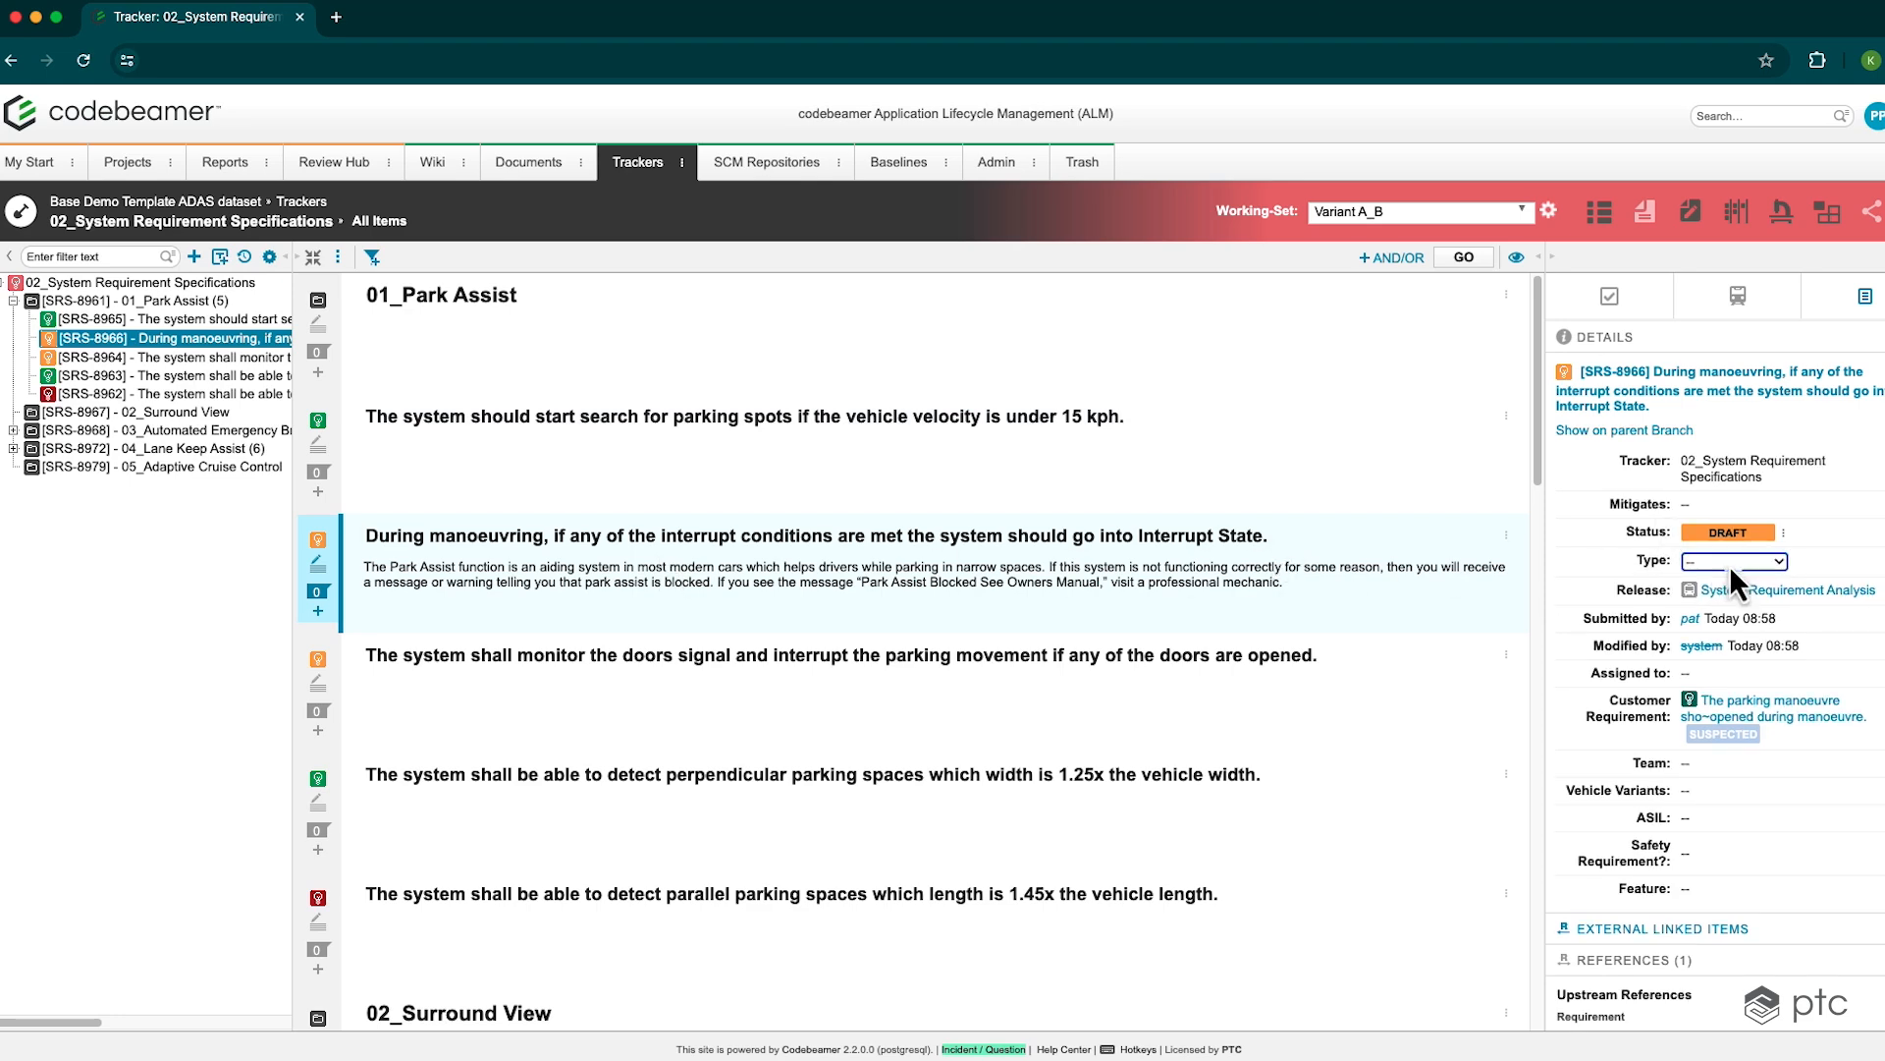
click(1759, 639)
click(1821, 606)
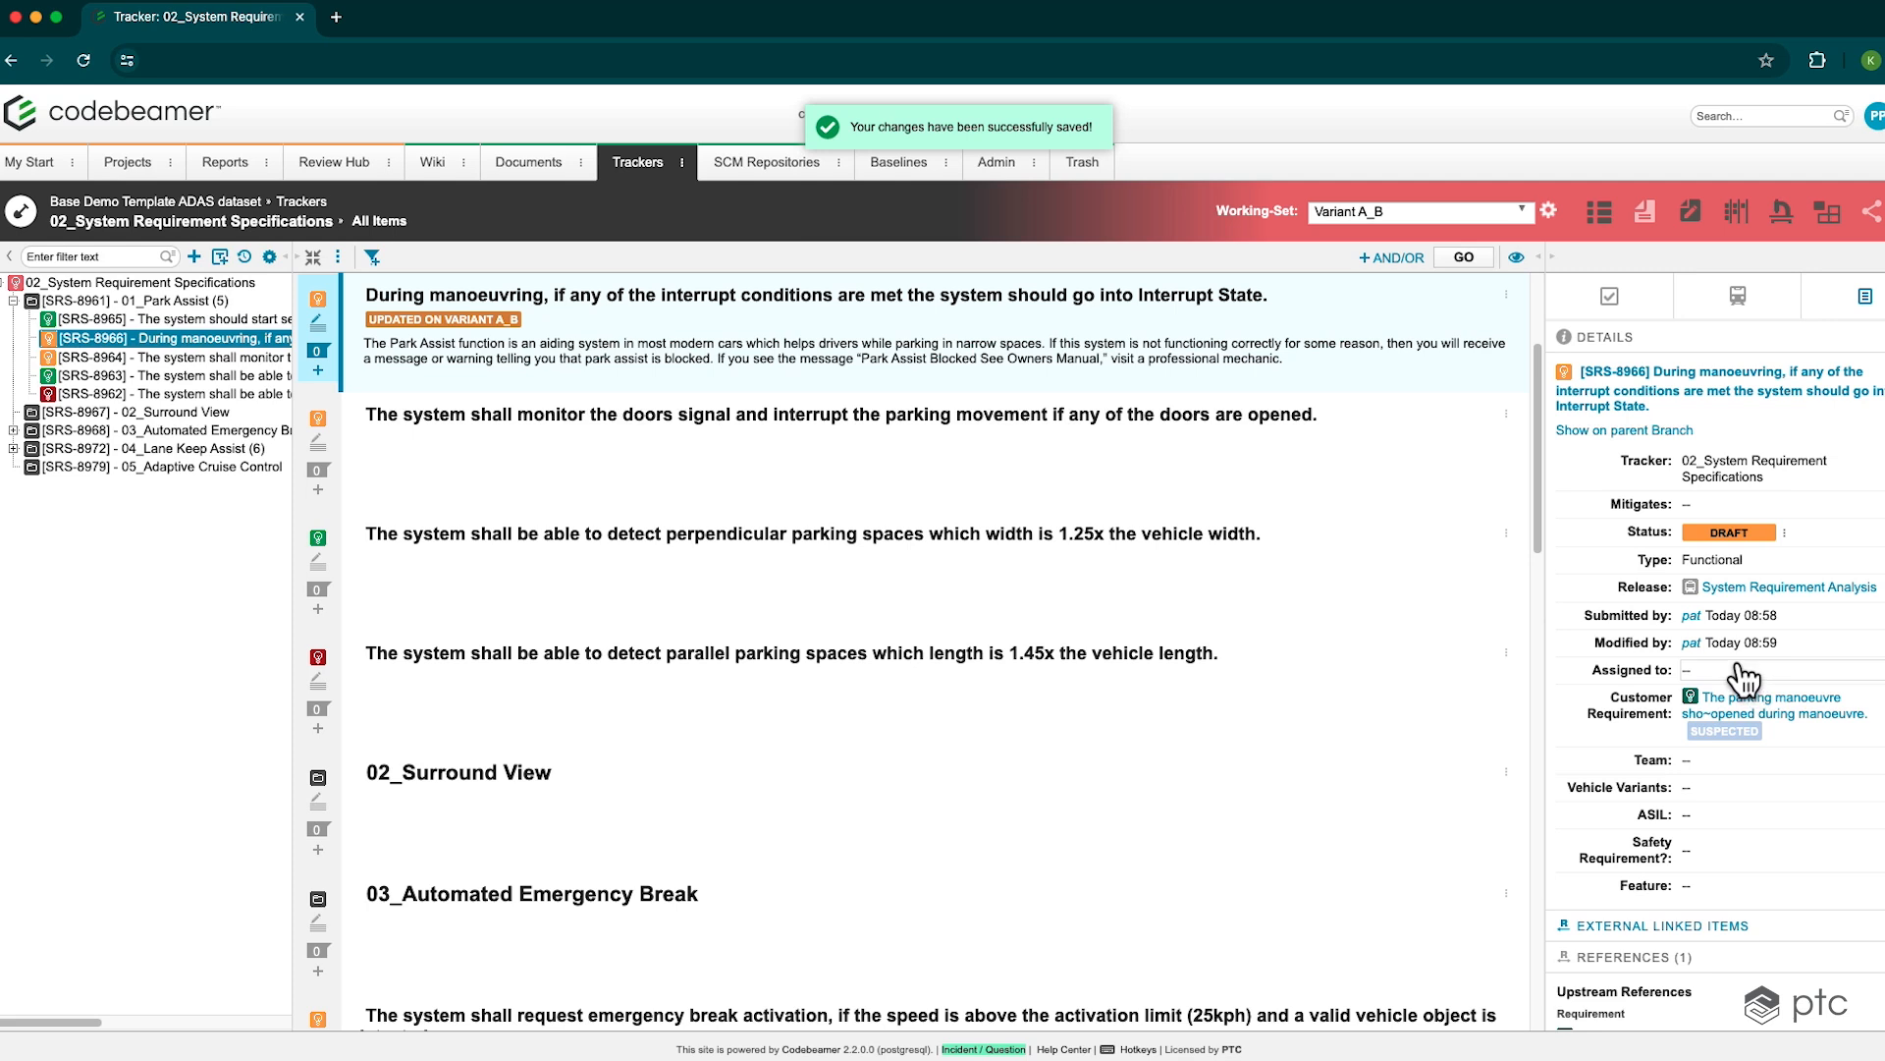
Assign the interrupt-conditions requirement to the suggested user and save the assignment
click(1745, 673)
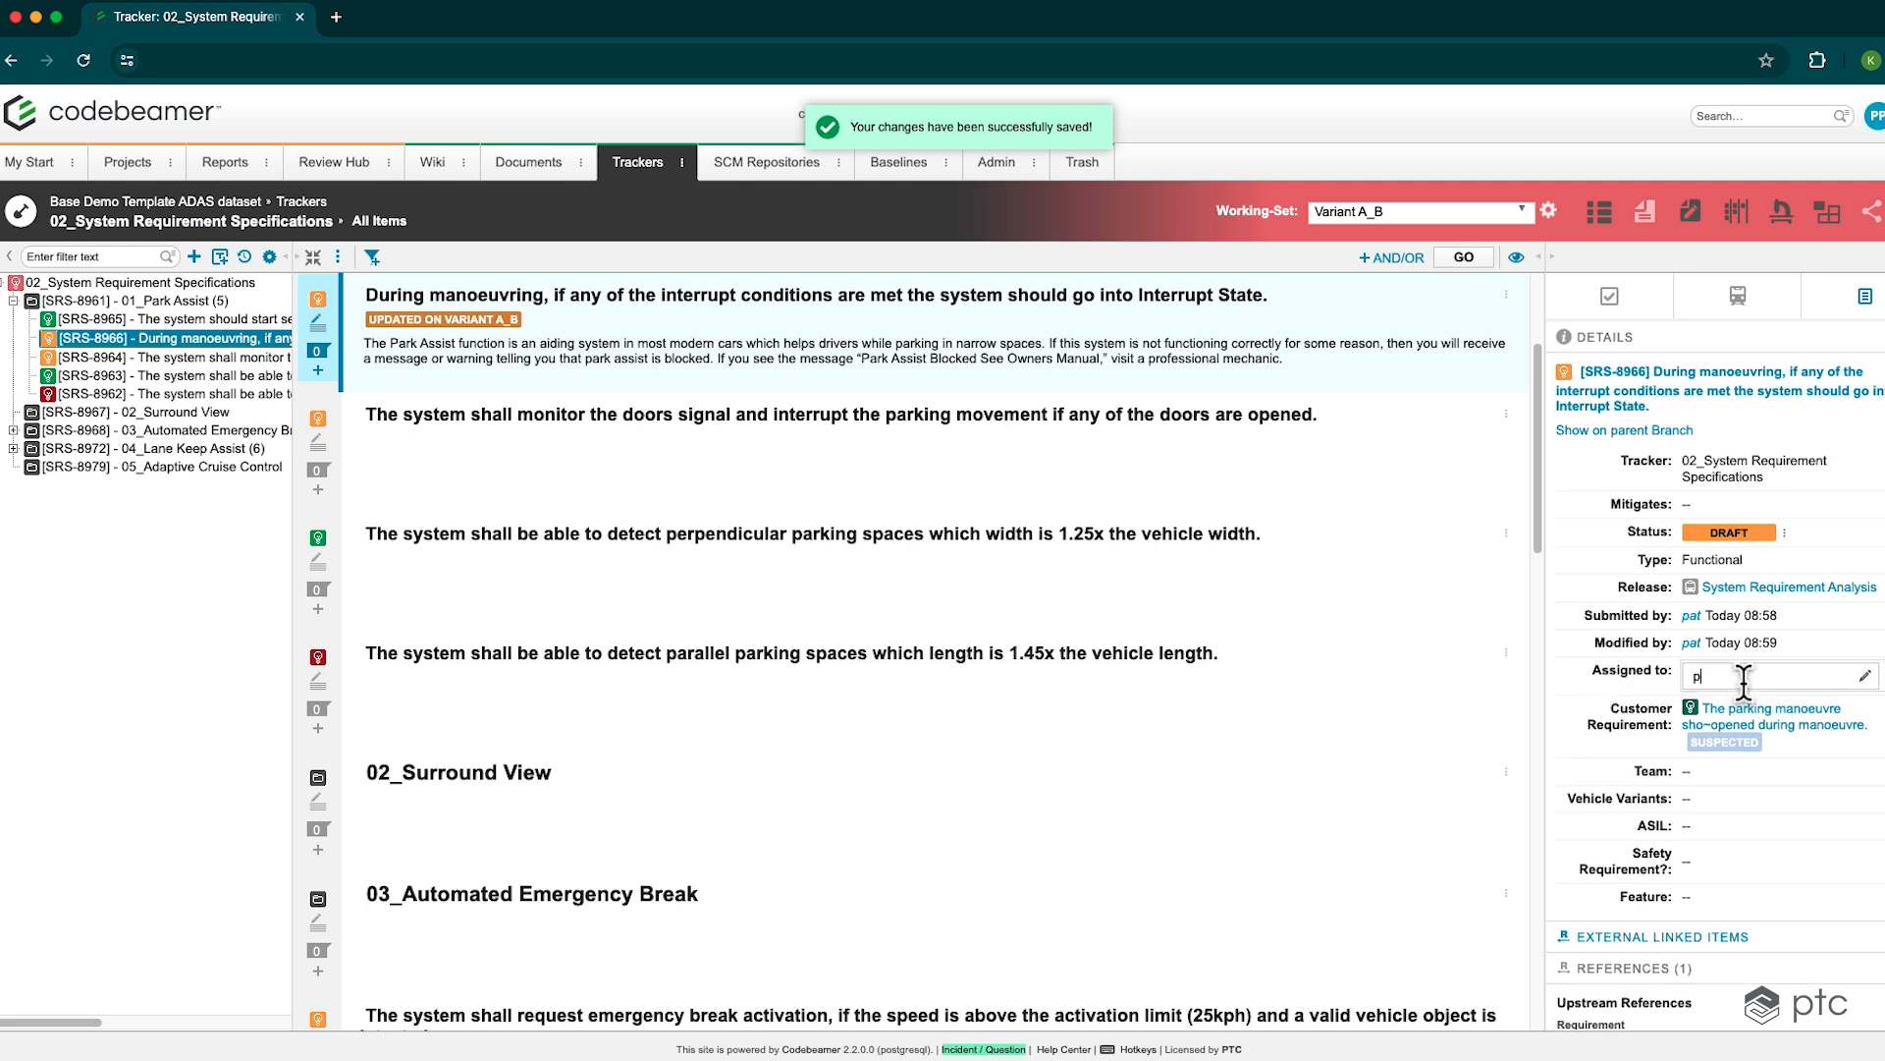
click(1743, 700)
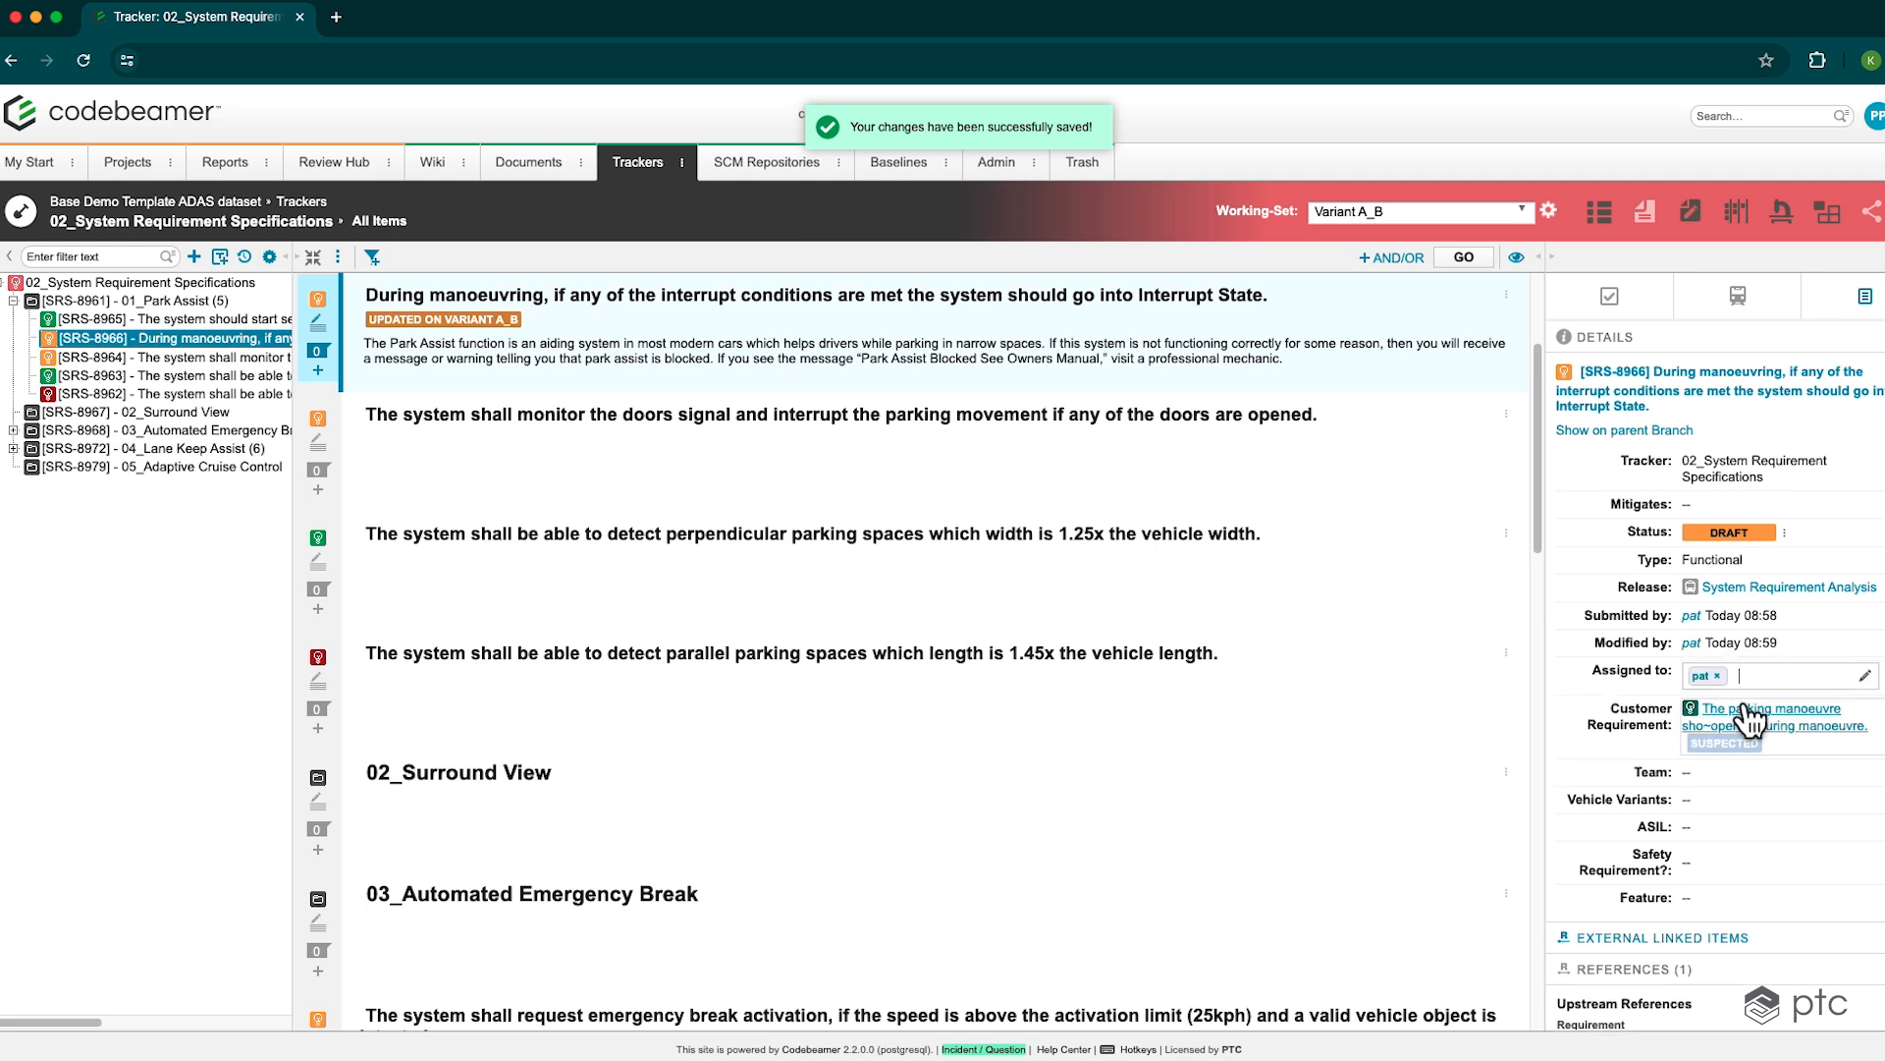
click(1576, 670)
Set the ASIL of the 03_Automated Emergency Break requirement about a valid cyclist object to B
scroll(986, 633, down, 6)
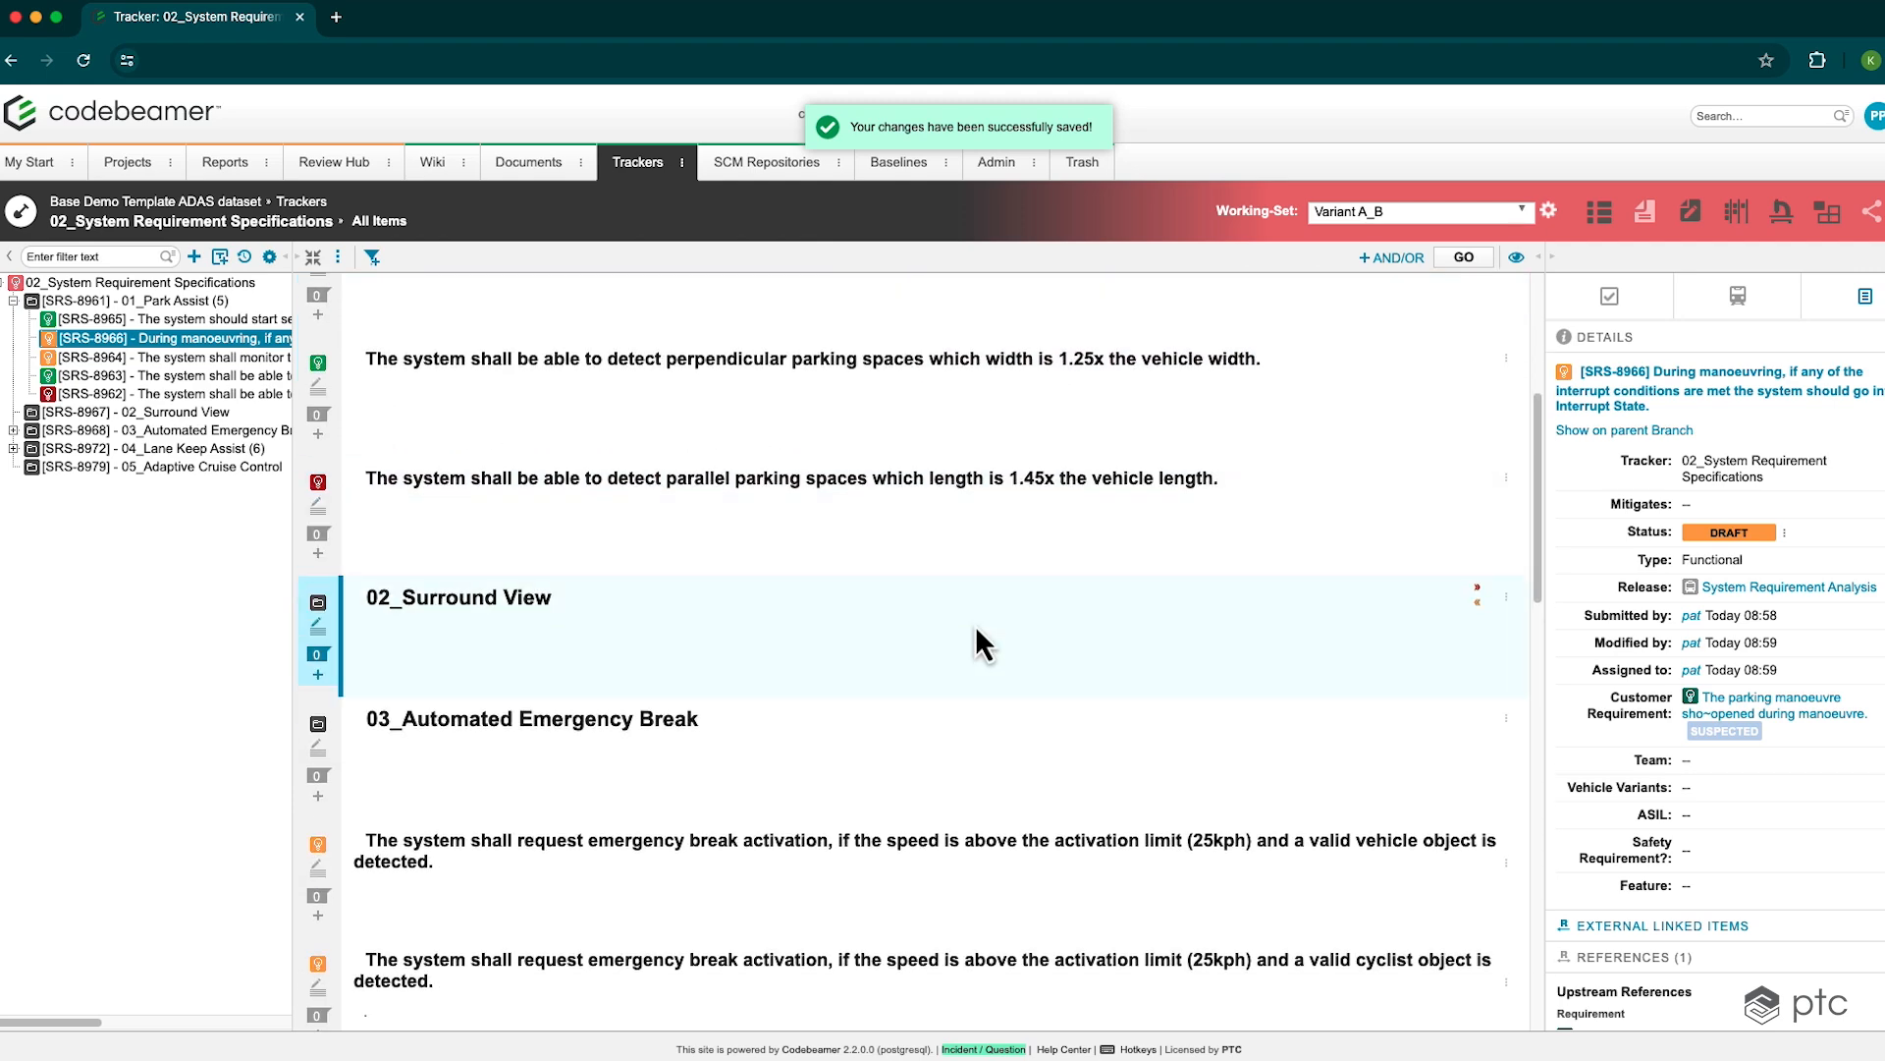
click(804, 571)
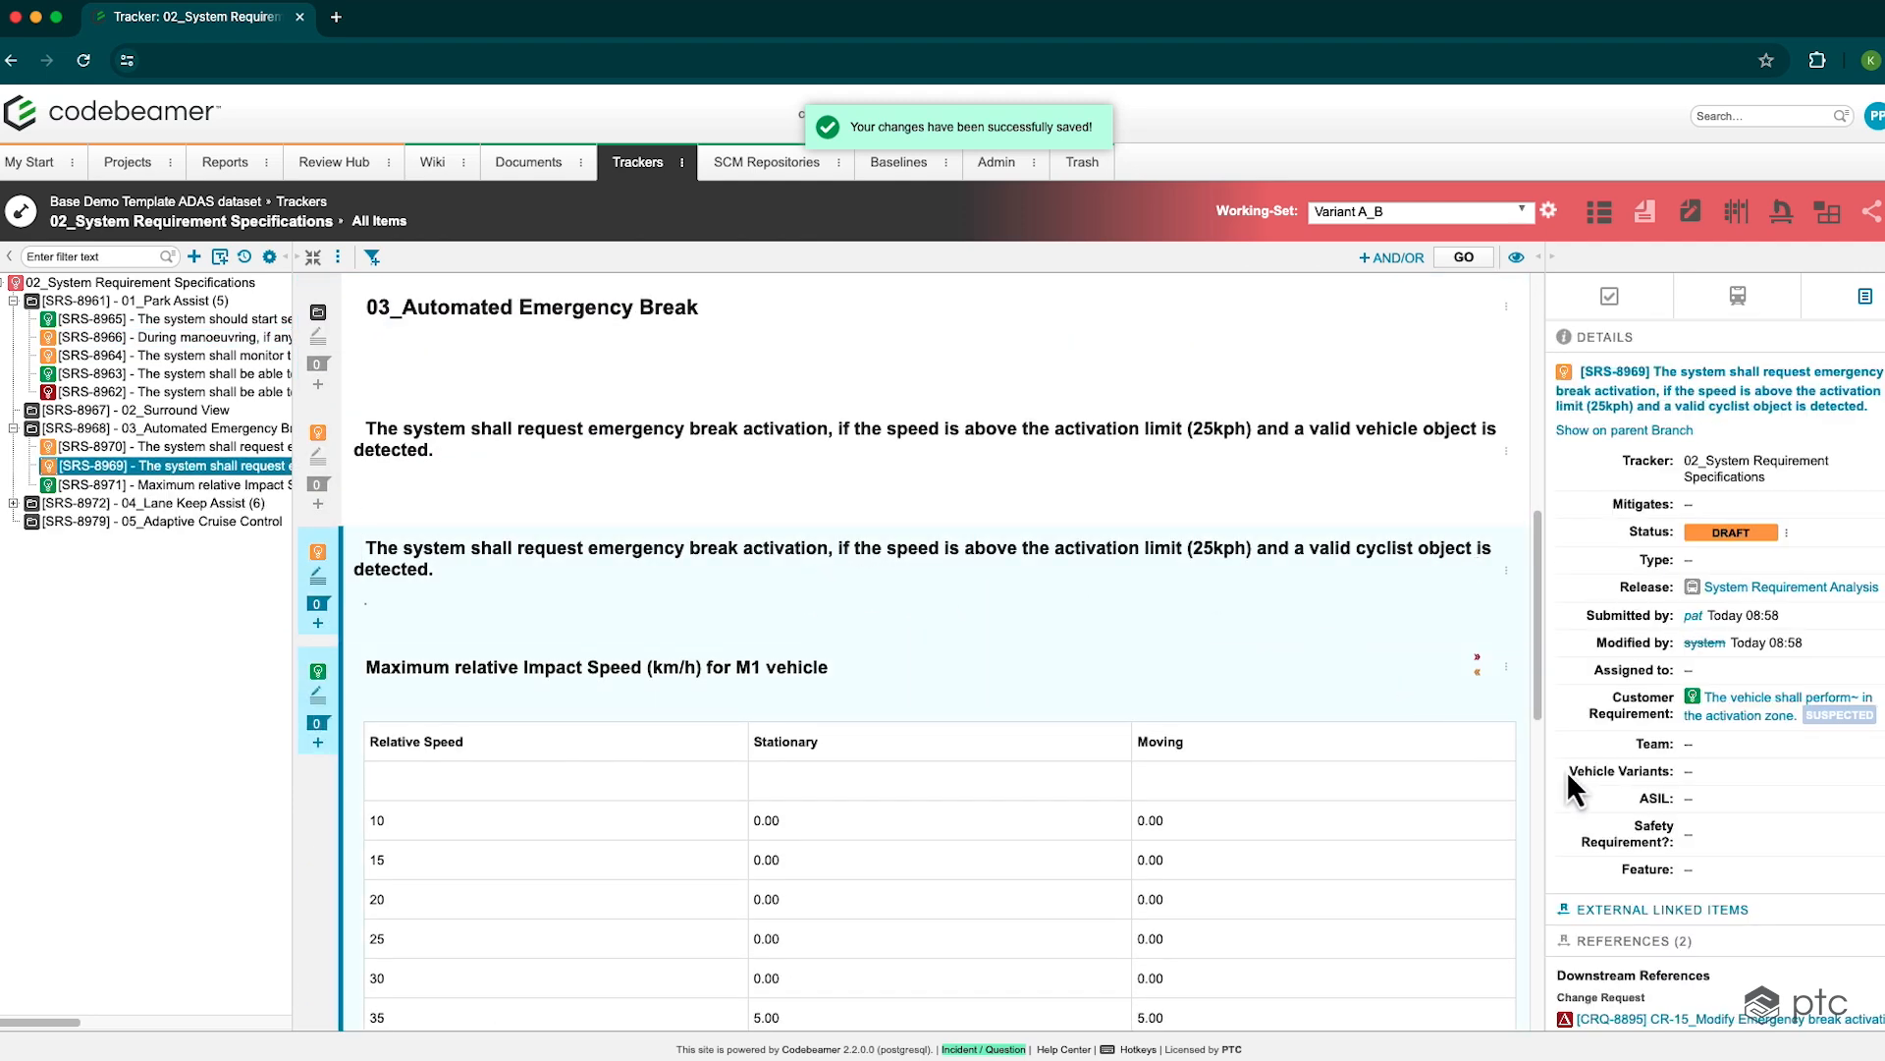
click(1704, 804)
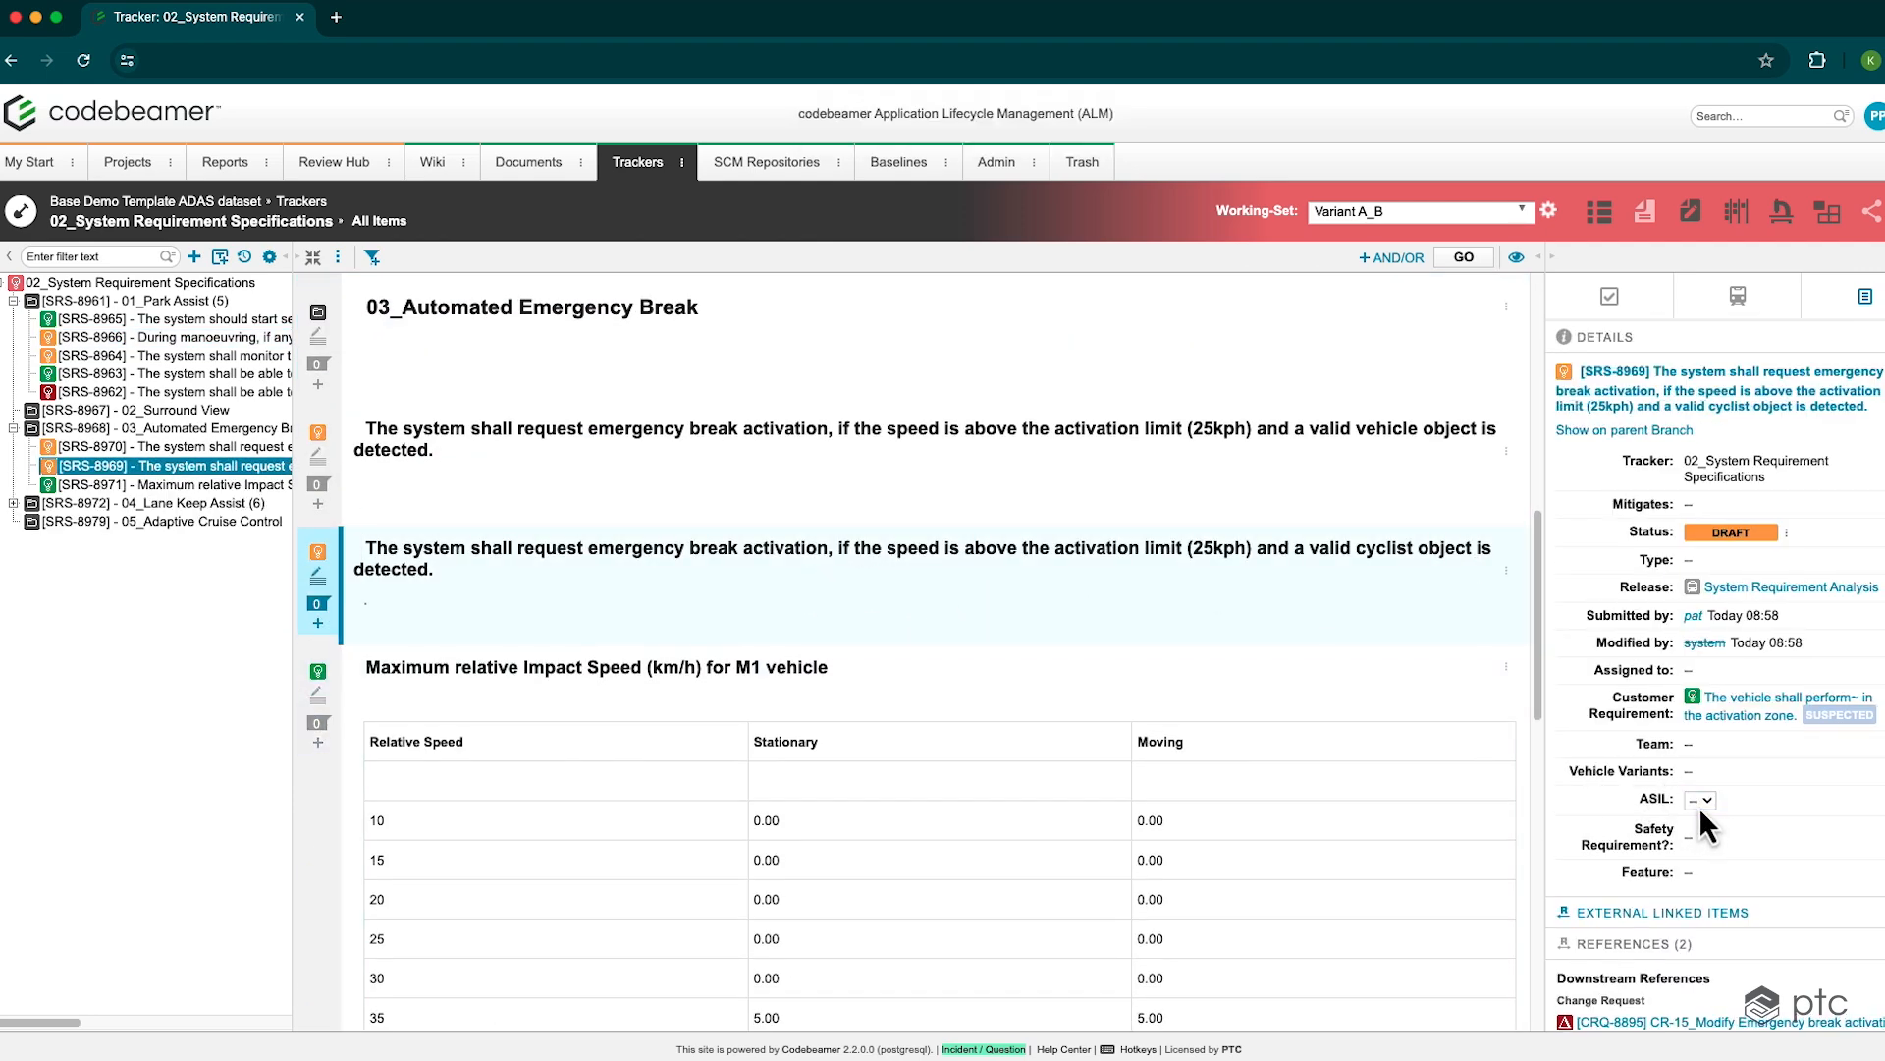
click(1713, 847)
click(1775, 804)
Add a requirement titled "New Item on Variant A_B" with description "TBD" at the end of the tracker and save it
scroll(1196, 678, down, 3)
scroll(927, 552, down, 8)
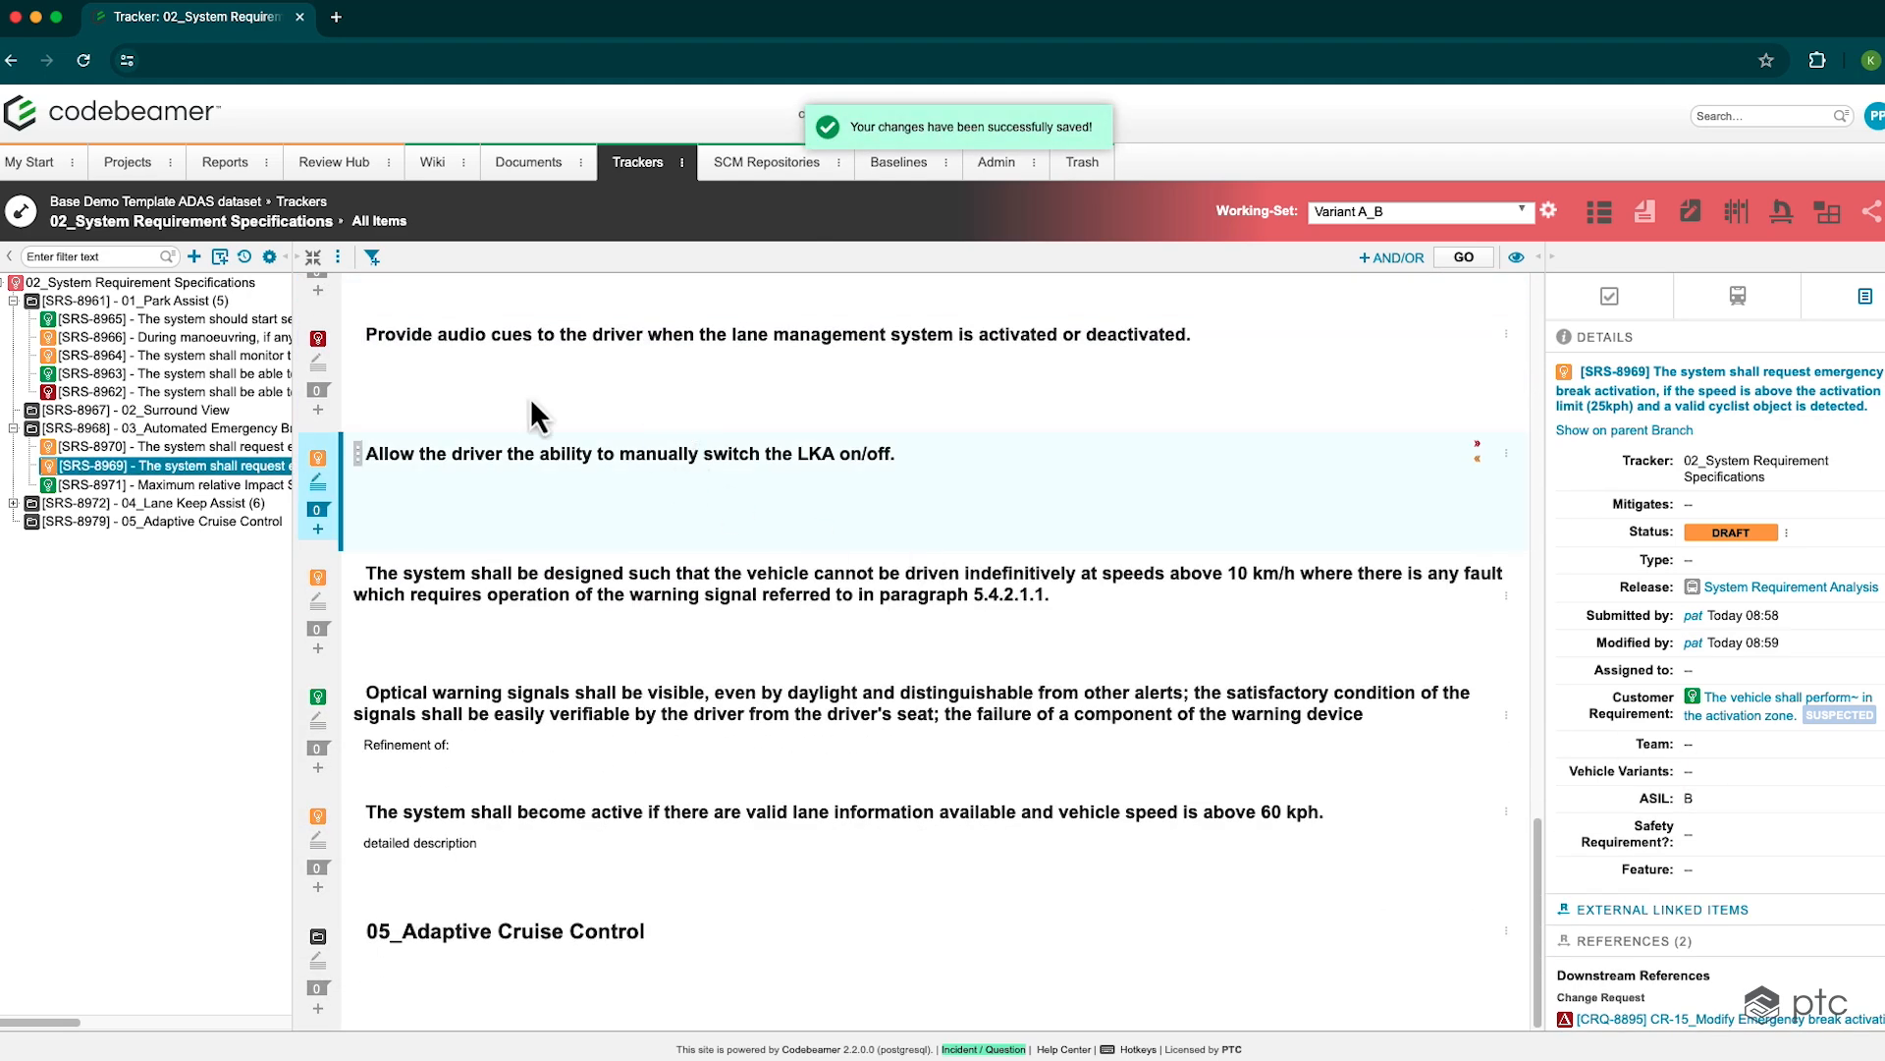
click(196, 259)
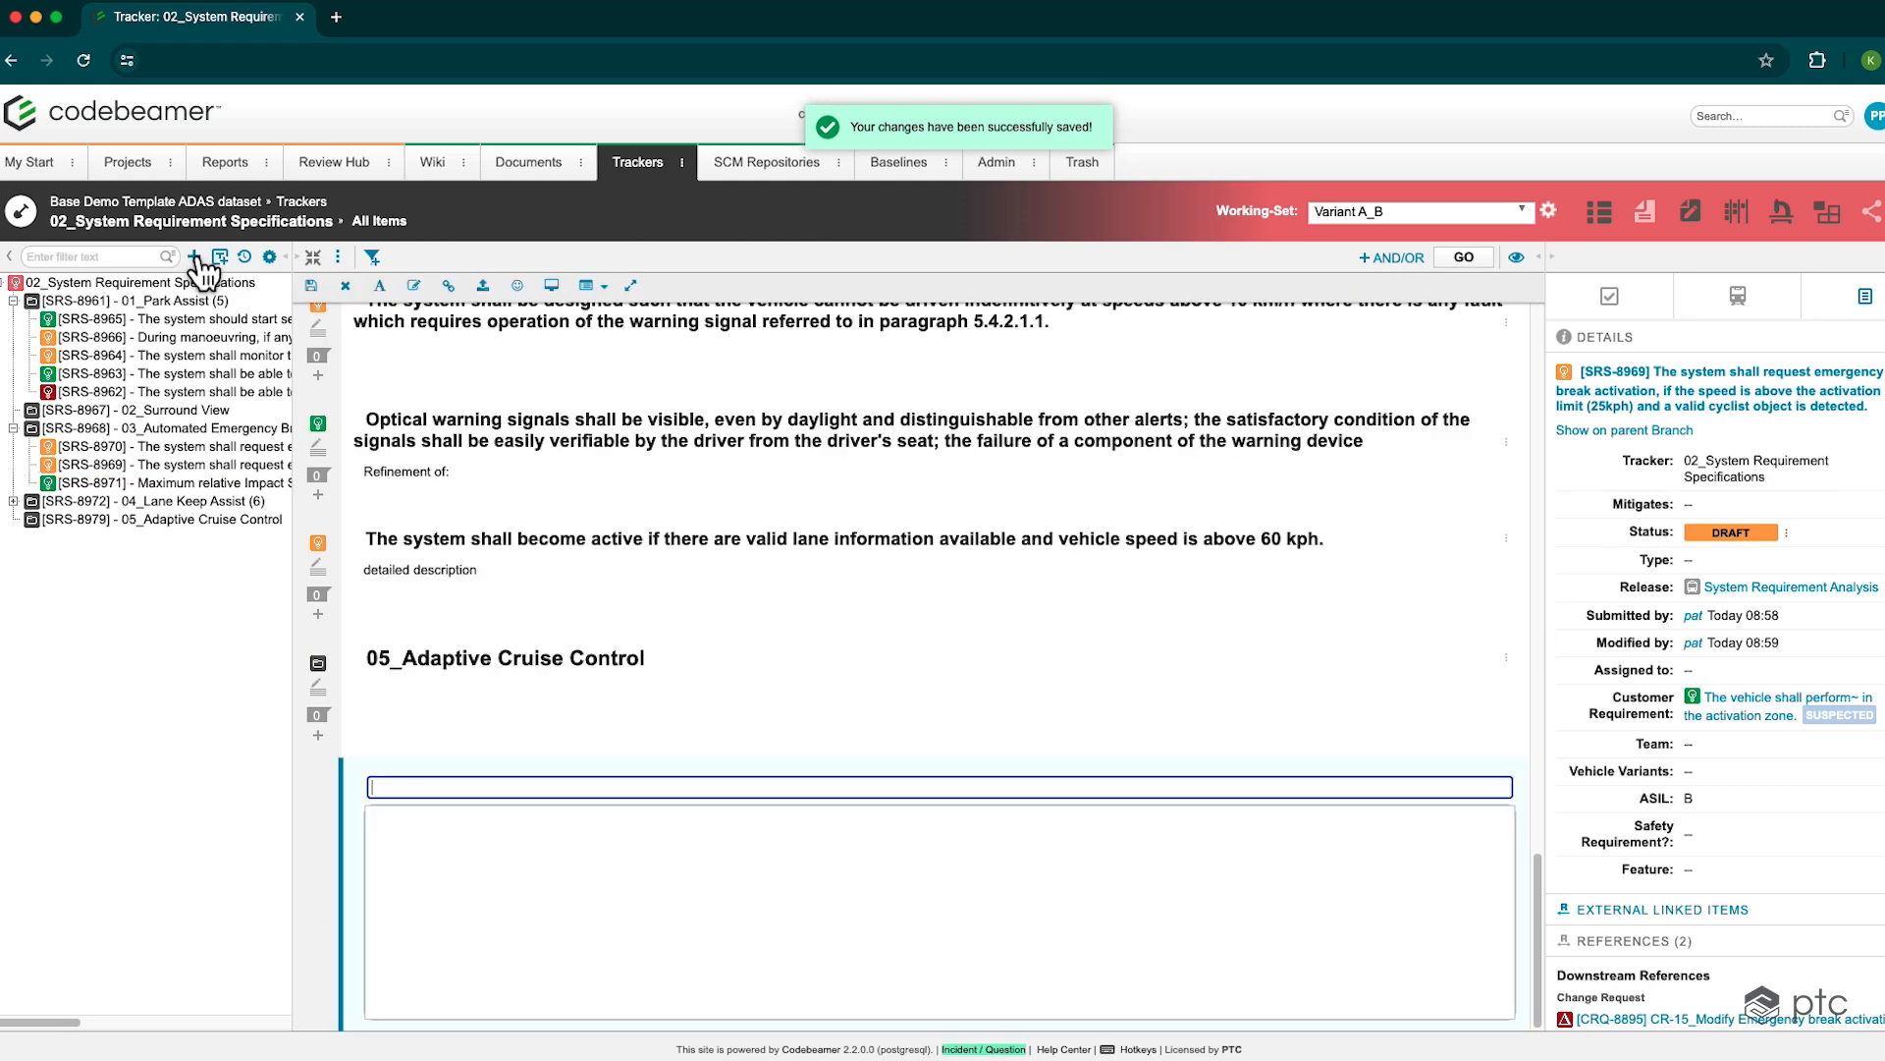
text(New Item on Variant A_B)
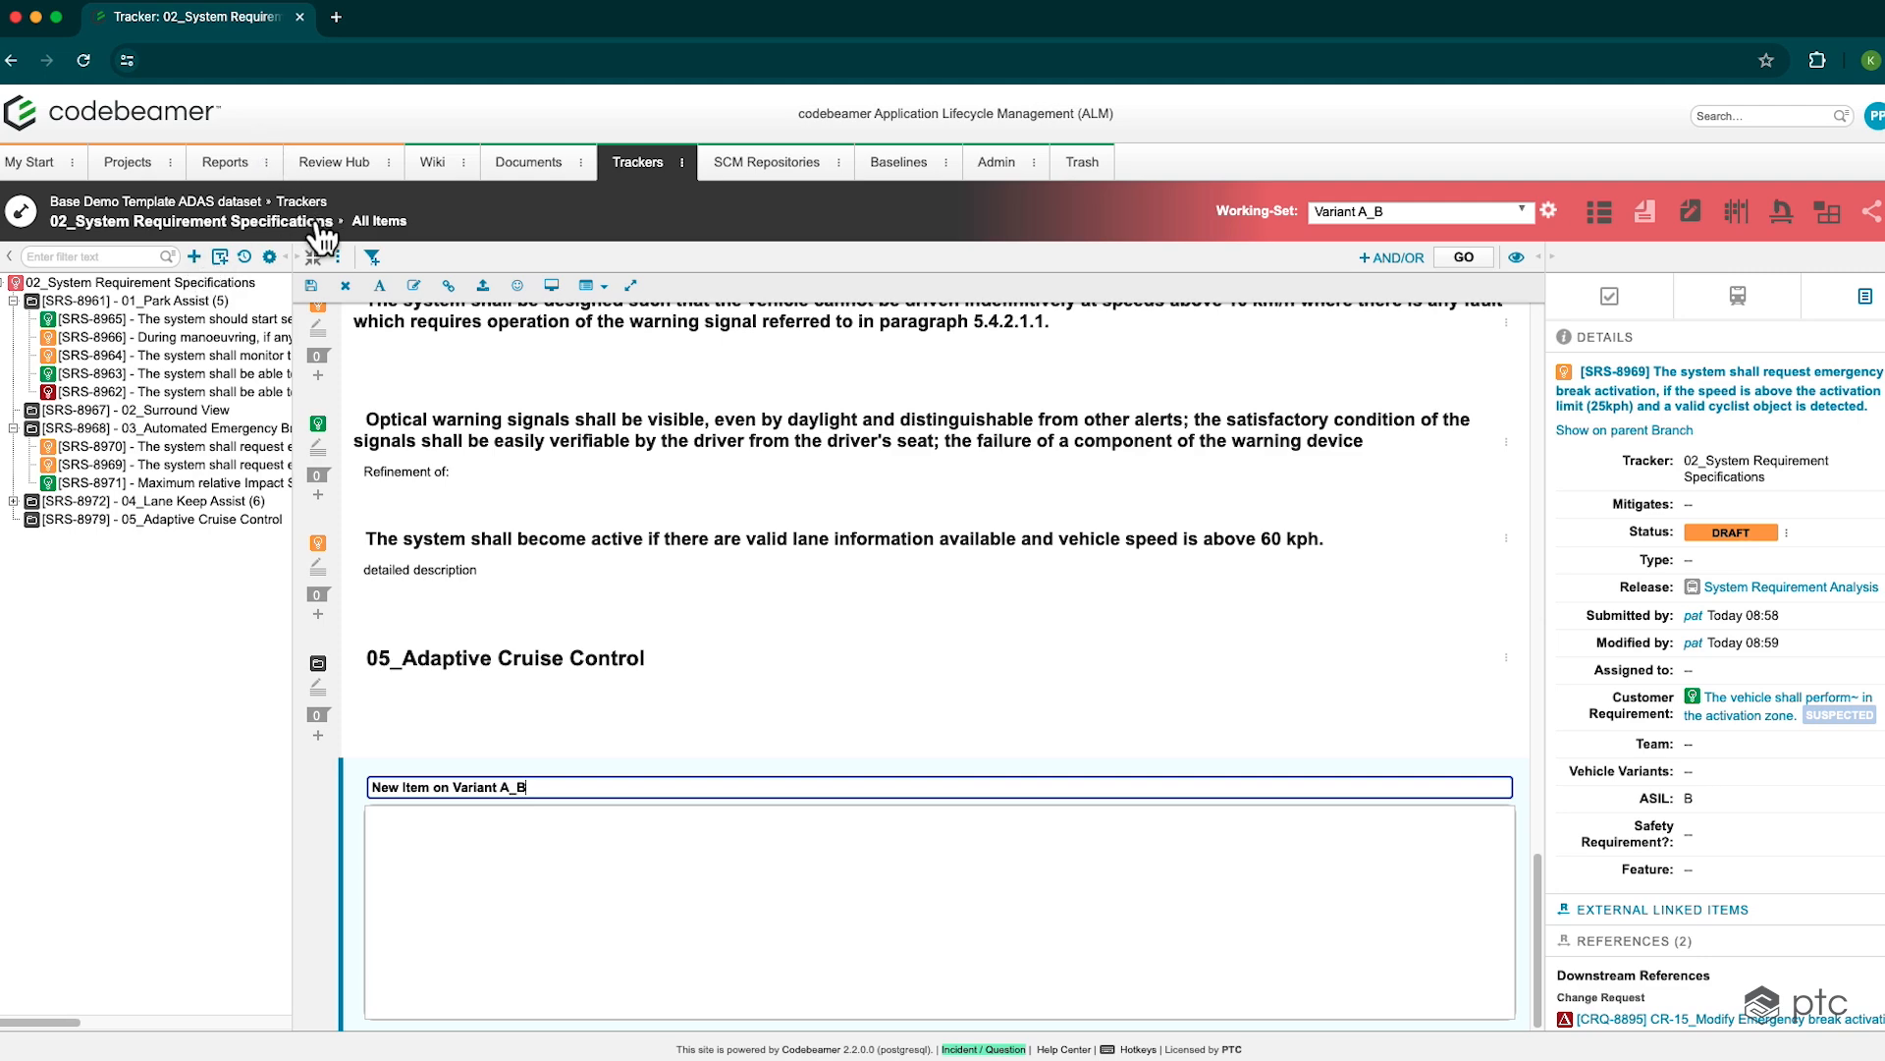
click(539, 827)
text(TBD)
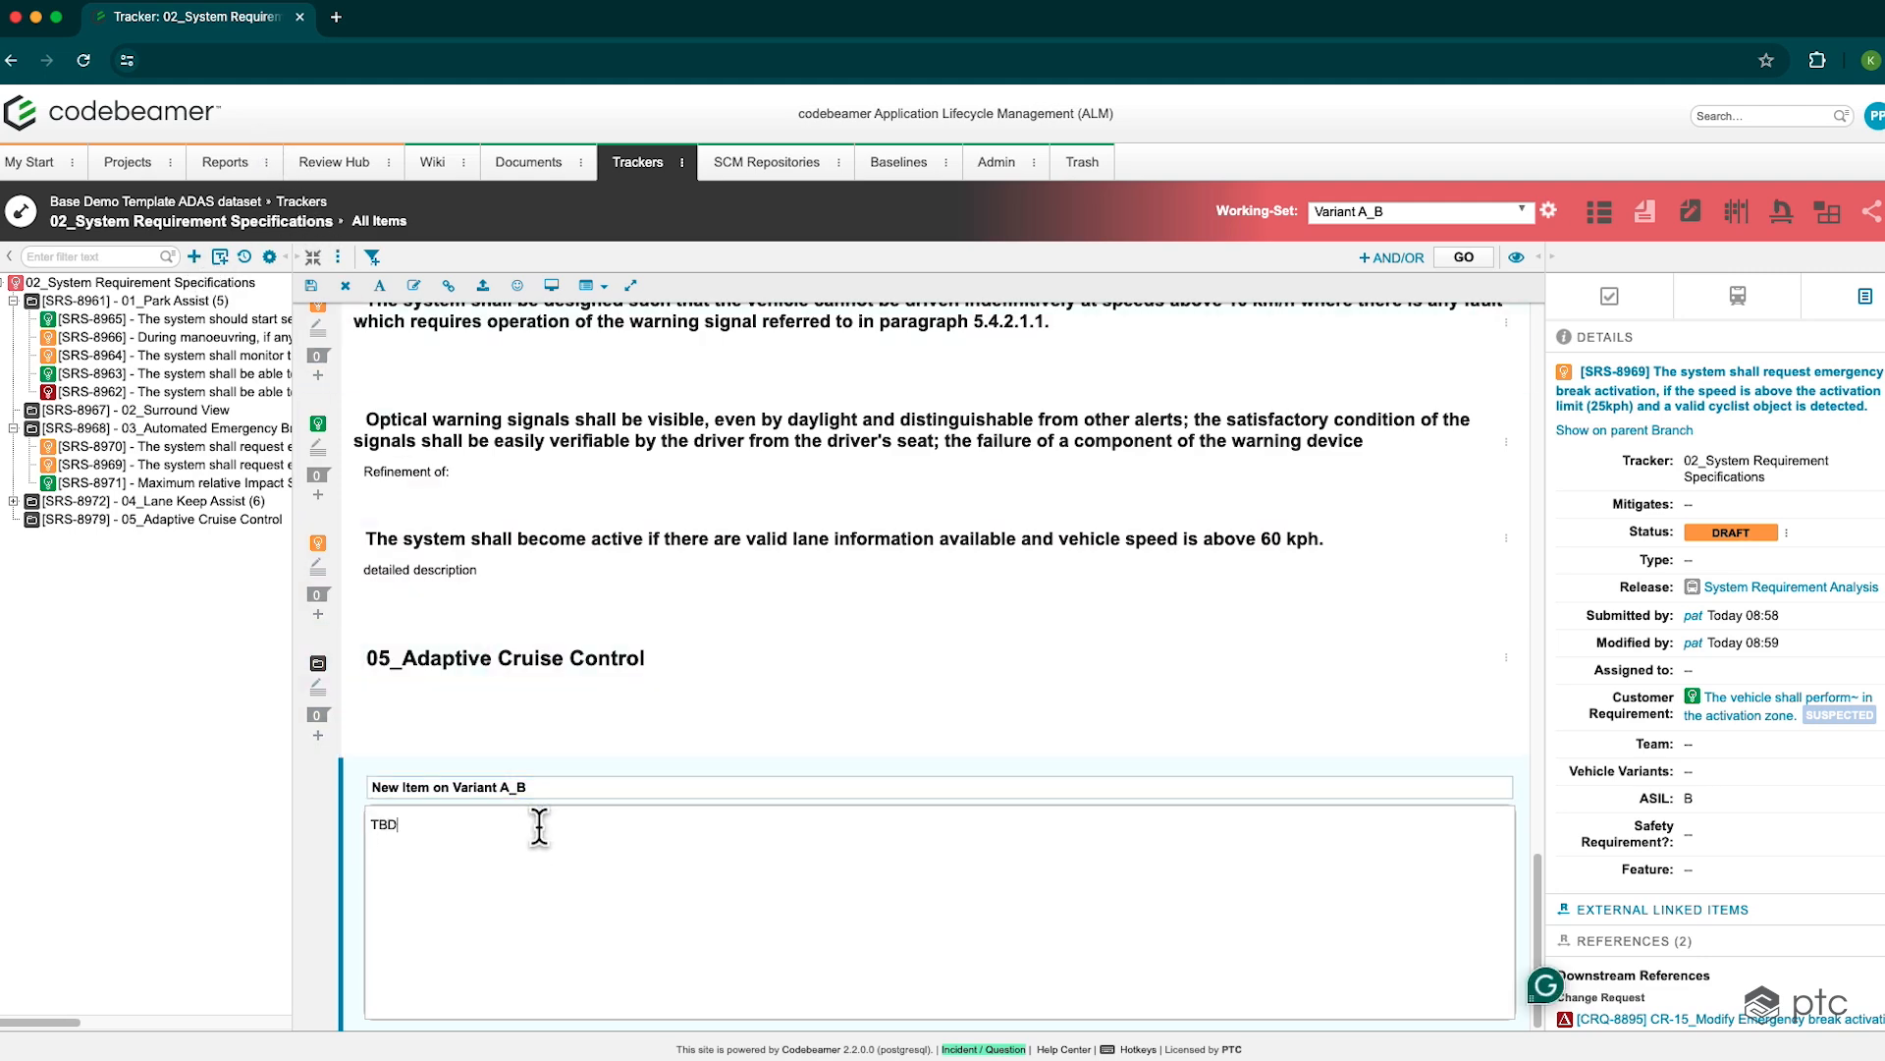
click(311, 286)
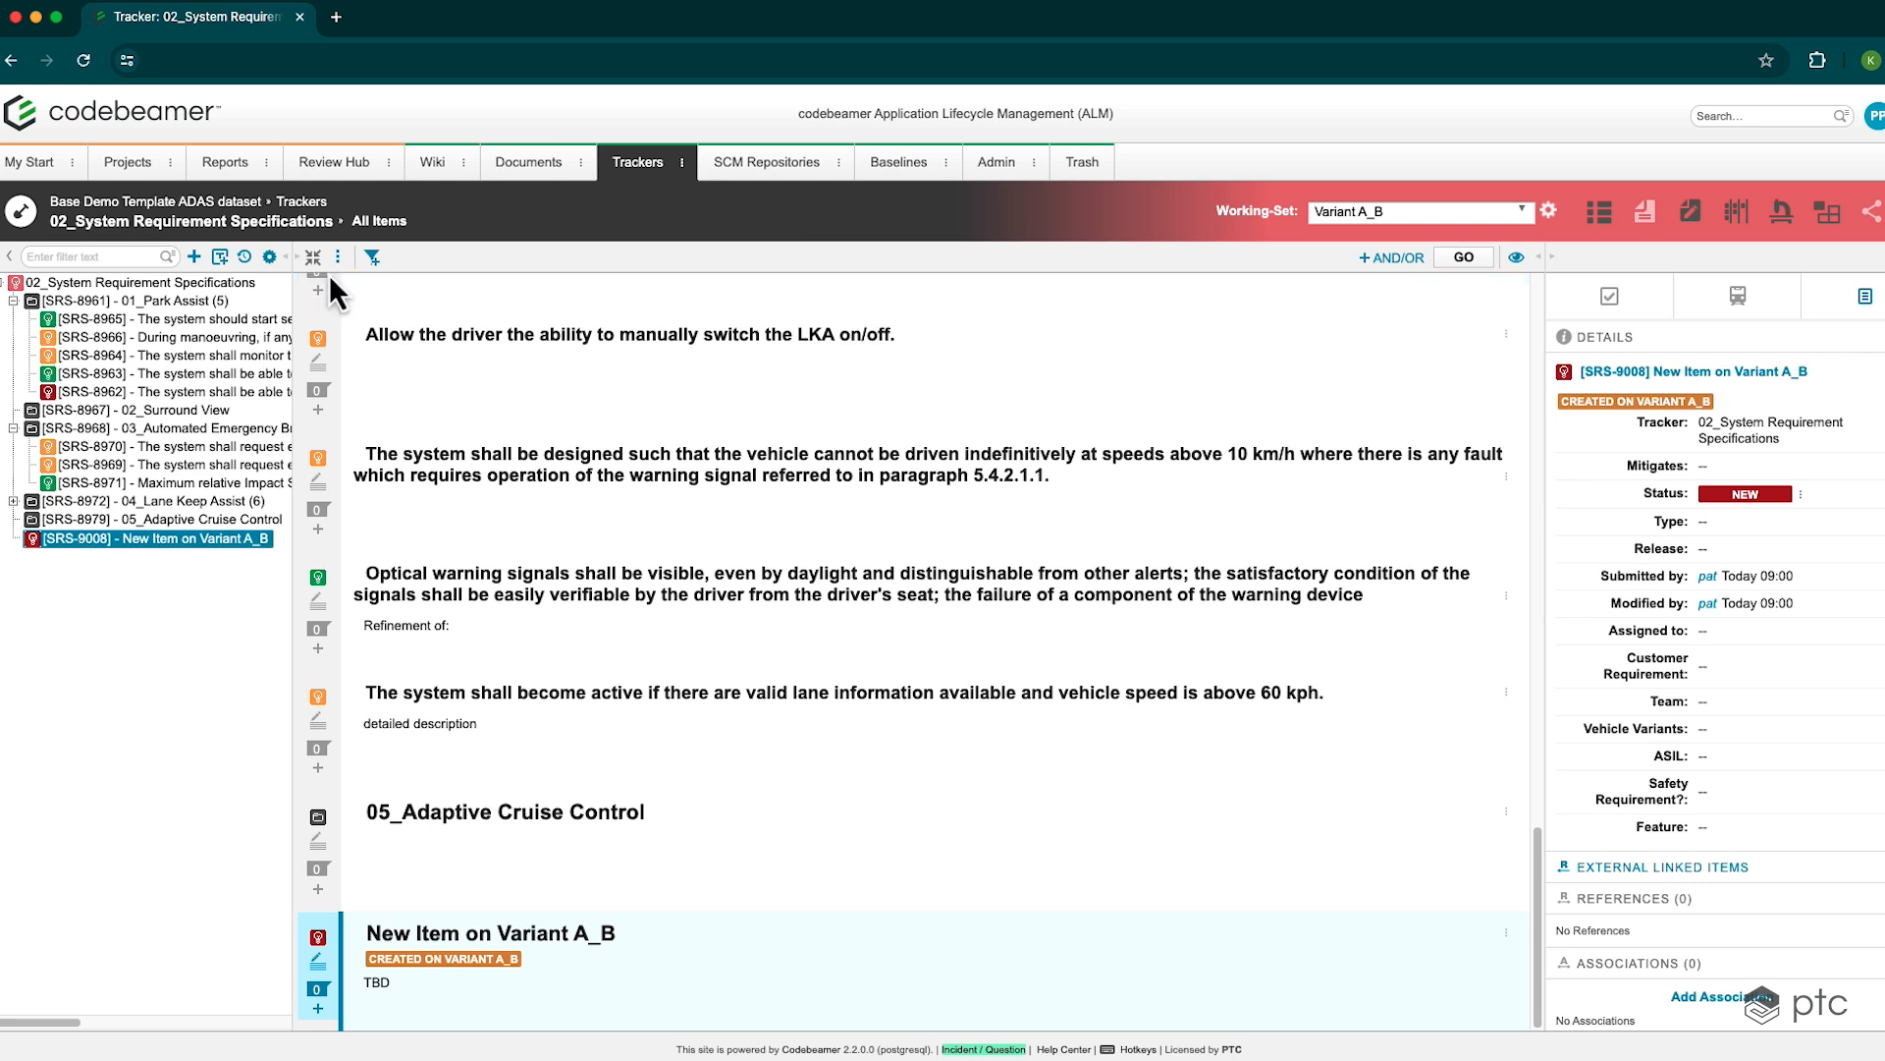
Switch to the Variant A working set and add a requirement titled "Variant A" with description "TBD" at the end of the tracker
click(1393, 218)
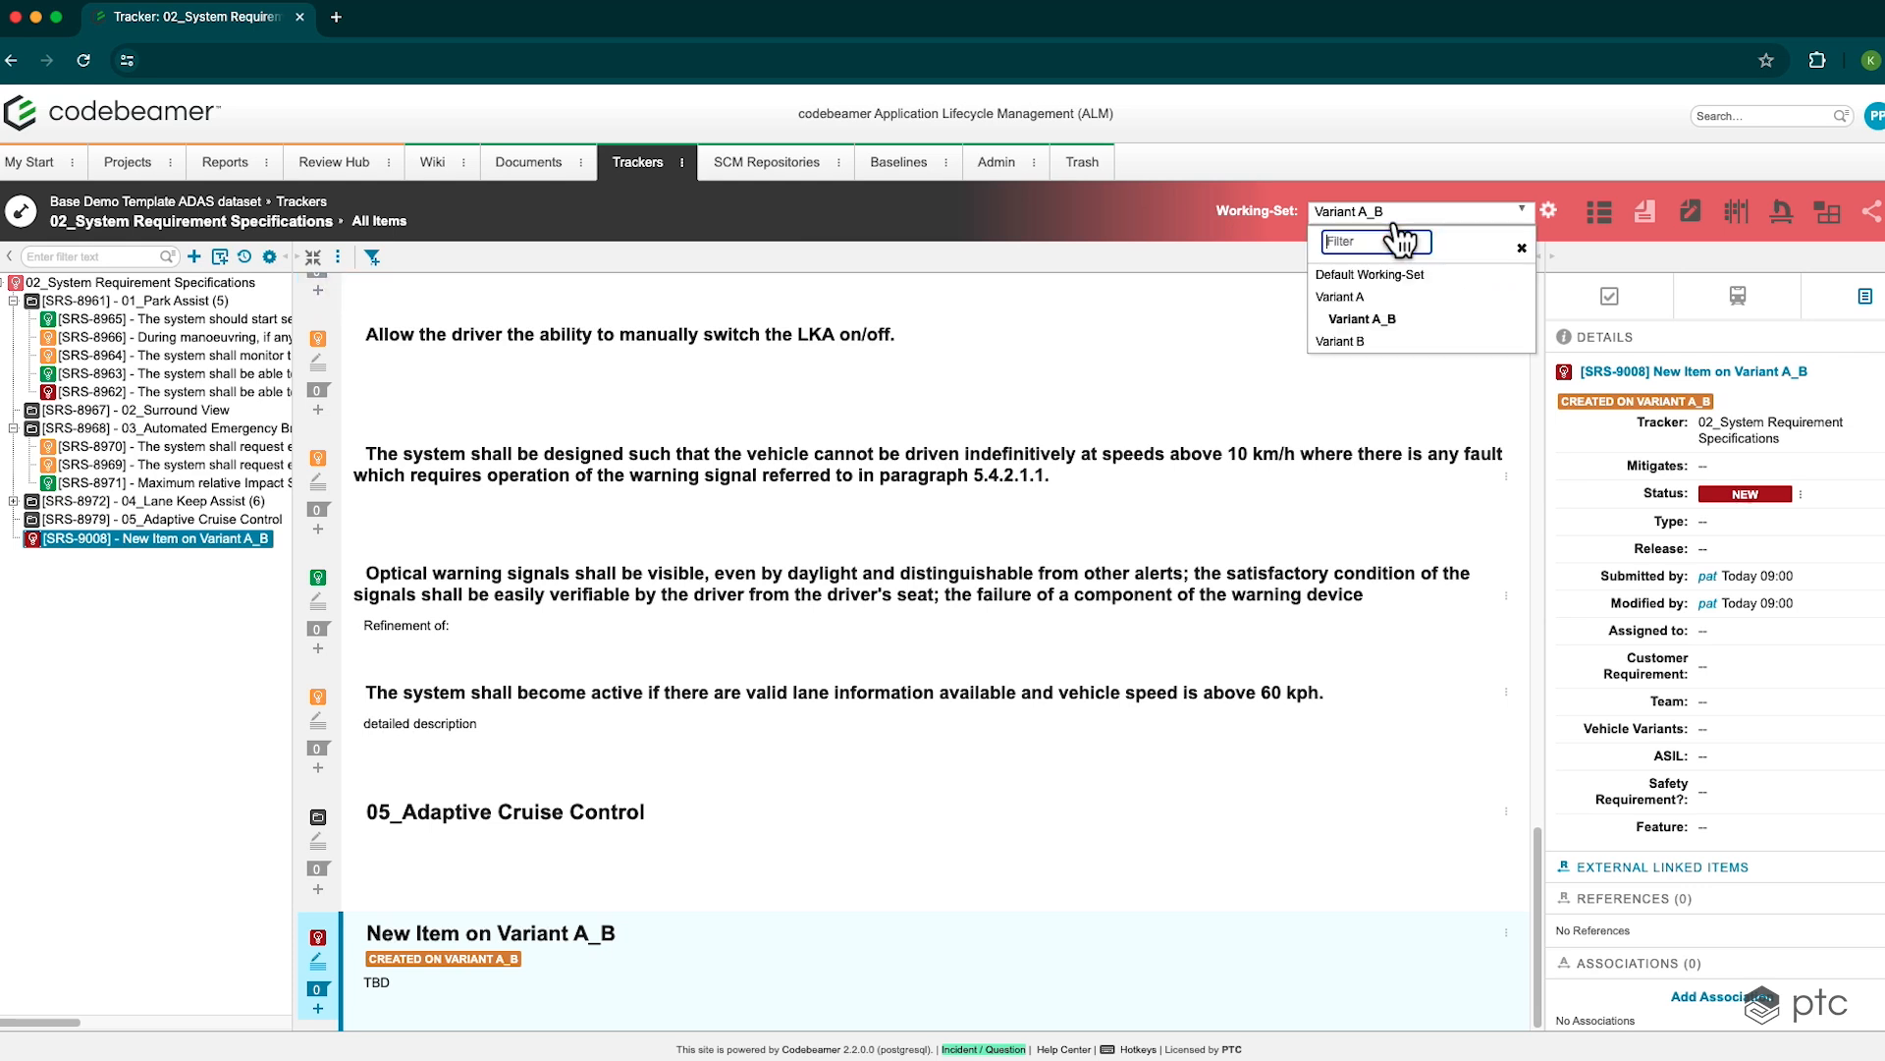
click(1373, 300)
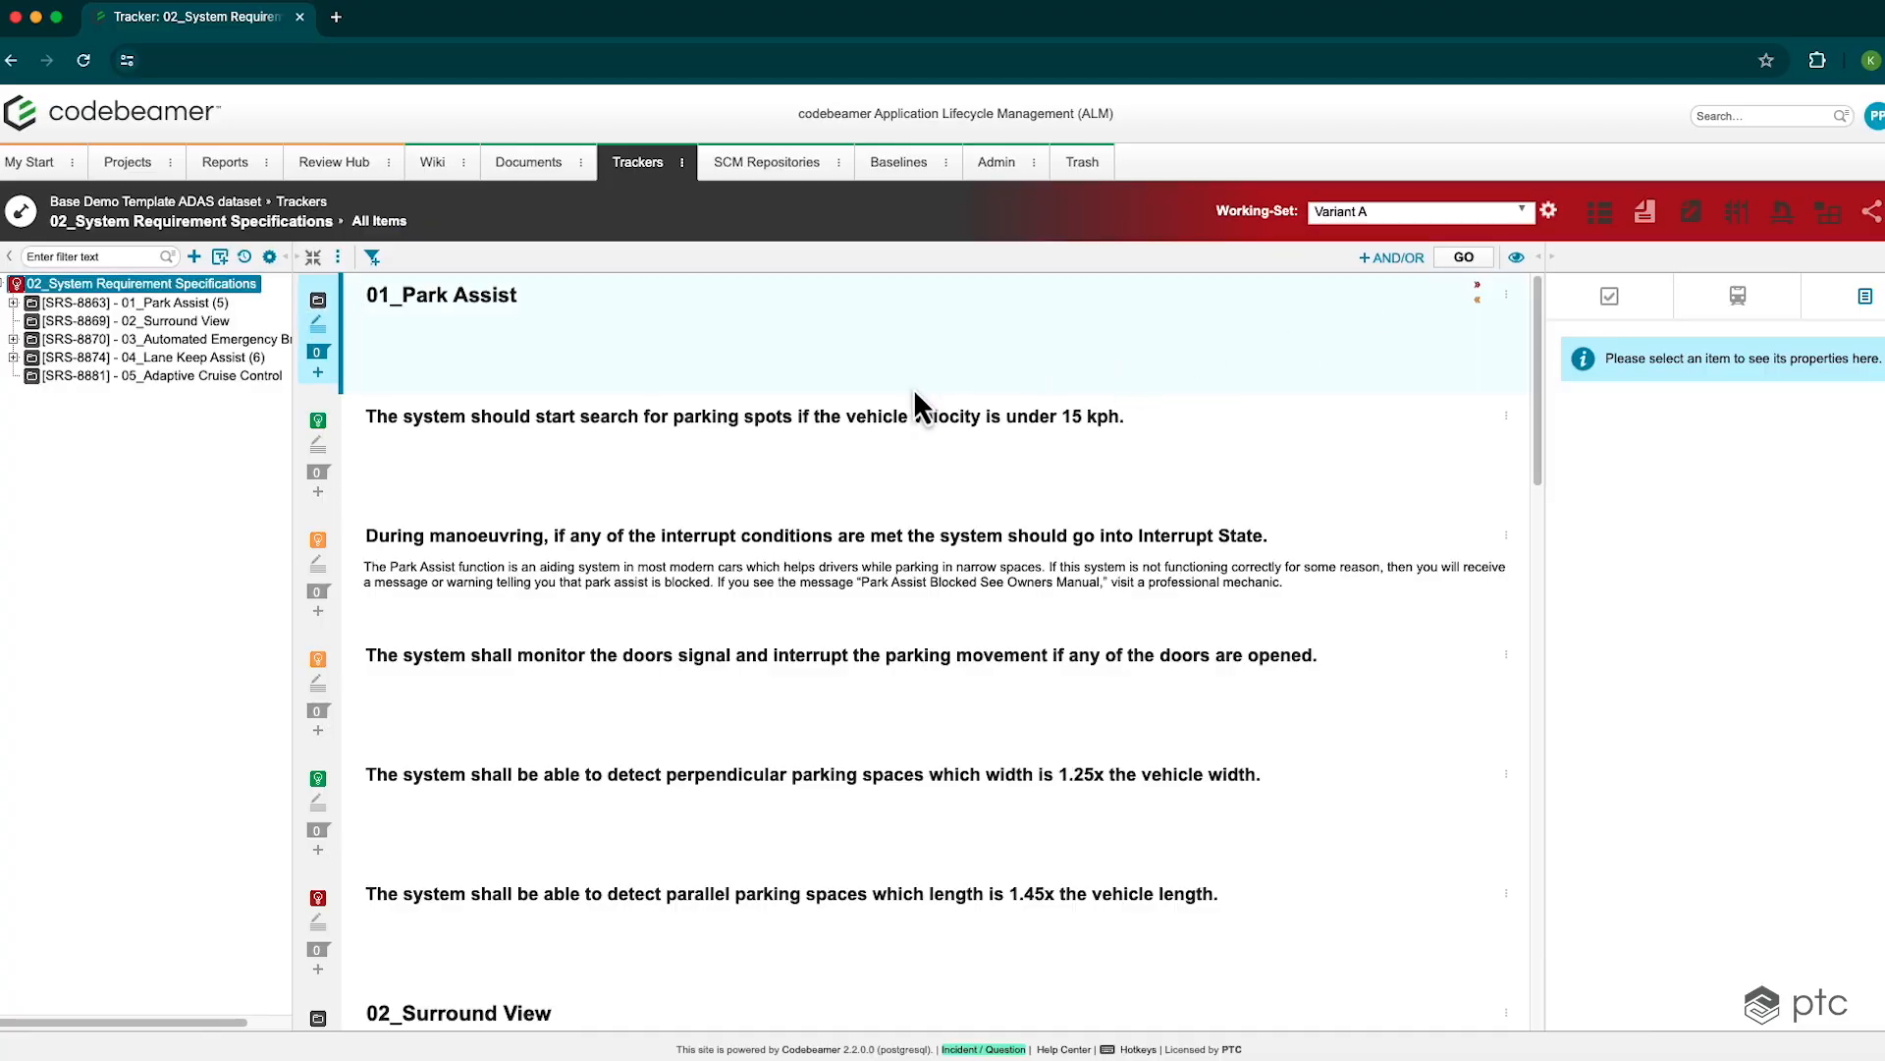
scroll(915, 395, down, 15)
scroll(921, 401, down, 9)
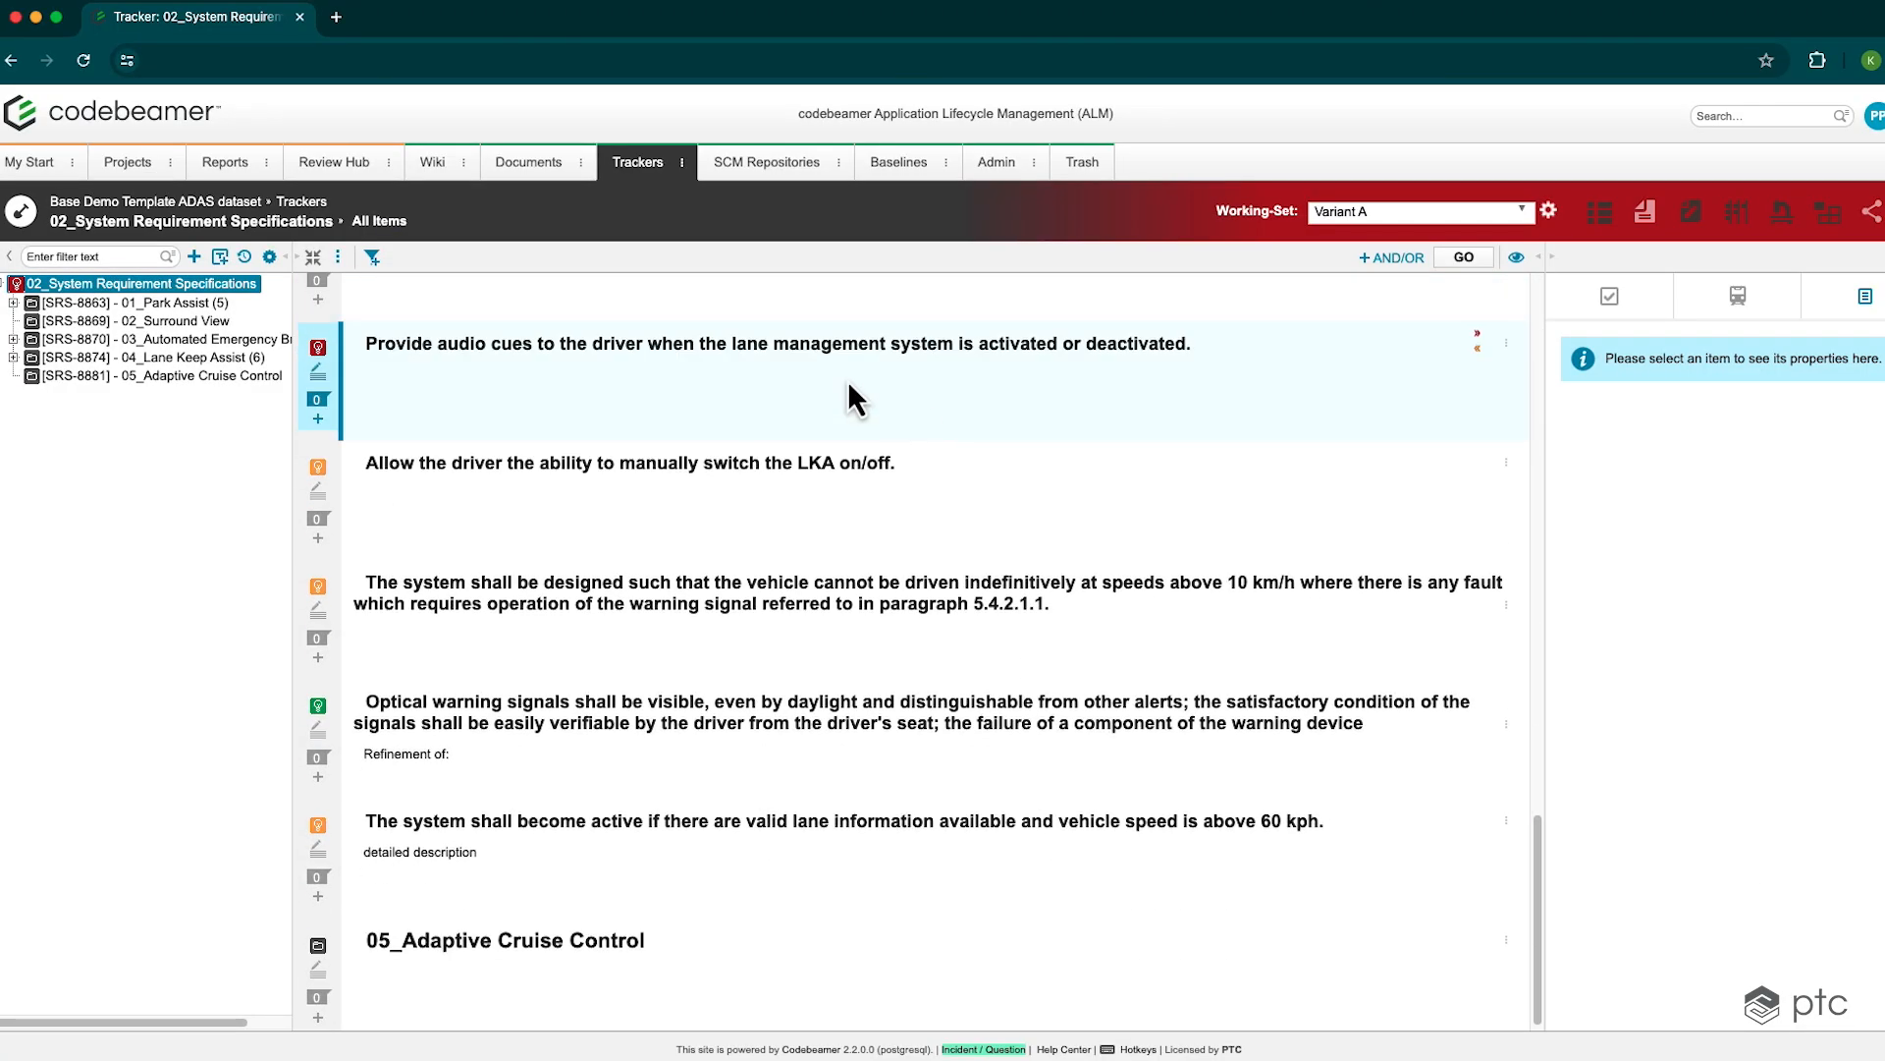
click(194, 257)
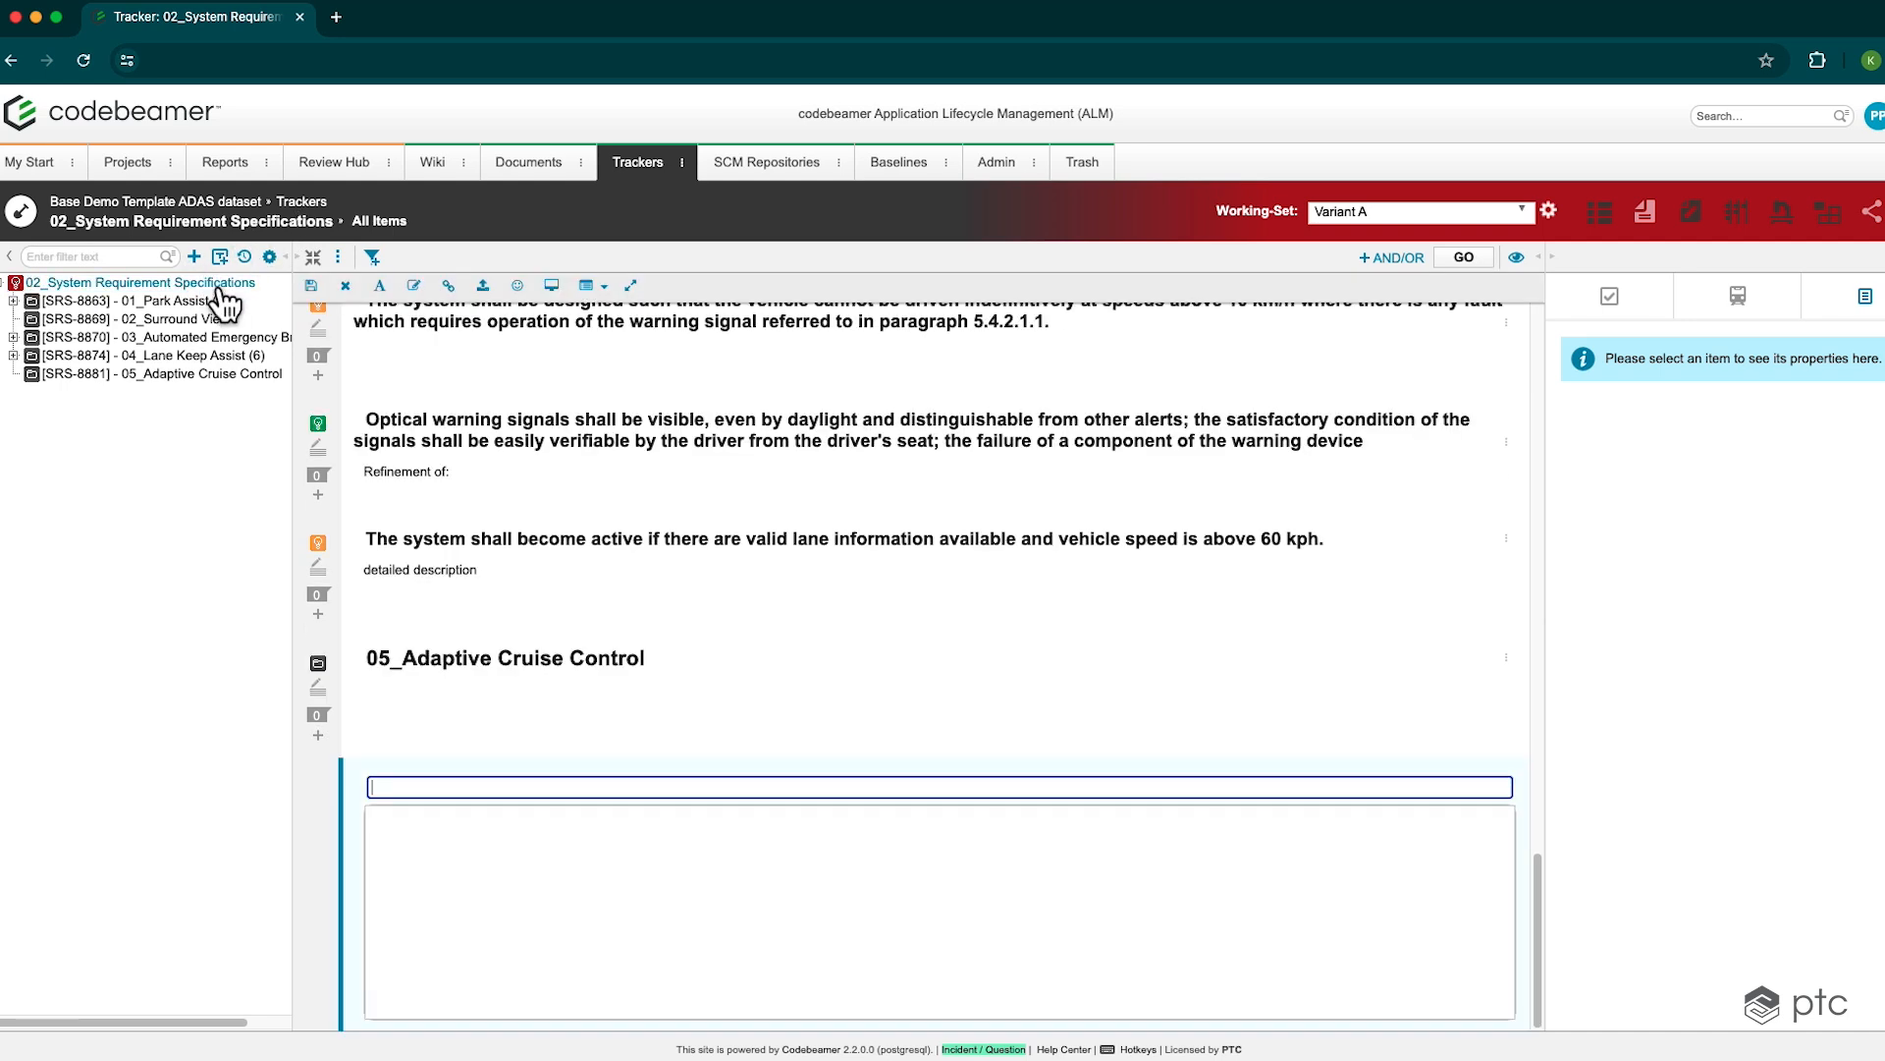
text(Variant A)
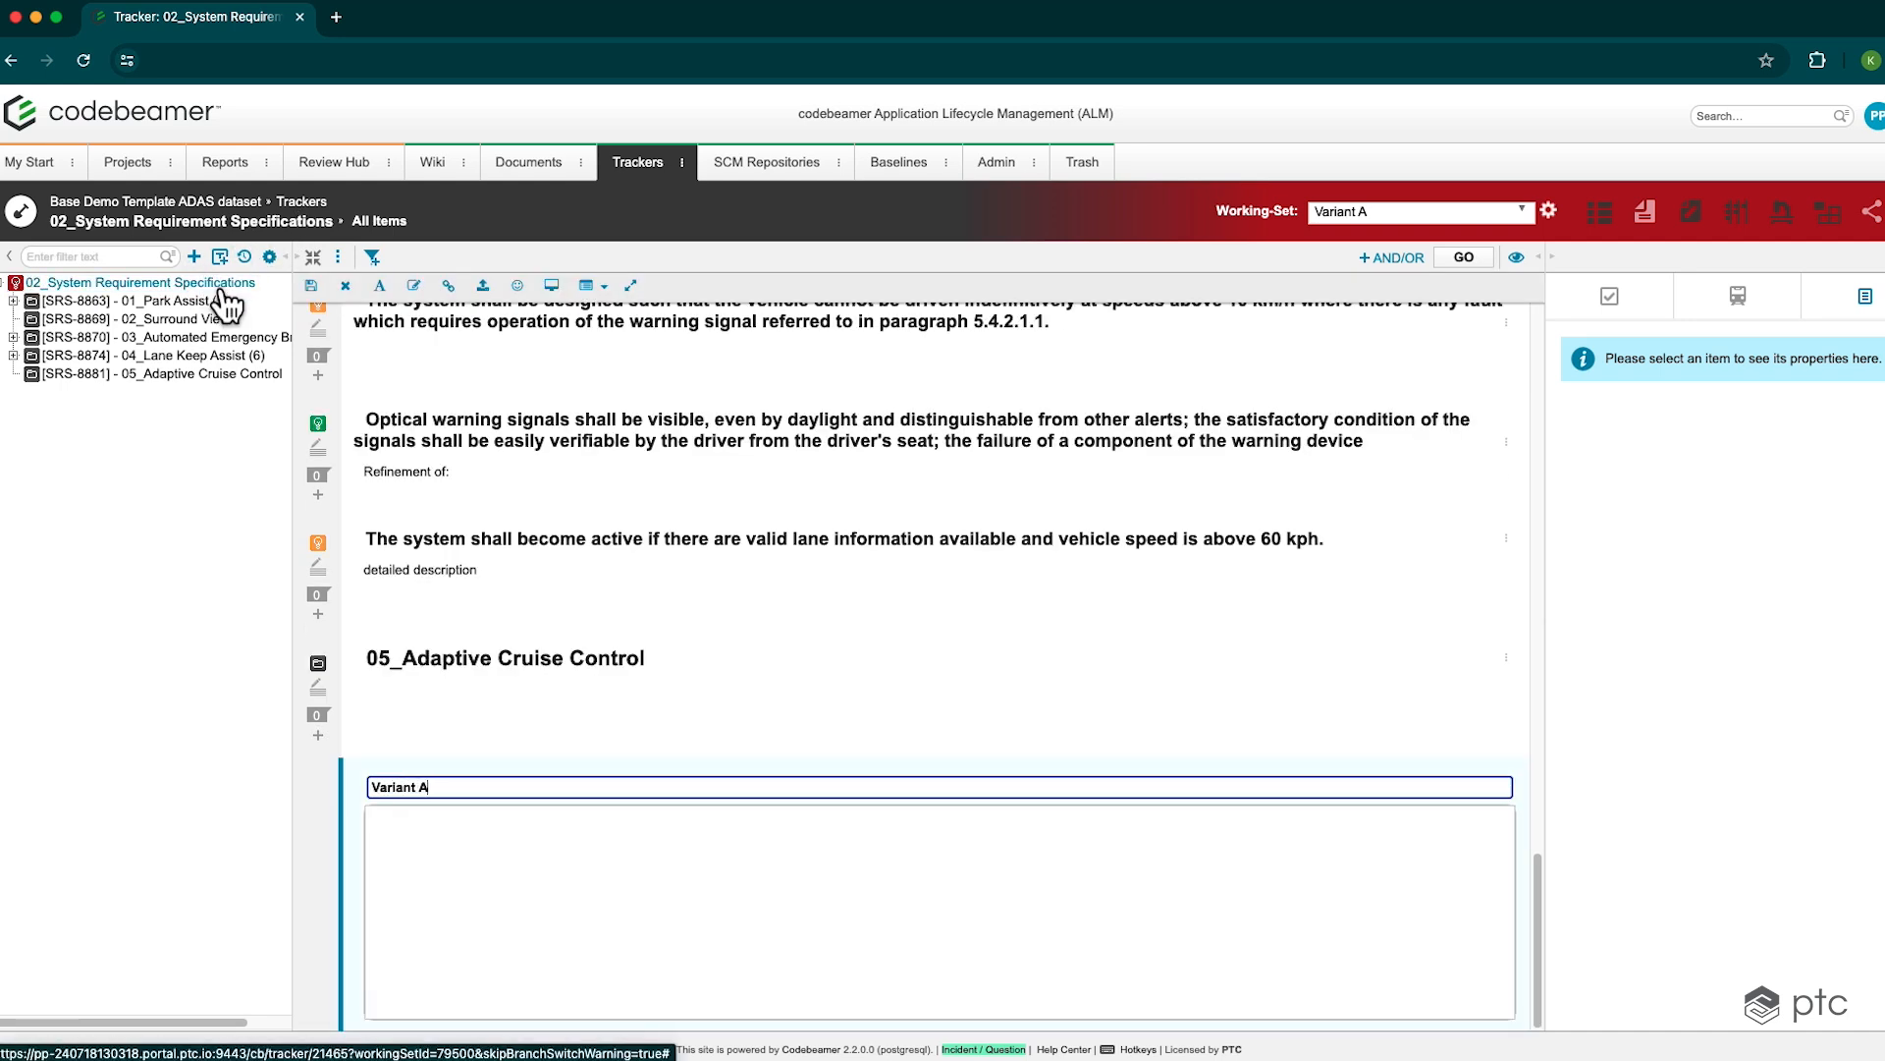
key(Tab)
text(TBD)
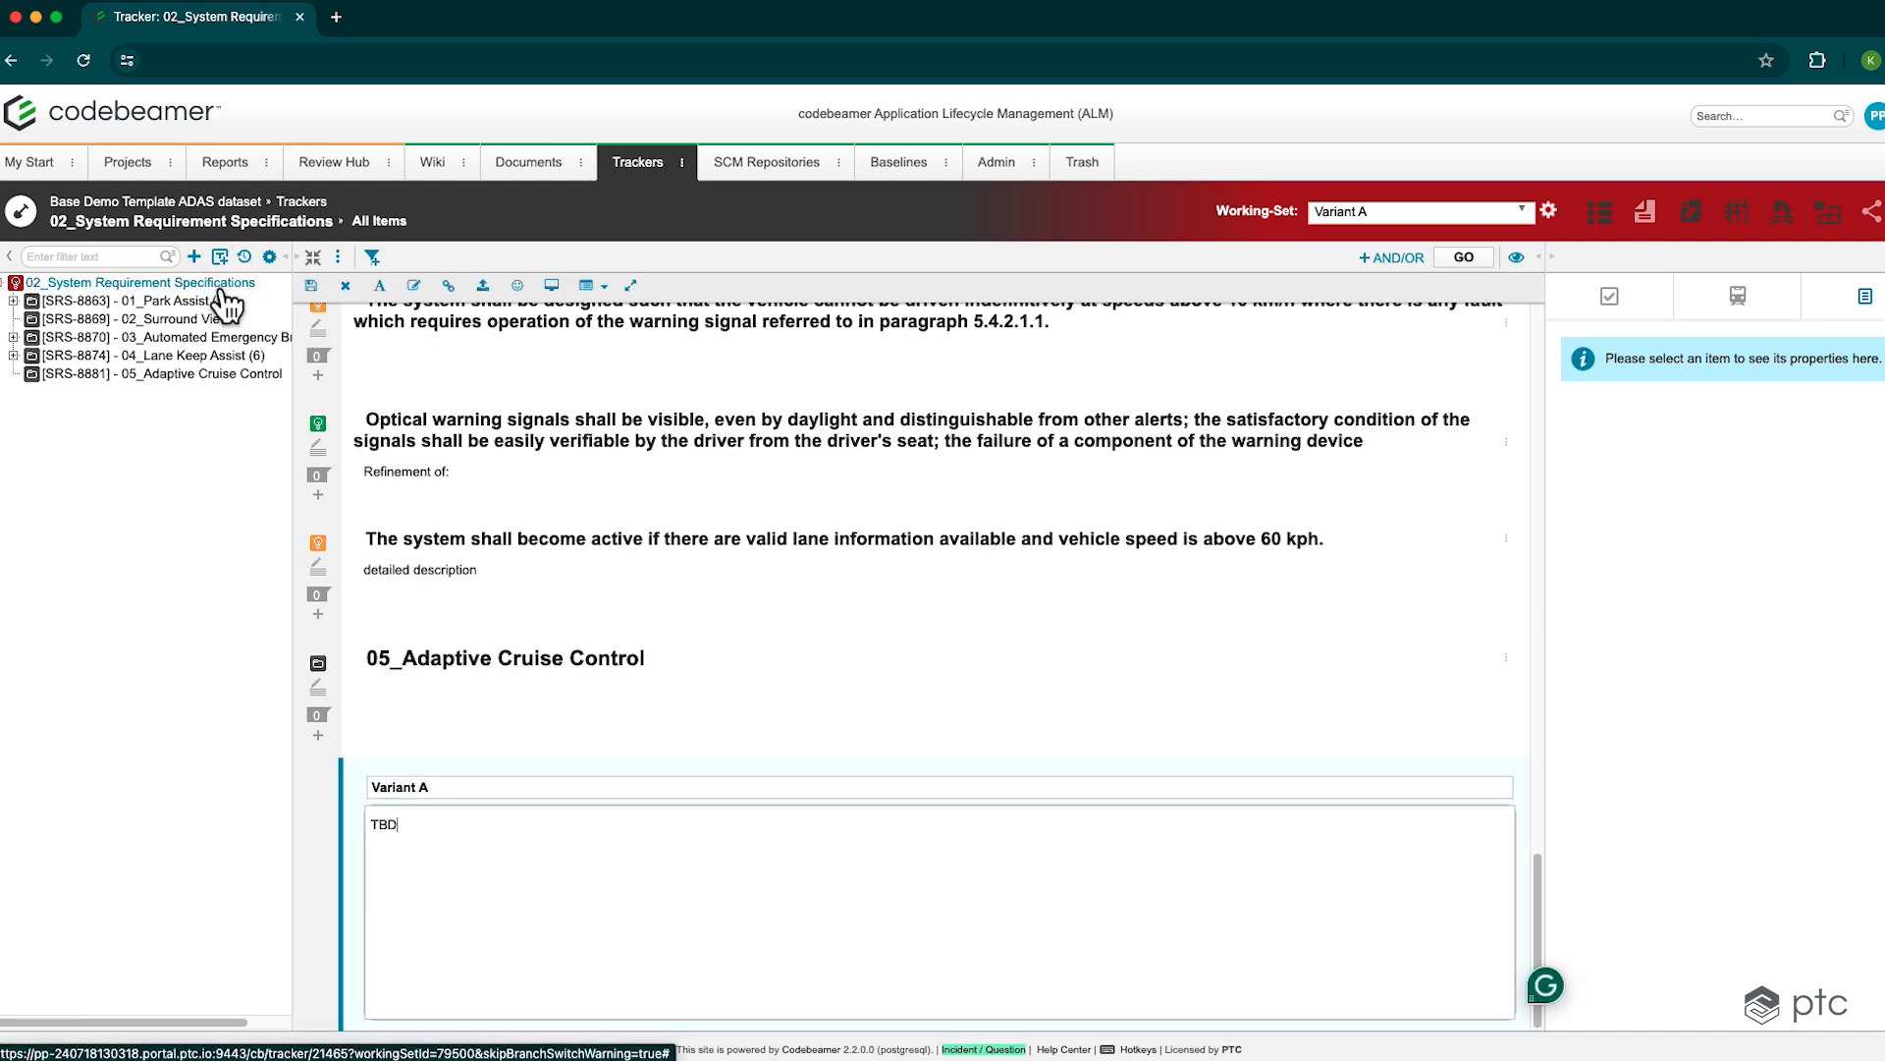
click(311, 285)
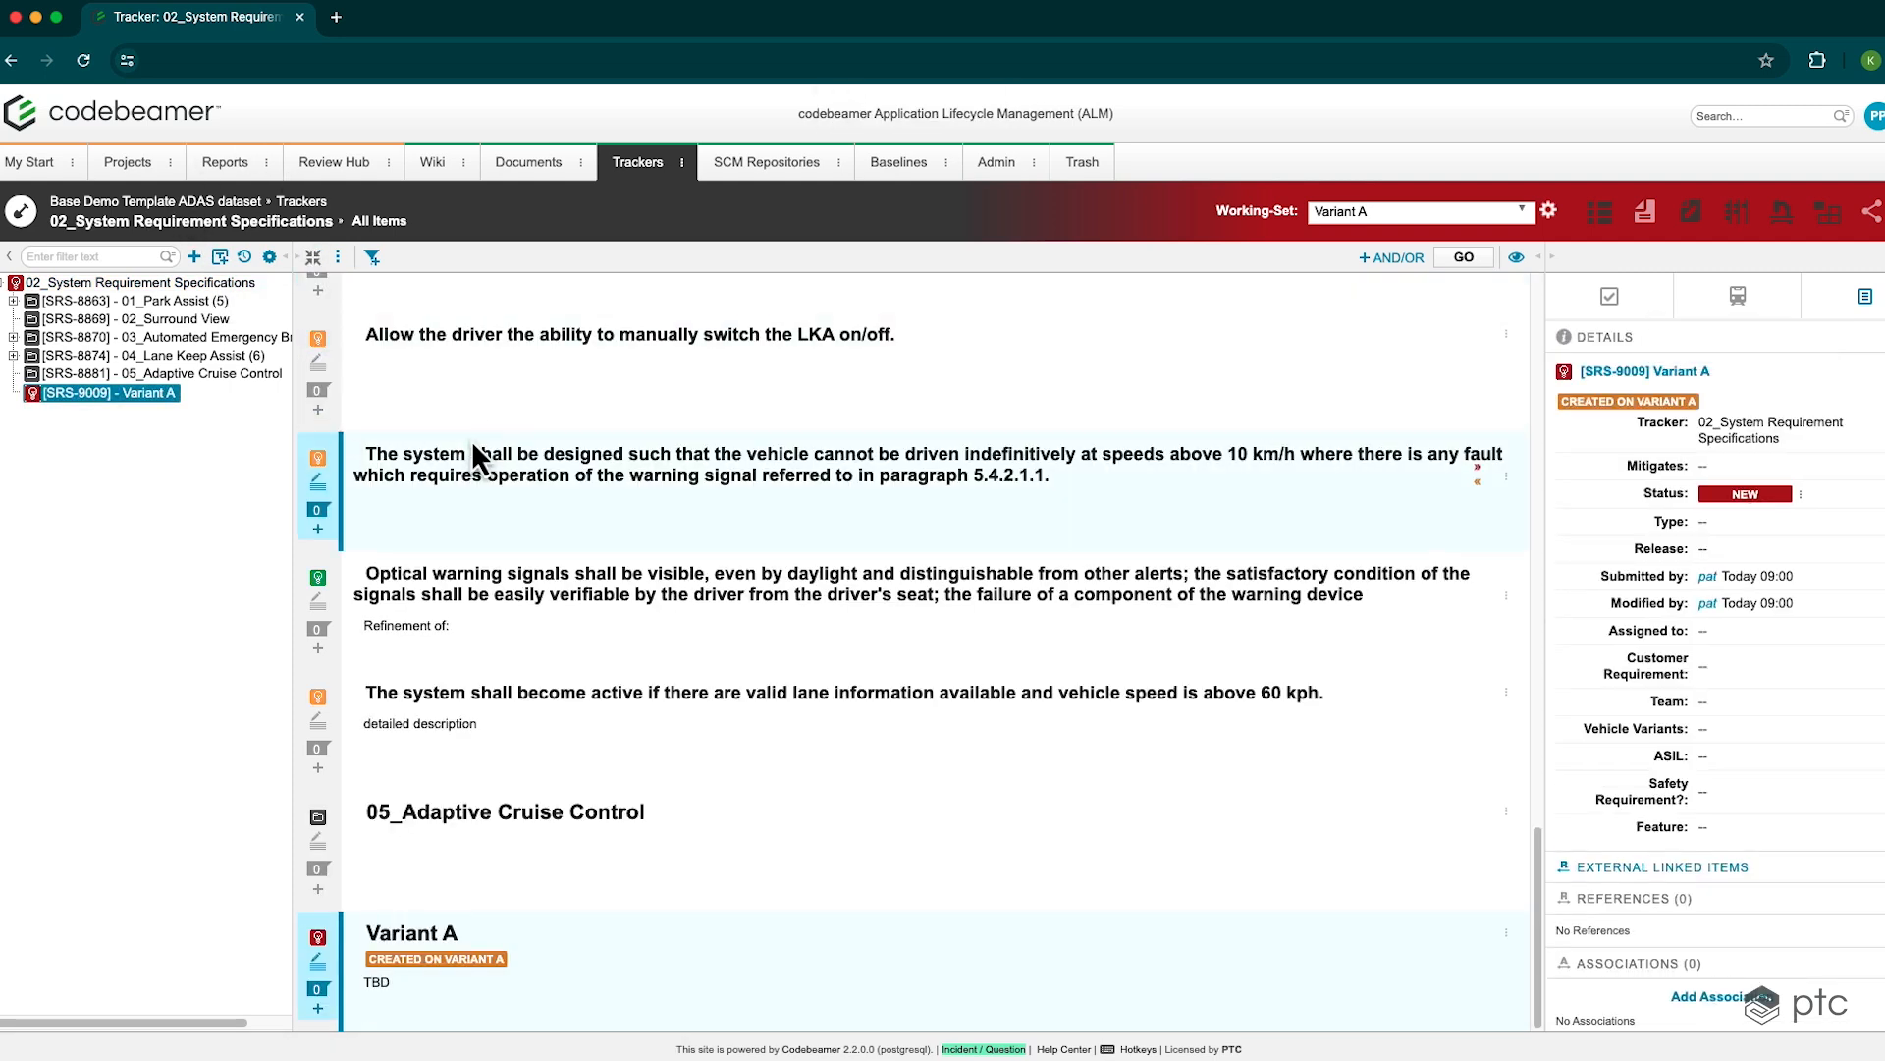
Set the ASIL of the optical warning signals requirement to D in Variant A
click(547, 594)
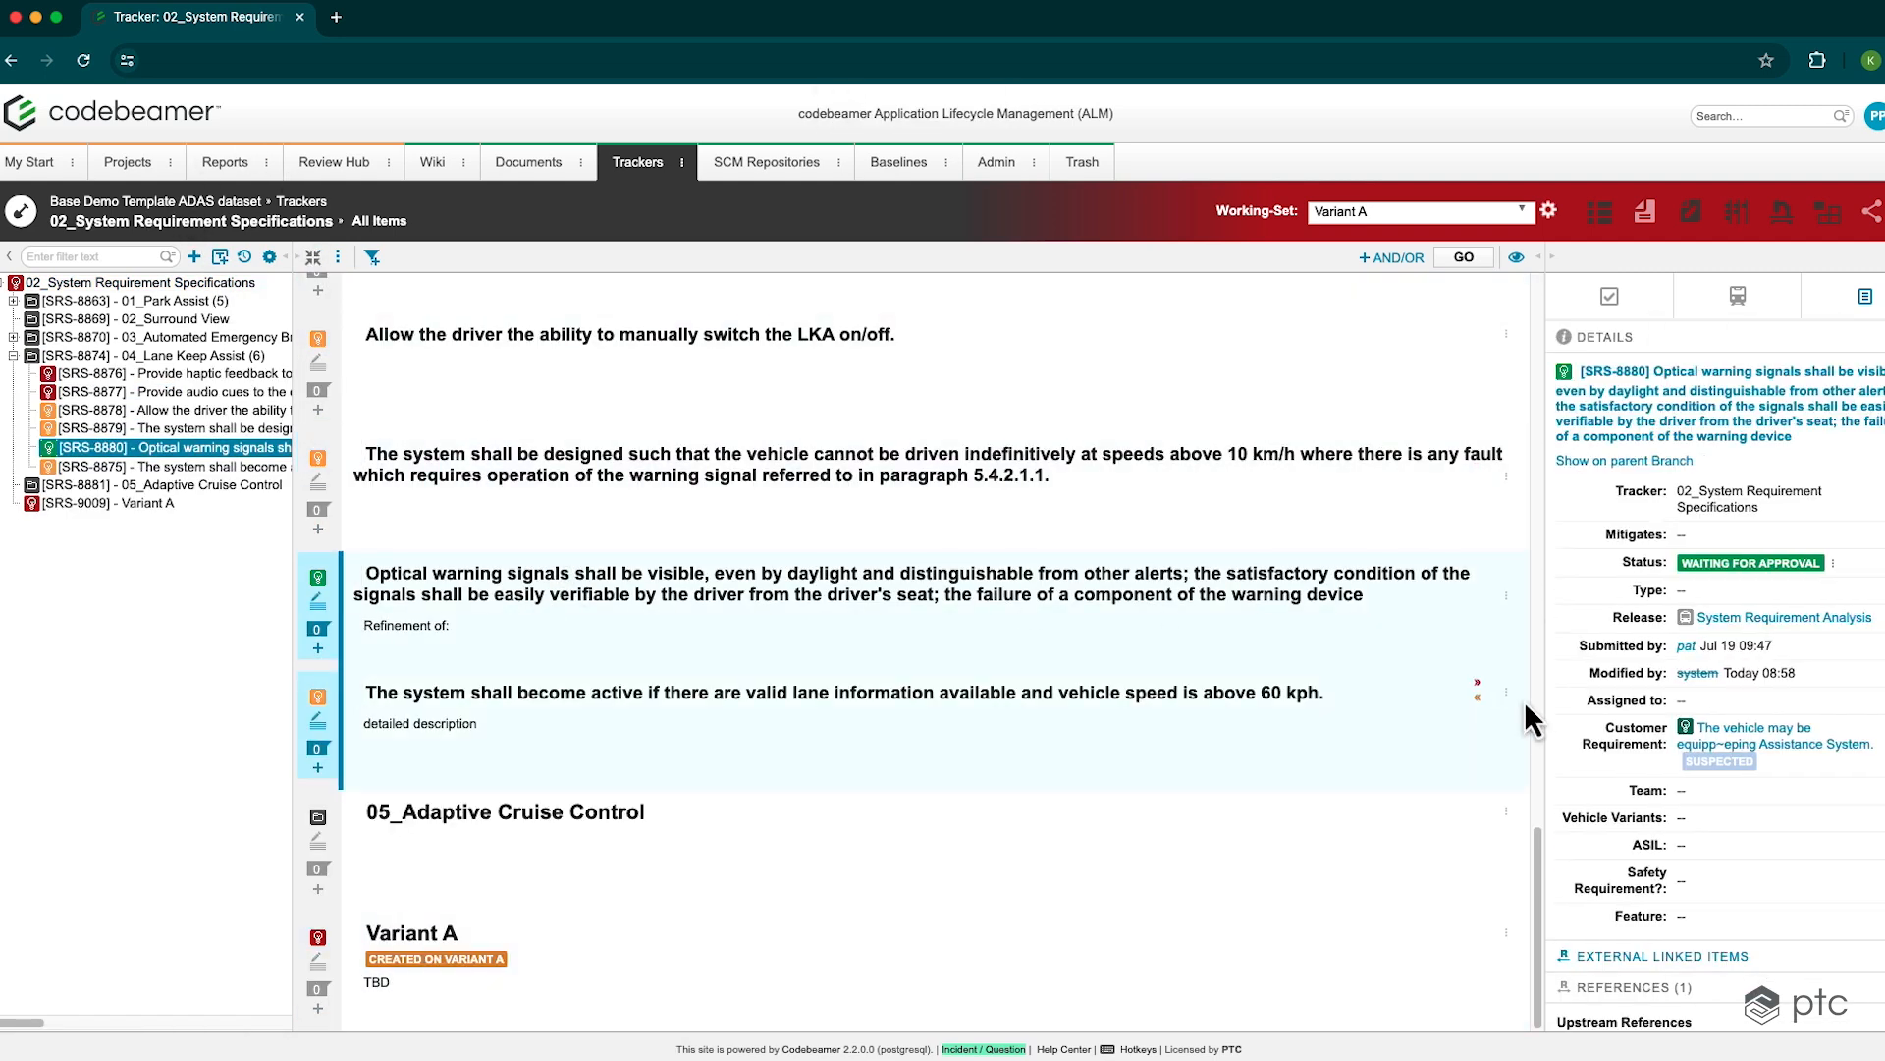
click(1713, 848)
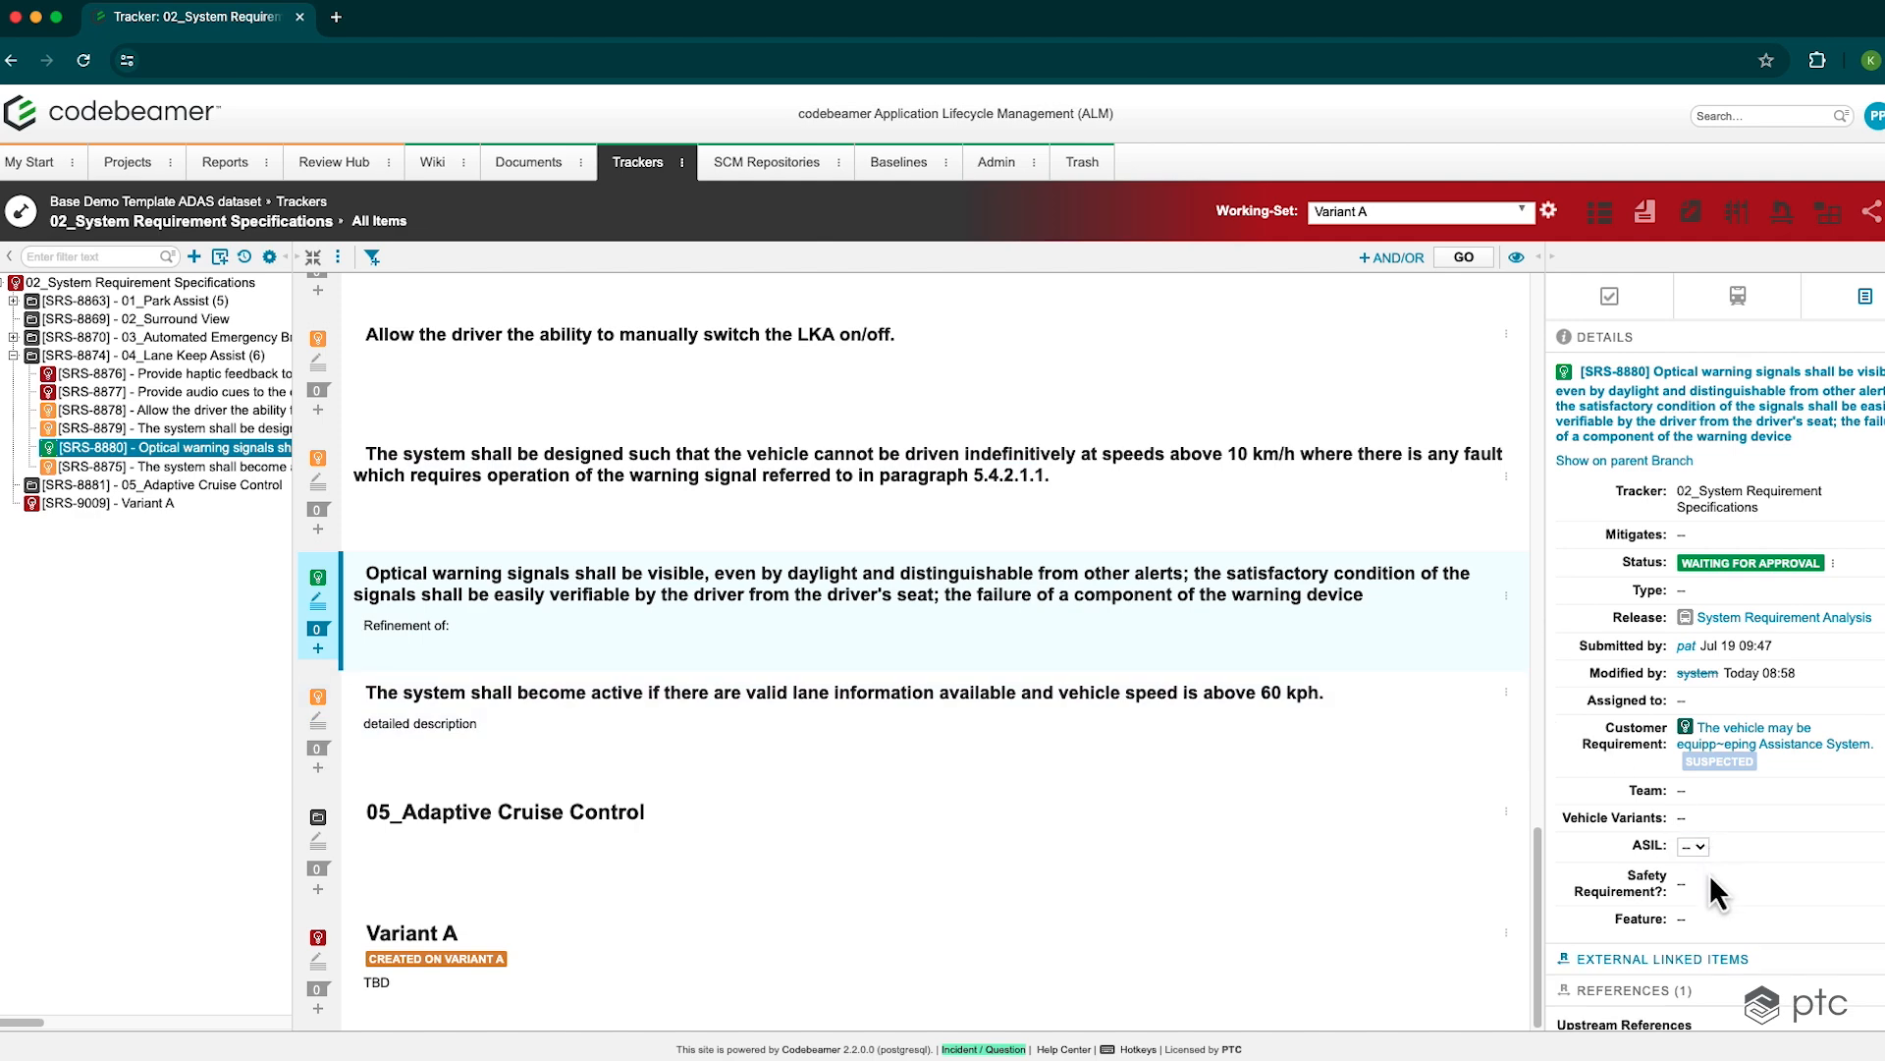
click(1750, 846)
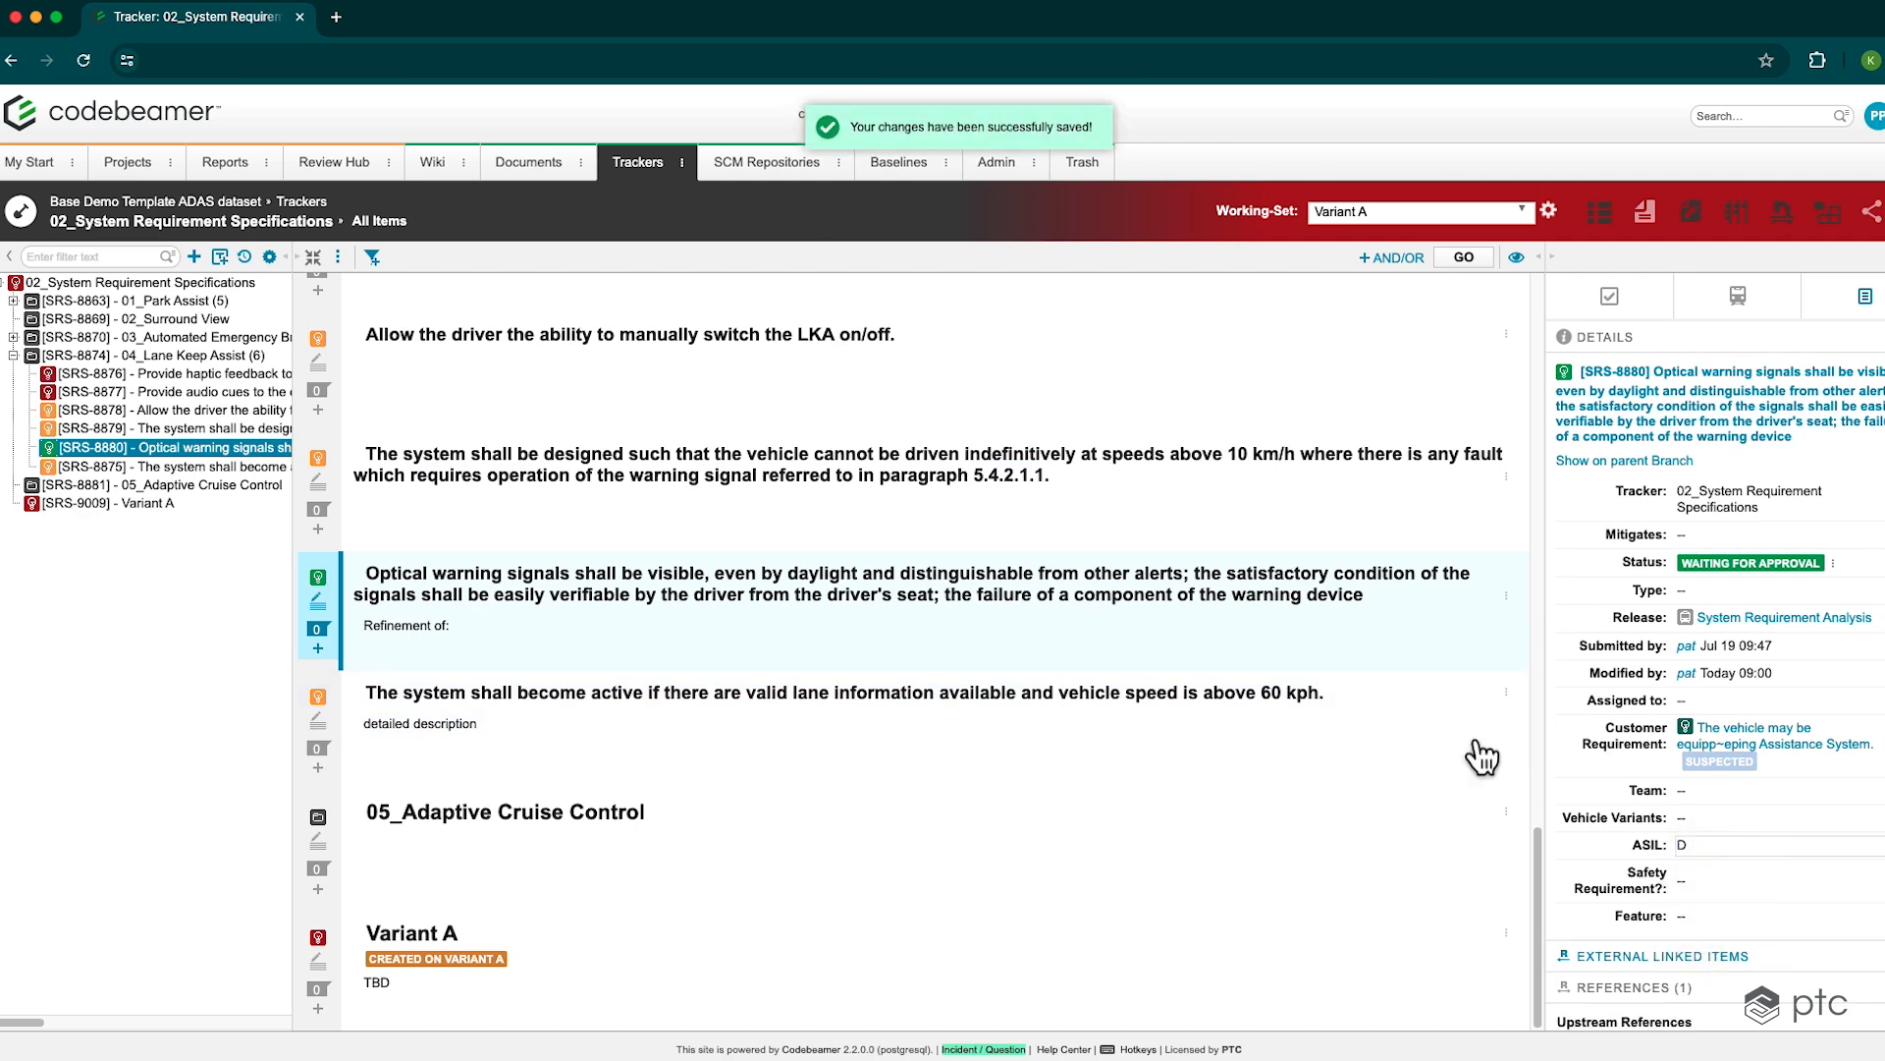
Add the description "Description added on Variant A" to the requirement about manually switching the LKA on/off and save it
click(770, 444)
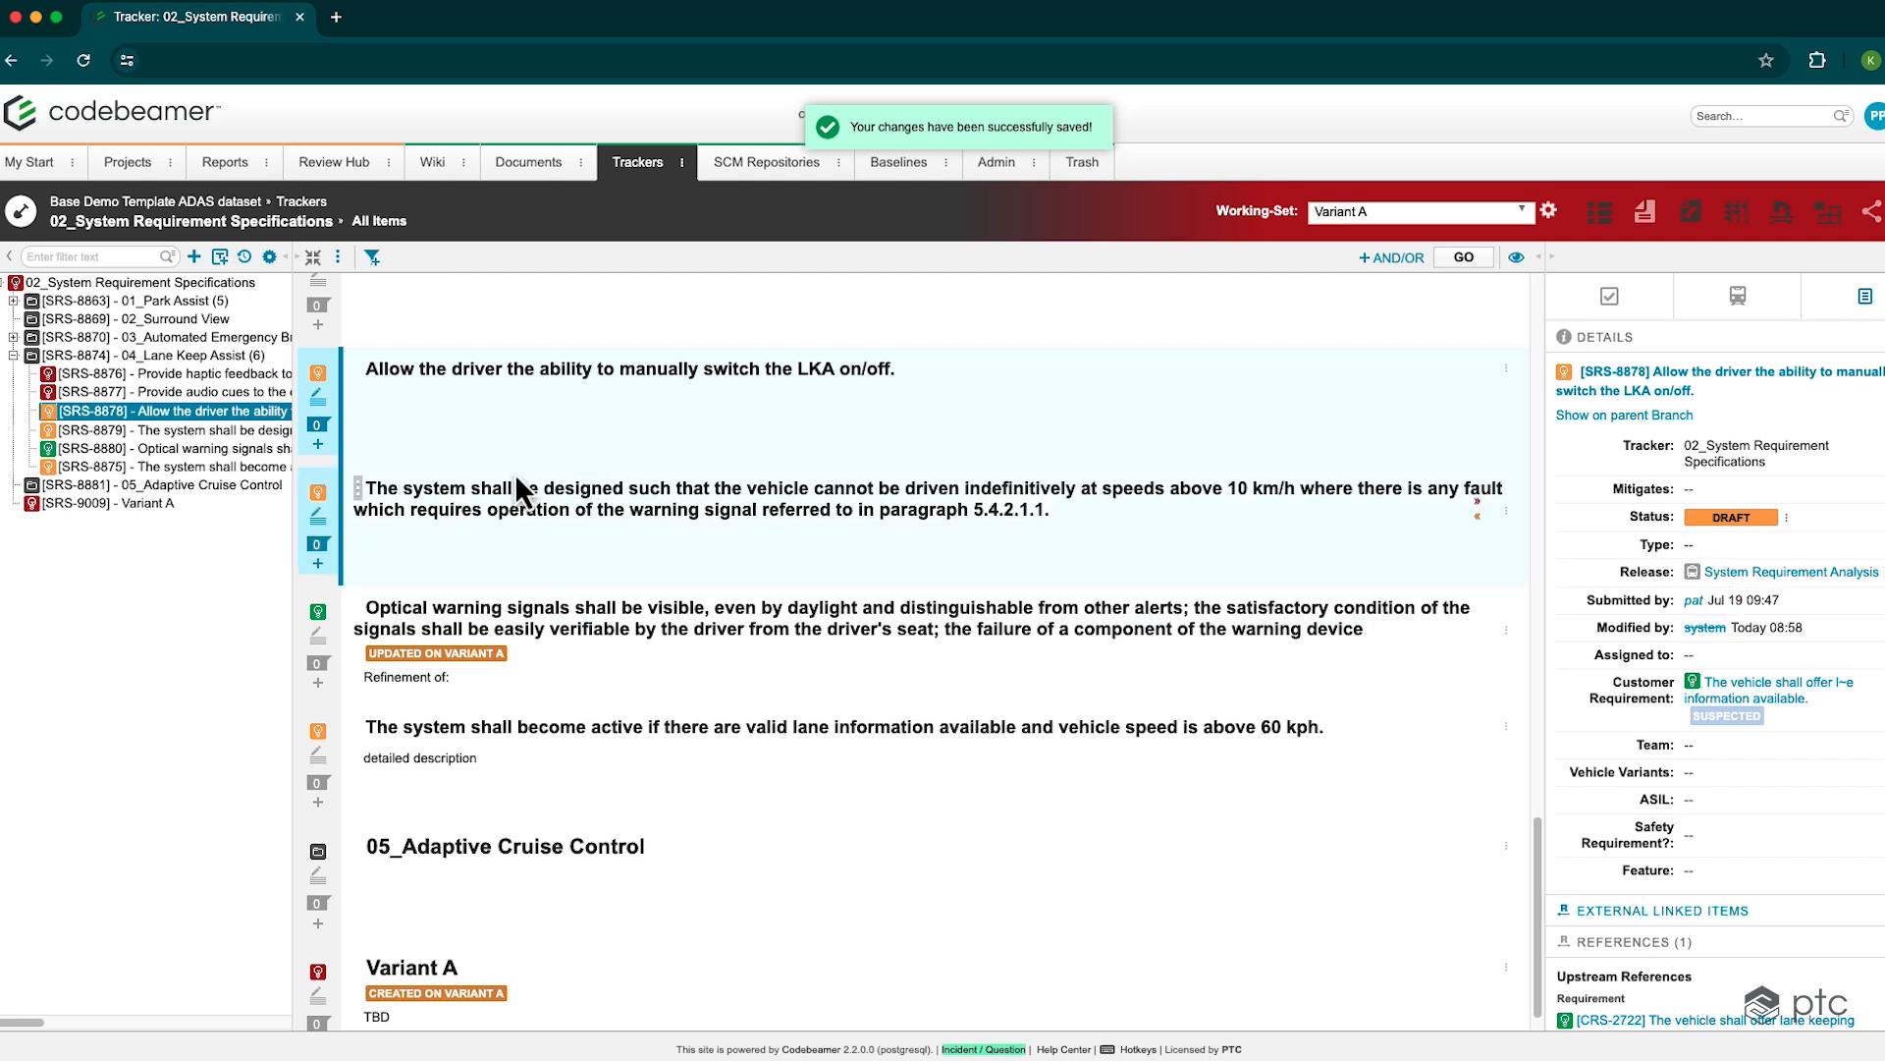
click(317, 397)
text(Descri)
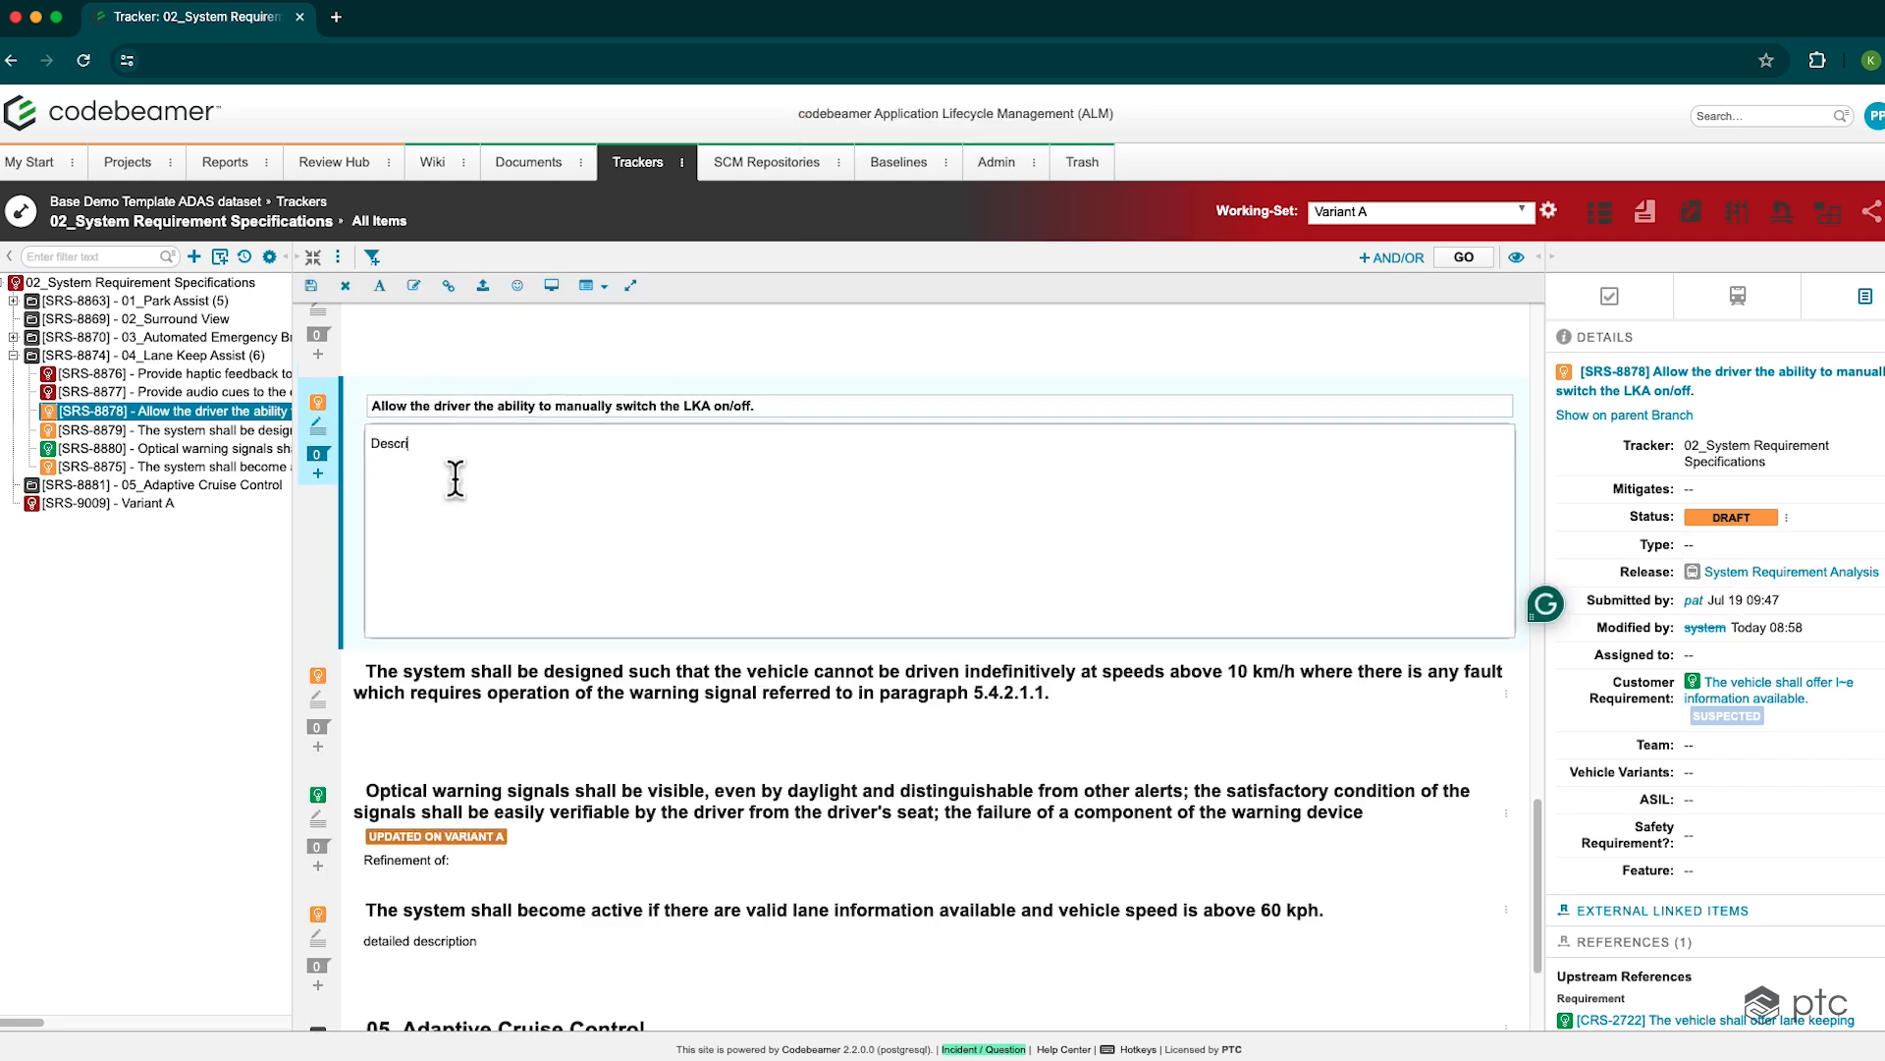
text(ption added on Variant A)
click(312, 286)
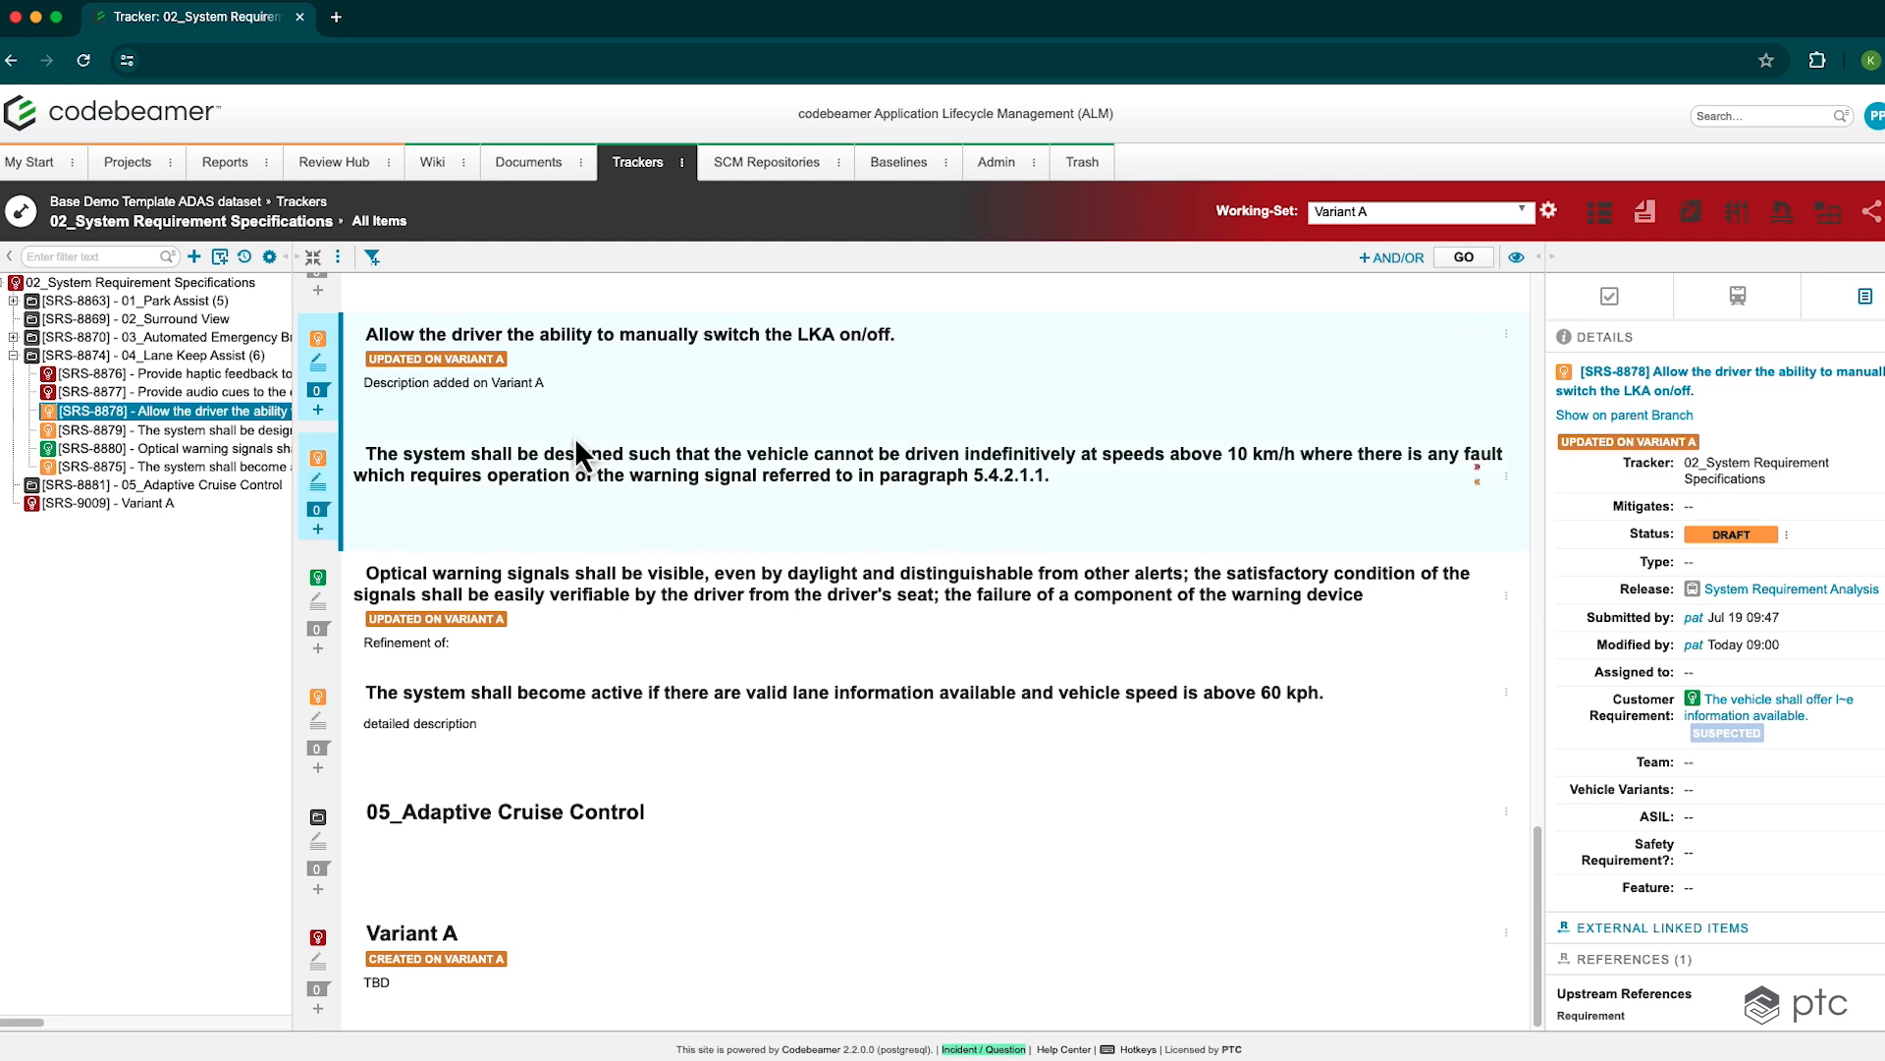
Switch back to the Variant A_B working set and examine the change badges on the Lane Keep Assist requirements and the newly added item
click(1343, 212)
click(1355, 319)
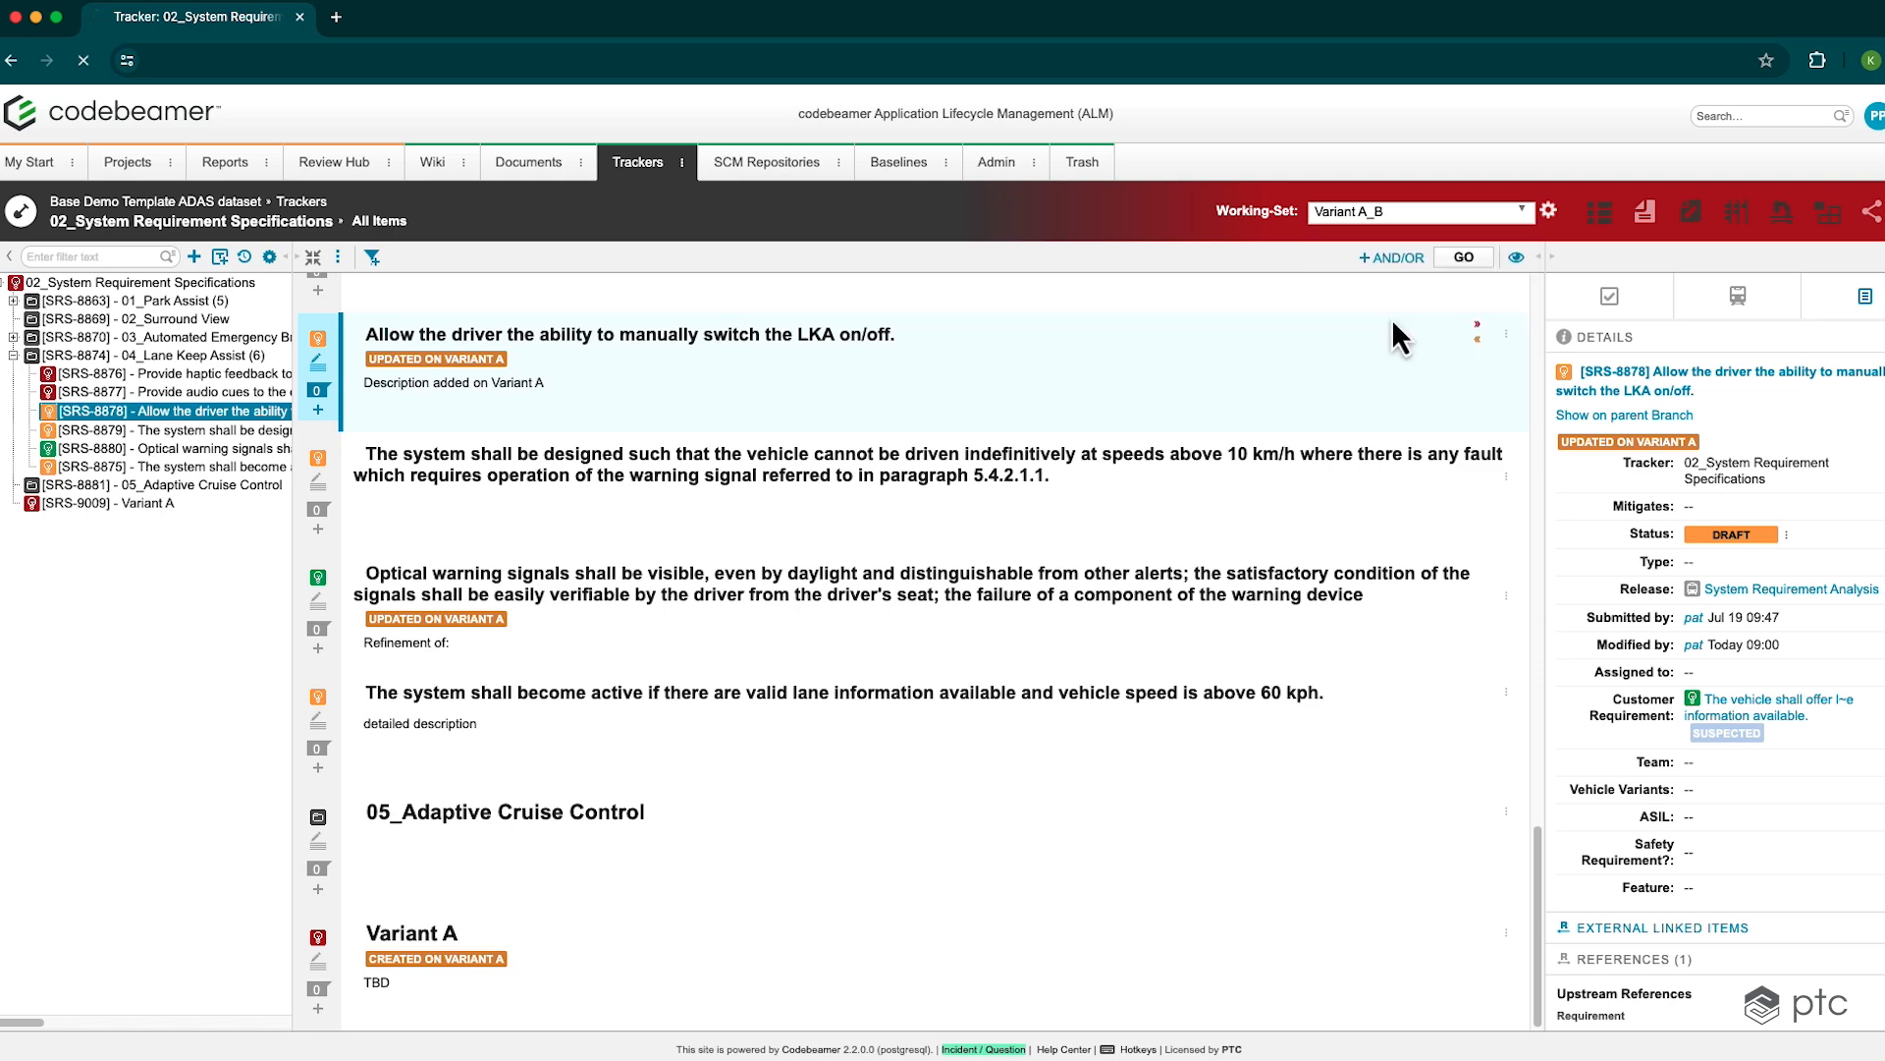
scroll(895, 425, down, 15)
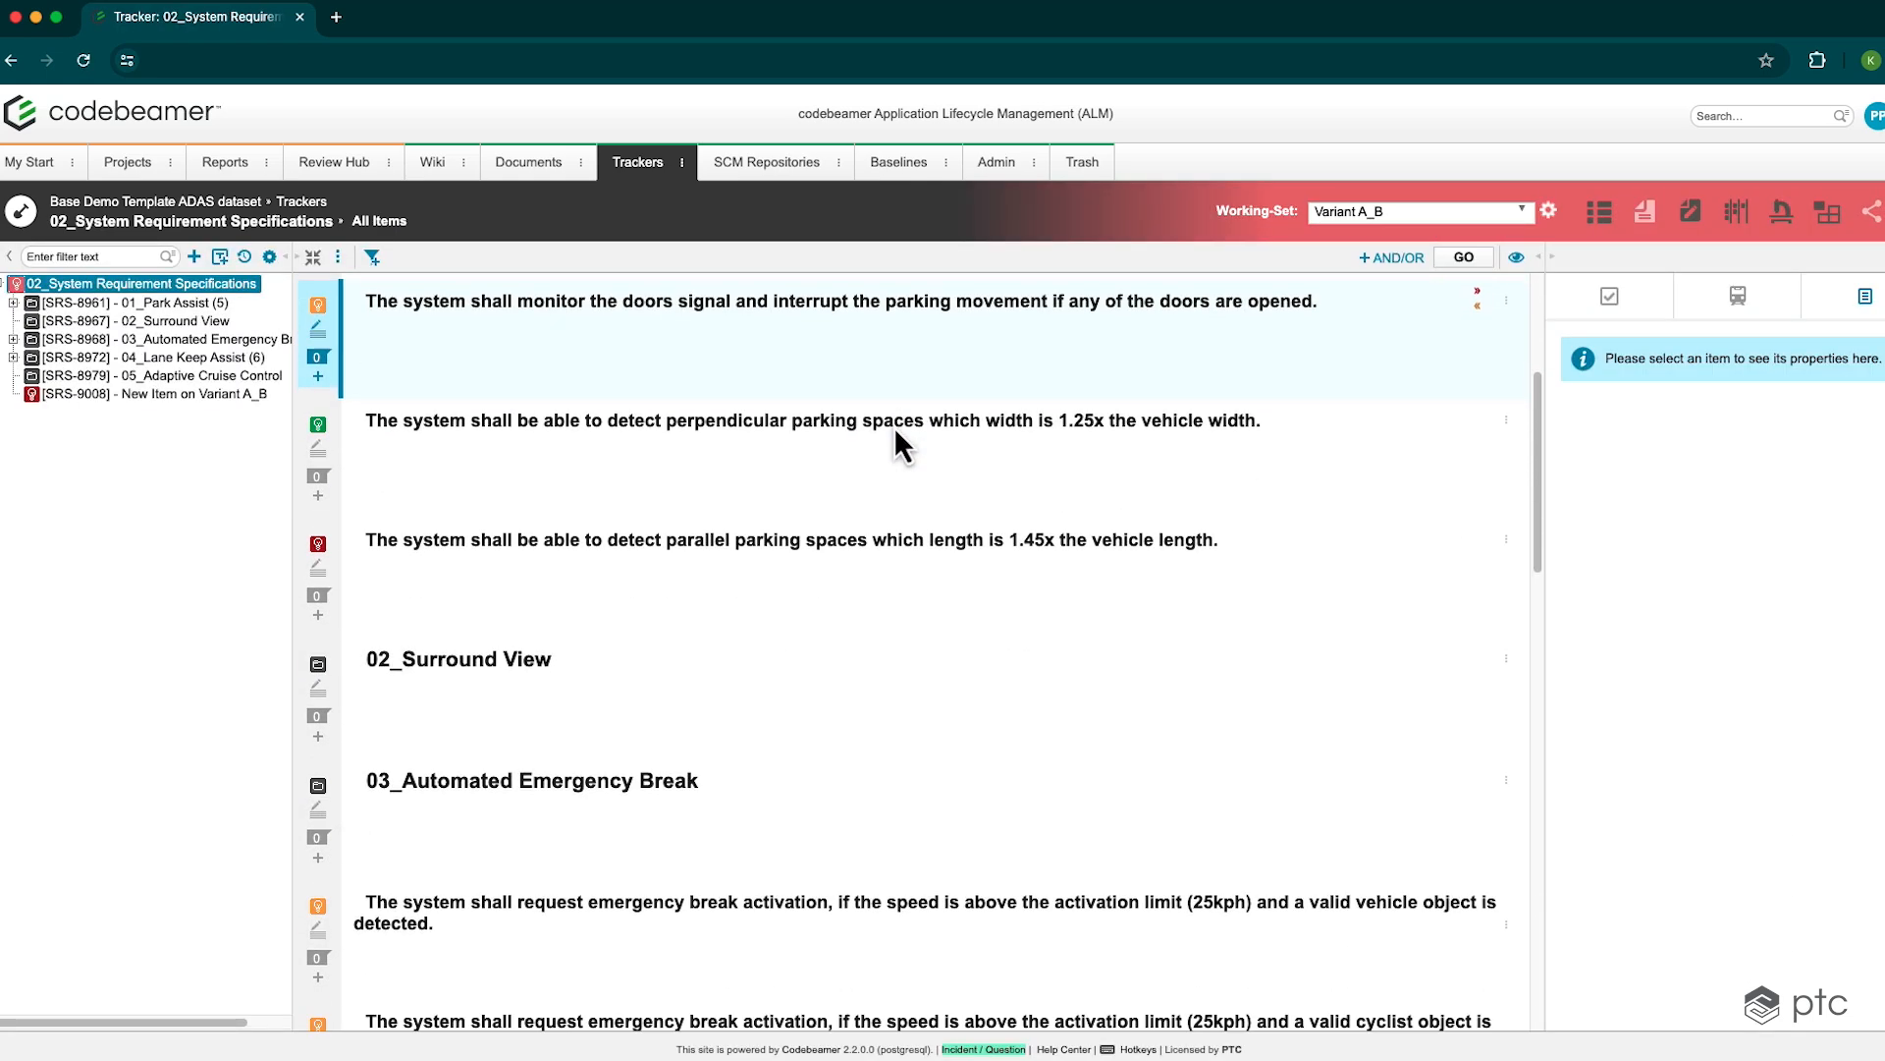
scroll(894, 426, down, 10)
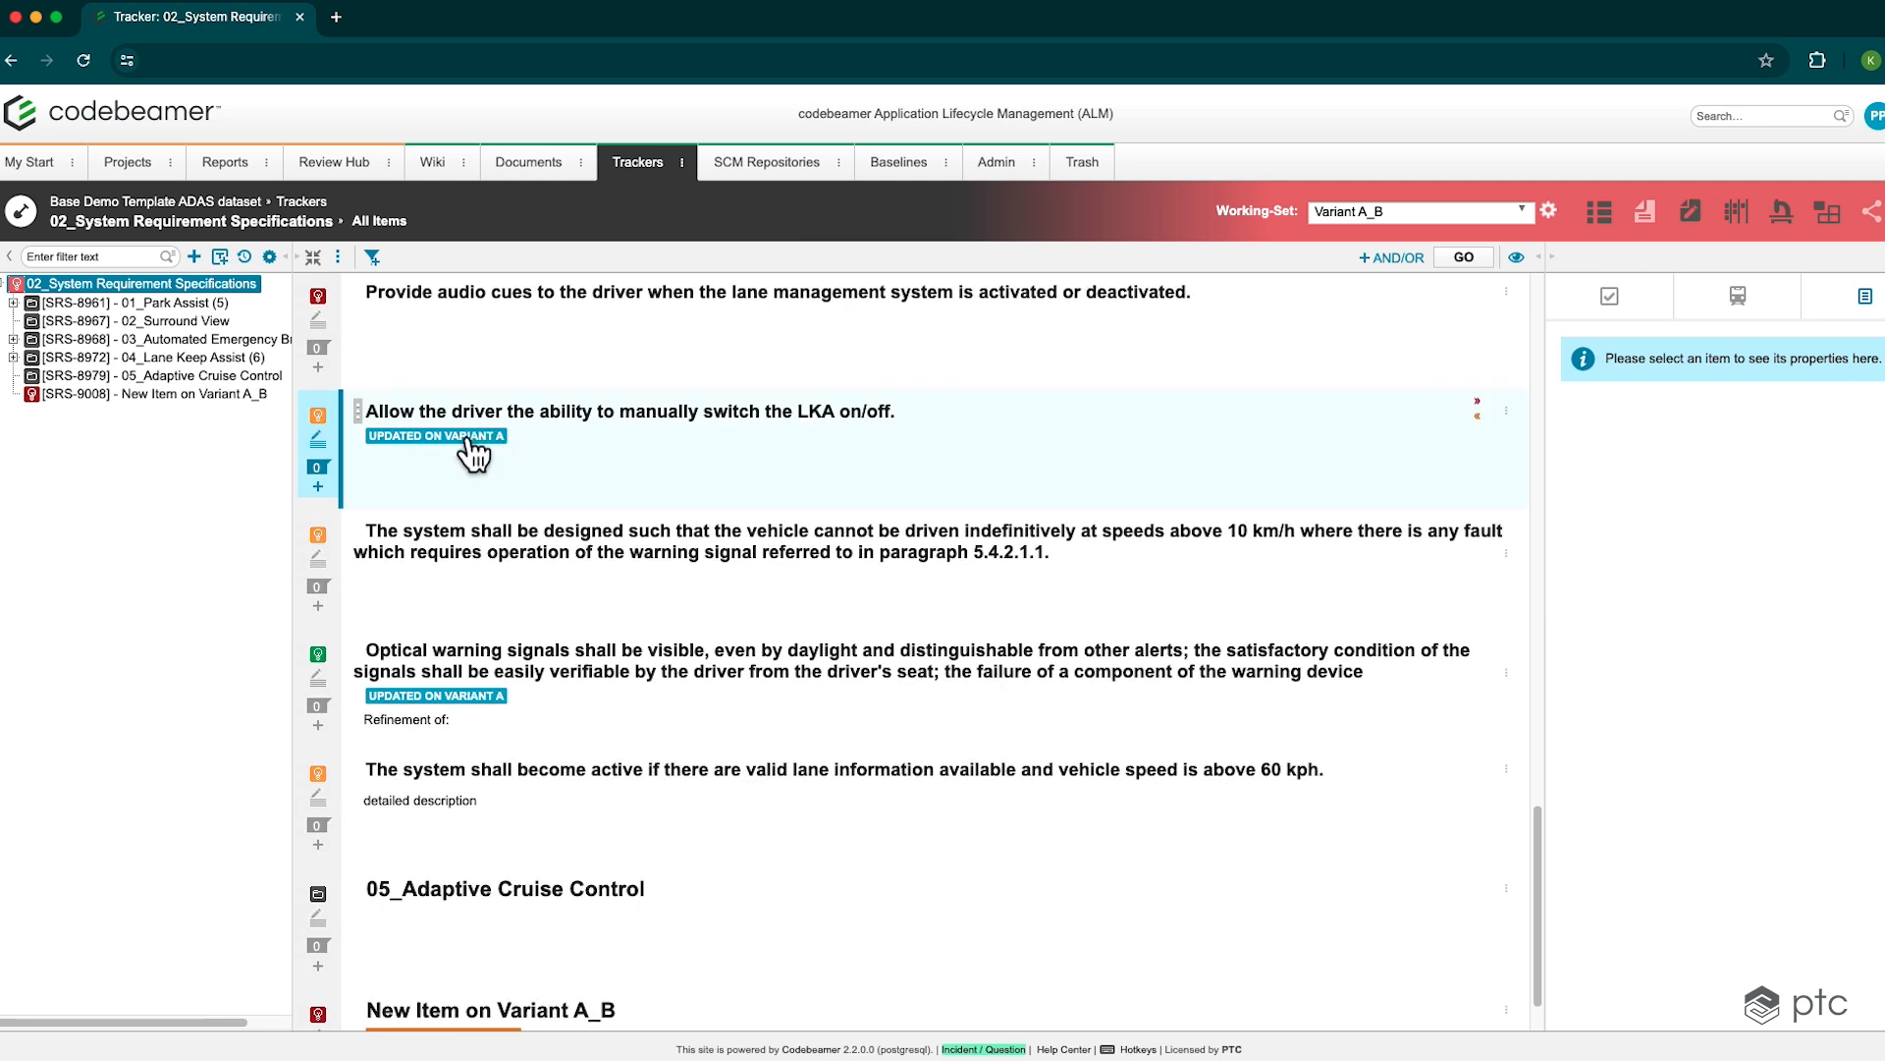
scroll(469, 428, down, 2)
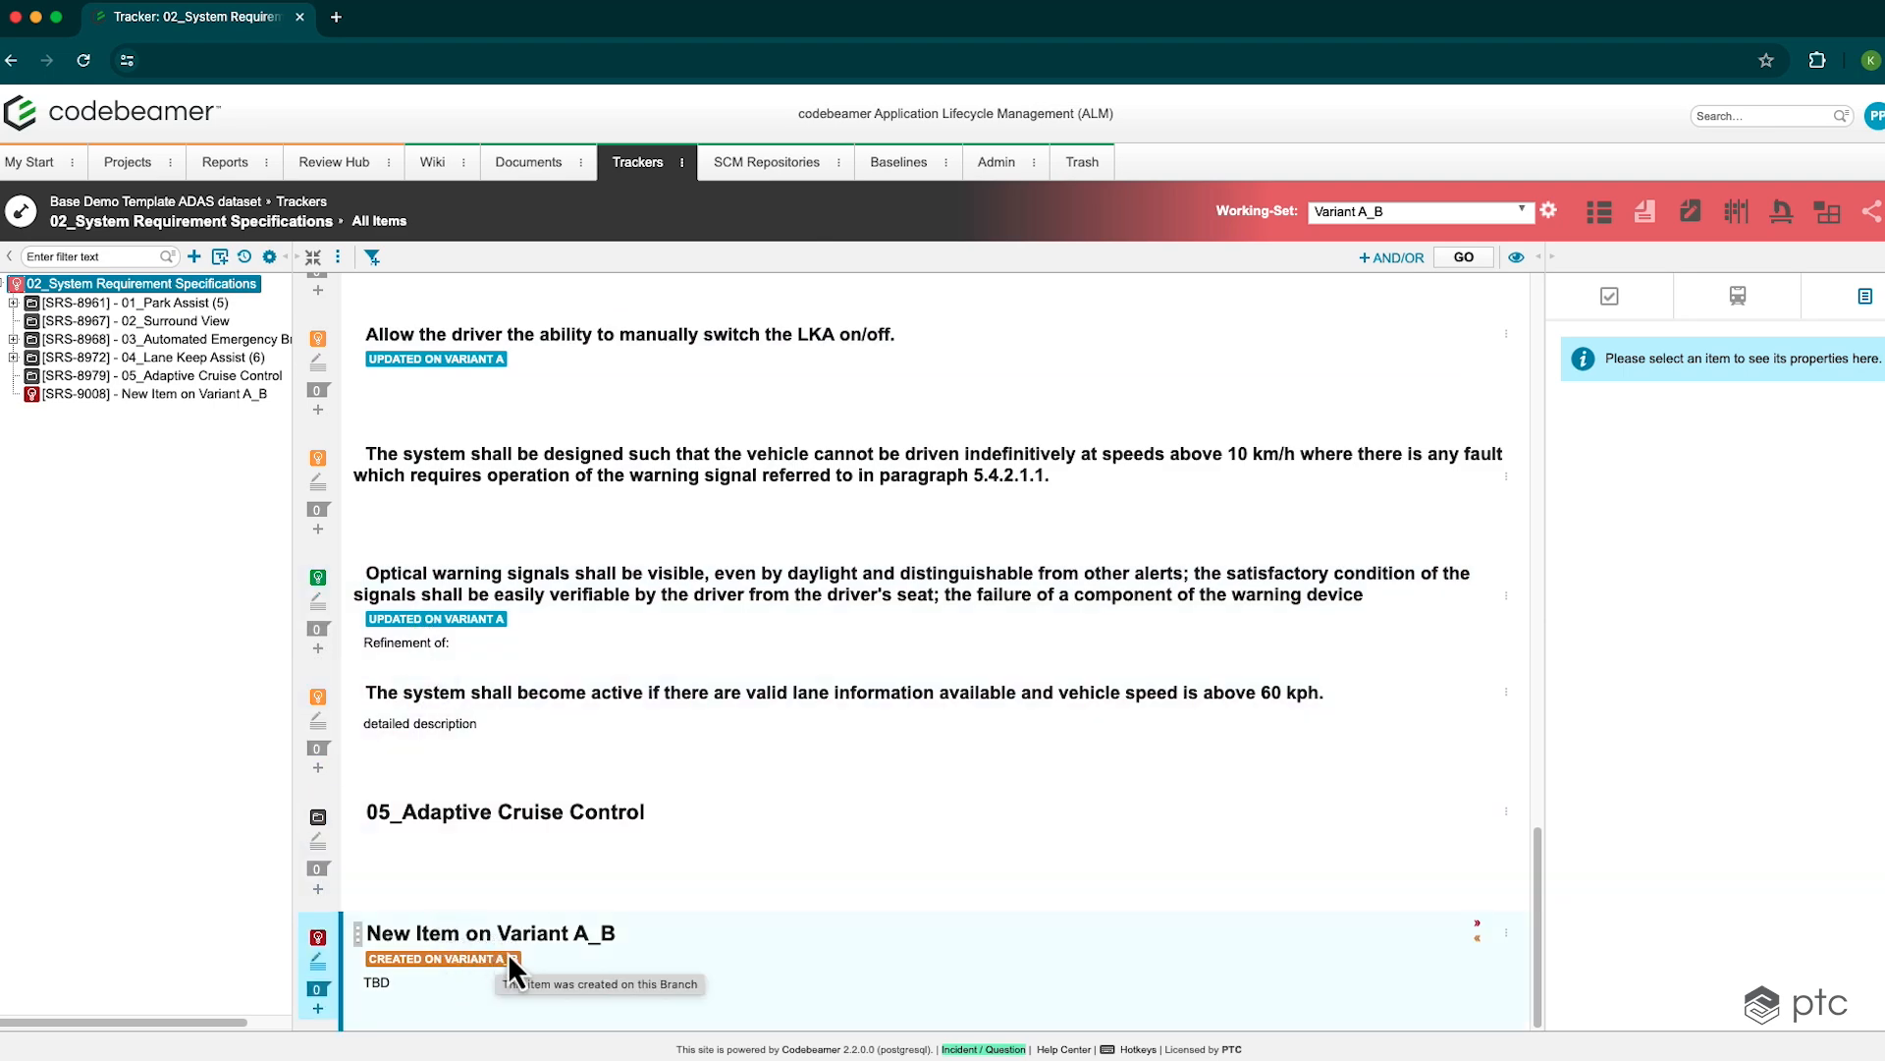
Review the requirements updated on Variant A_B and open the merge comparison with Variant A for the interrupt-conditions requirement
scroll(500, 838, up, 1)
scroll(498, 835, up, 15)
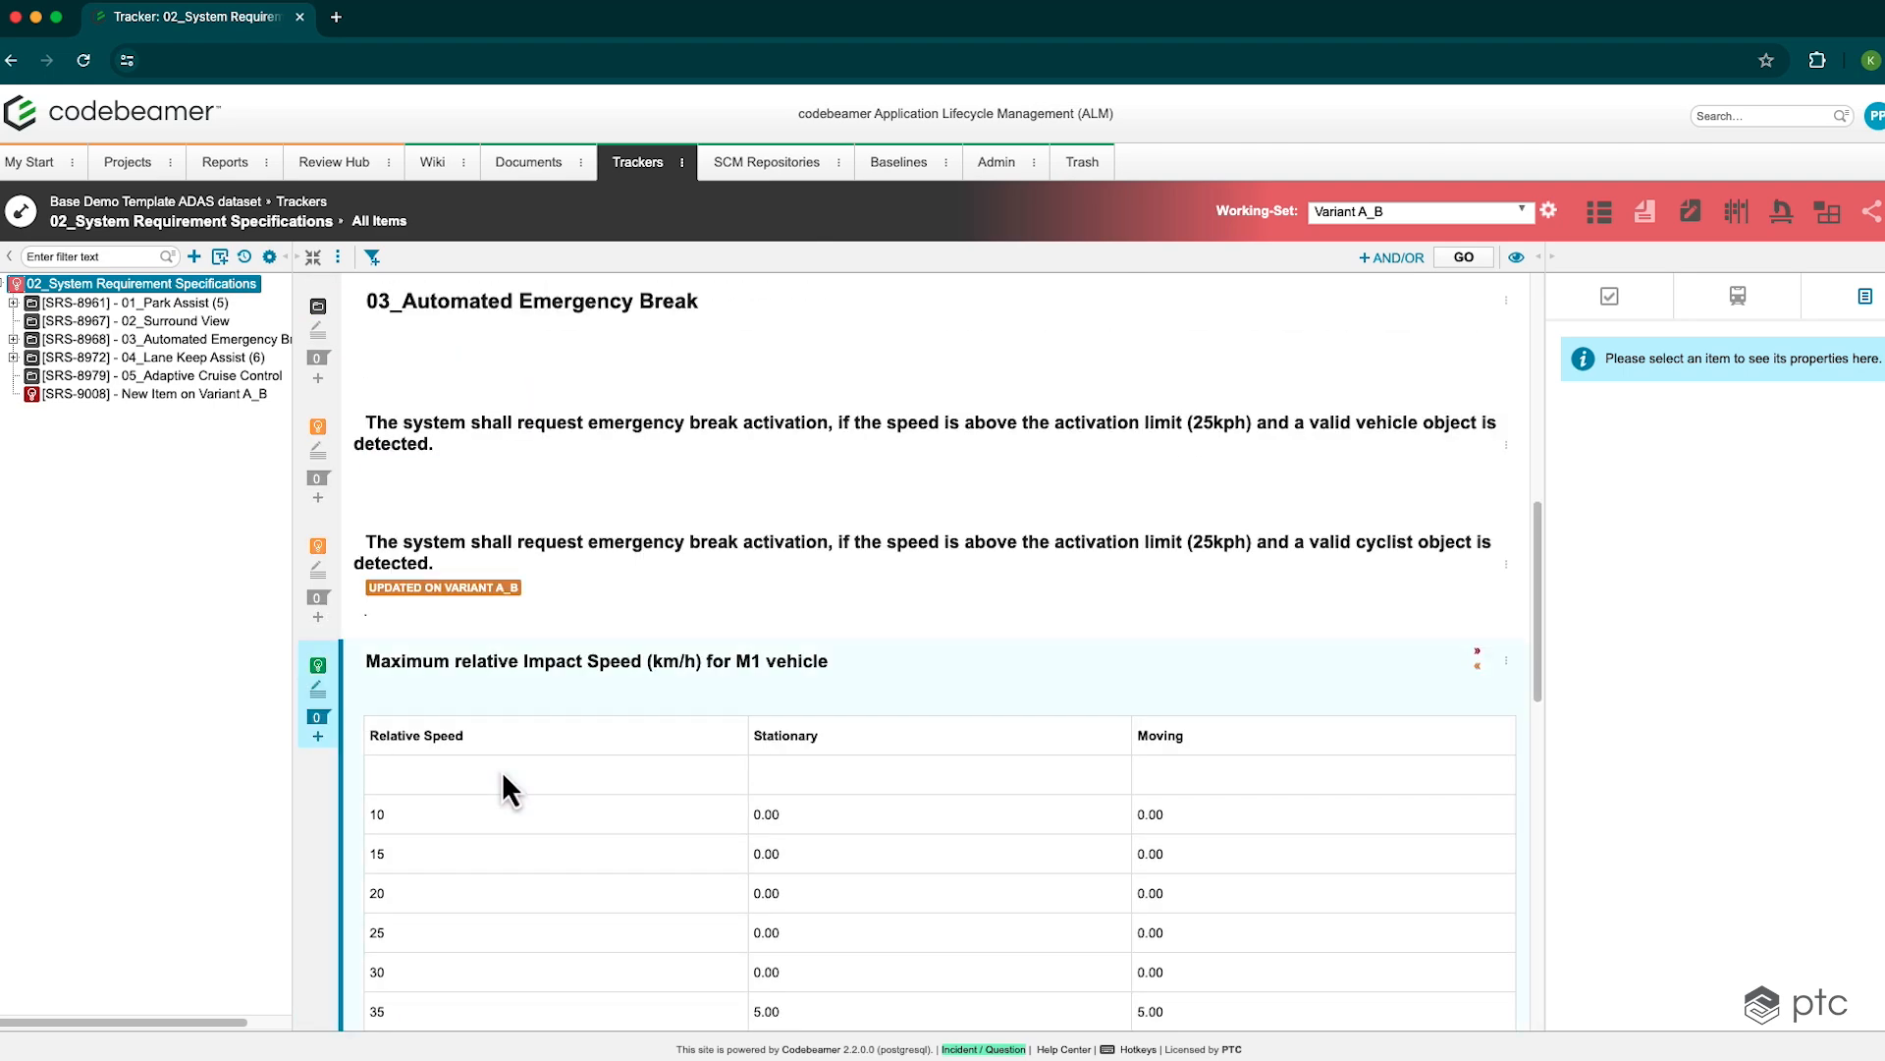
scroll(438, 594, up, 7)
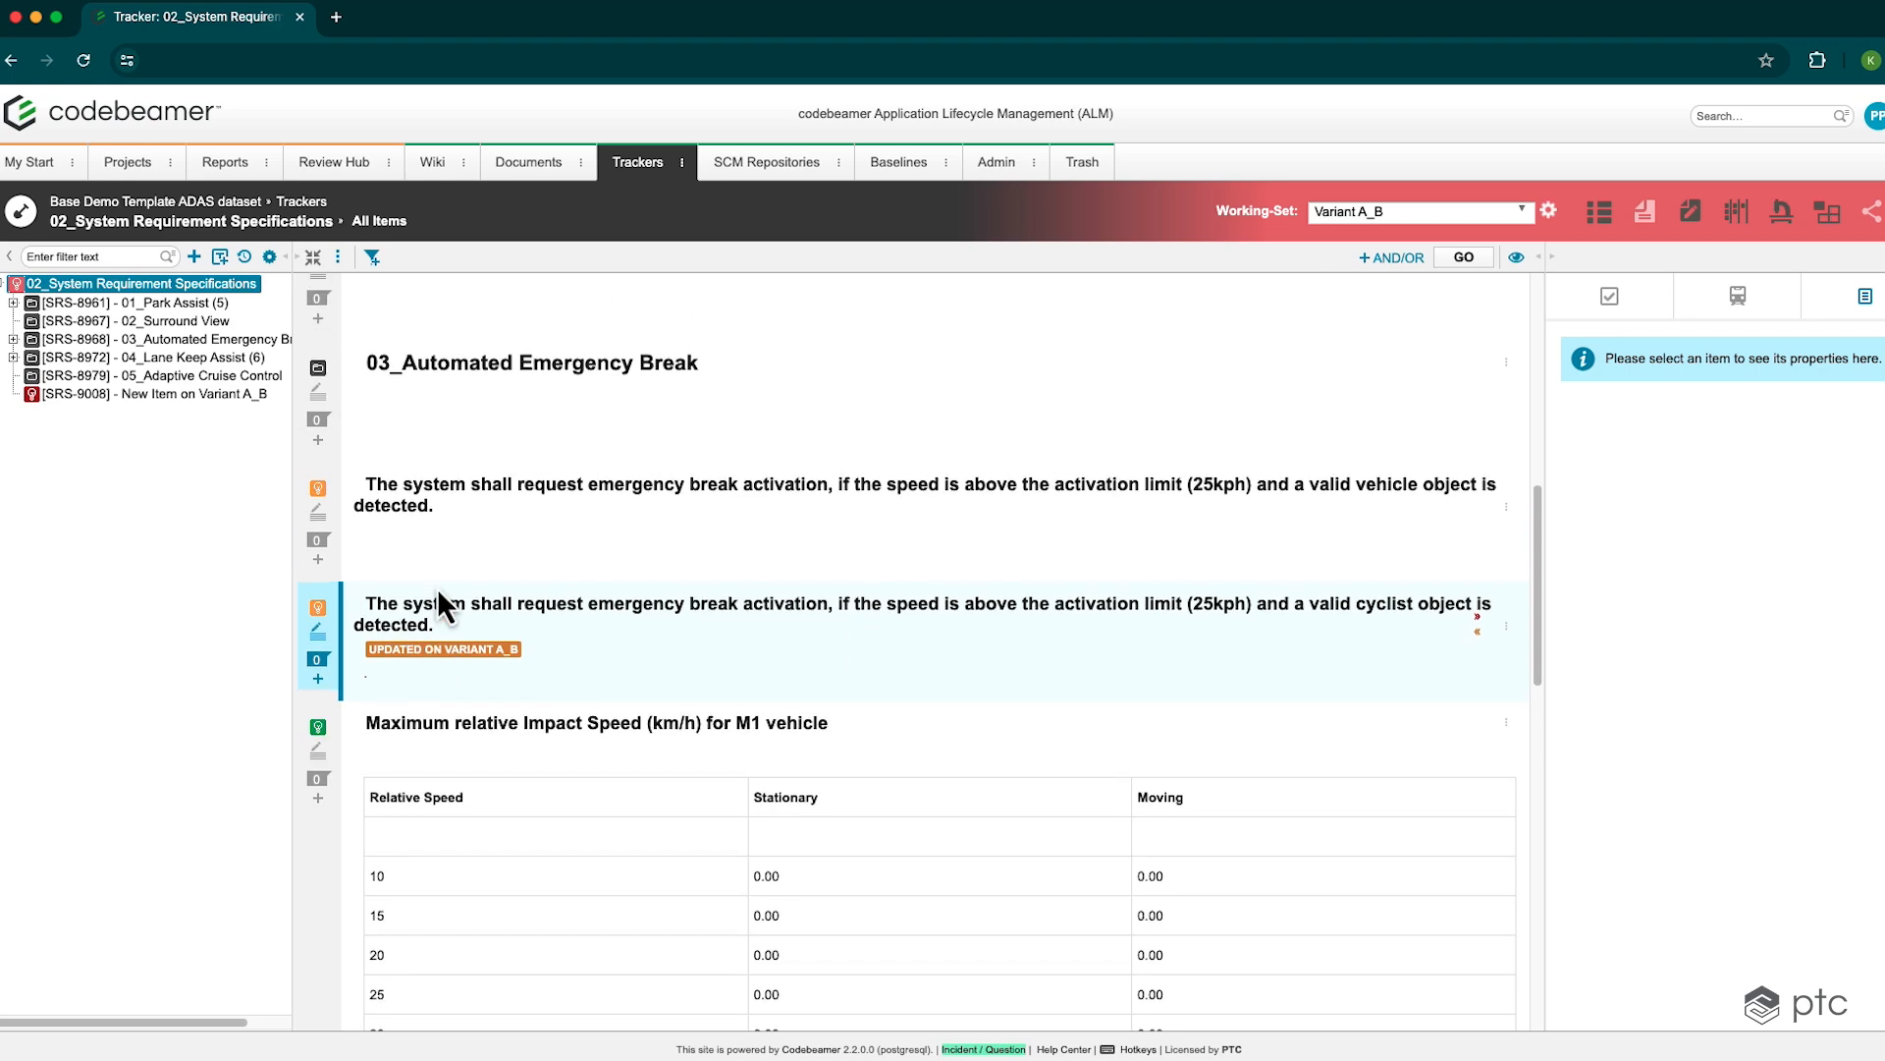
scroll(438, 587, up, 18)
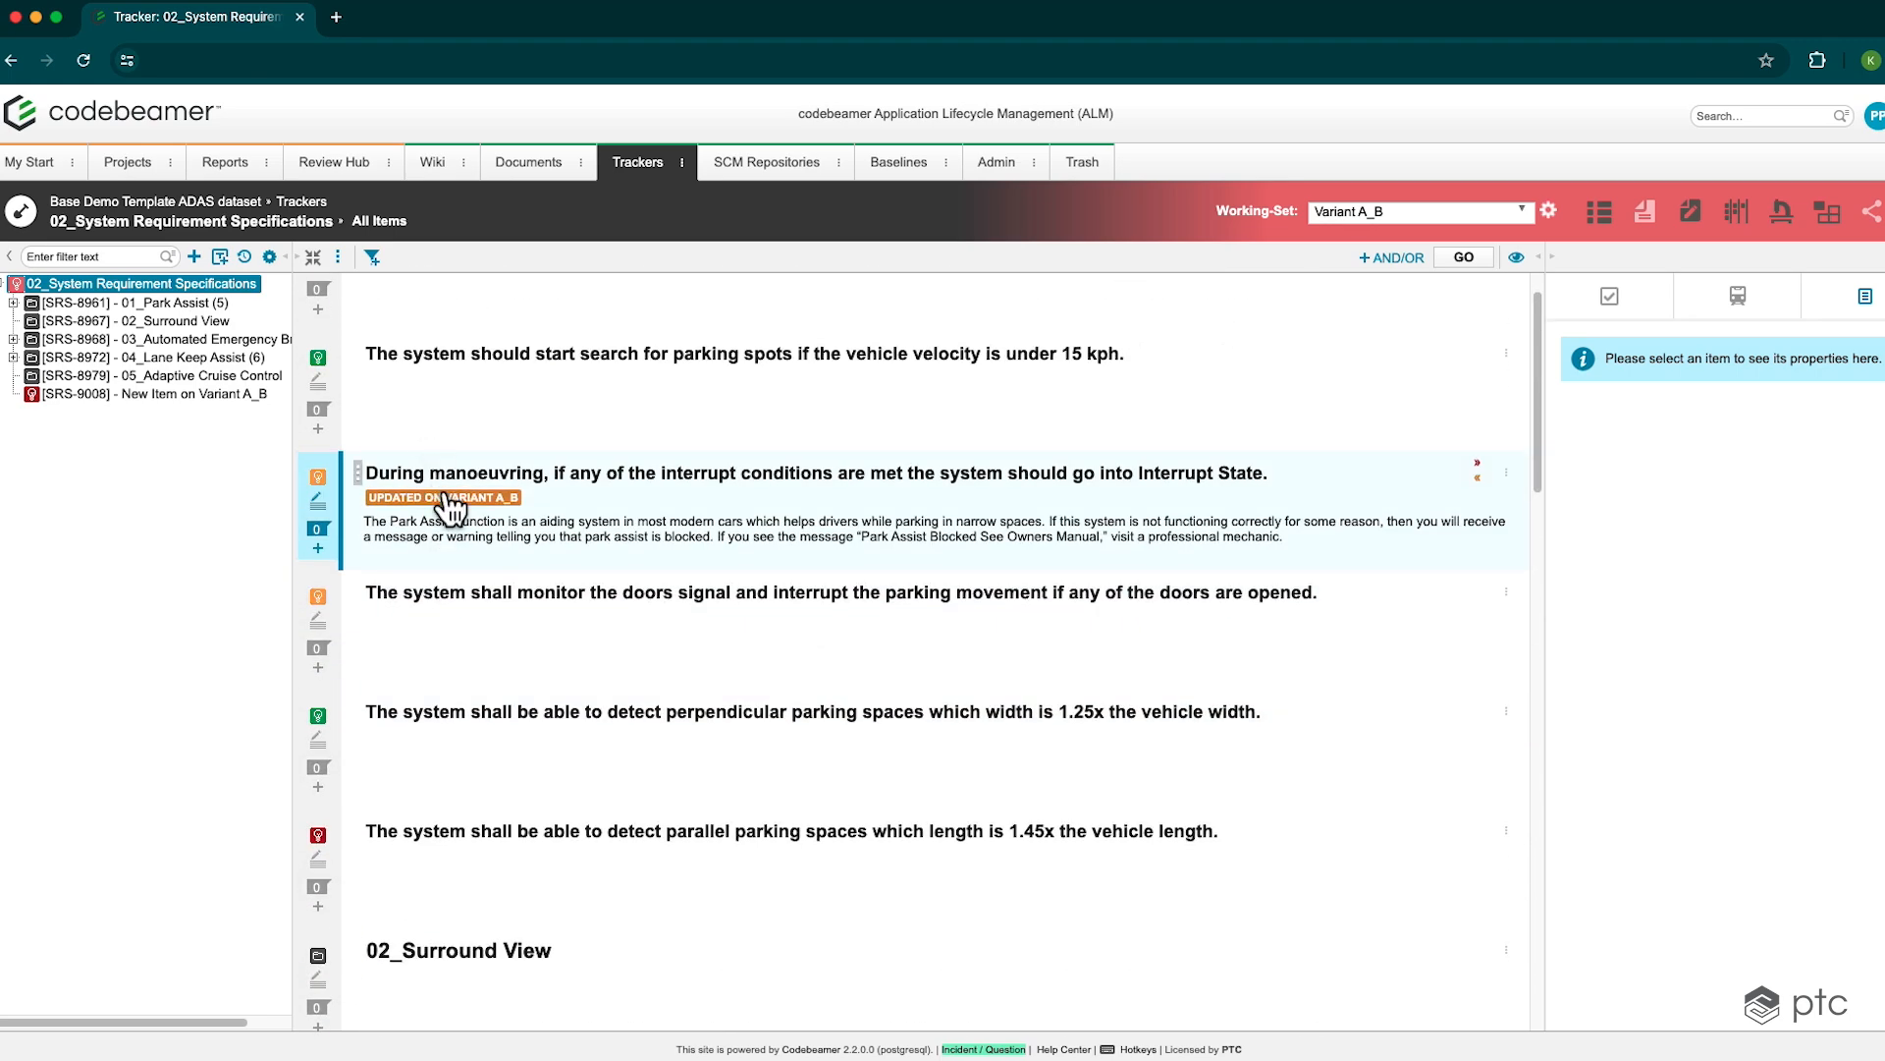
click(438, 534)
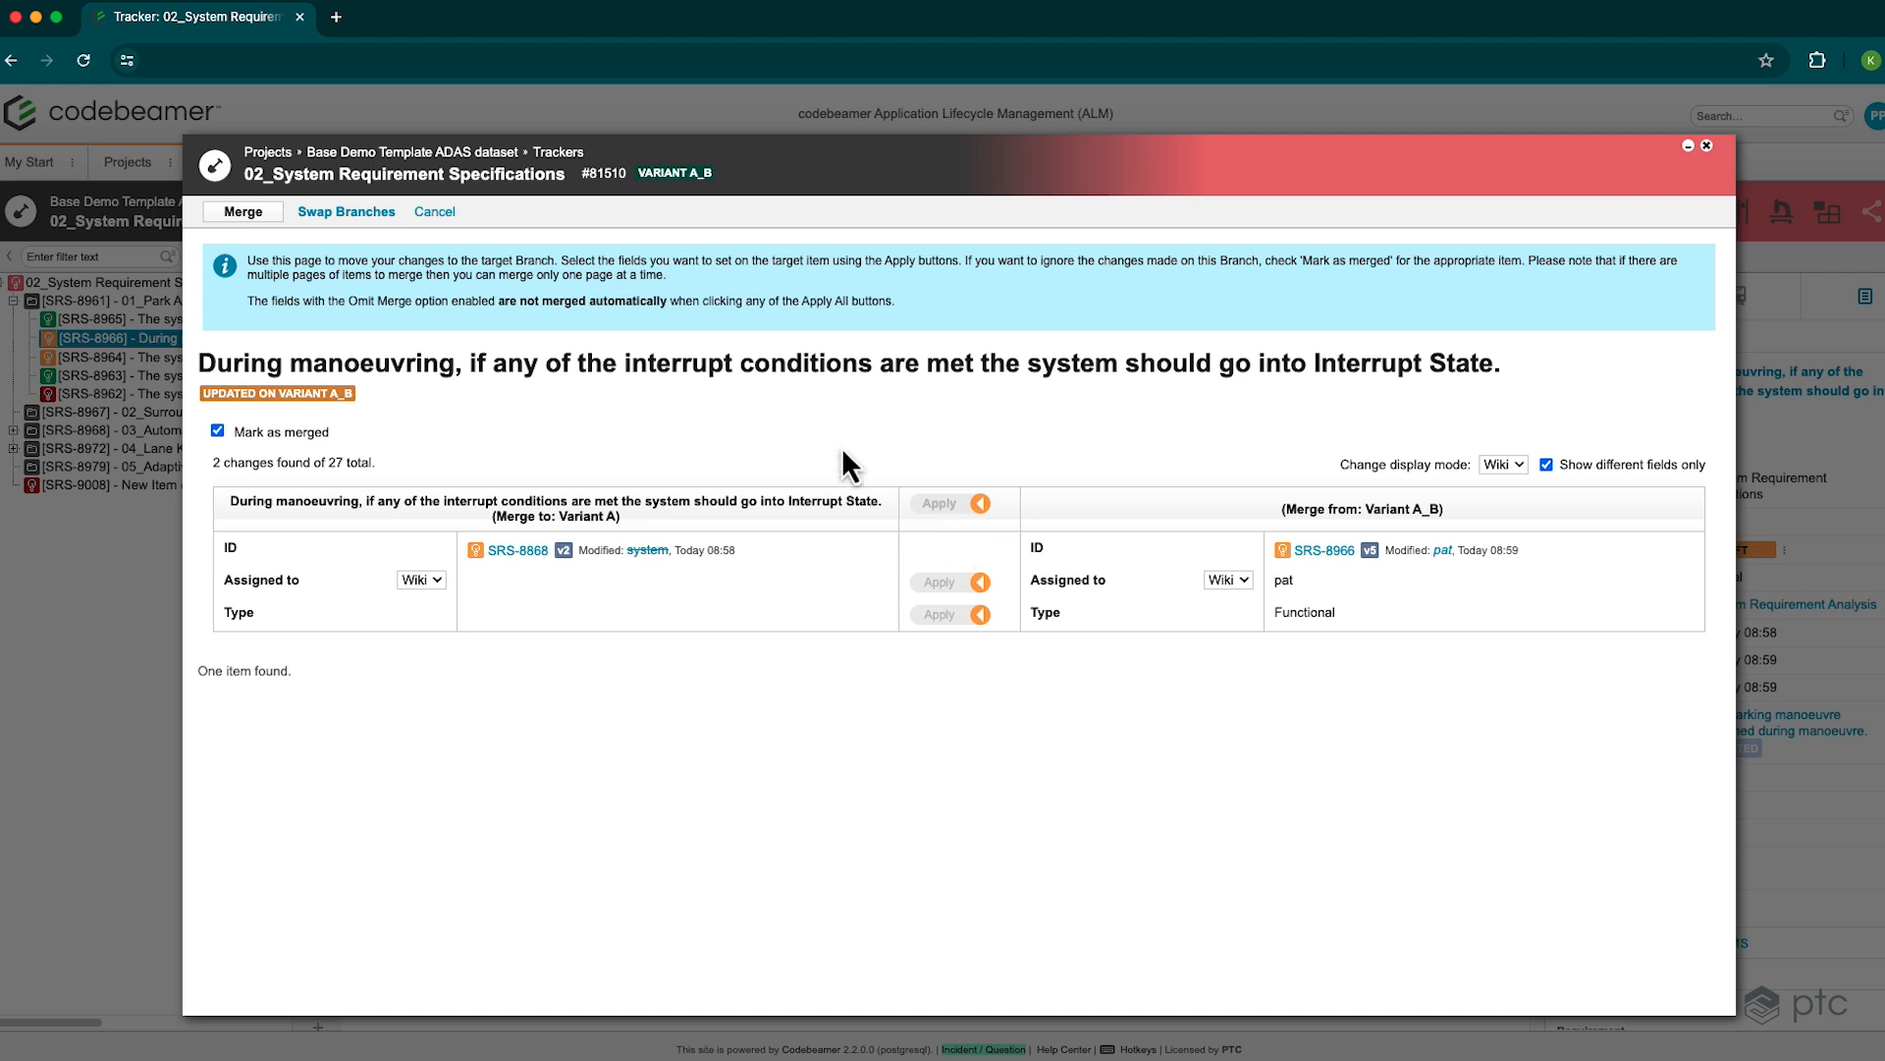
Close the single-requirement comparison and open the merge of all Variant A_B changes to the parent branch
click(430, 214)
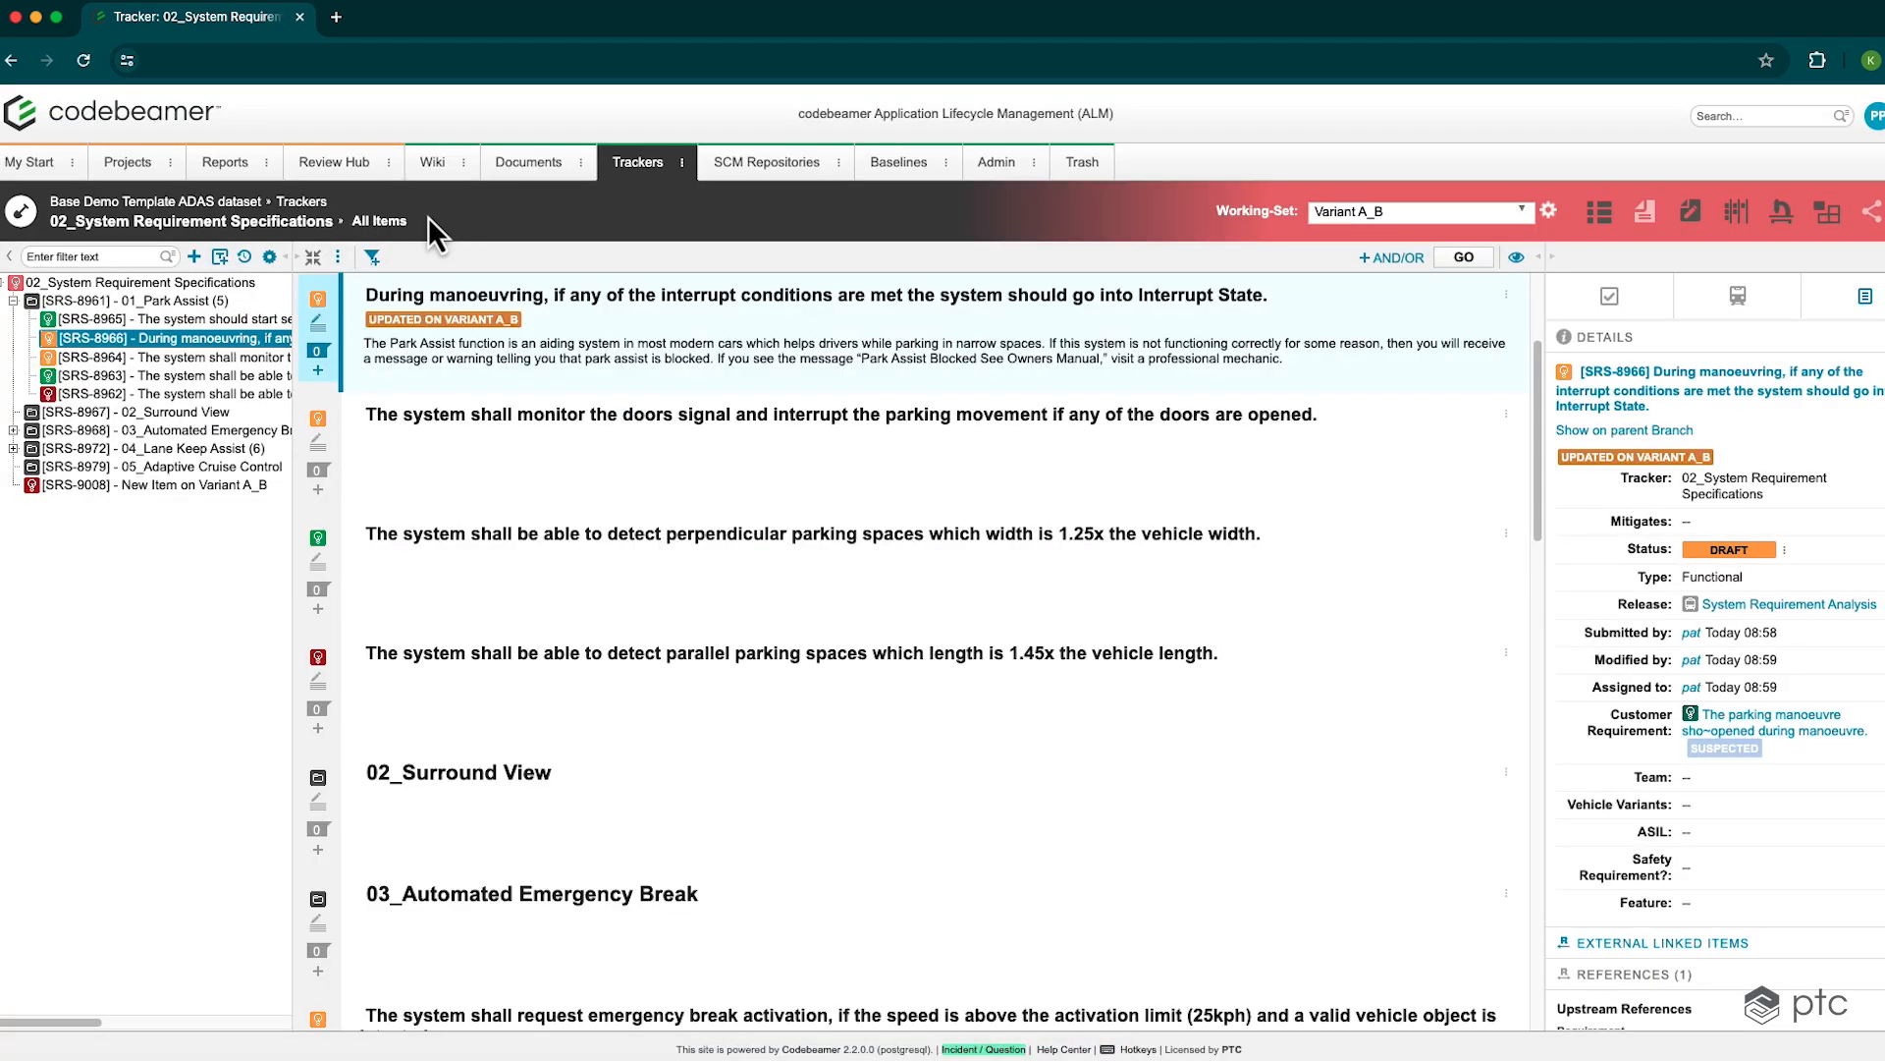
click(338, 257)
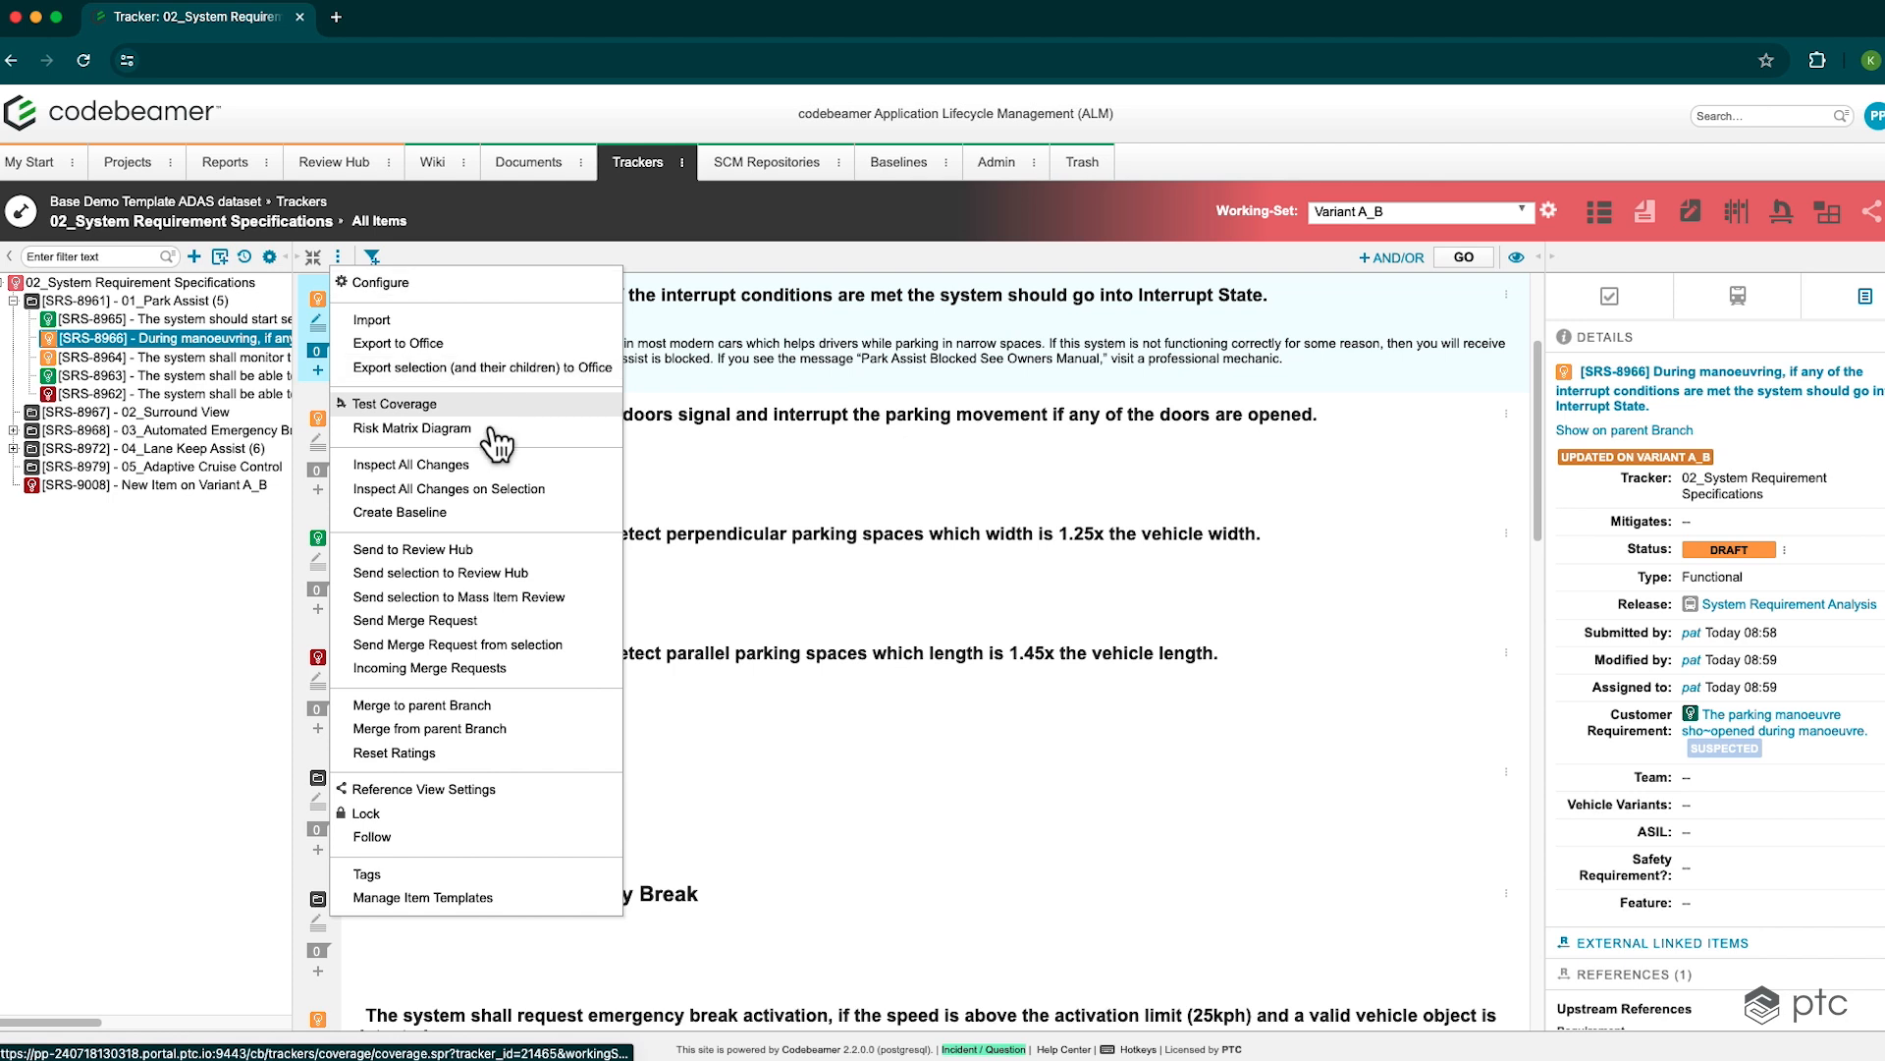
click(512, 715)
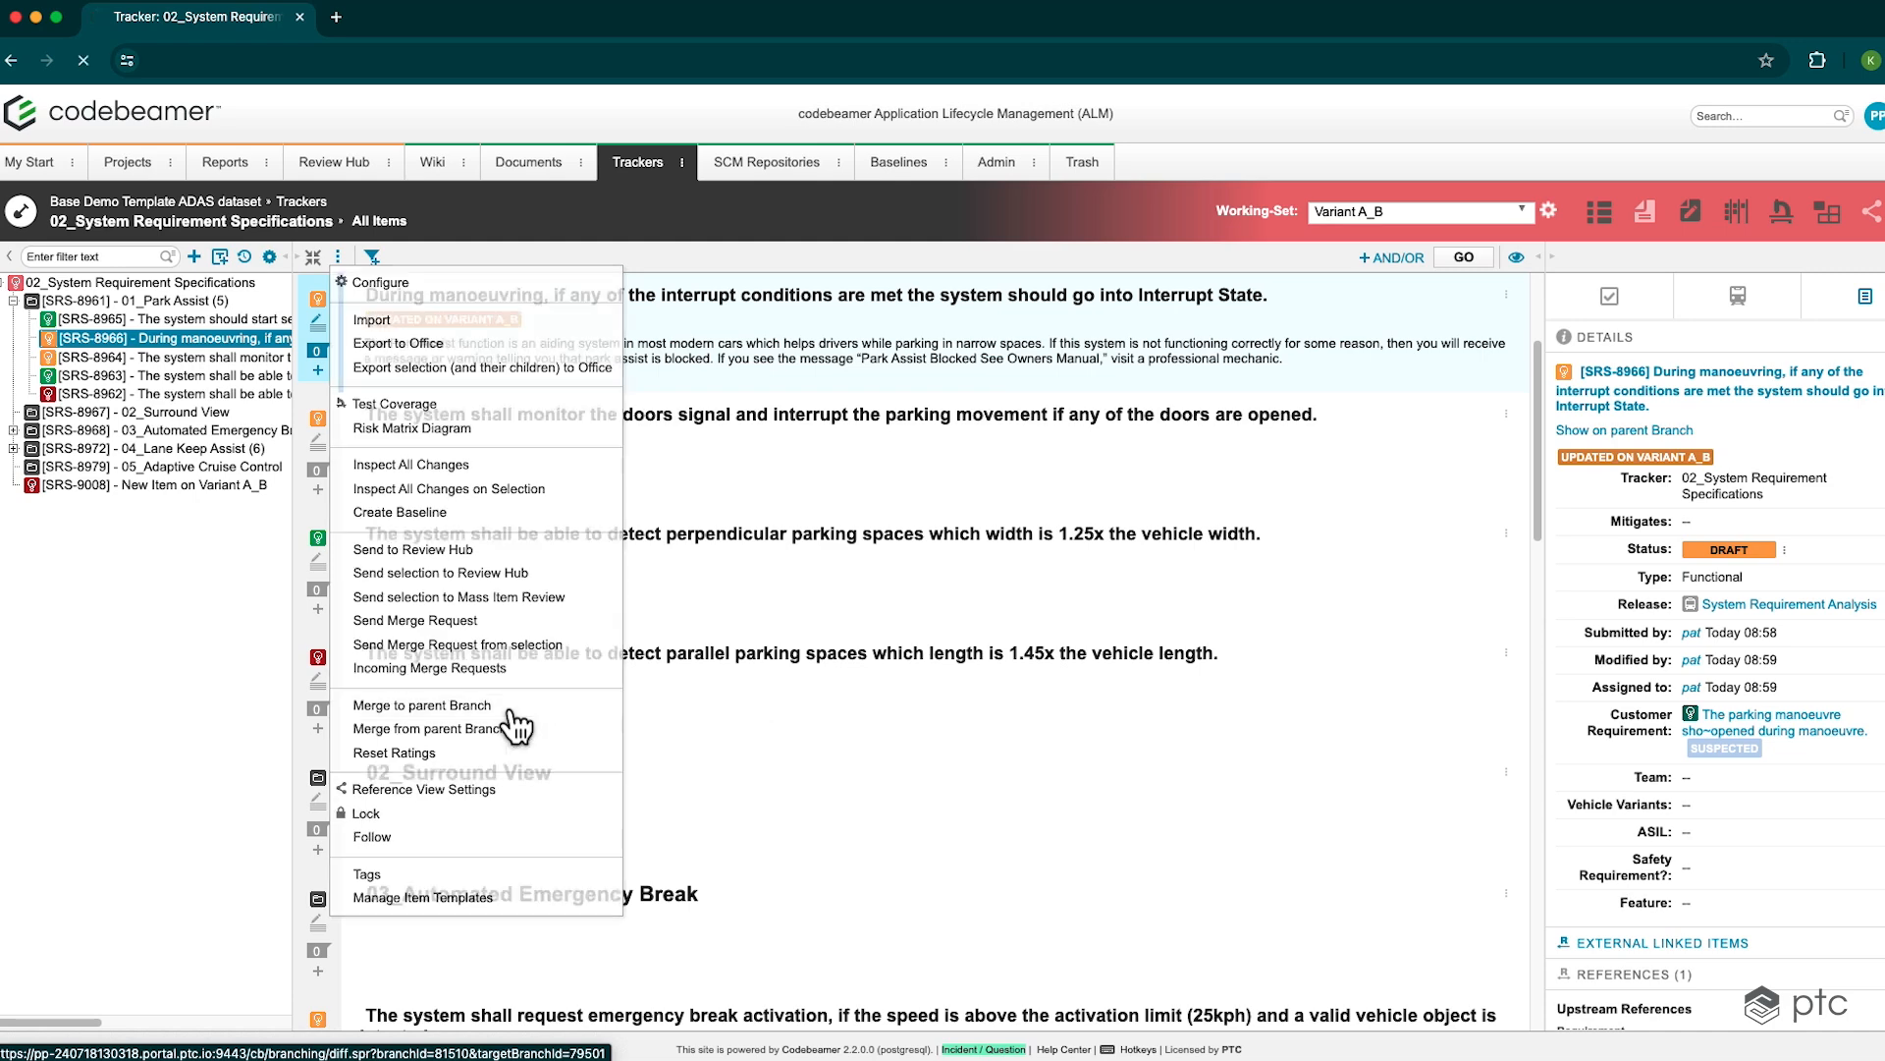
scroll(601, 645, down, 2)
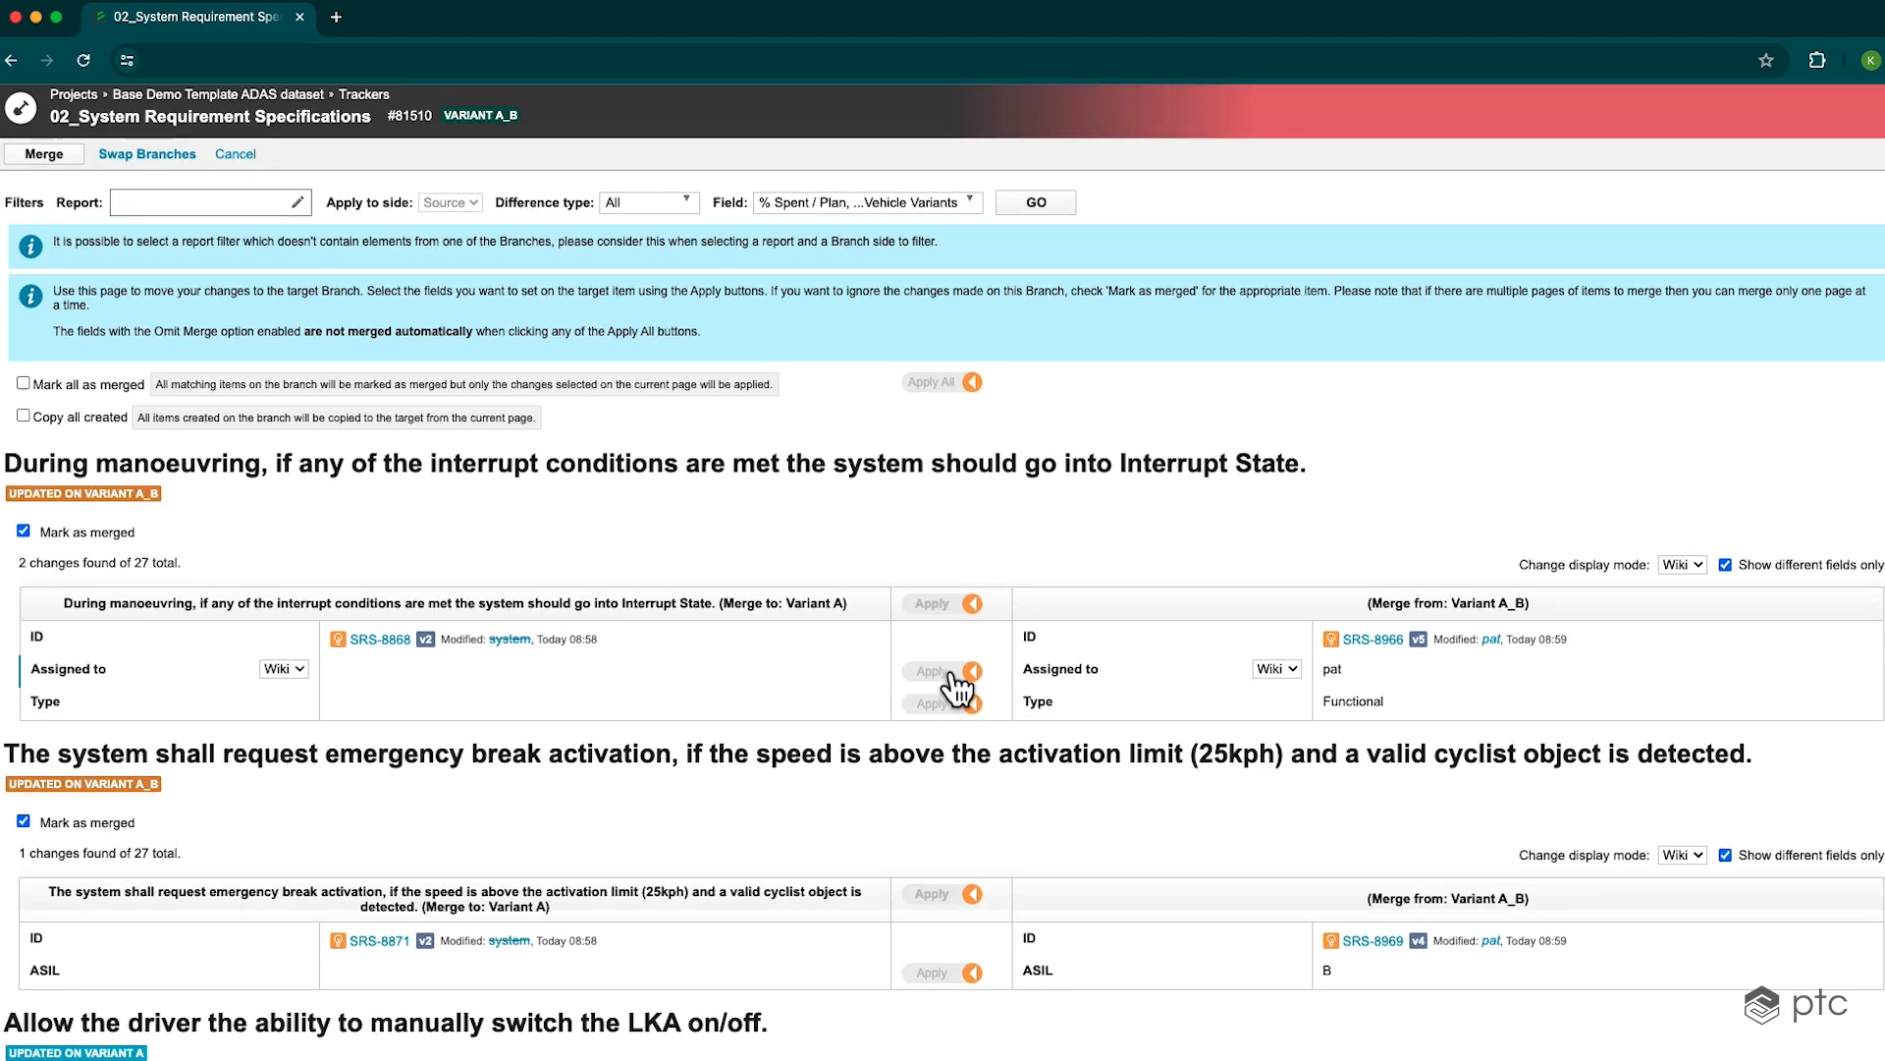
Try applying individual fields and whole items of the interrupt-conditions and emergency break requirements to Variant A
click(947, 671)
click(949, 703)
click(948, 704)
click(946, 672)
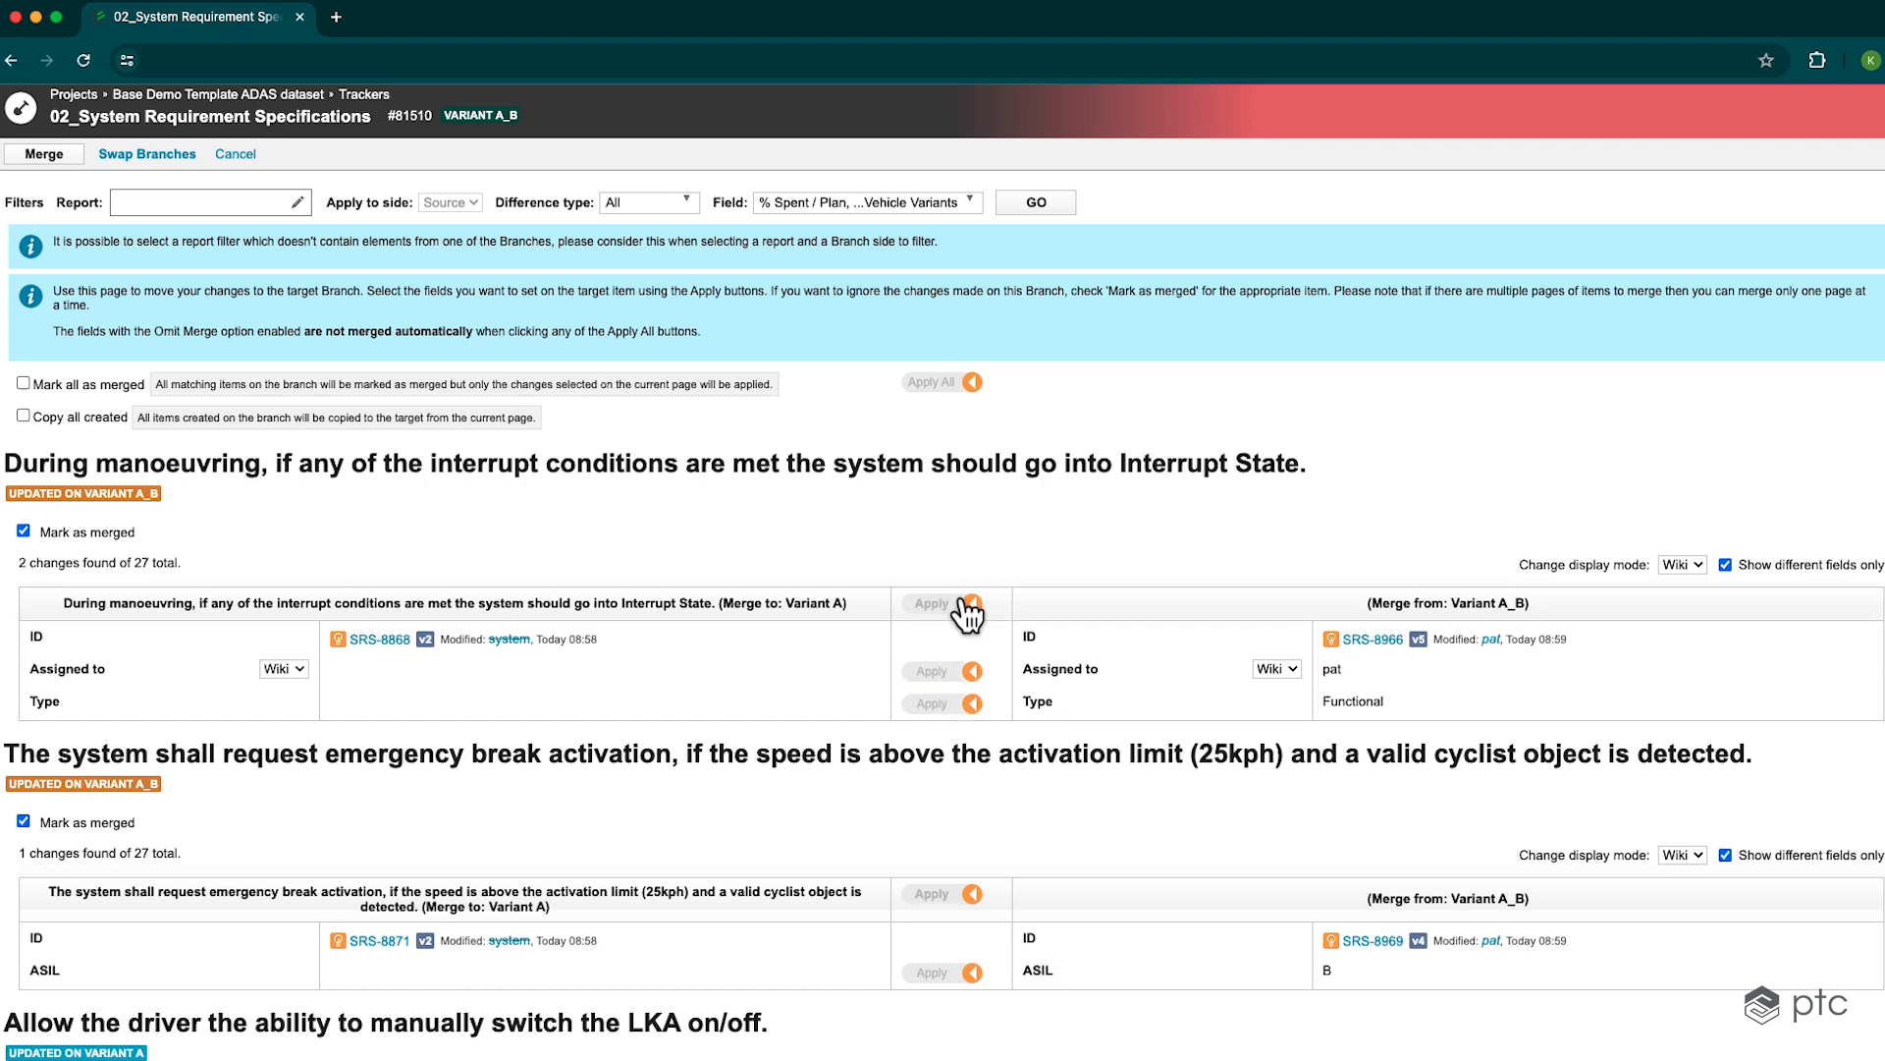
scroll(963, 611, down, 5)
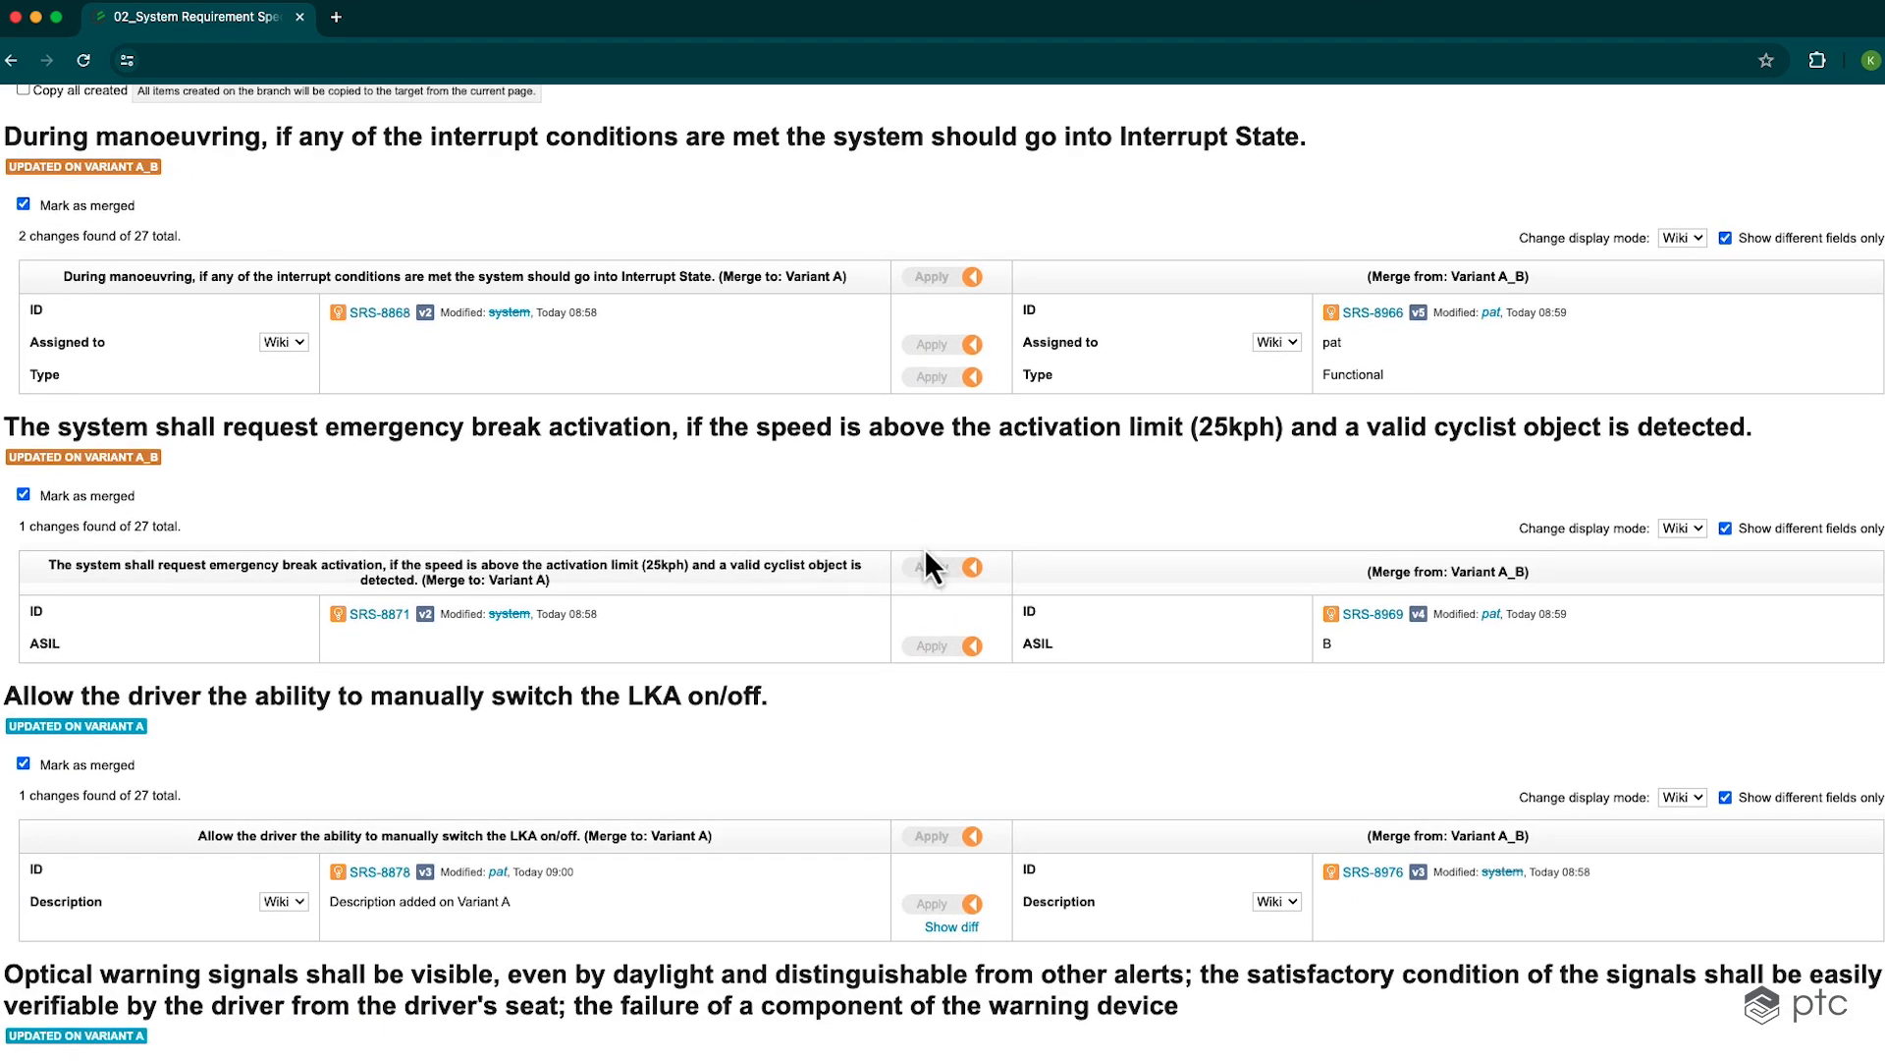
click(945, 568)
click(945, 567)
click(935, 277)
click(935, 277)
scroll(949, 324, up, 3)
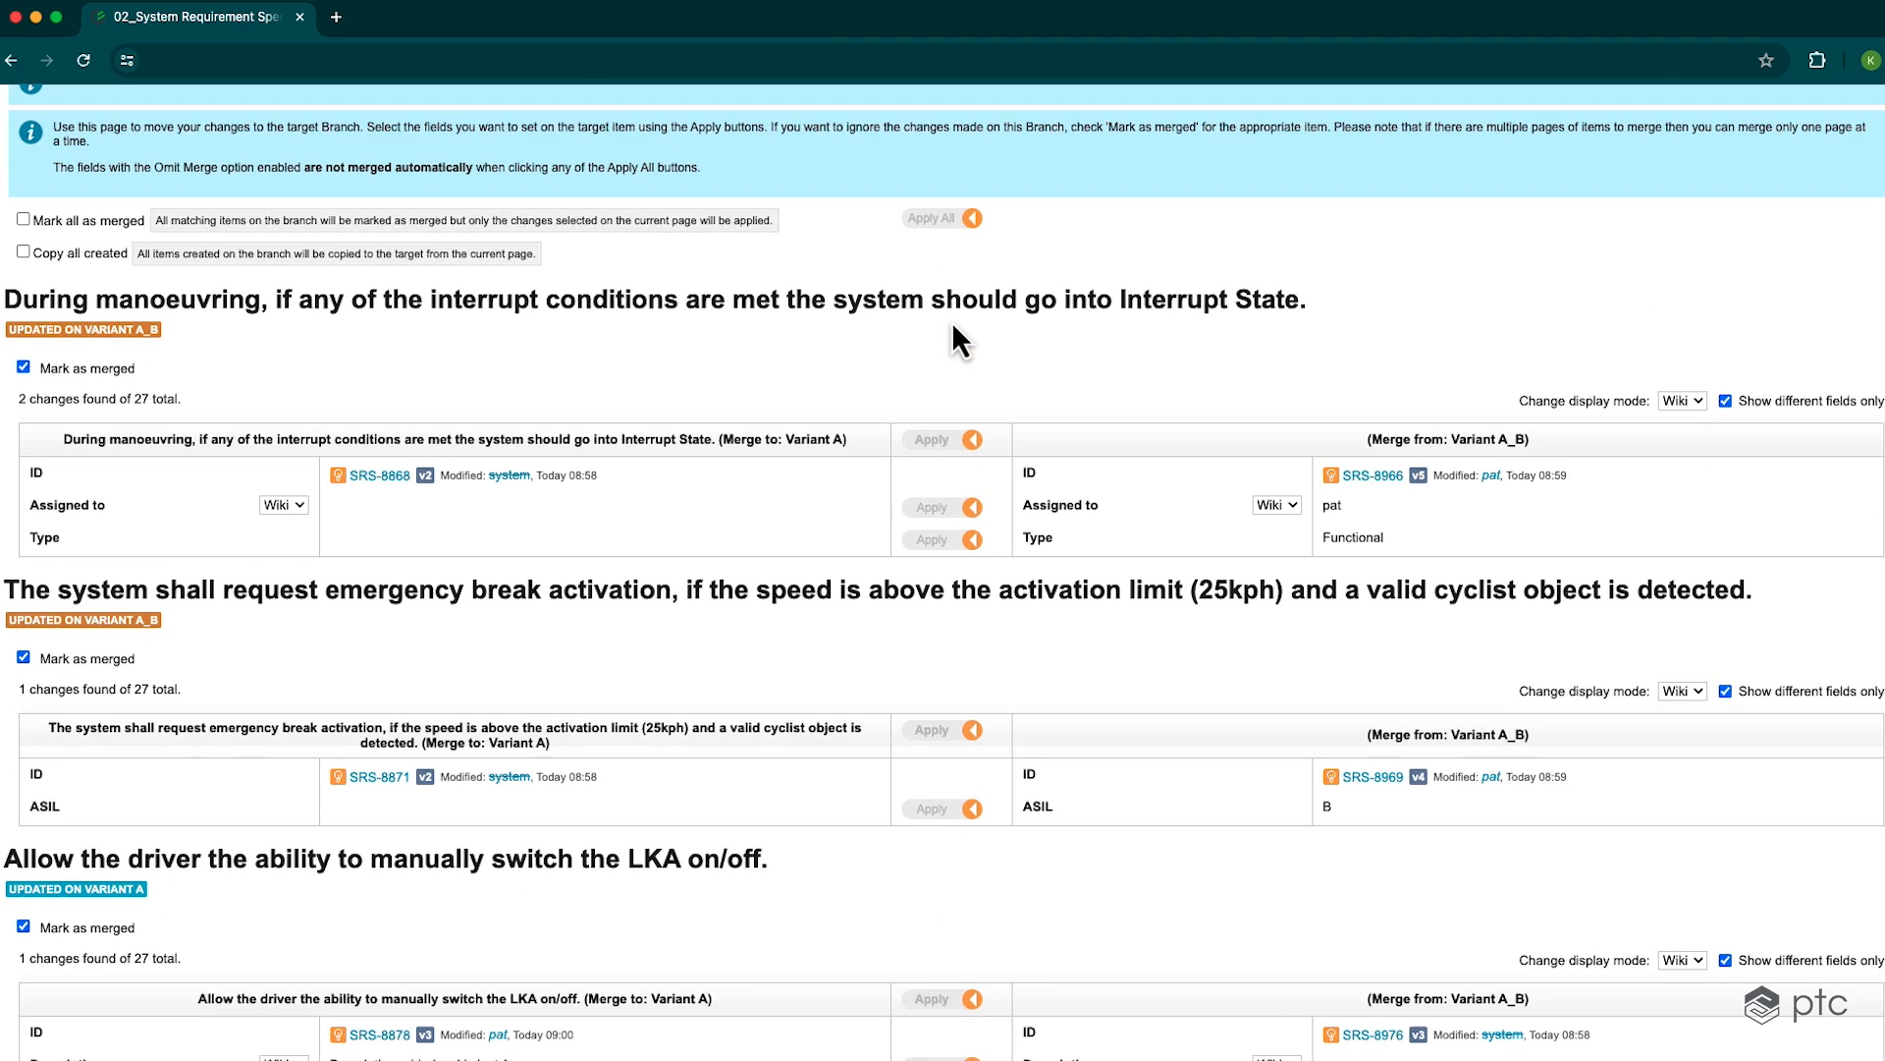
scroll(952, 321, up, 1)
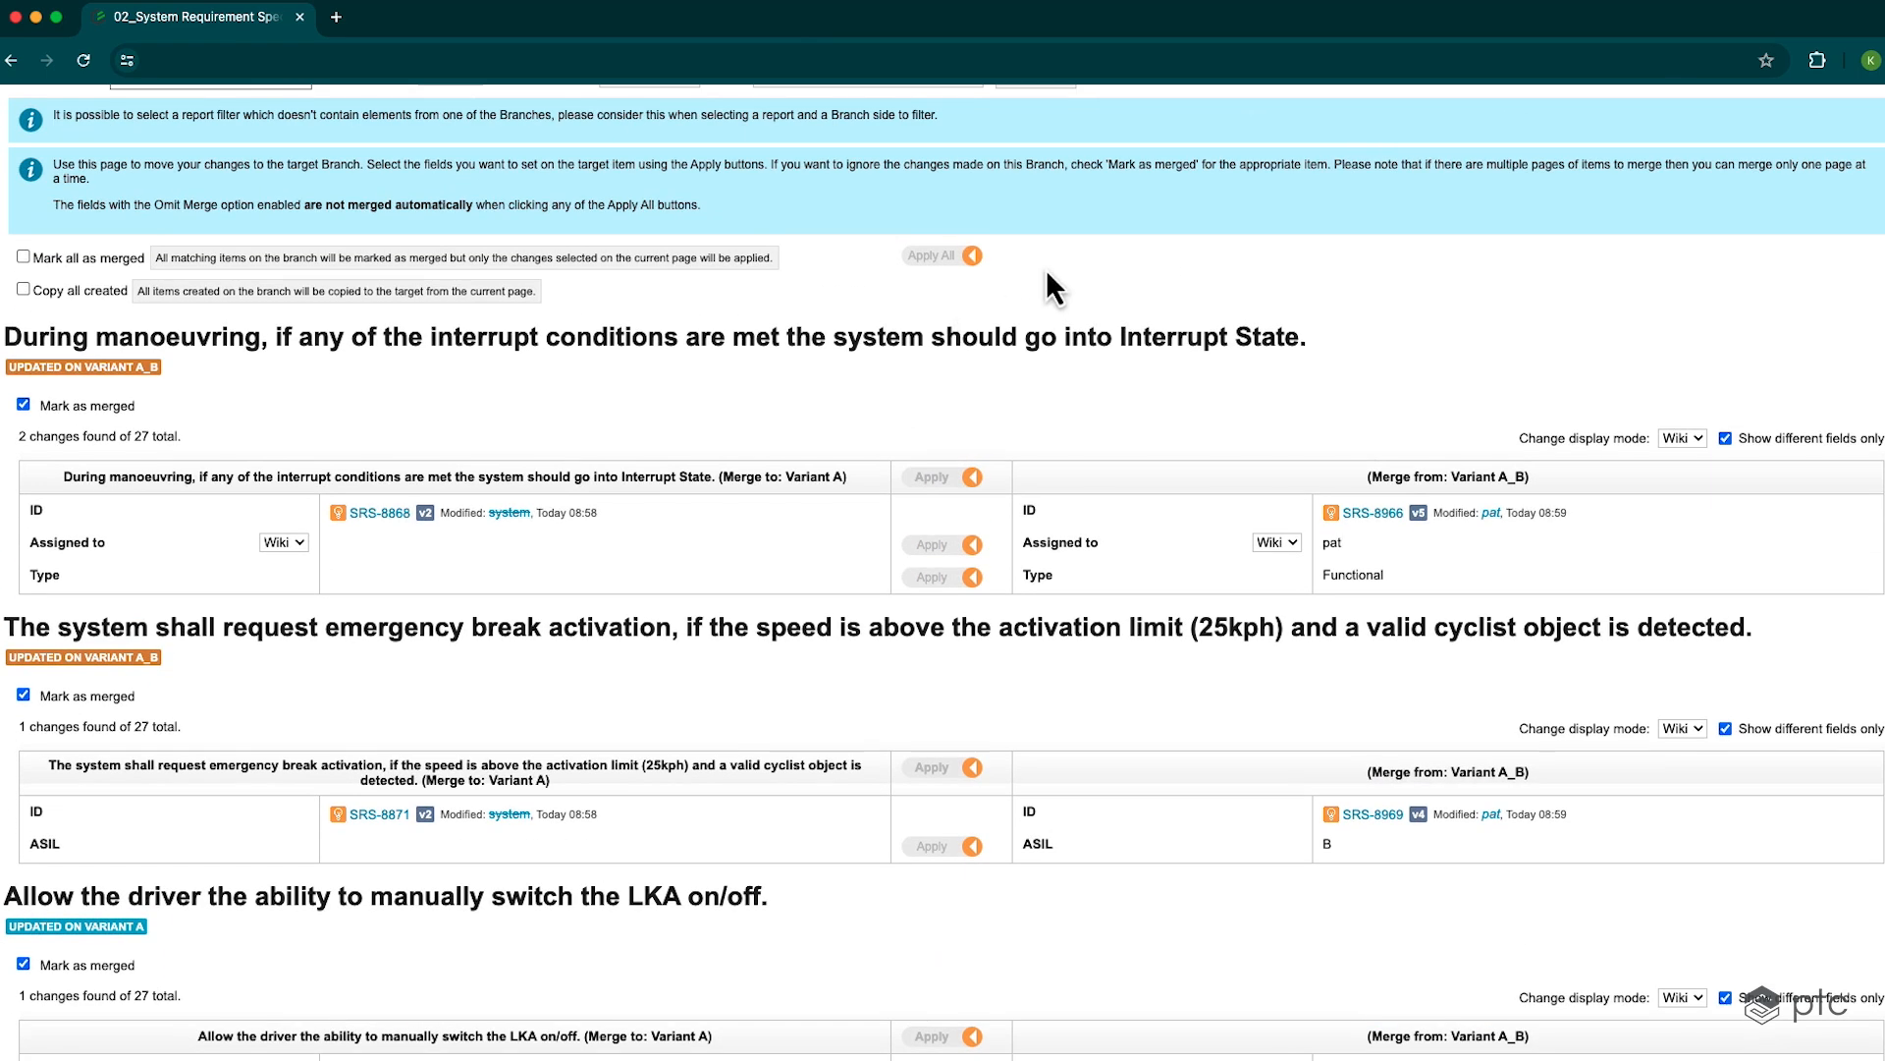
Apply all changes and include the copy of New Item on Variant A_B, then merge them into Variant A
click(957, 260)
scroll(963, 276, down, 10)
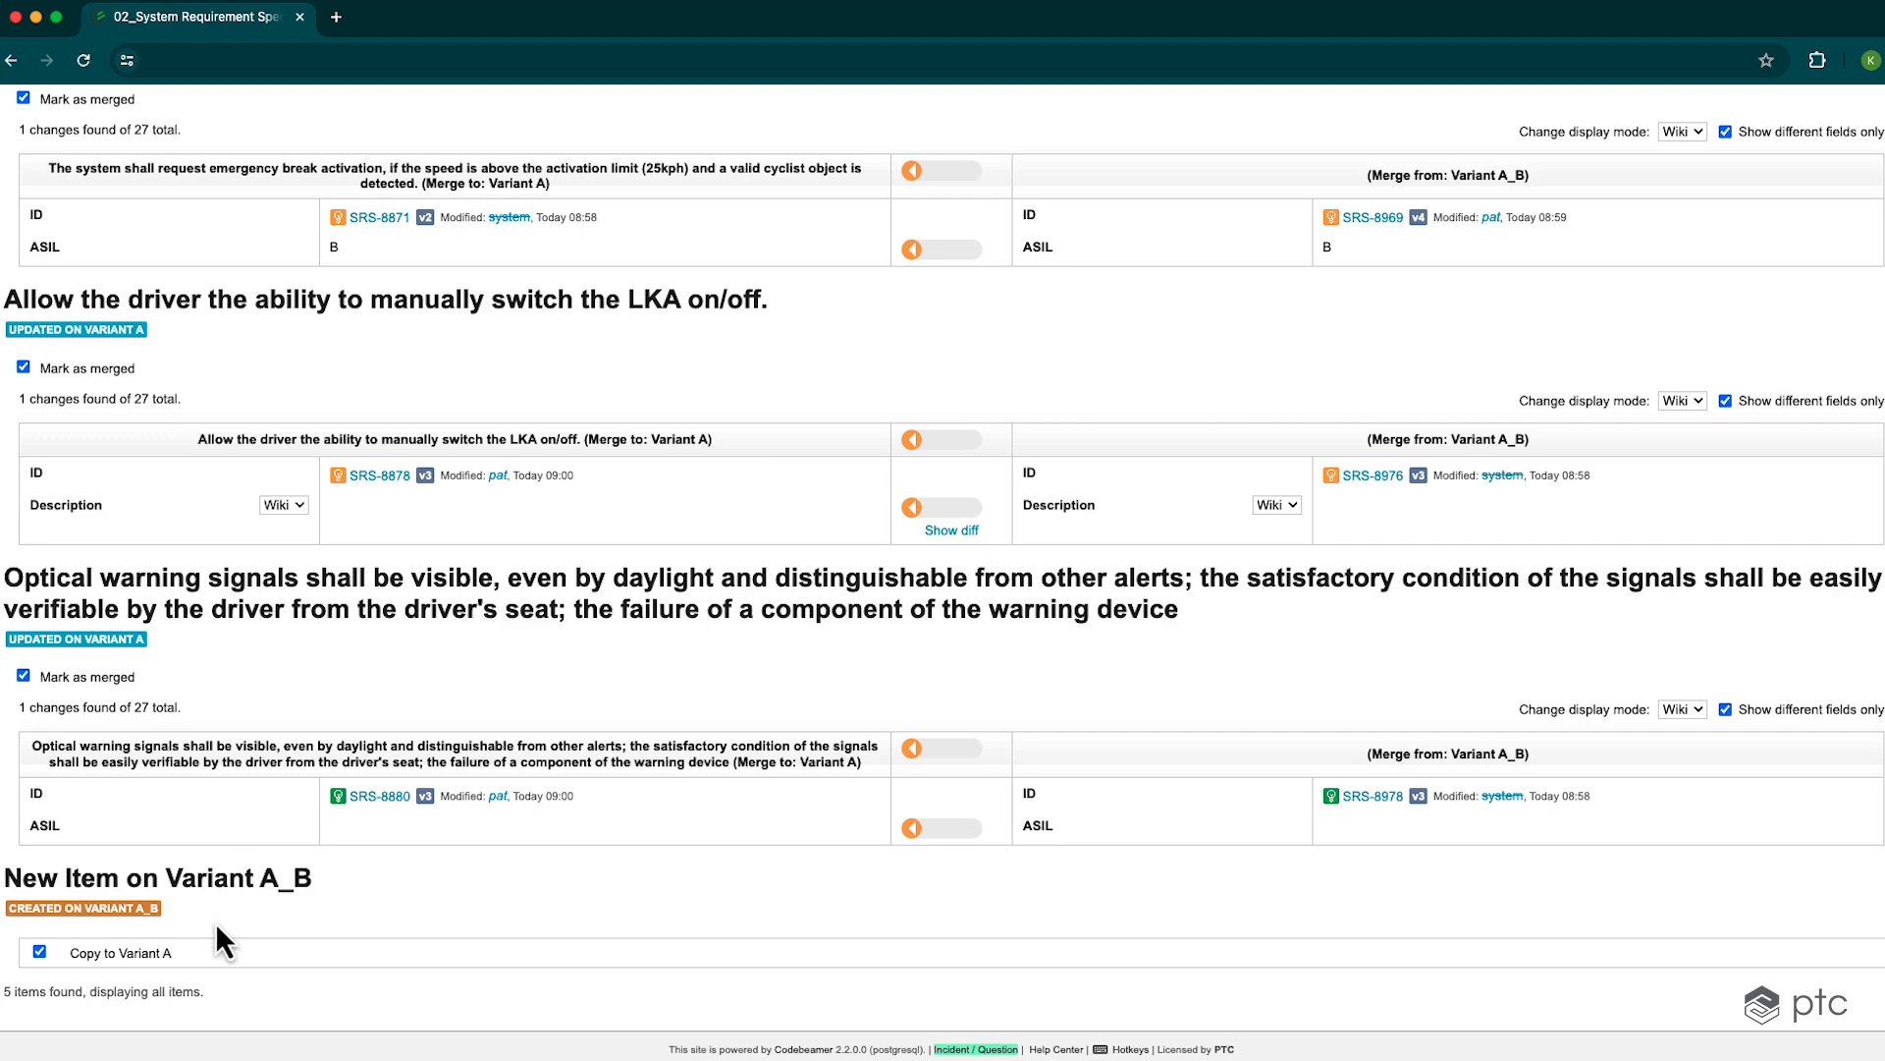
scroll(210, 899, up, 5)
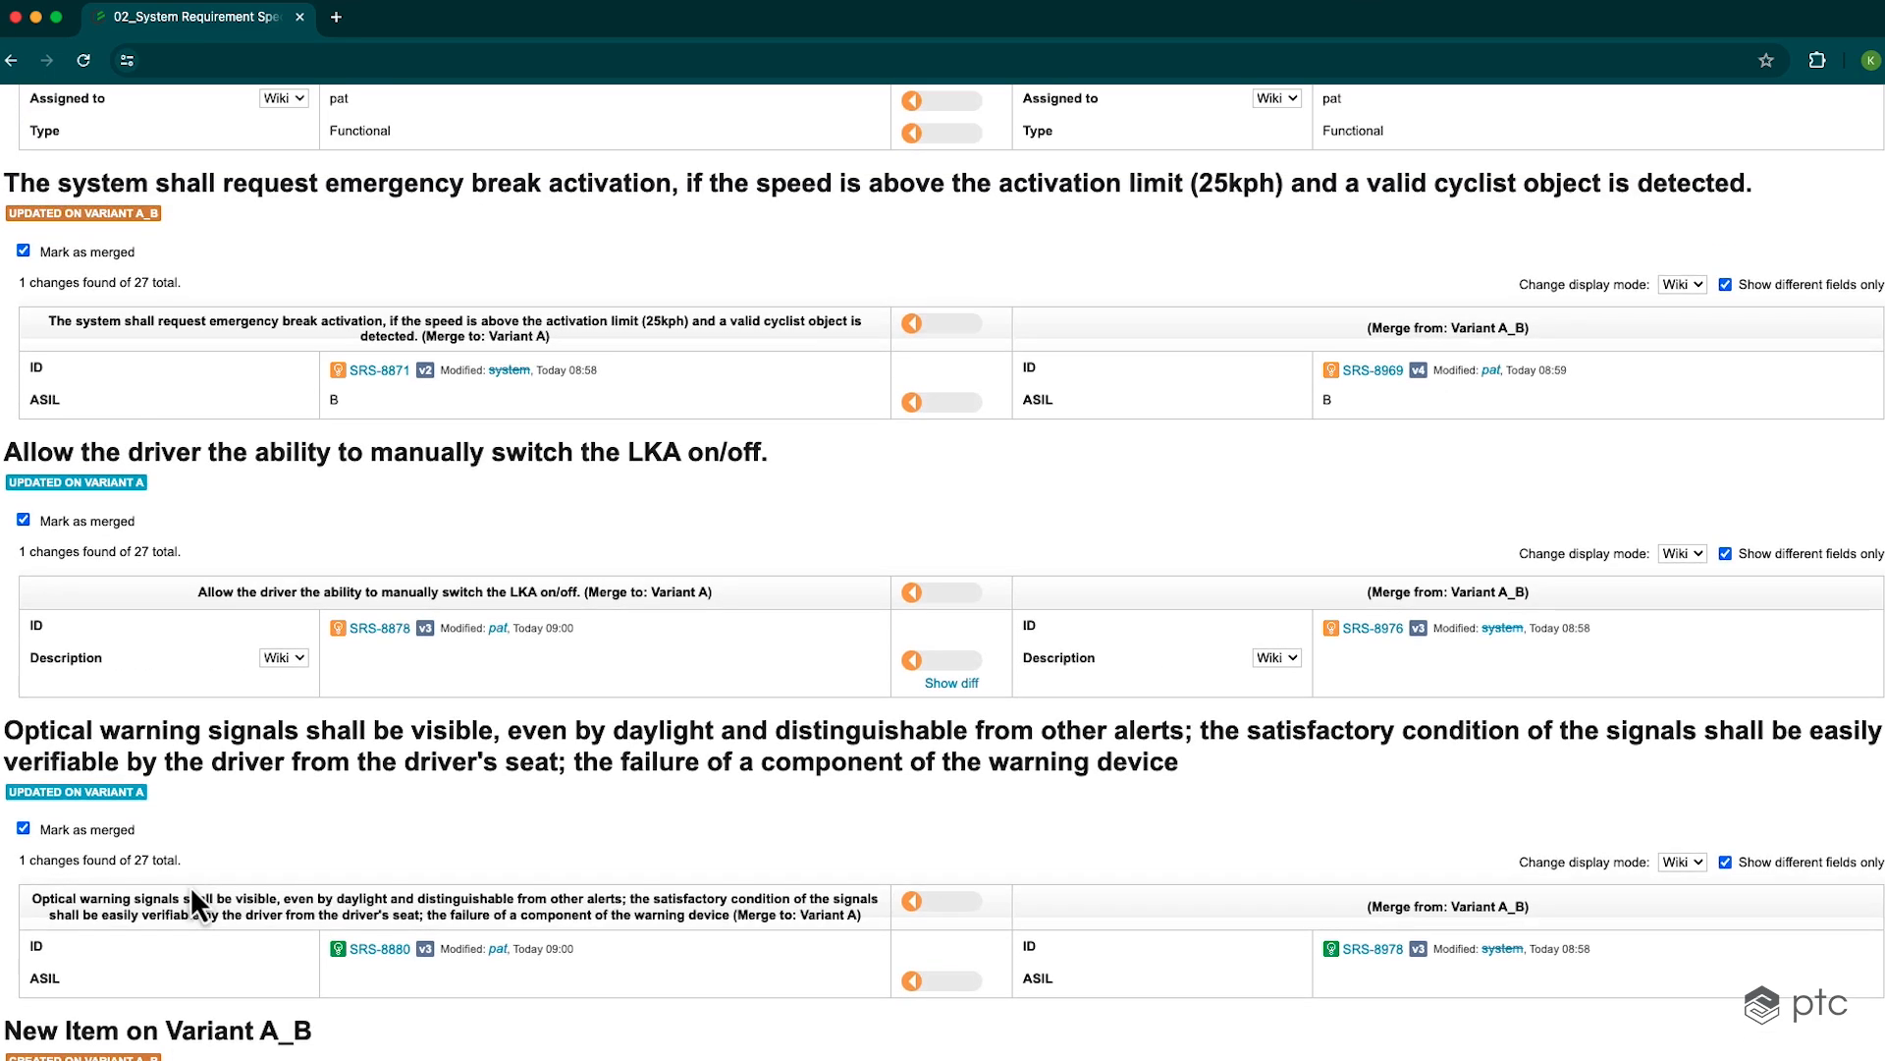
scroll(192, 886, up, 7)
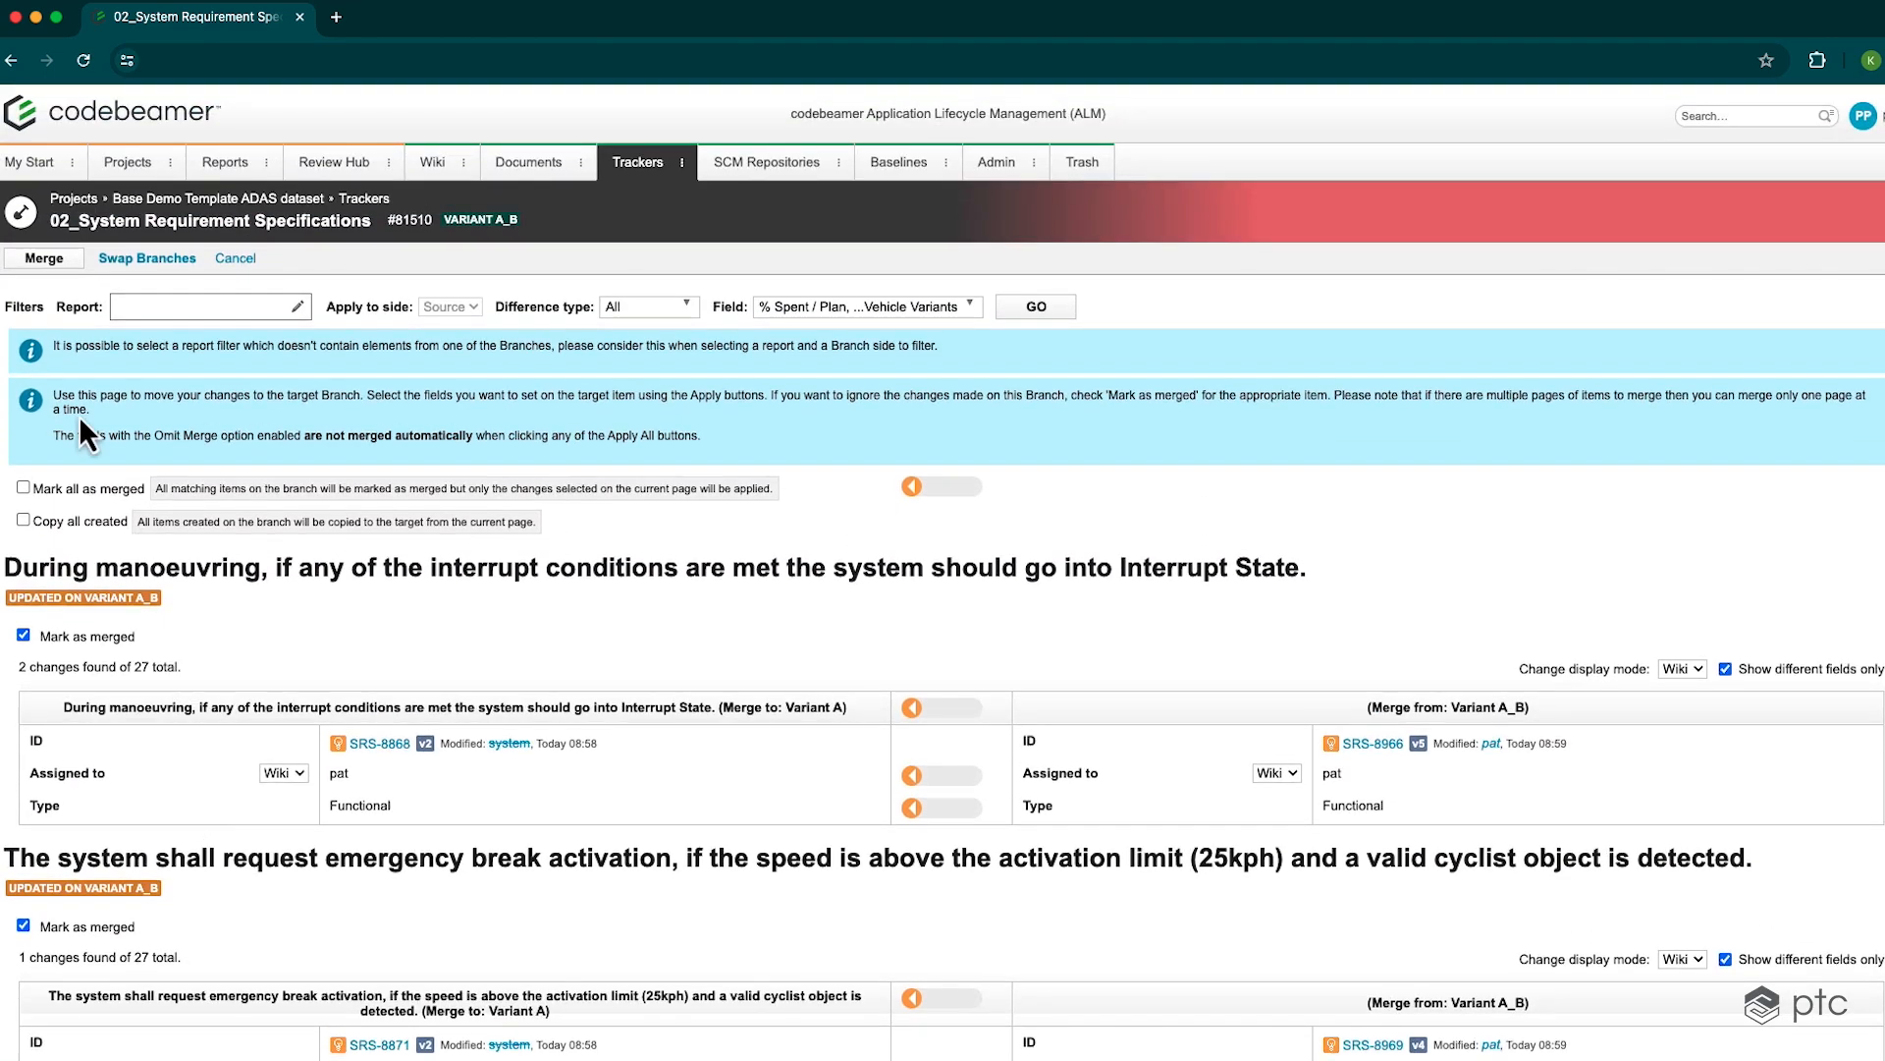
click(69, 259)
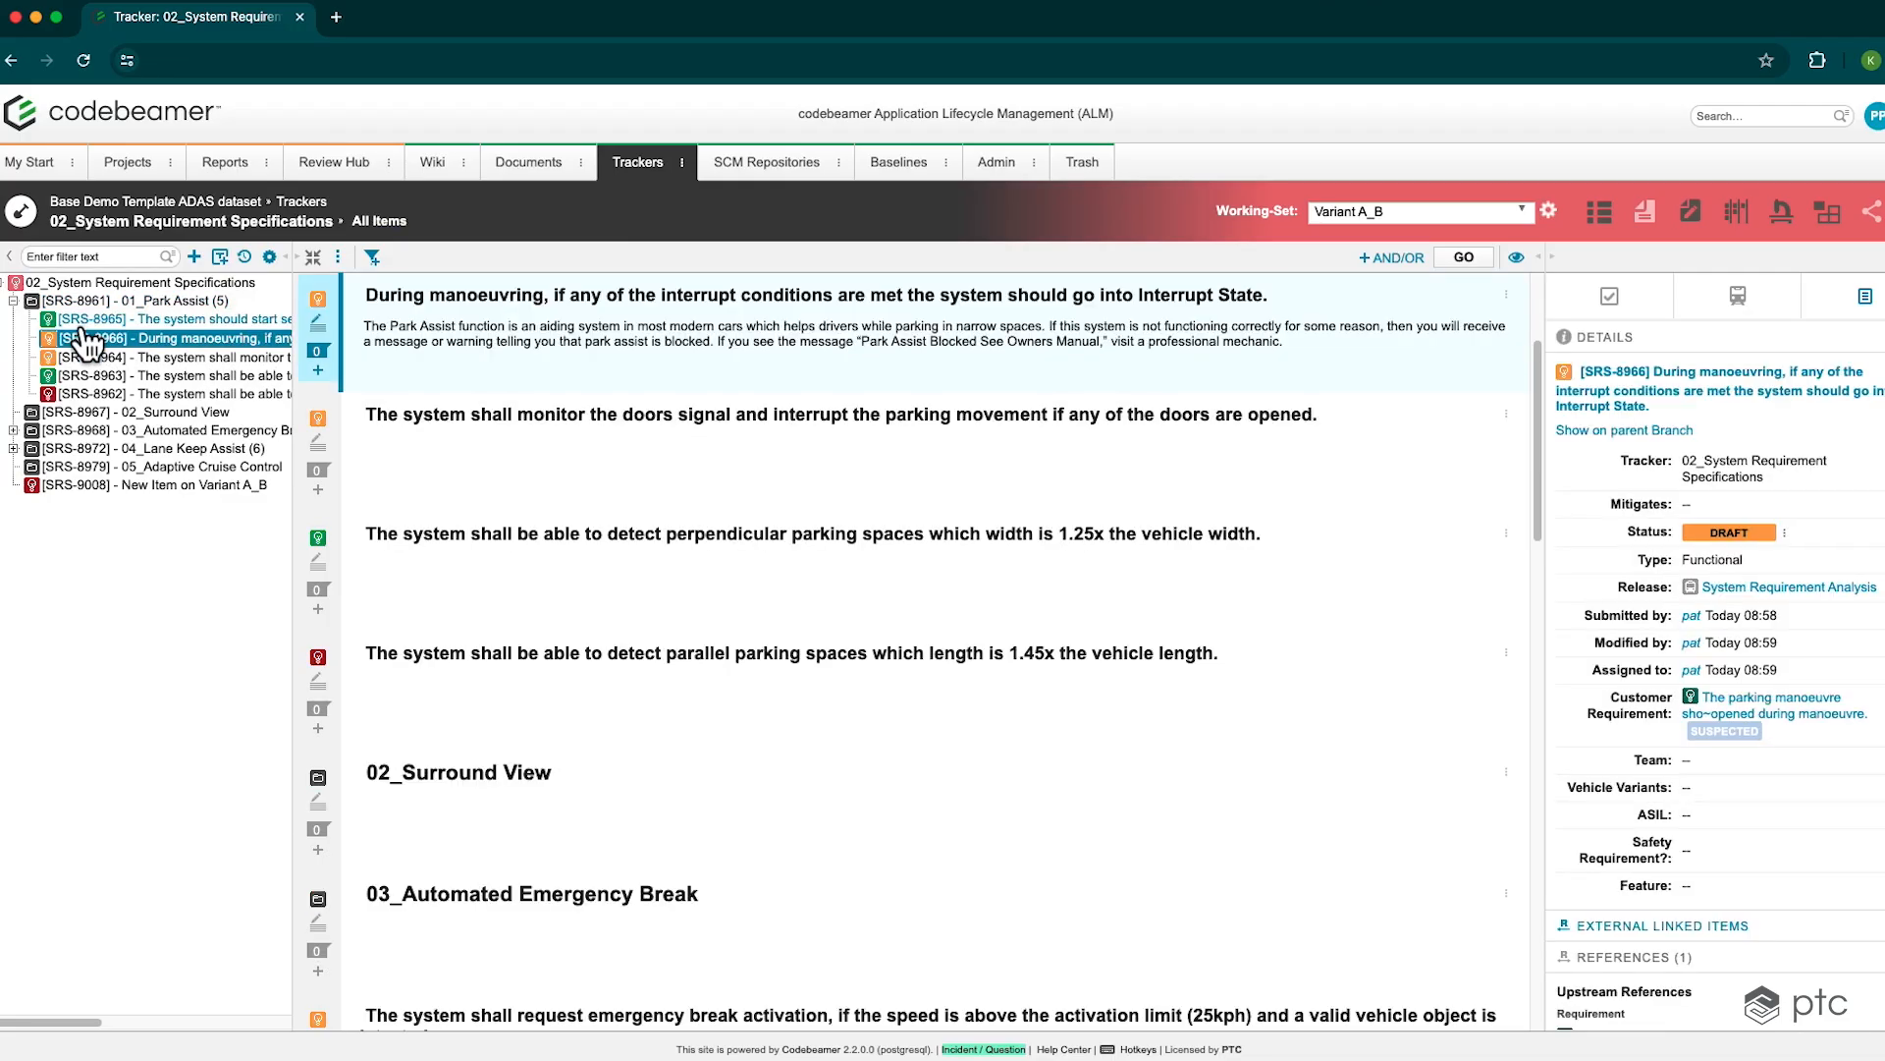
Switch to the Variant A working set and examine the change badges on the merged requirements and created items
click(1337, 221)
click(1354, 302)
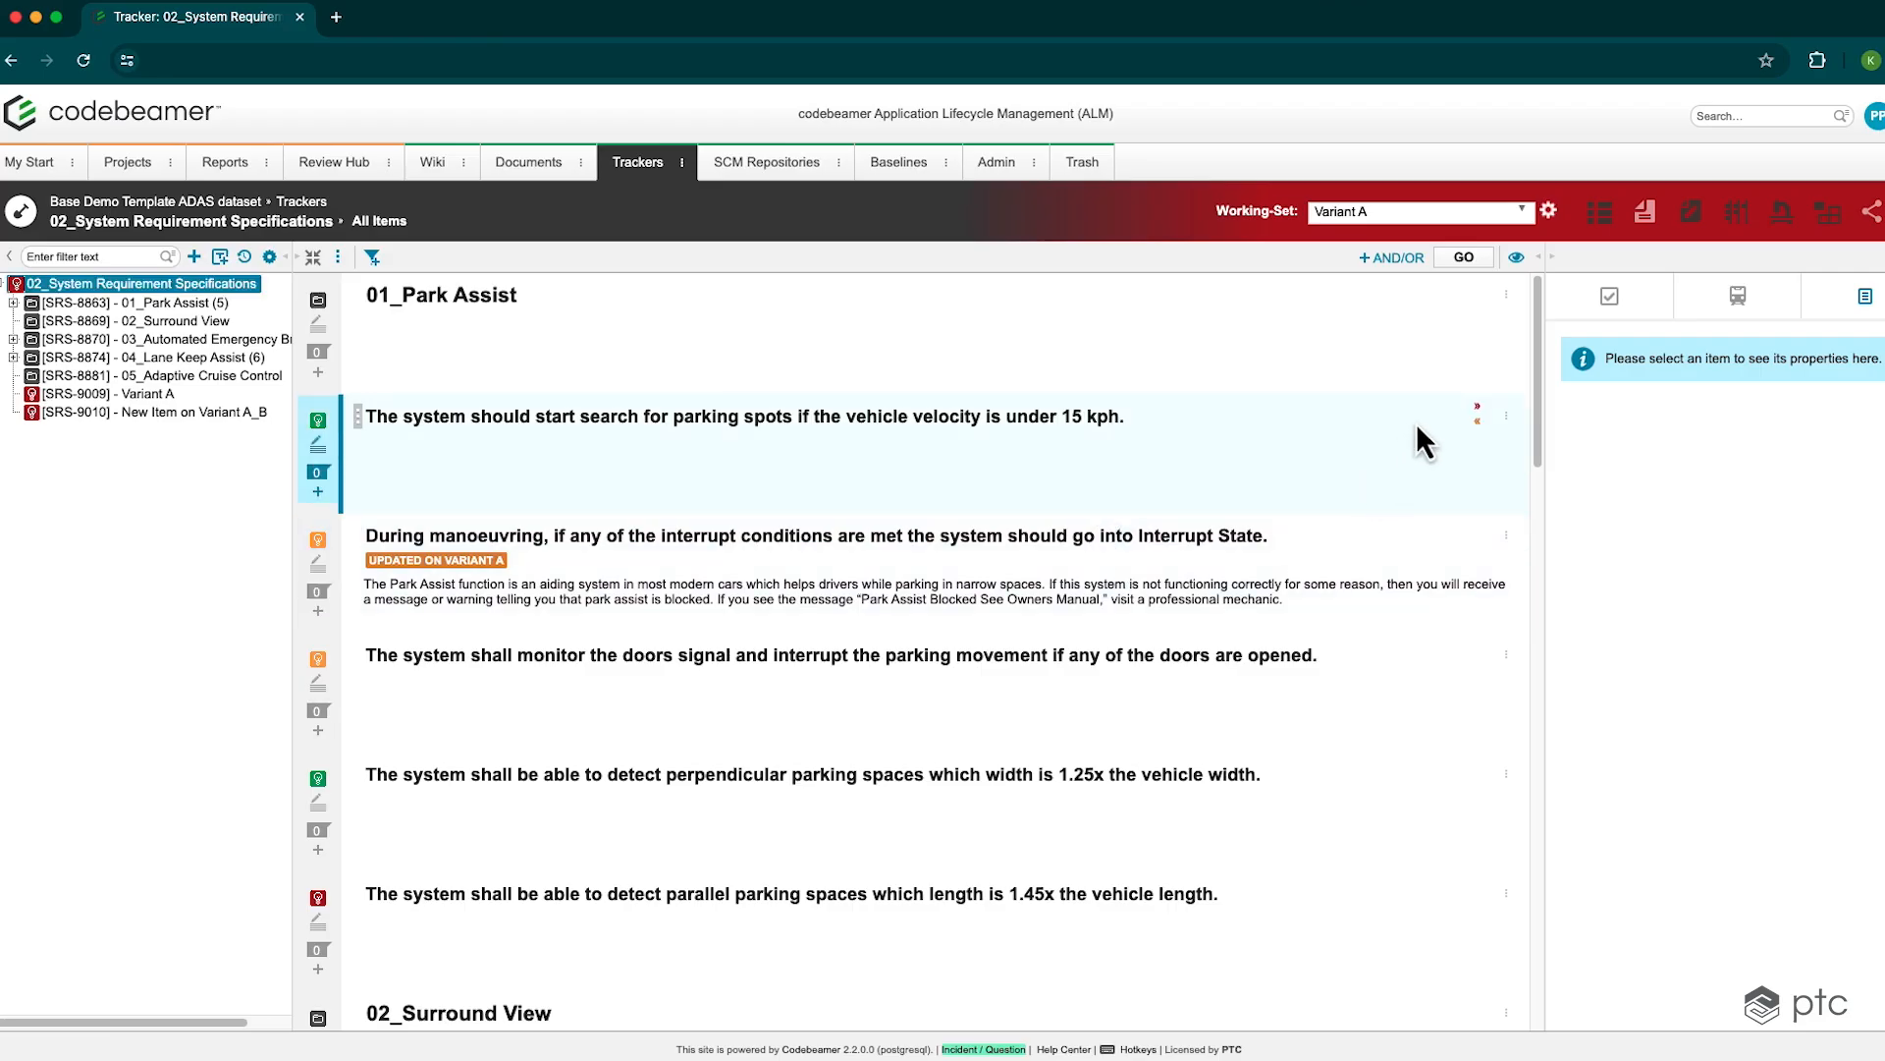
drag(1534, 380, 1547, 953)
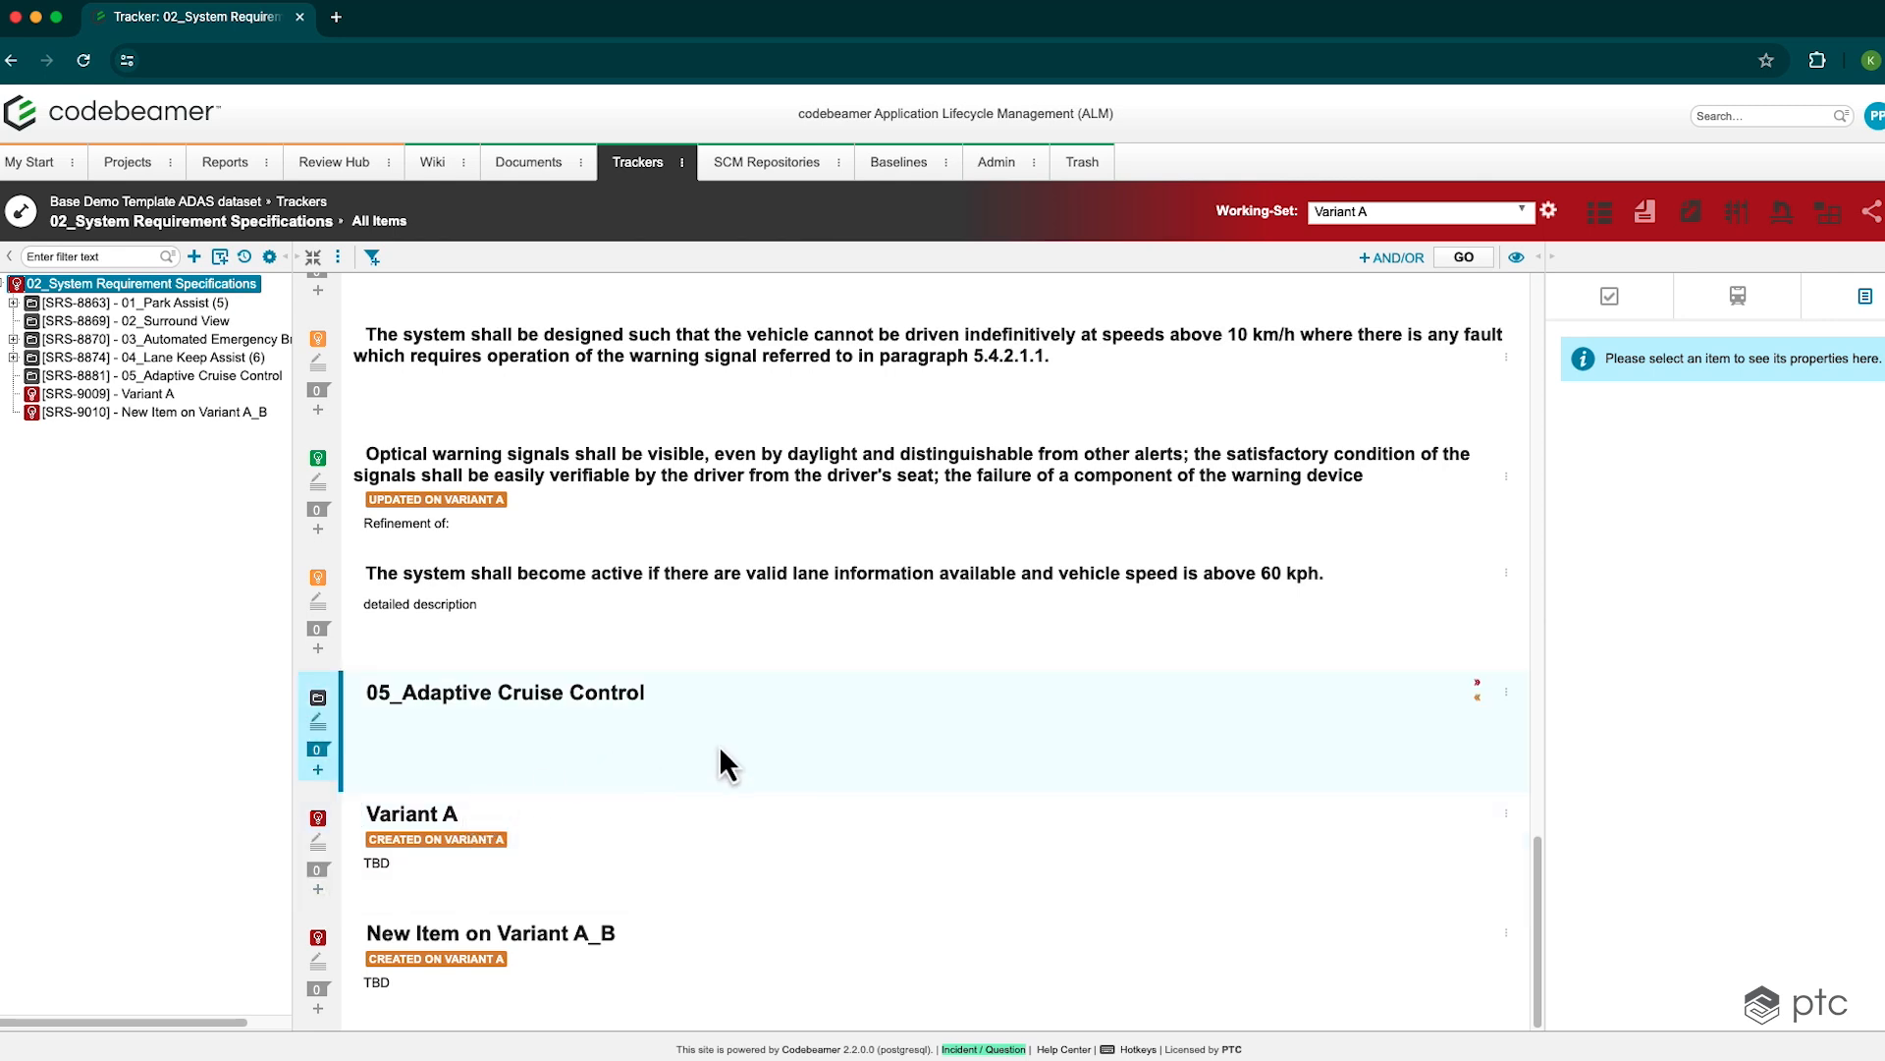
Open the merge of Variant A to the Default Working-Set and apply all changes
click(339, 259)
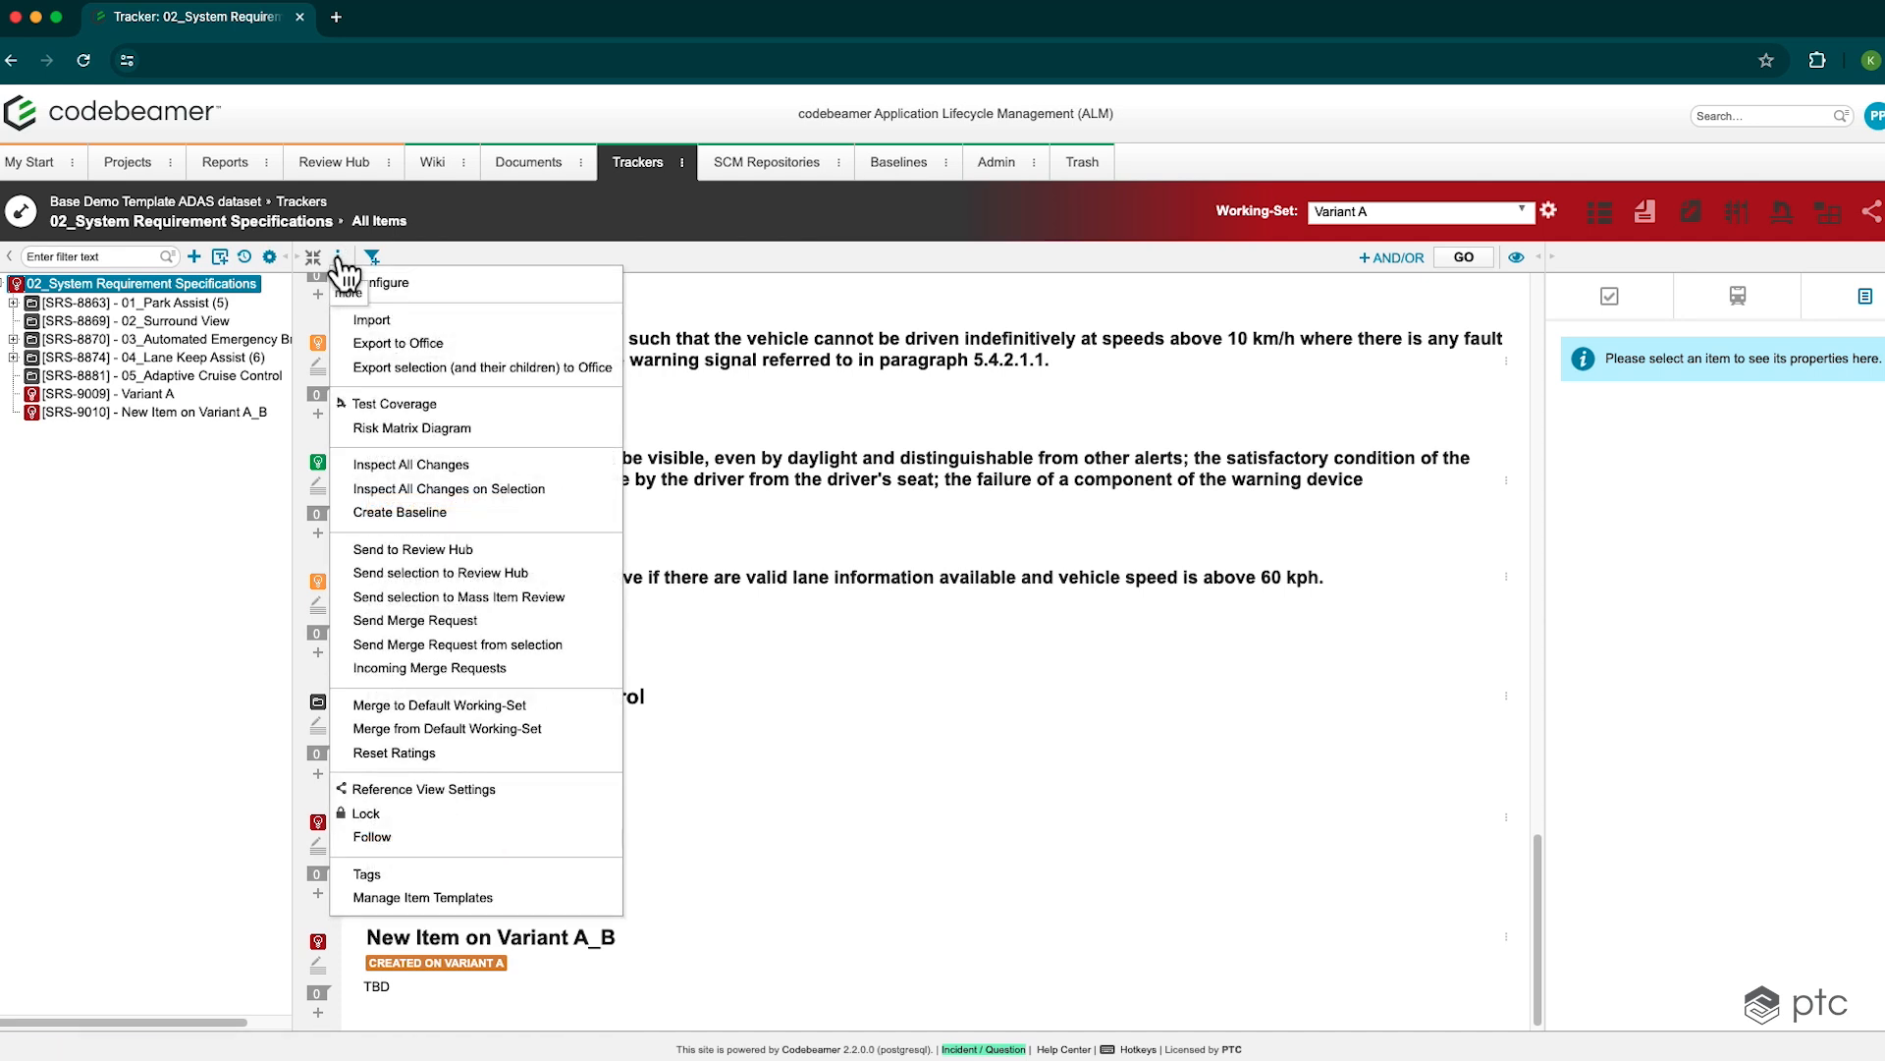
click(558, 707)
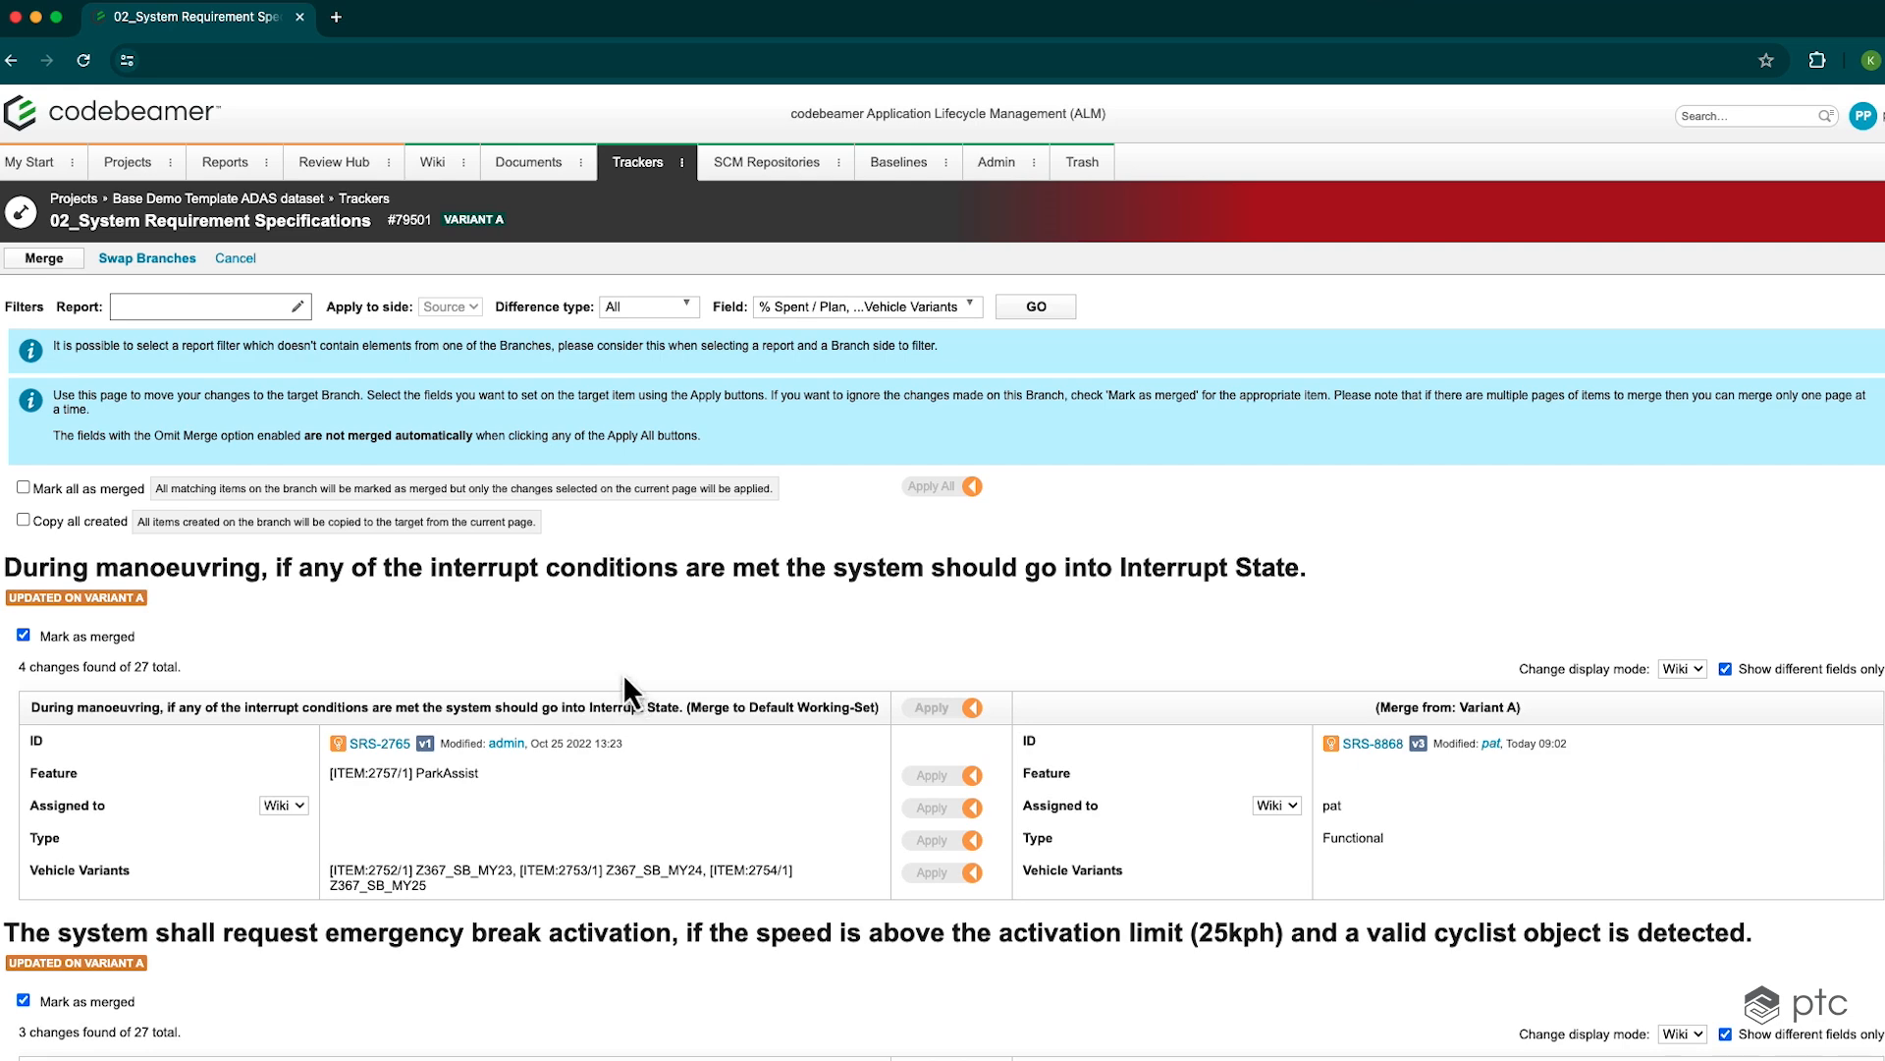
click(933, 487)
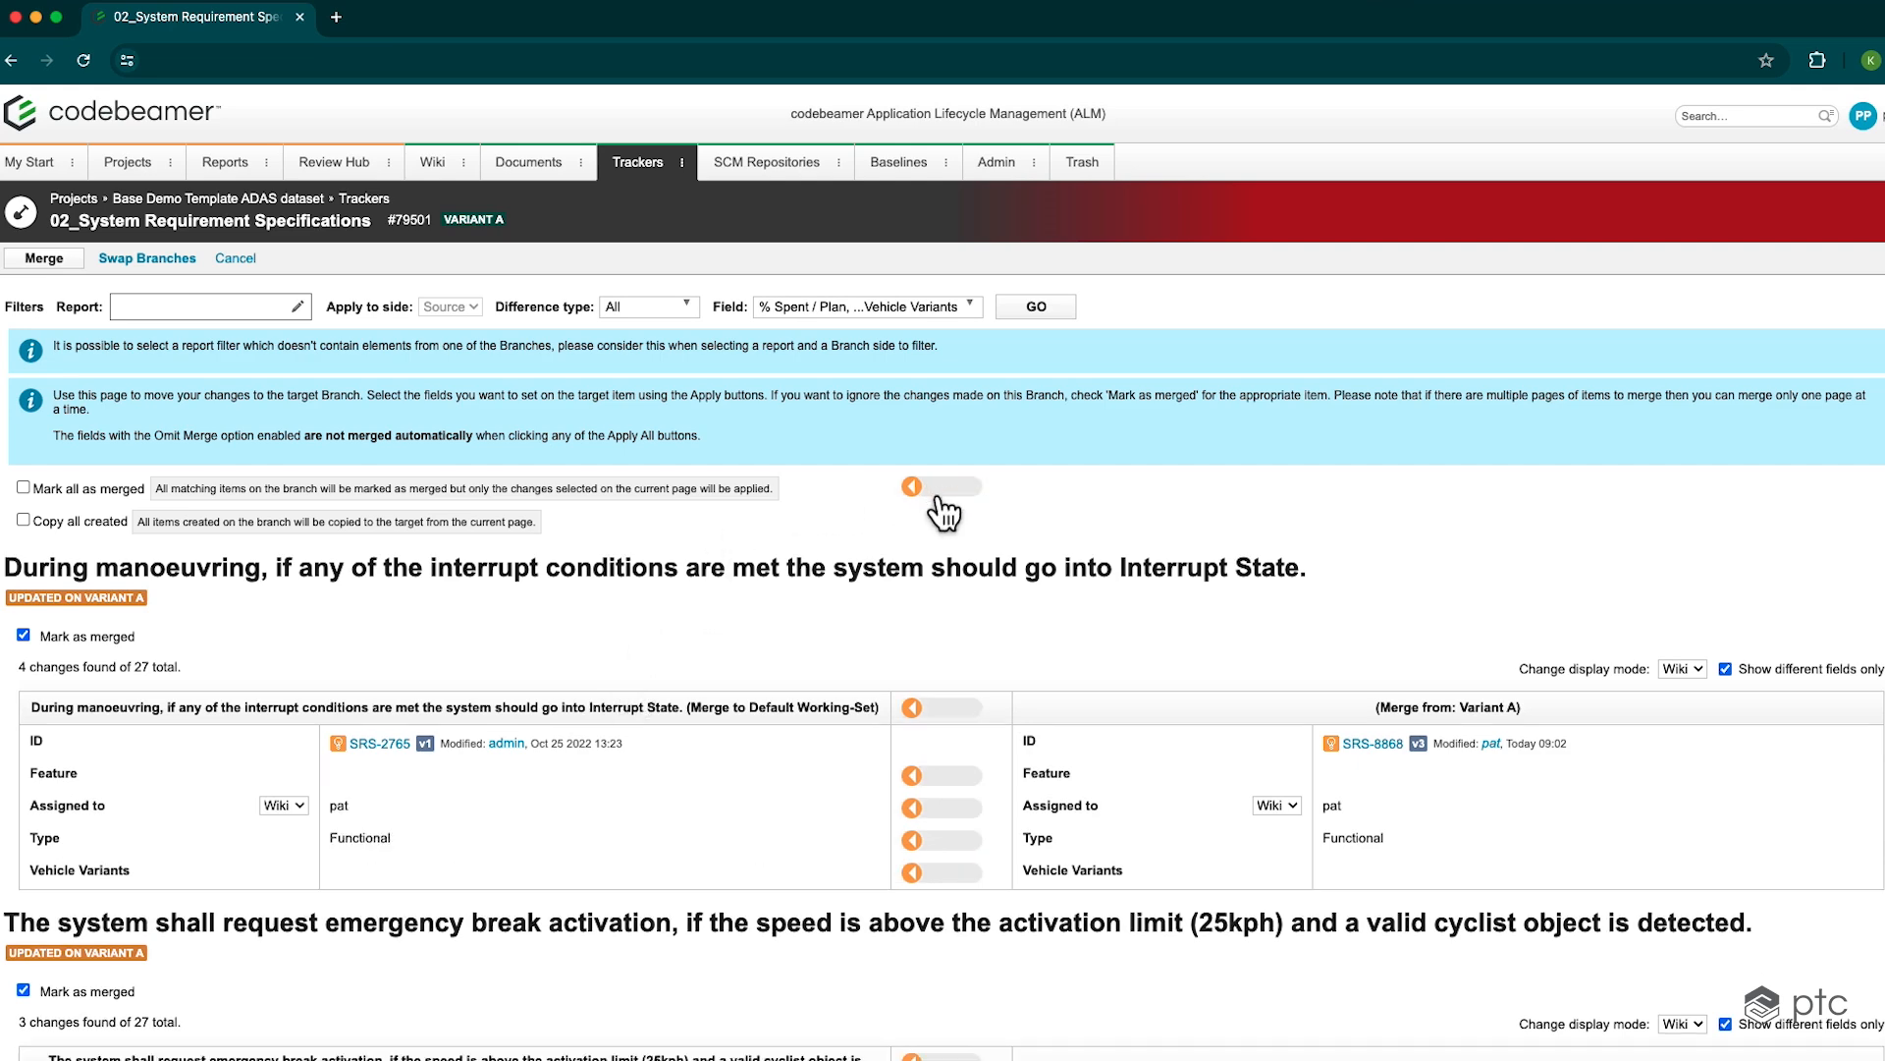
scroll(949, 510, down, 5)
scroll(950, 509, down, 6)
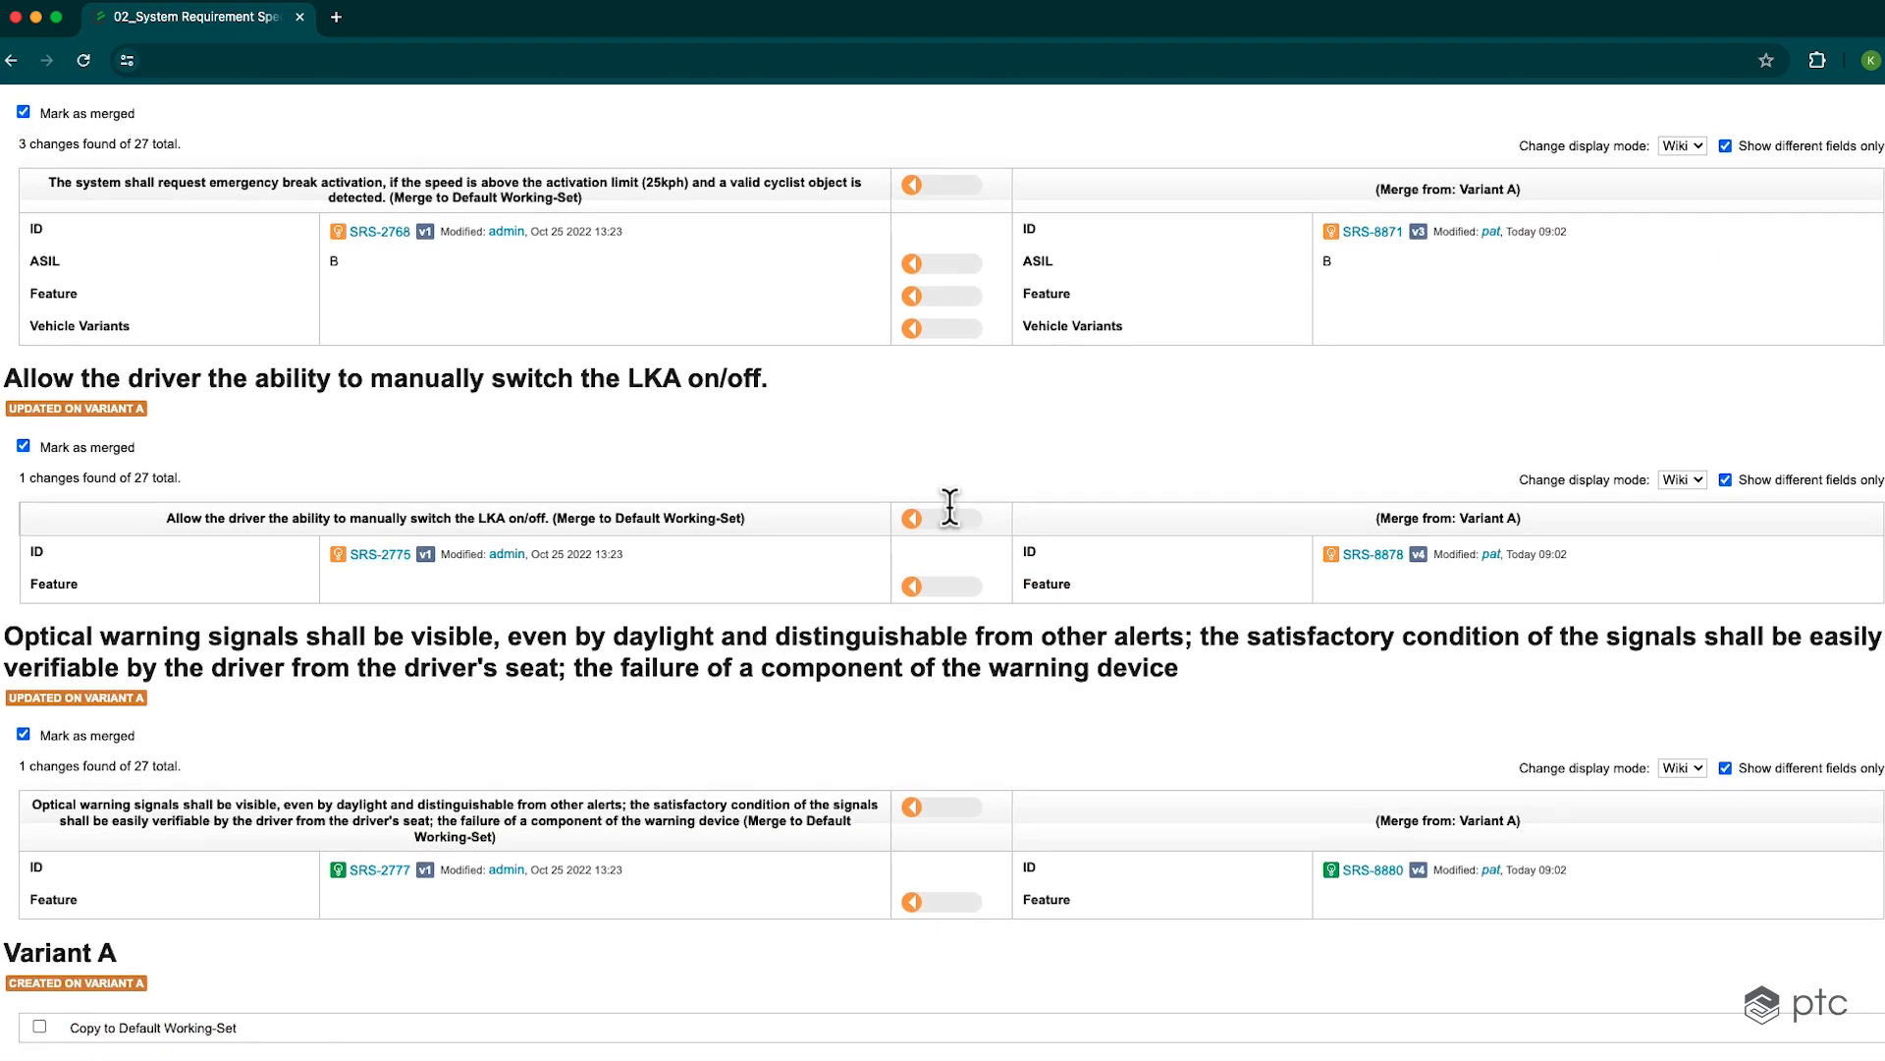
Include the created items Variant A and New Item on Variant A_B for copying to the Default Working-Set and run the merge
click(39, 829)
click(39, 951)
scroll(270, 908, up, 15)
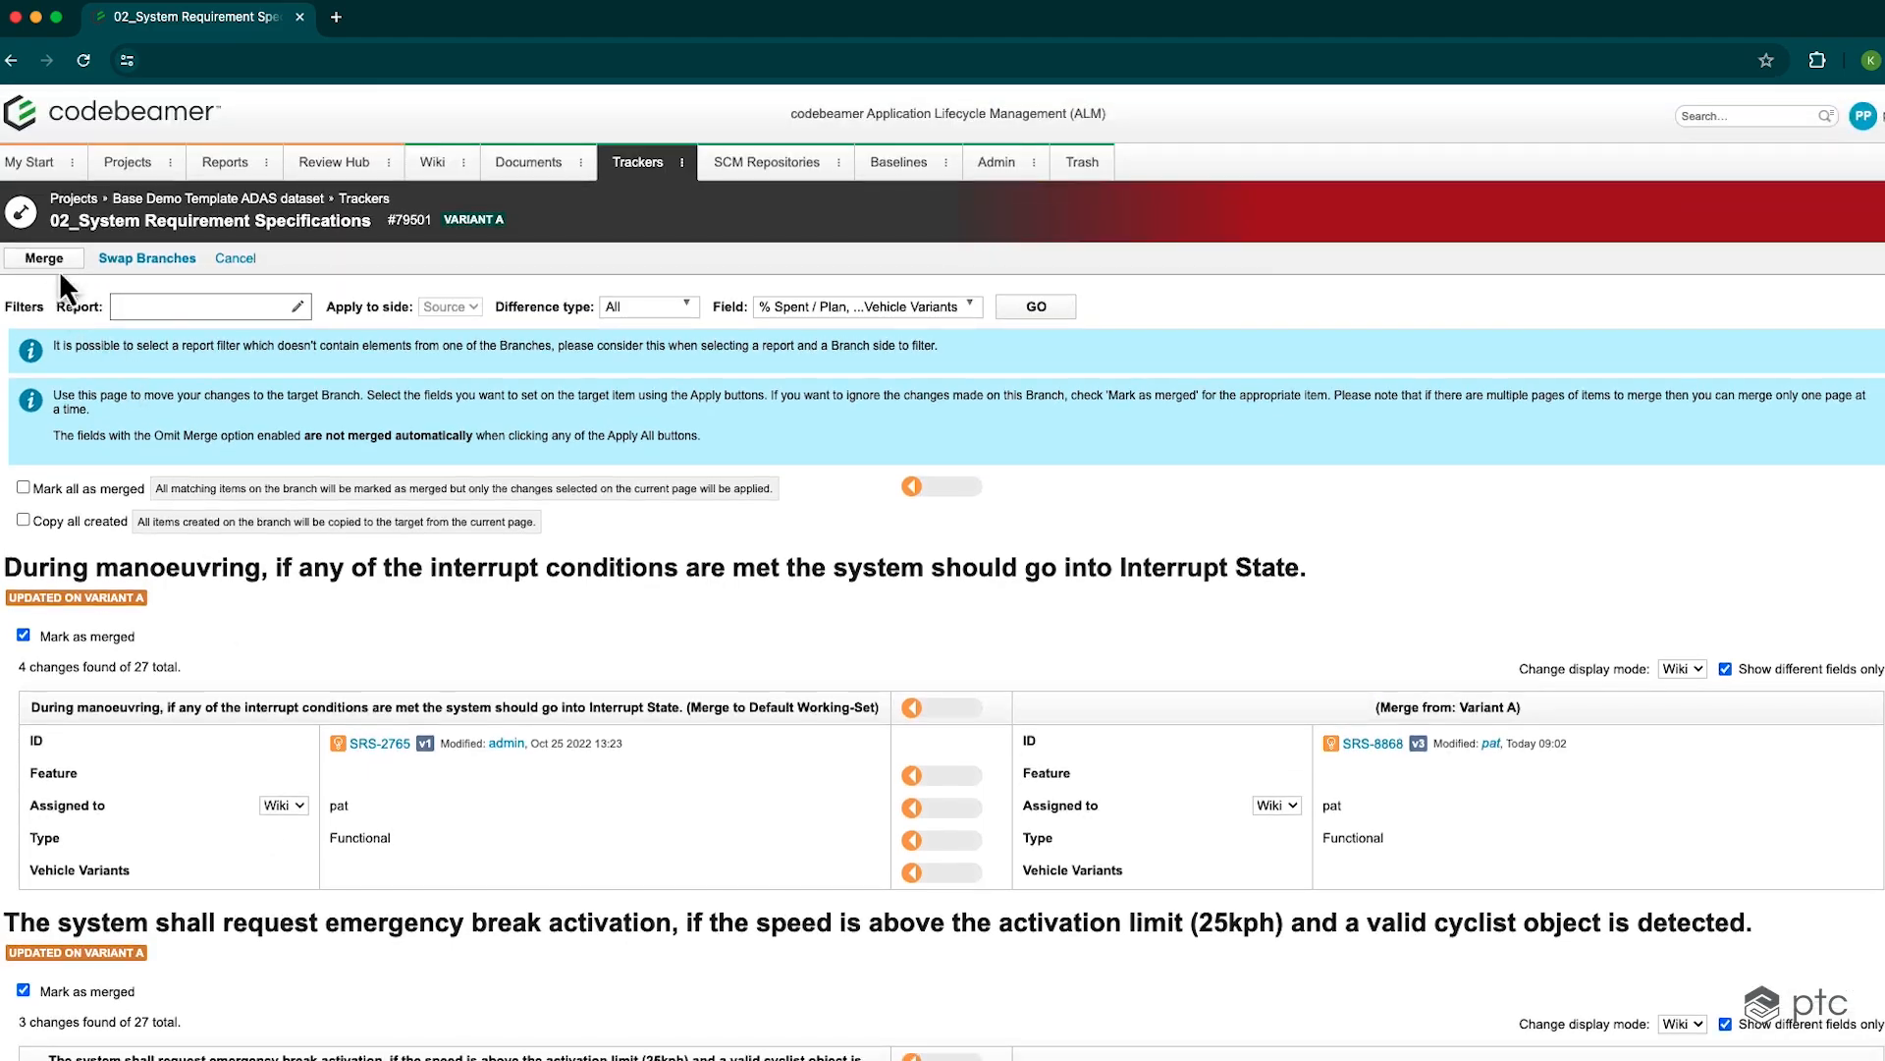
click(55, 256)
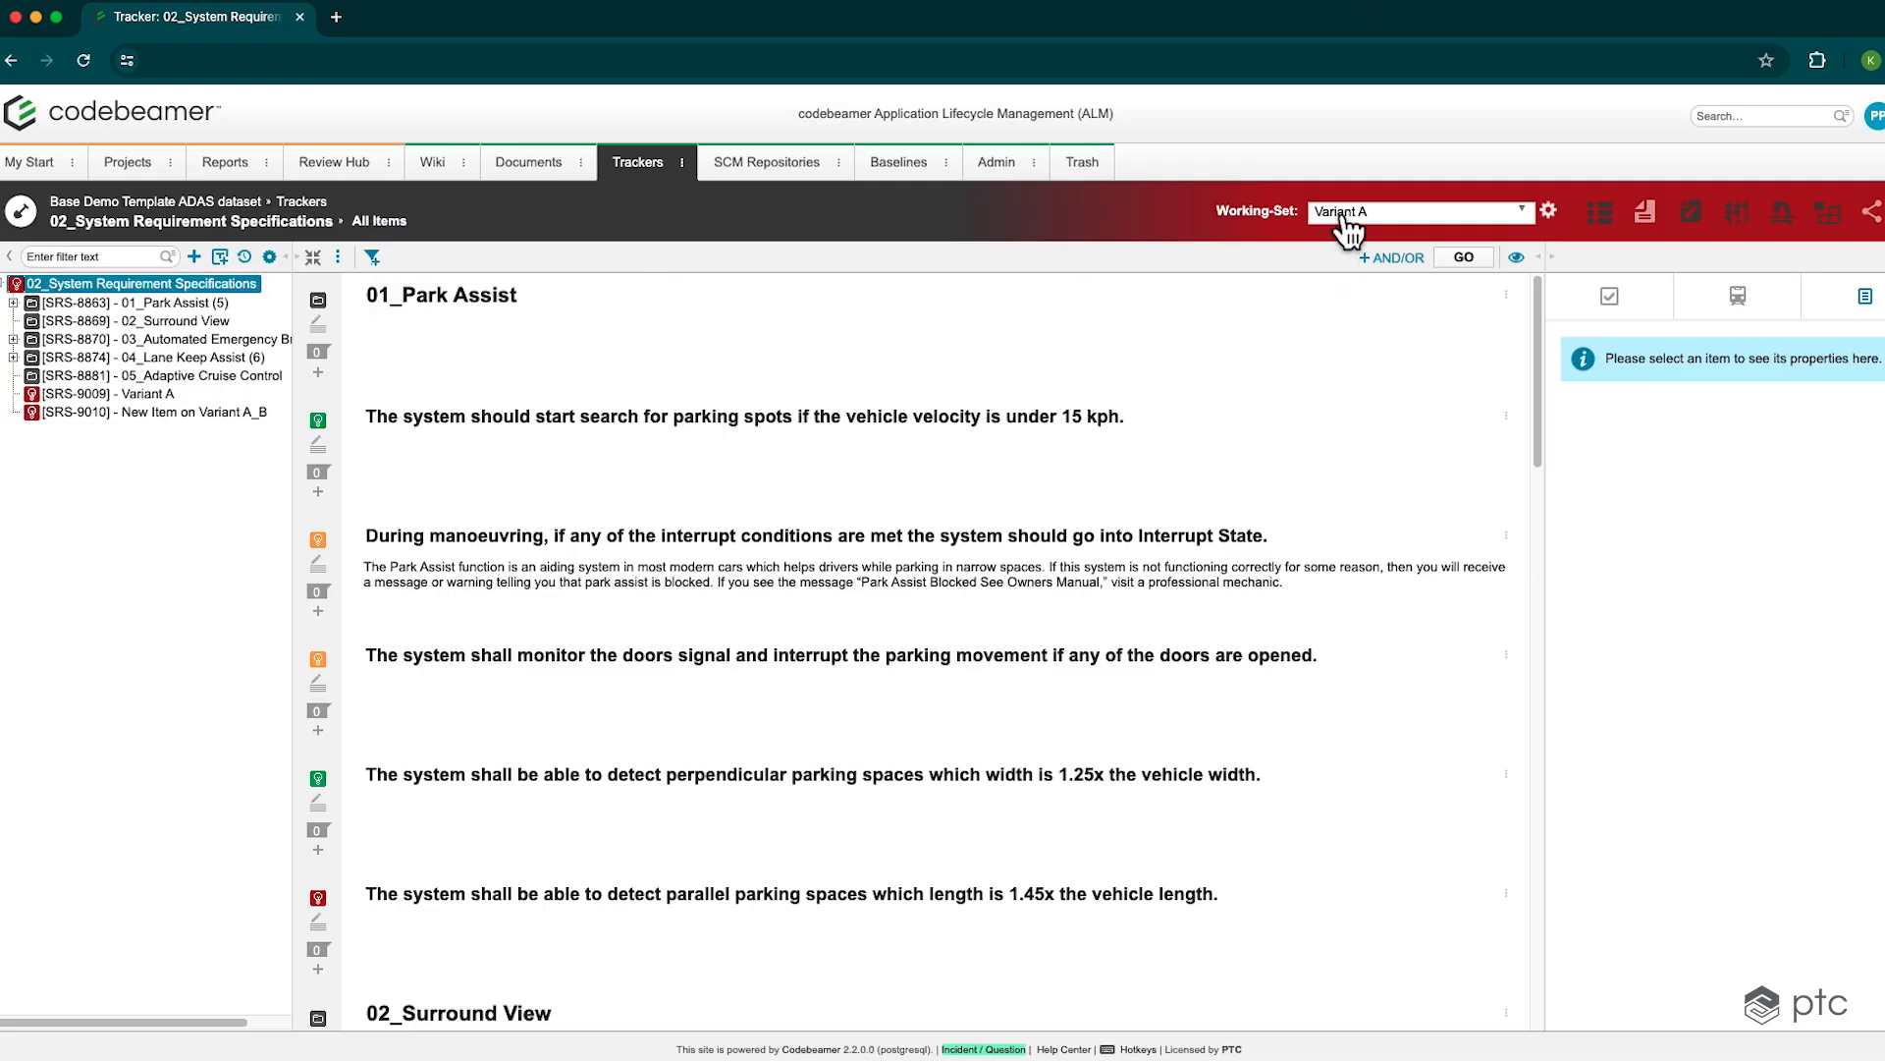
Switch to the Default Working-Set and examine the copied Variant A item and the requirement on lane information above 60 kph
click(1343, 212)
click(1367, 275)
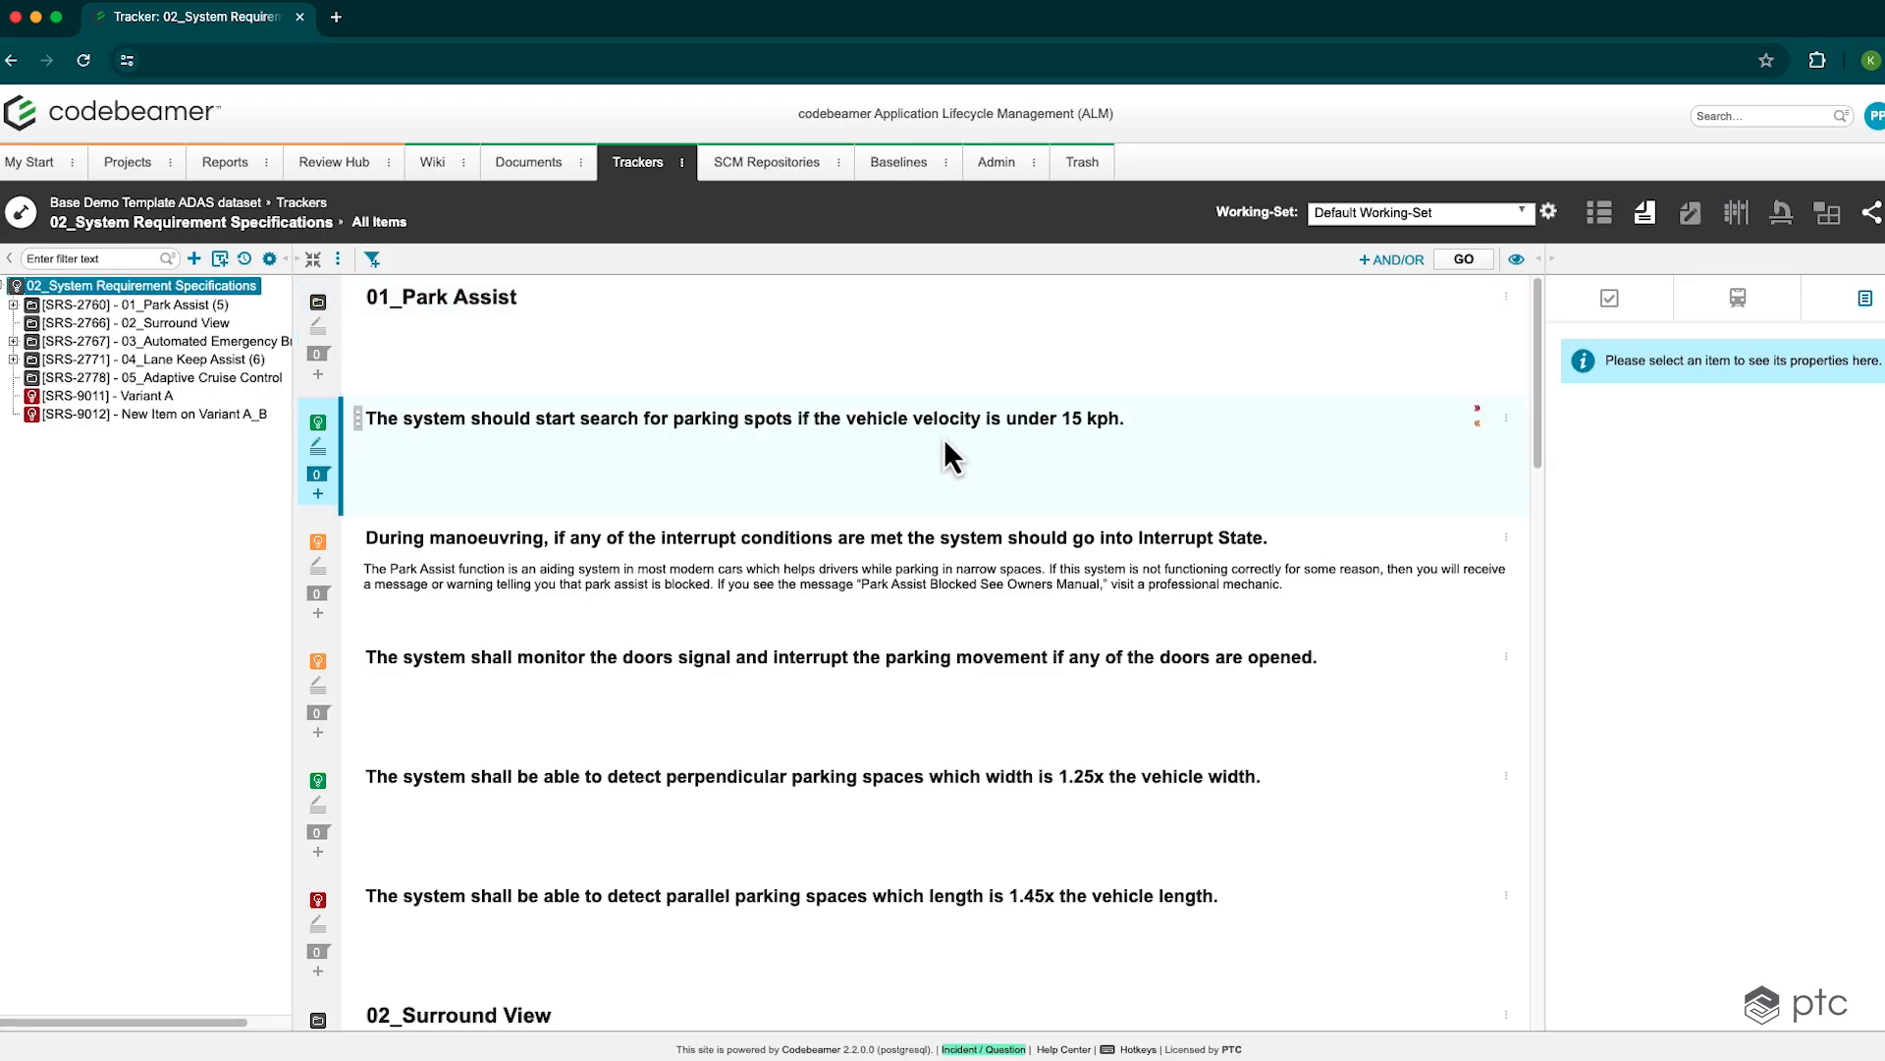
click(118, 395)
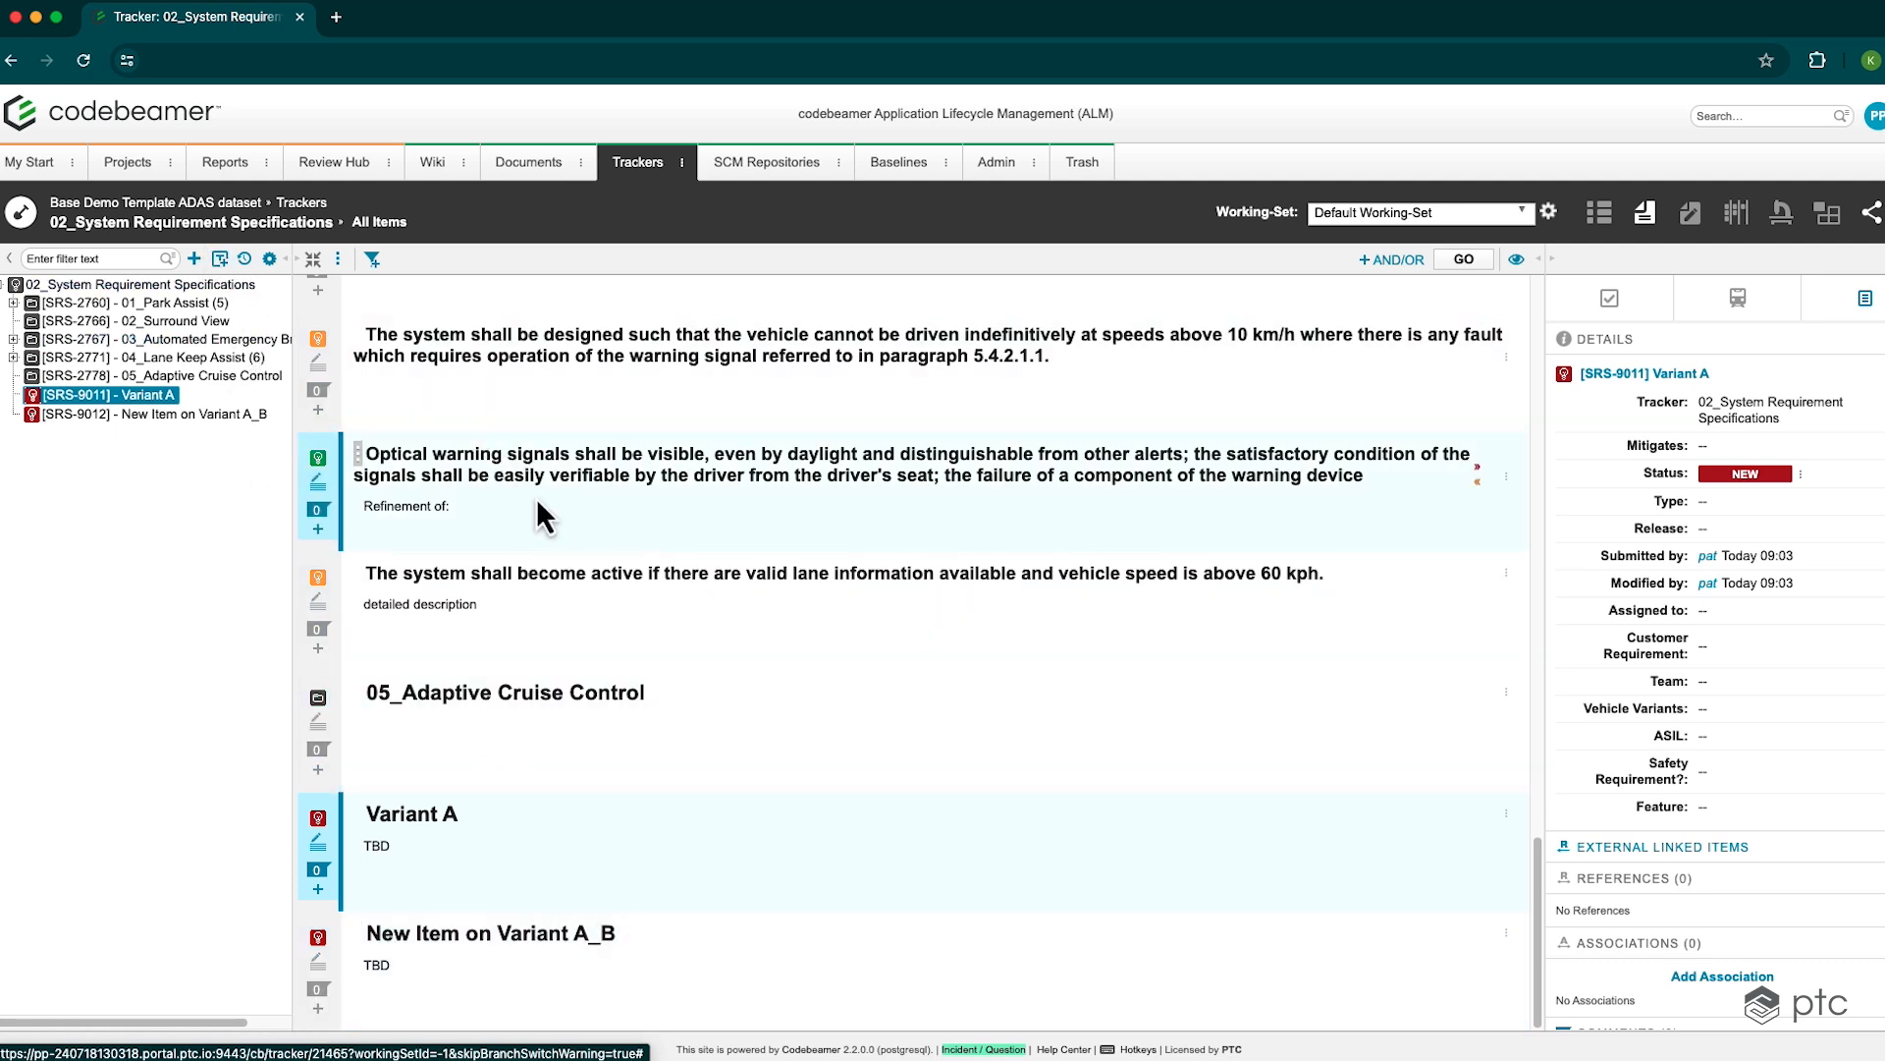
click(601, 603)
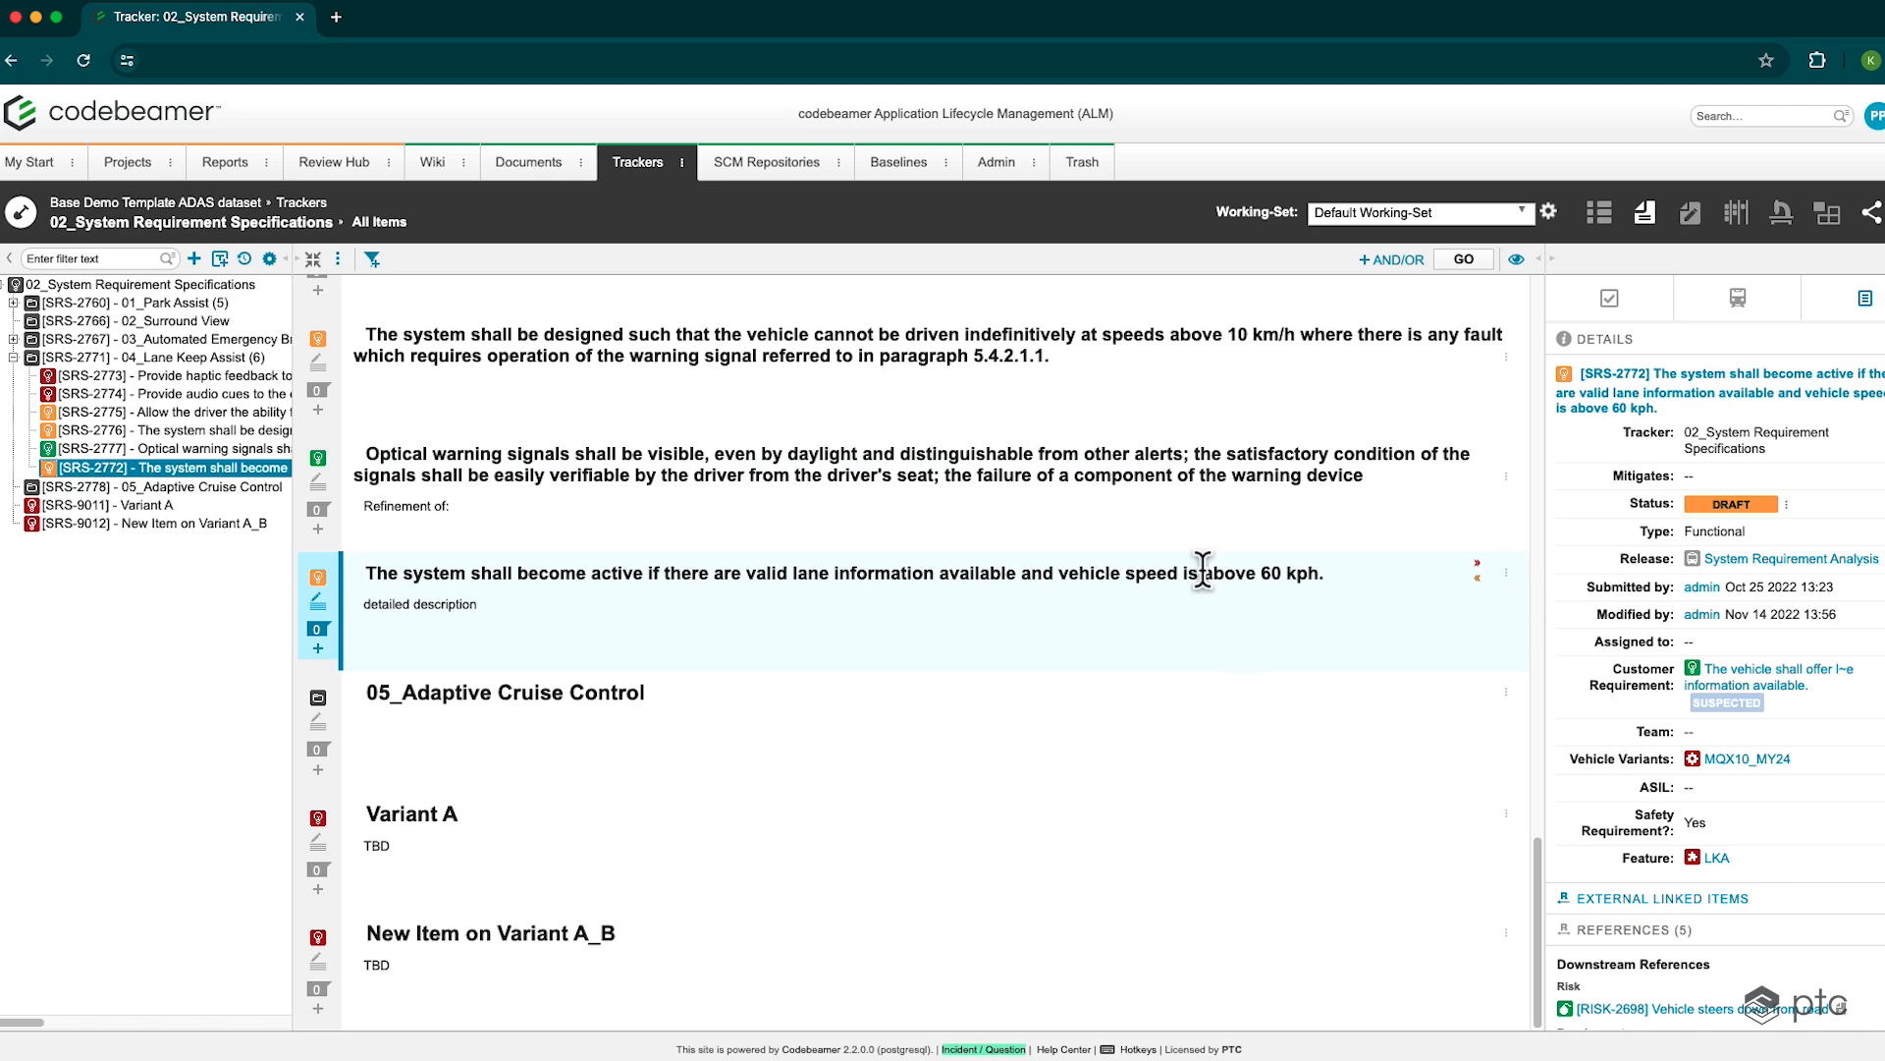
Set and save a type for the optical warning signals requirement in the Default Working-Set
click(1048, 462)
click(1711, 564)
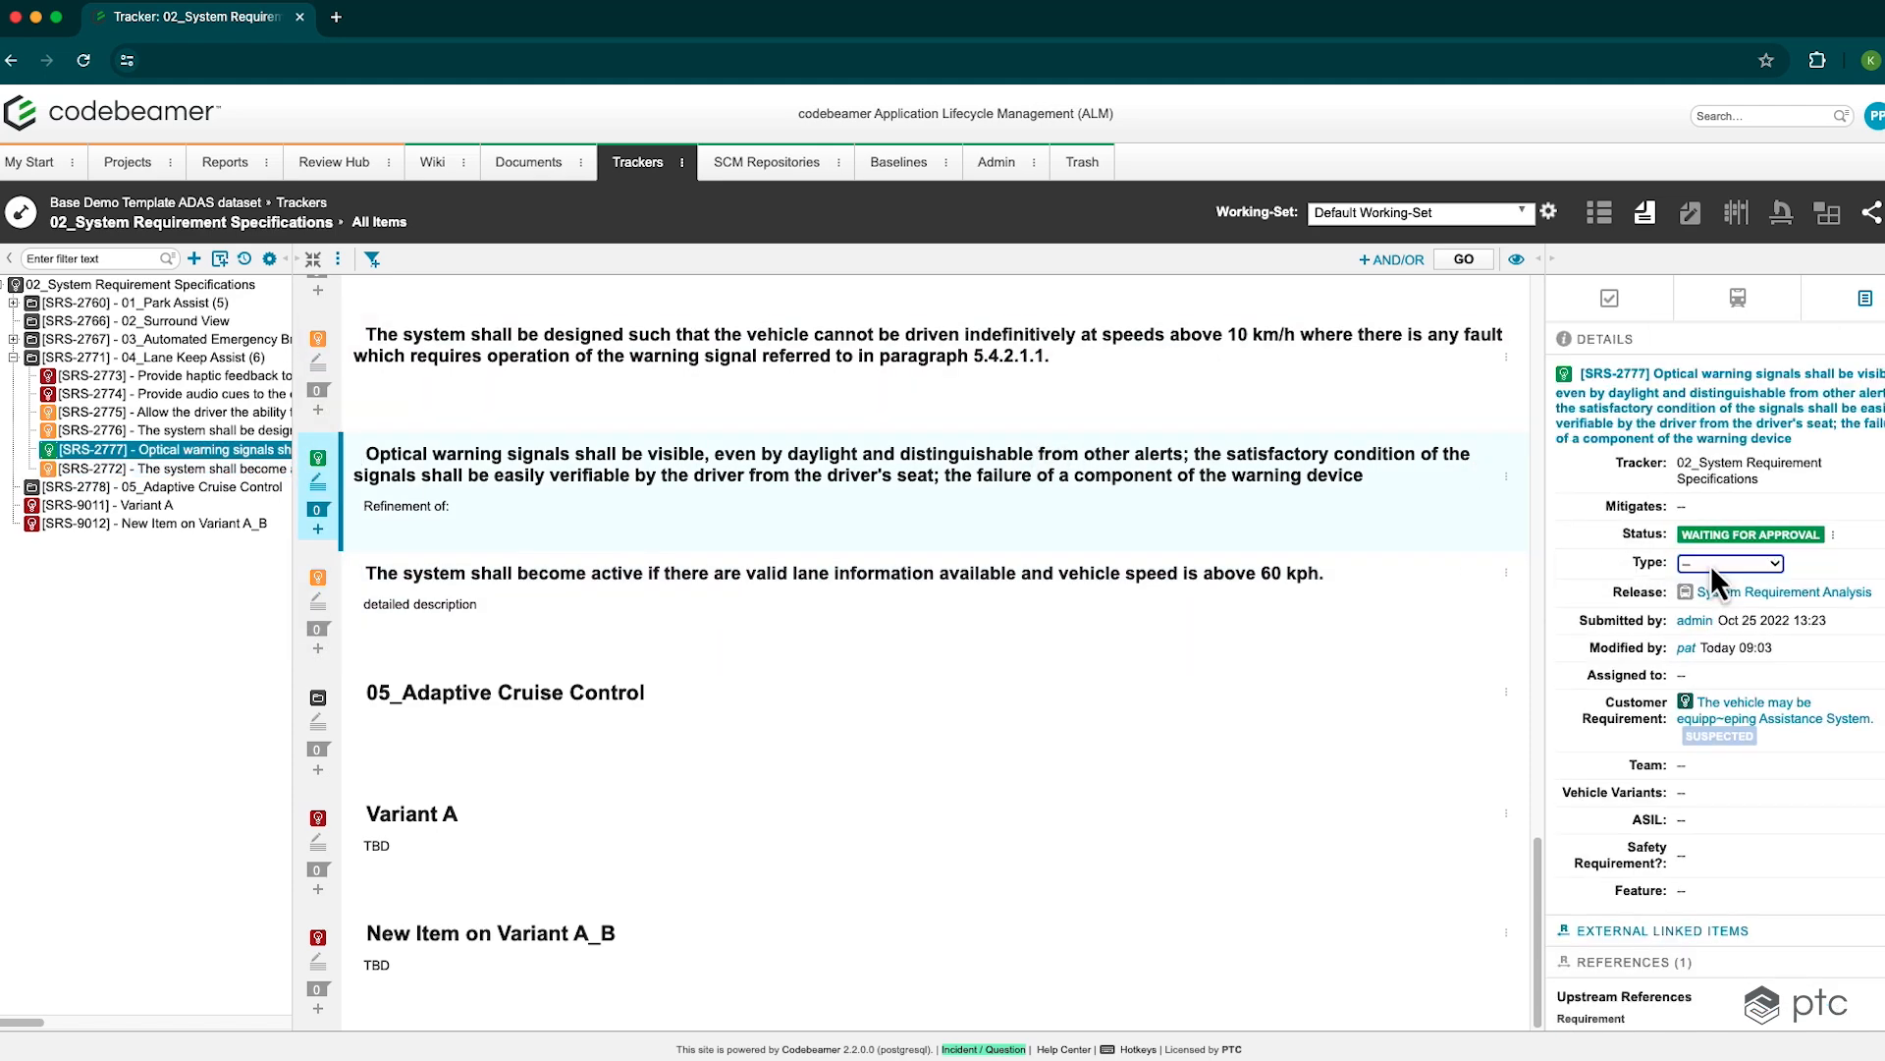
click(1730, 629)
click(1880, 578)
Set the type of the requirement about audio cues for lane management to Functional and save it
scroll(950, 452, up, 2)
scroll(950, 461, up, 3)
click(599, 451)
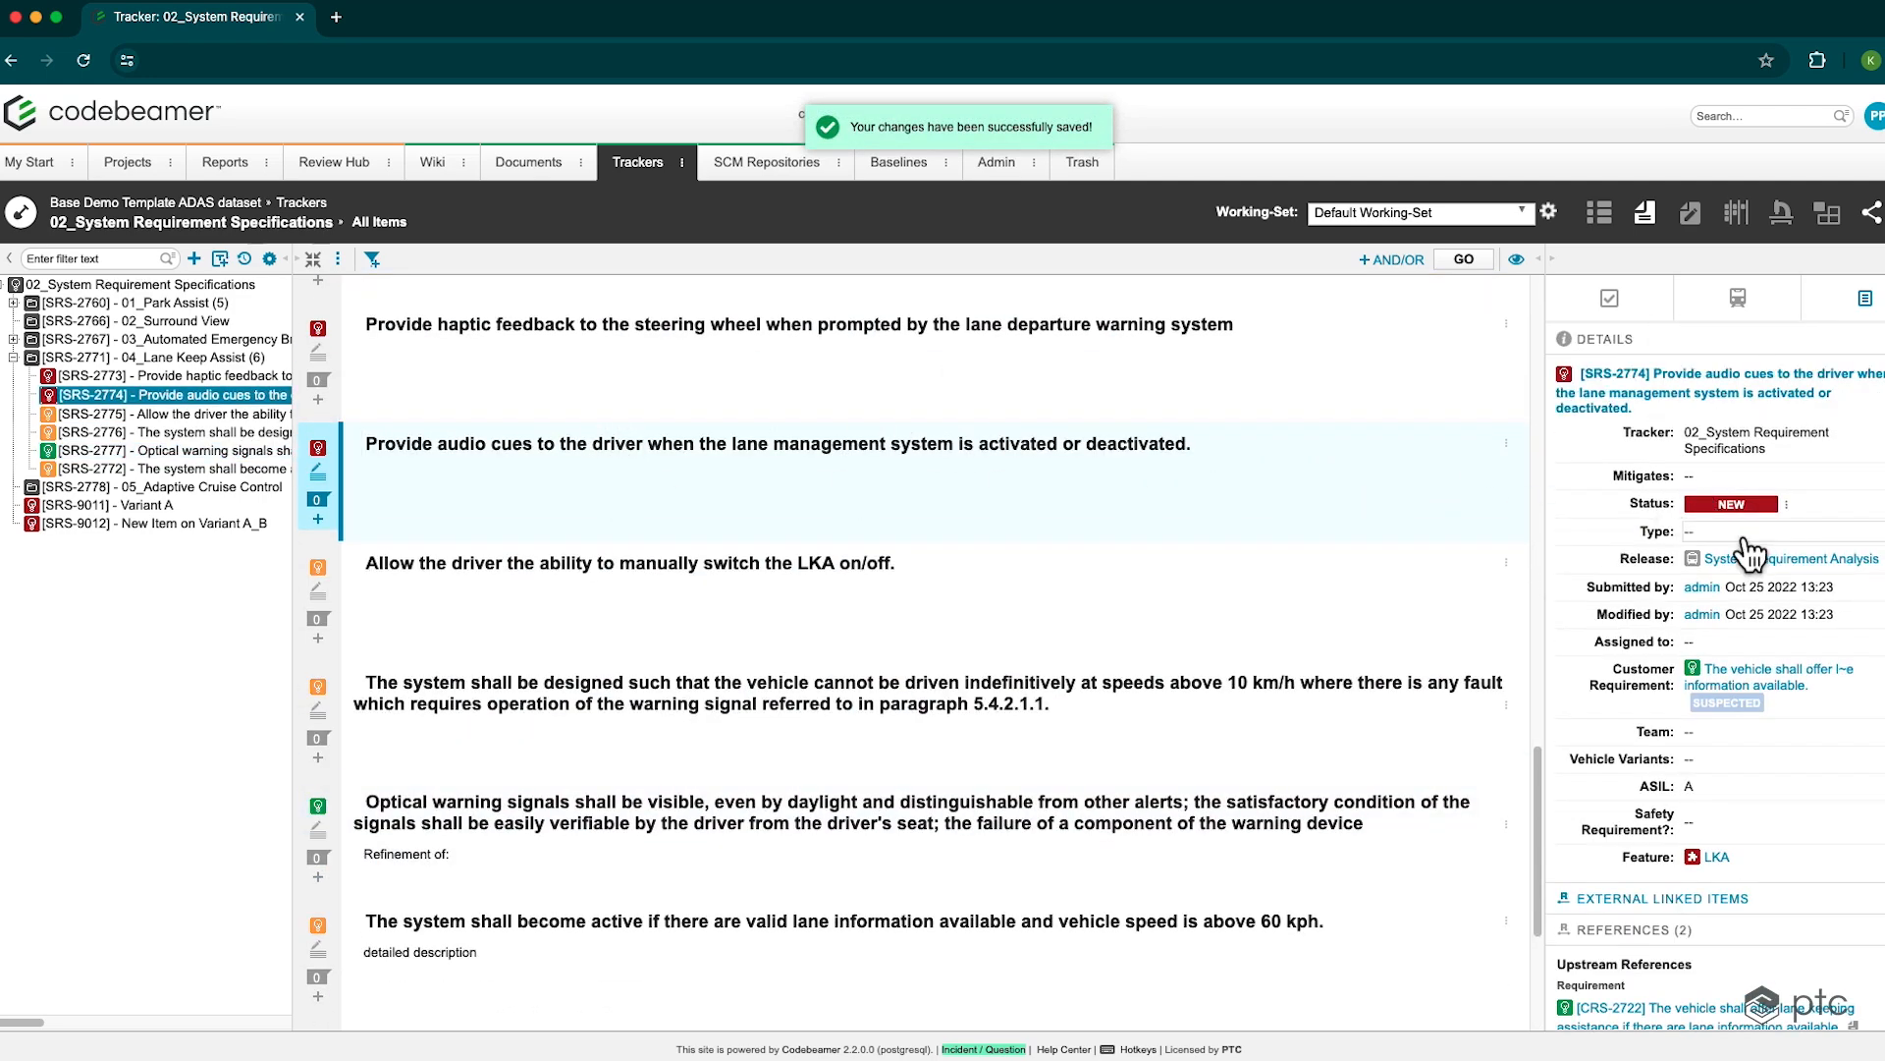
click(1734, 535)
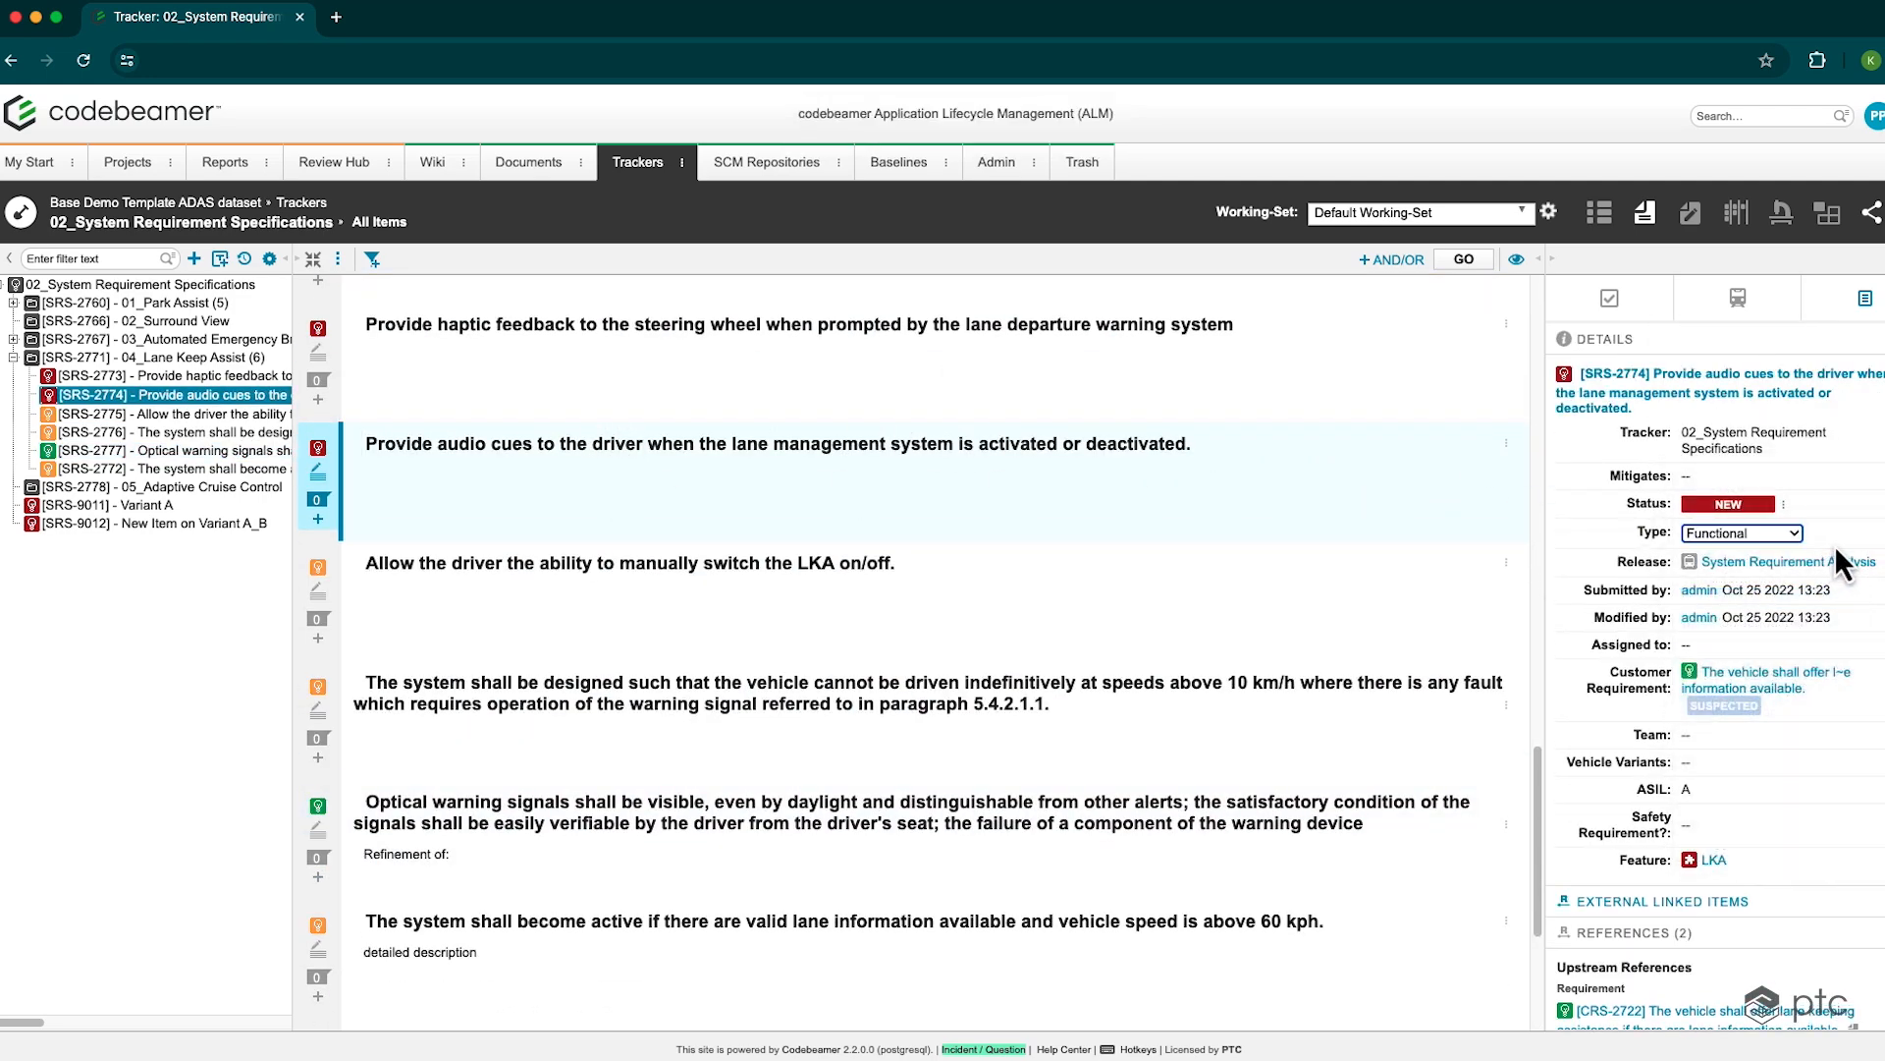
click(1123, 444)
scroll(1012, 452, down, 2)
click(1398, 216)
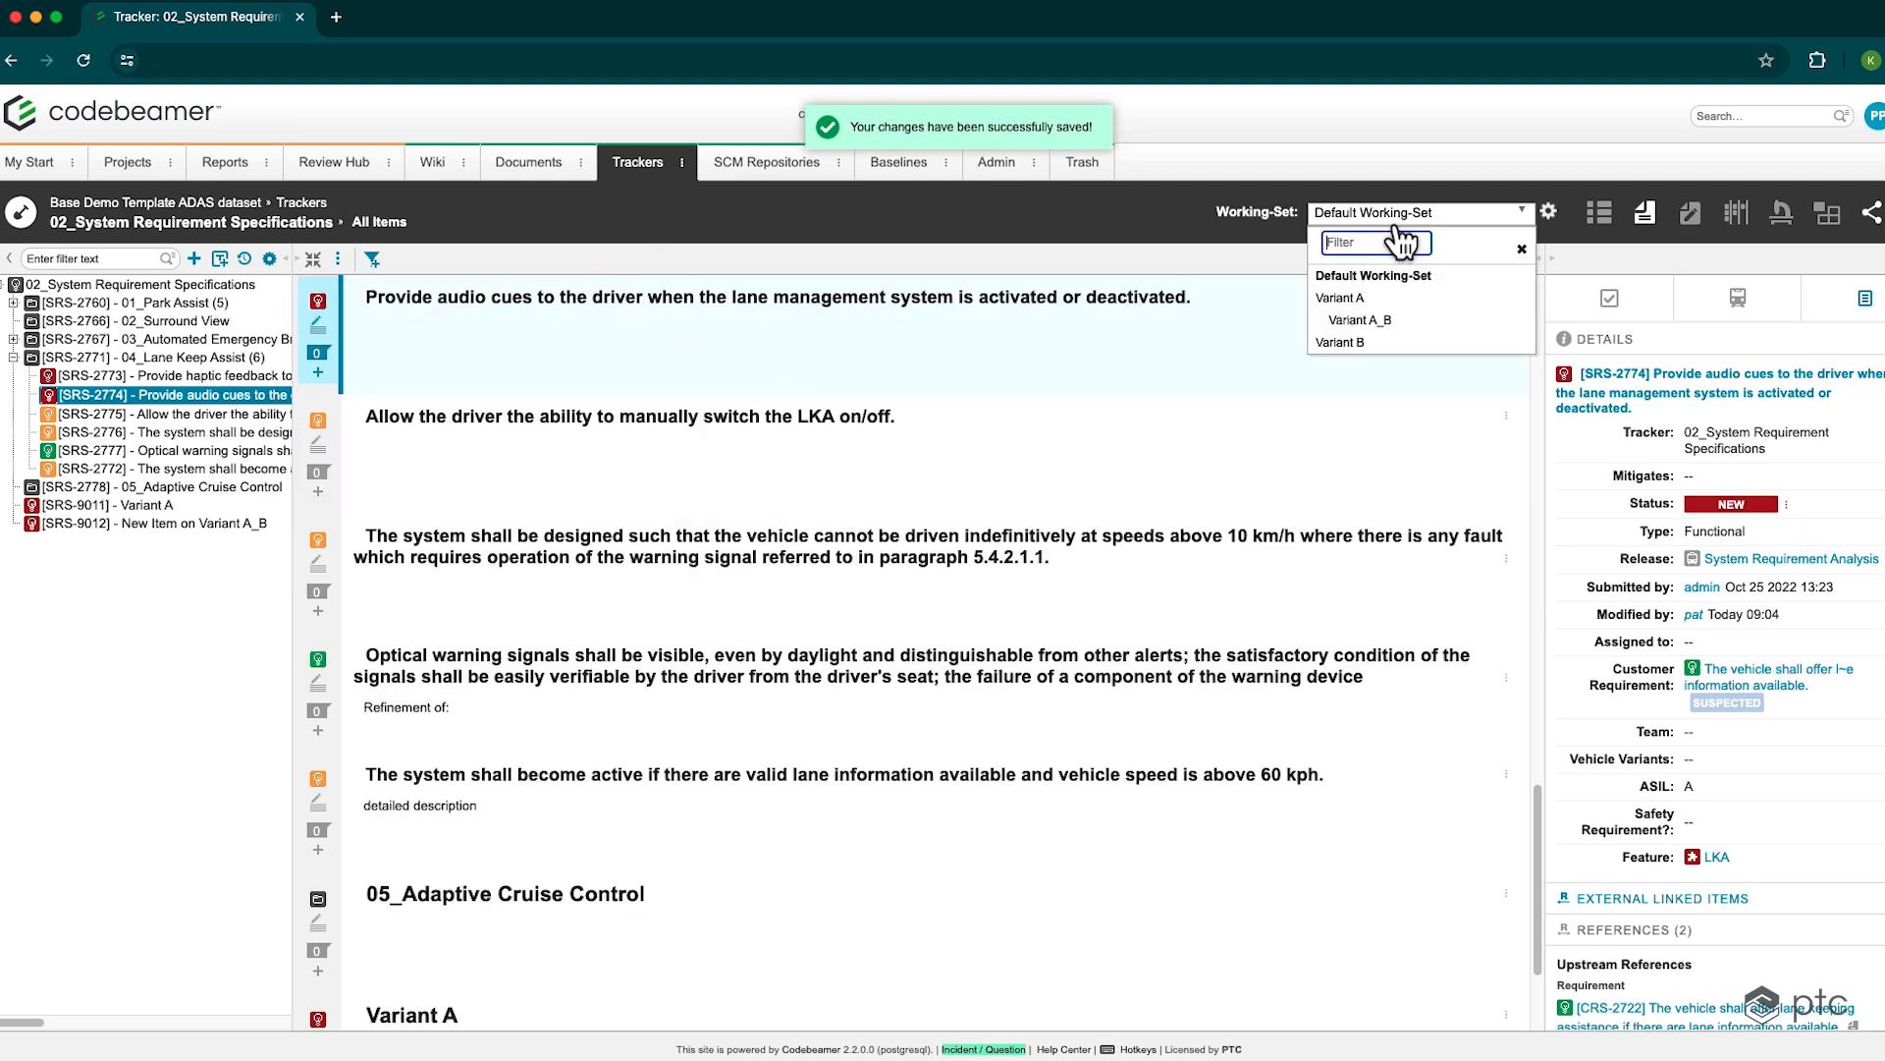
click(1387, 298)
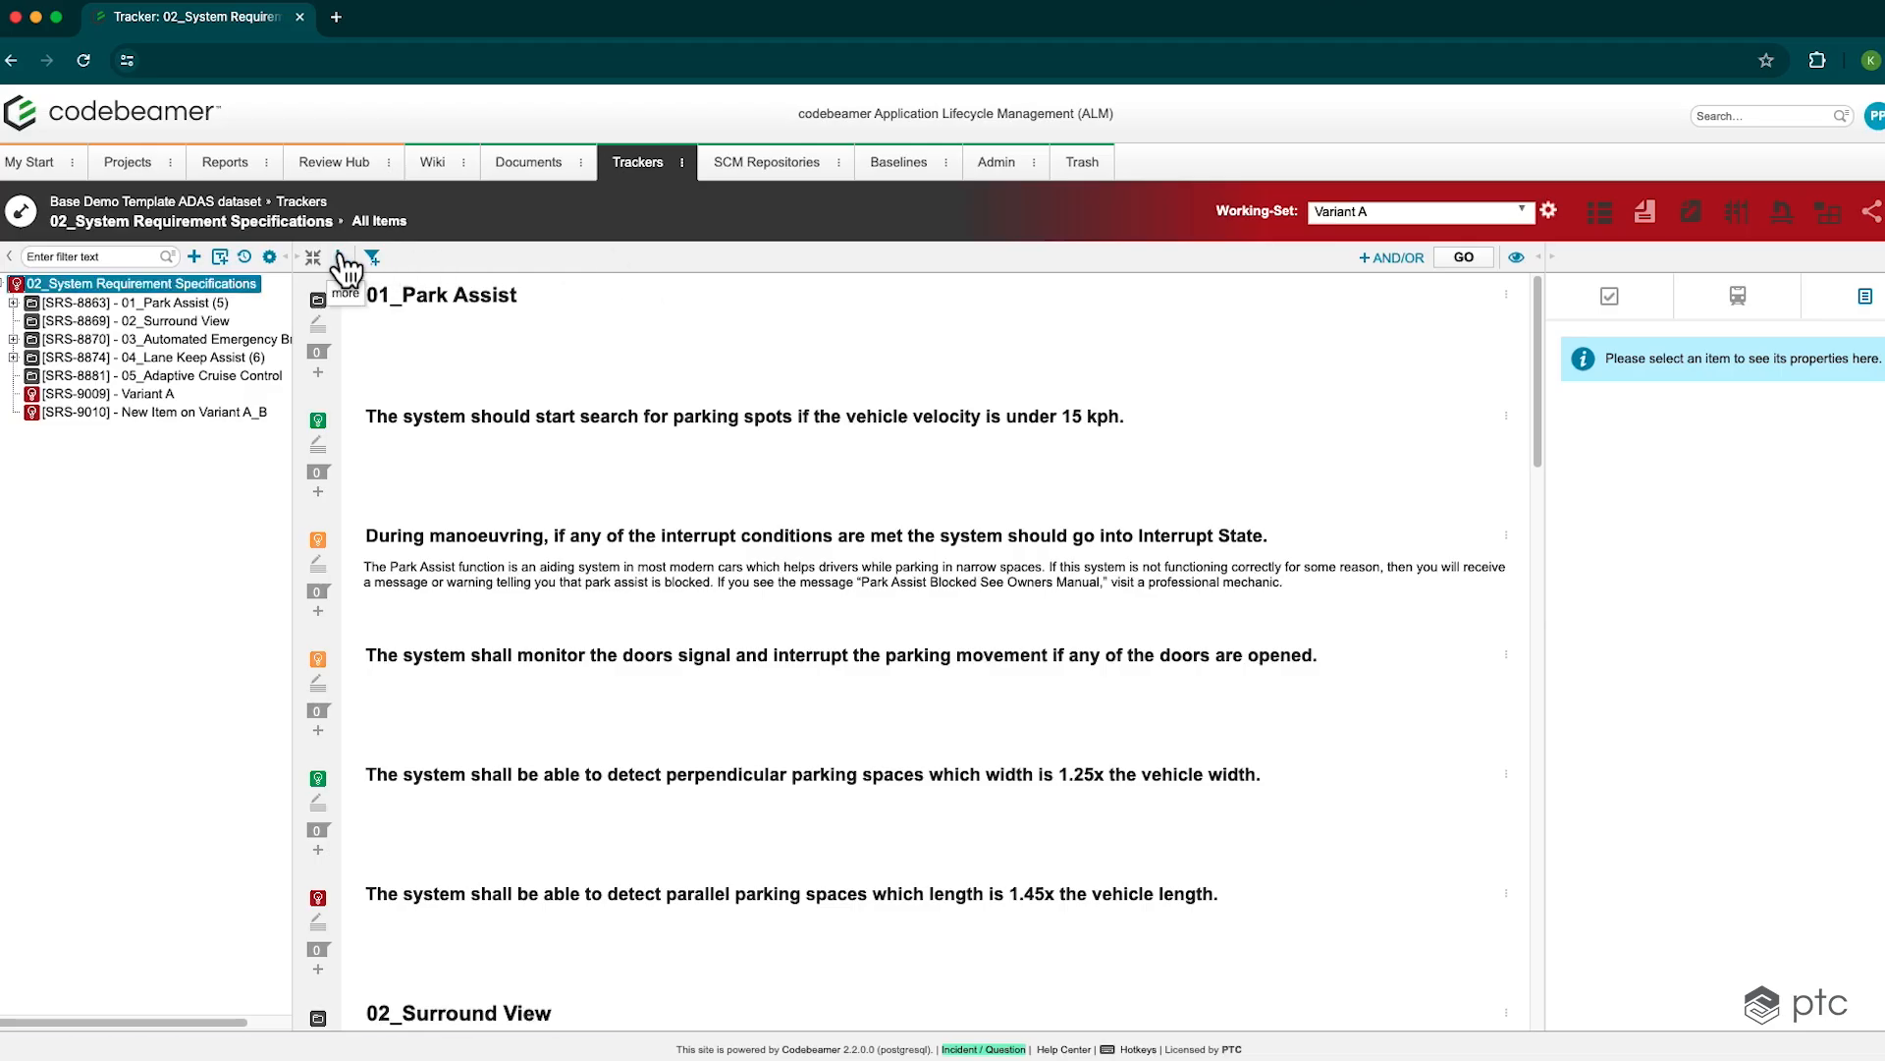
click(340, 258)
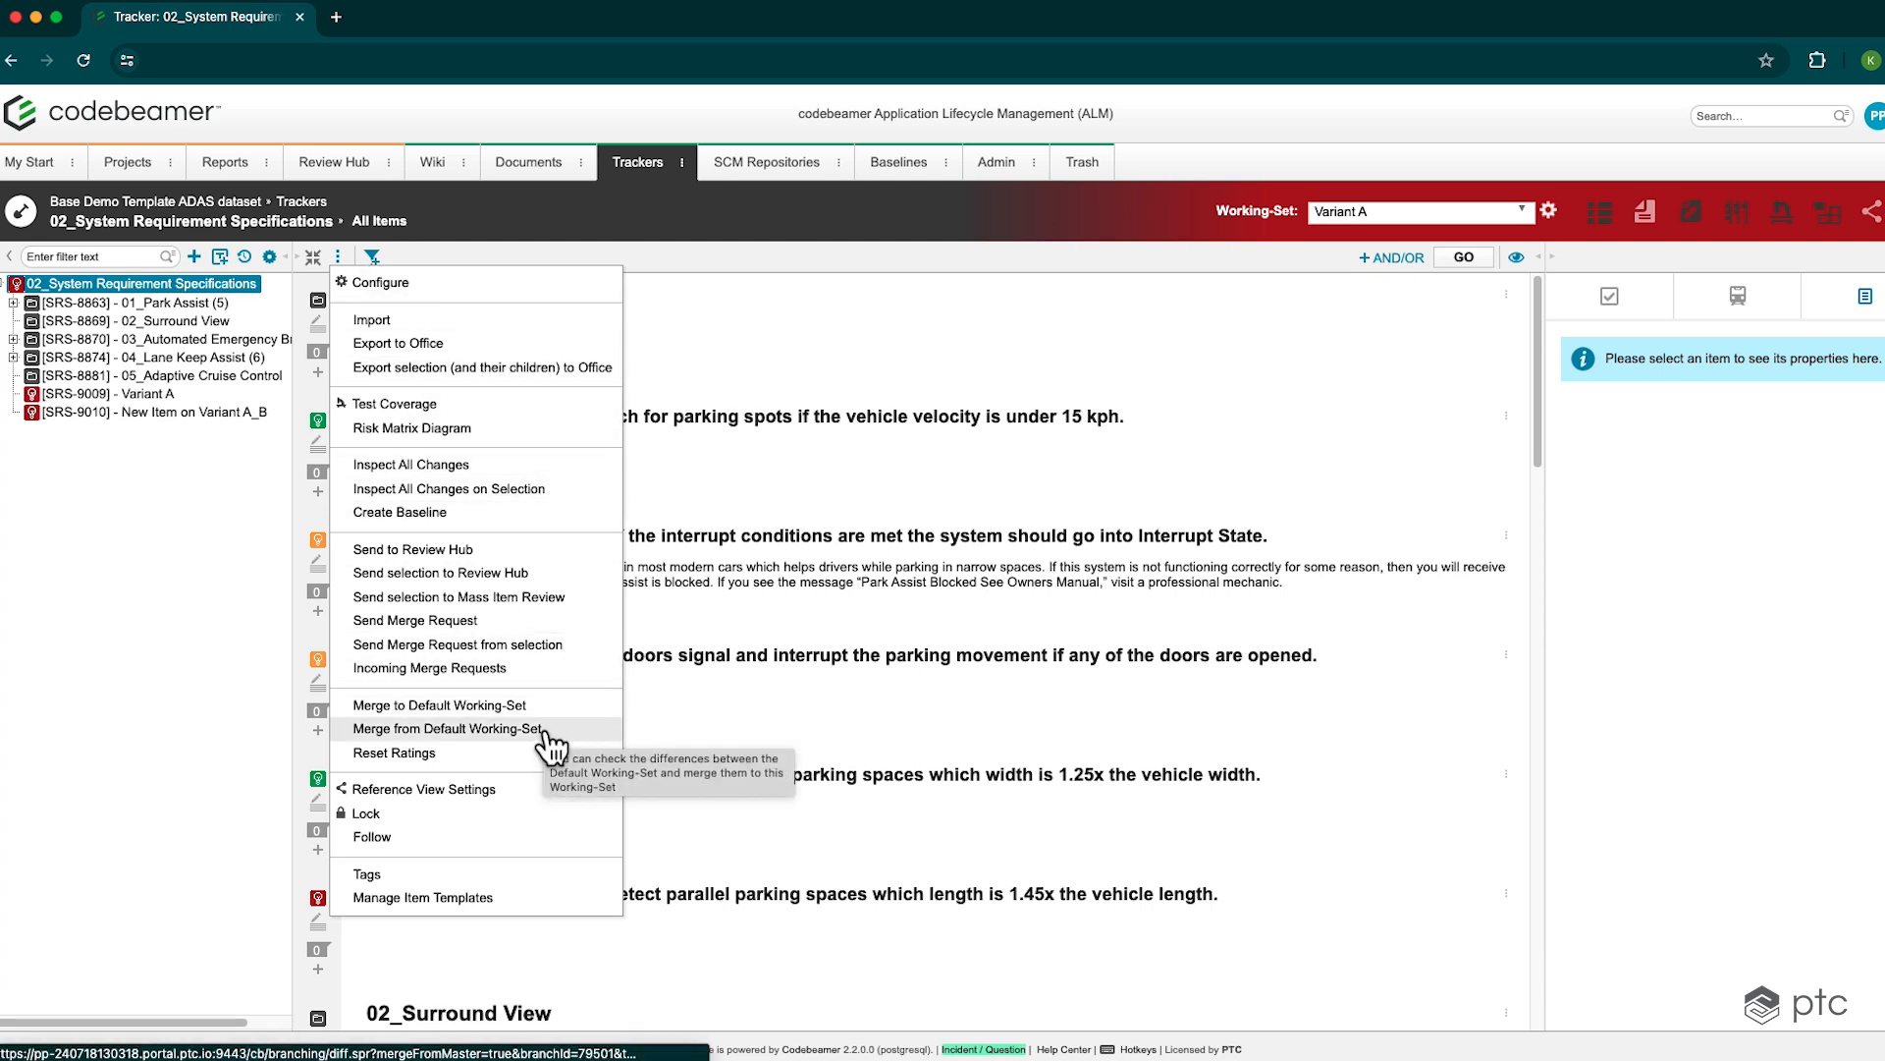
click(1325, 224)
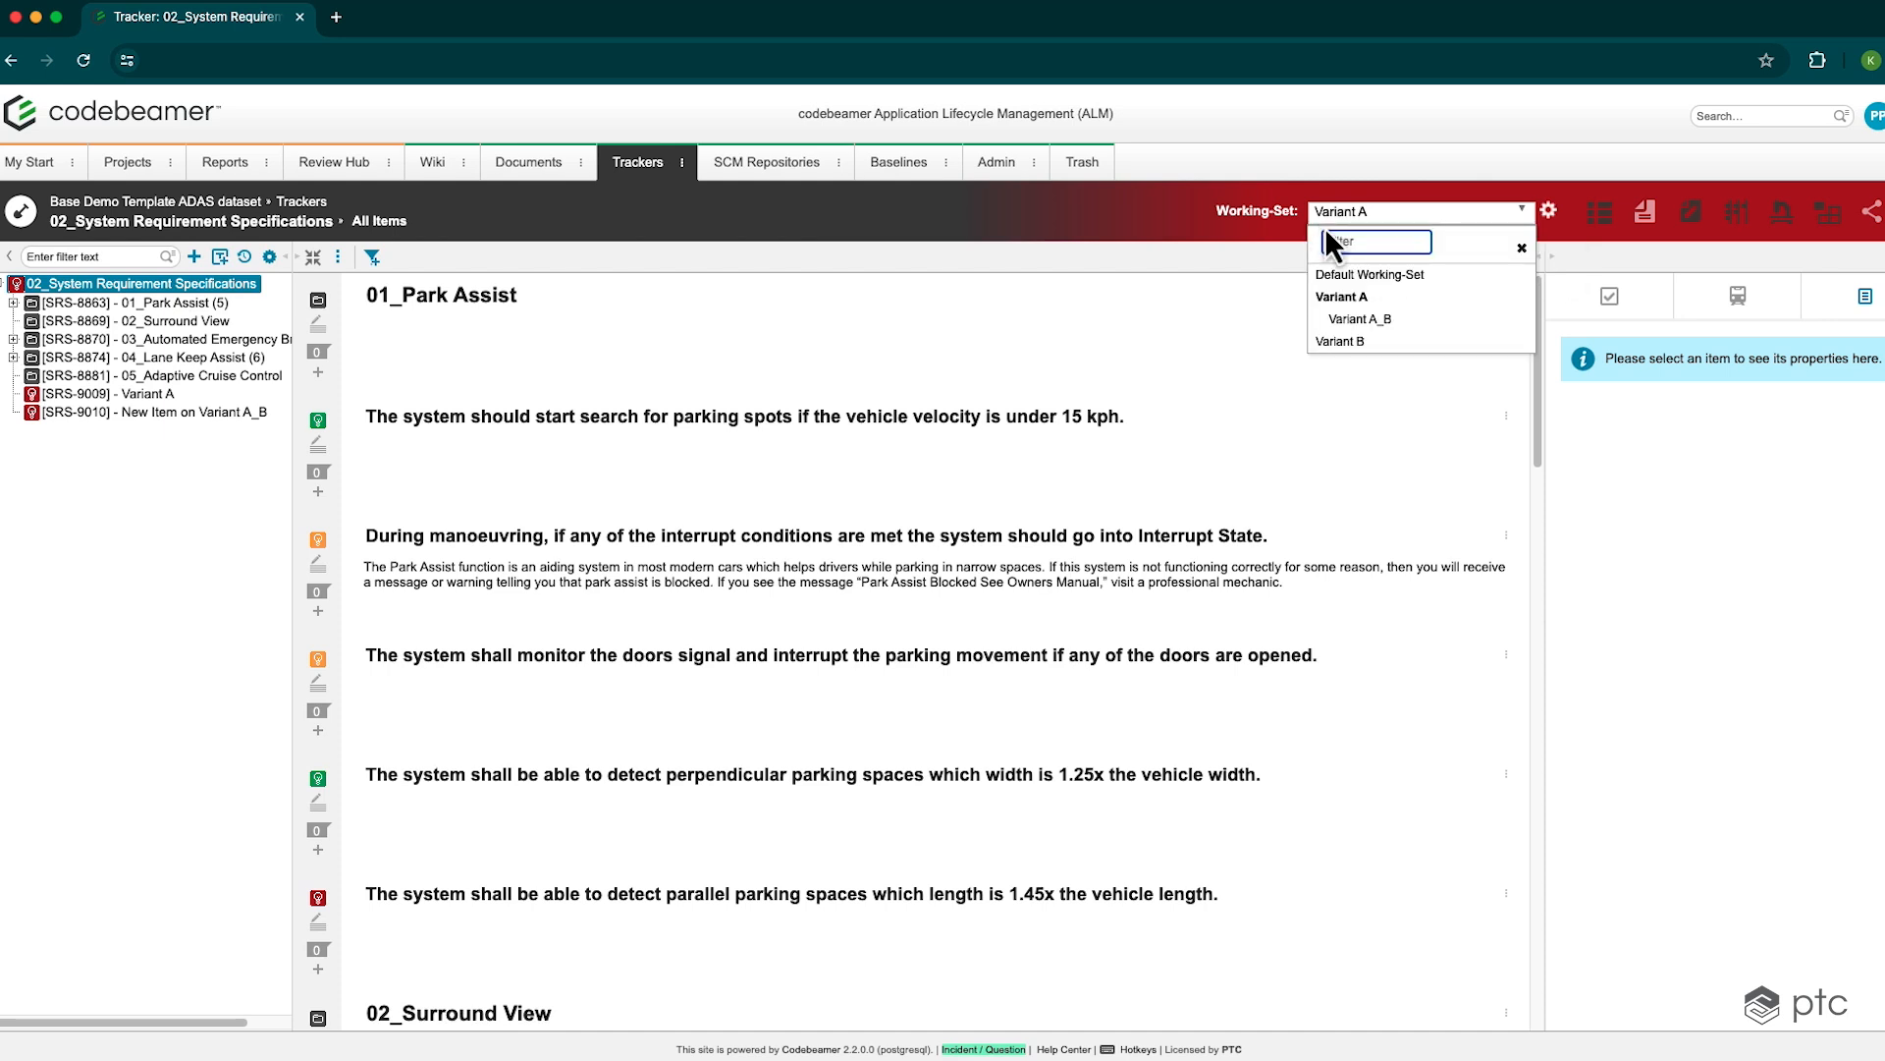
click(1343, 276)
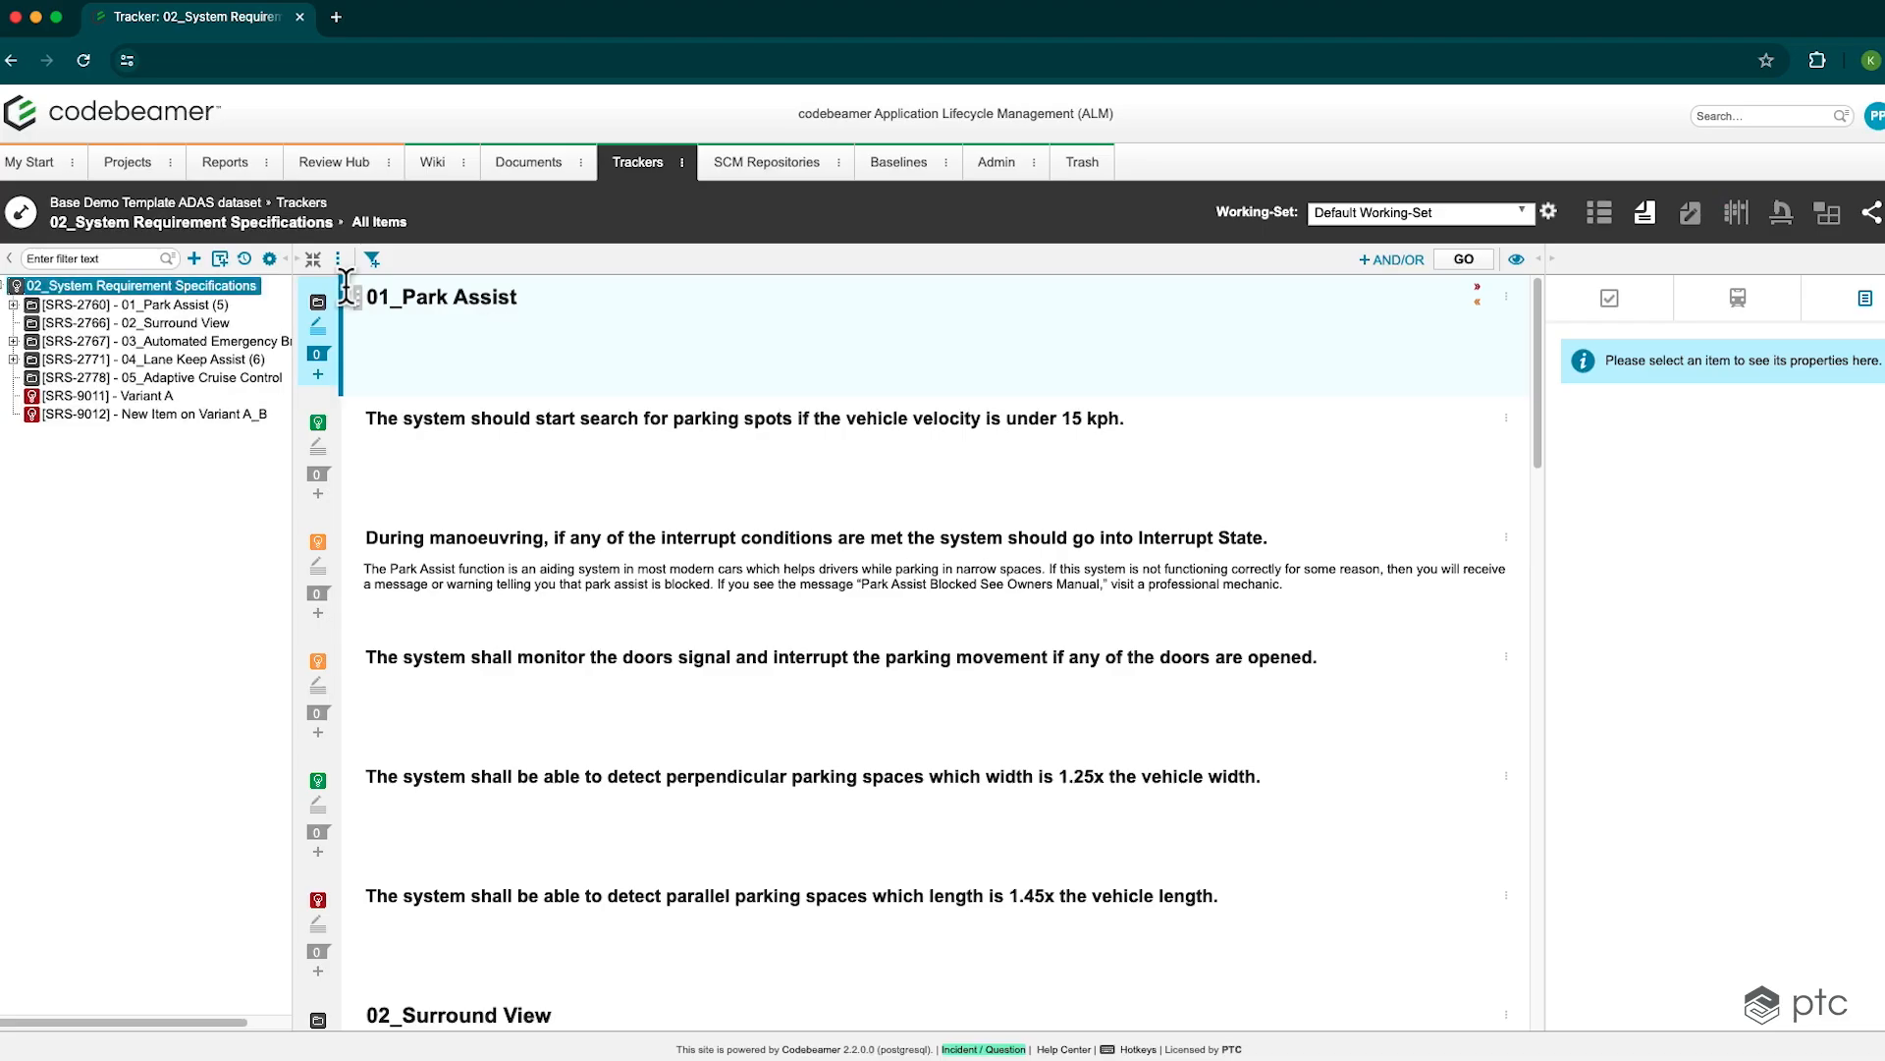
Add the item "New System requirement" with the description "To fulfill customer's new requirement." to the Default Working-Set and save it
click(195, 260)
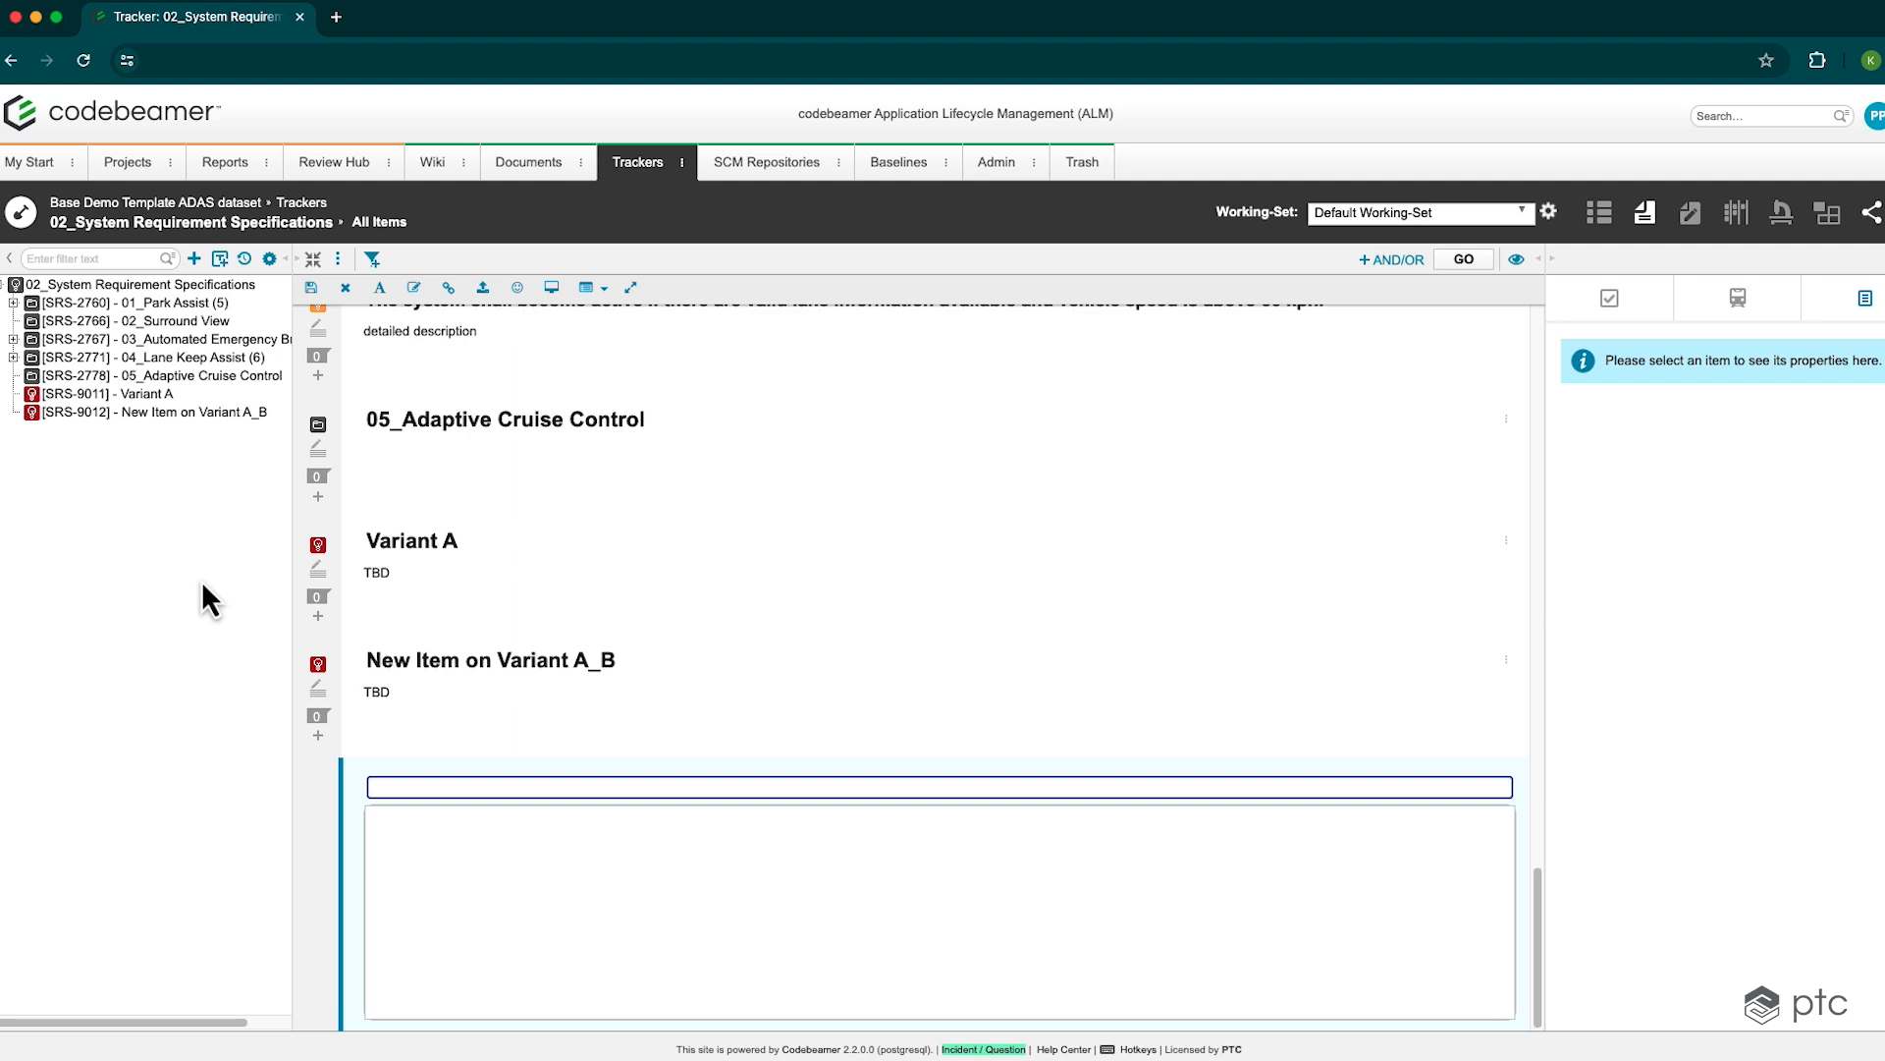
text(New System requirement)
key(Tab)
text(To t)
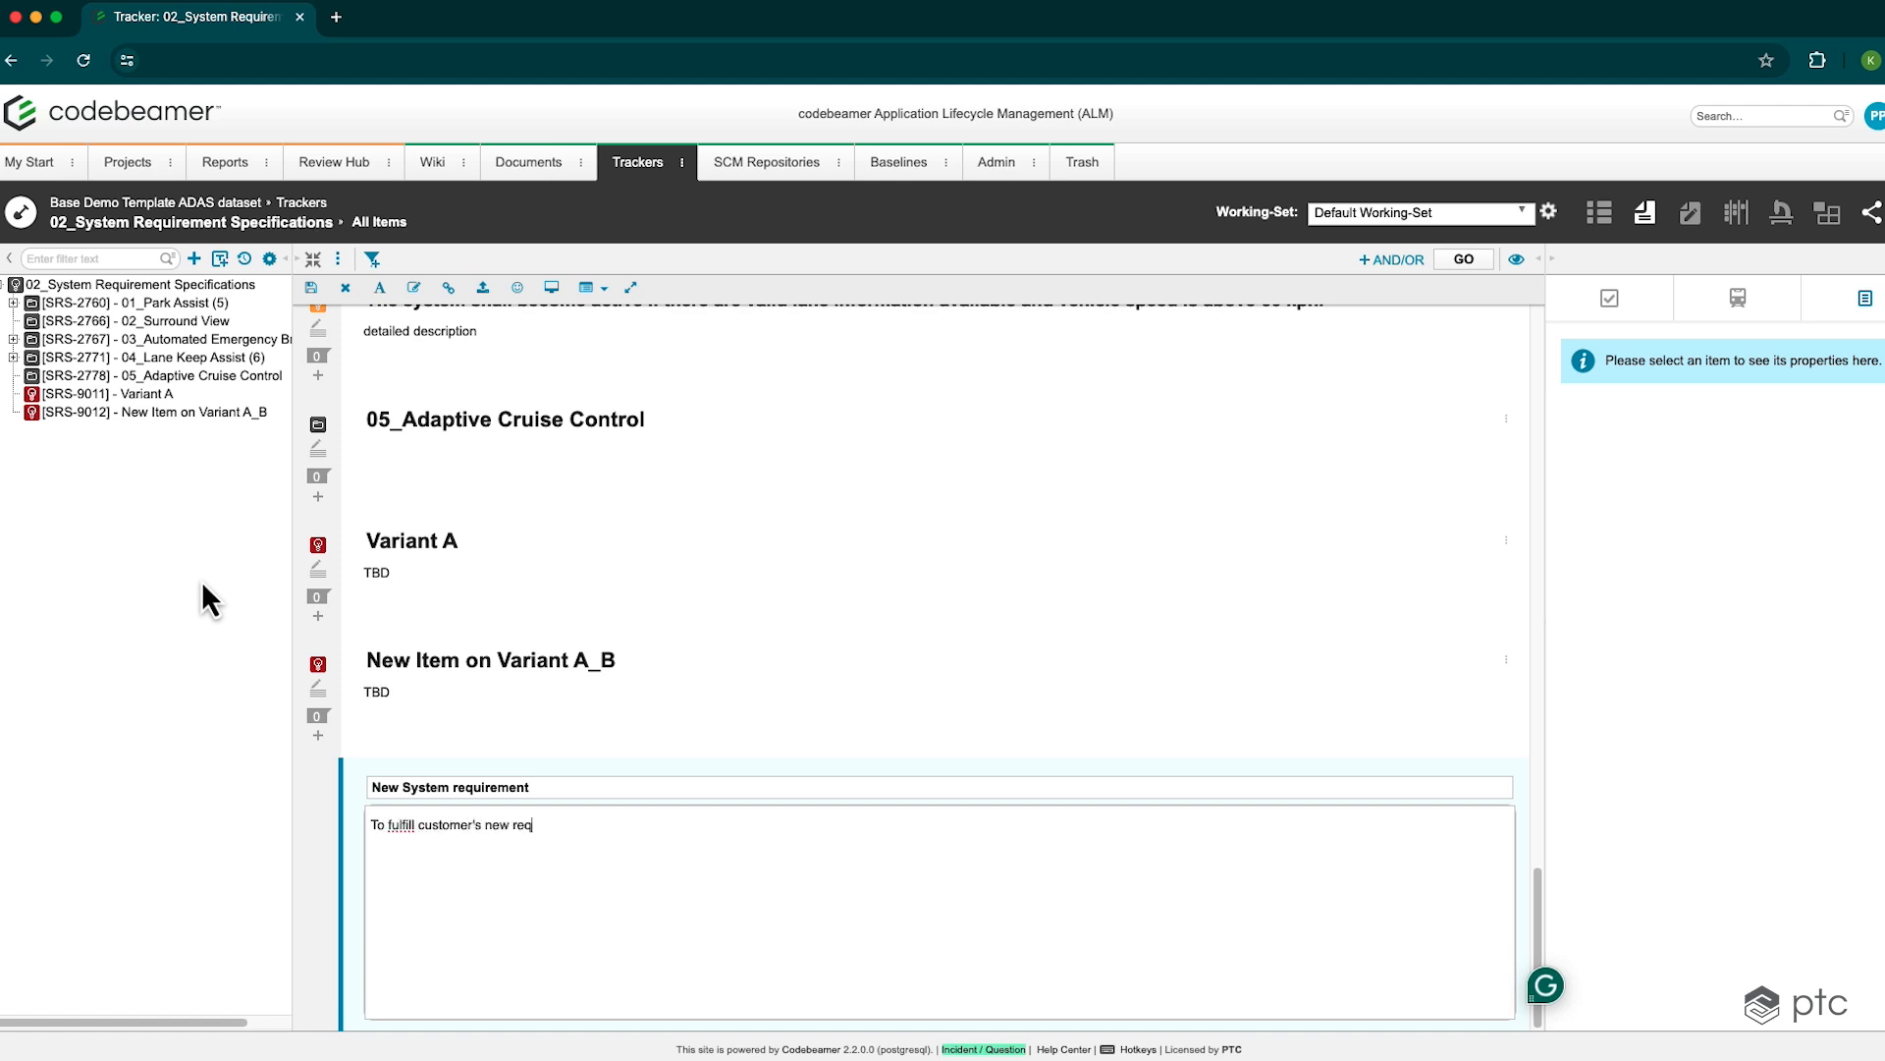
click(310, 287)
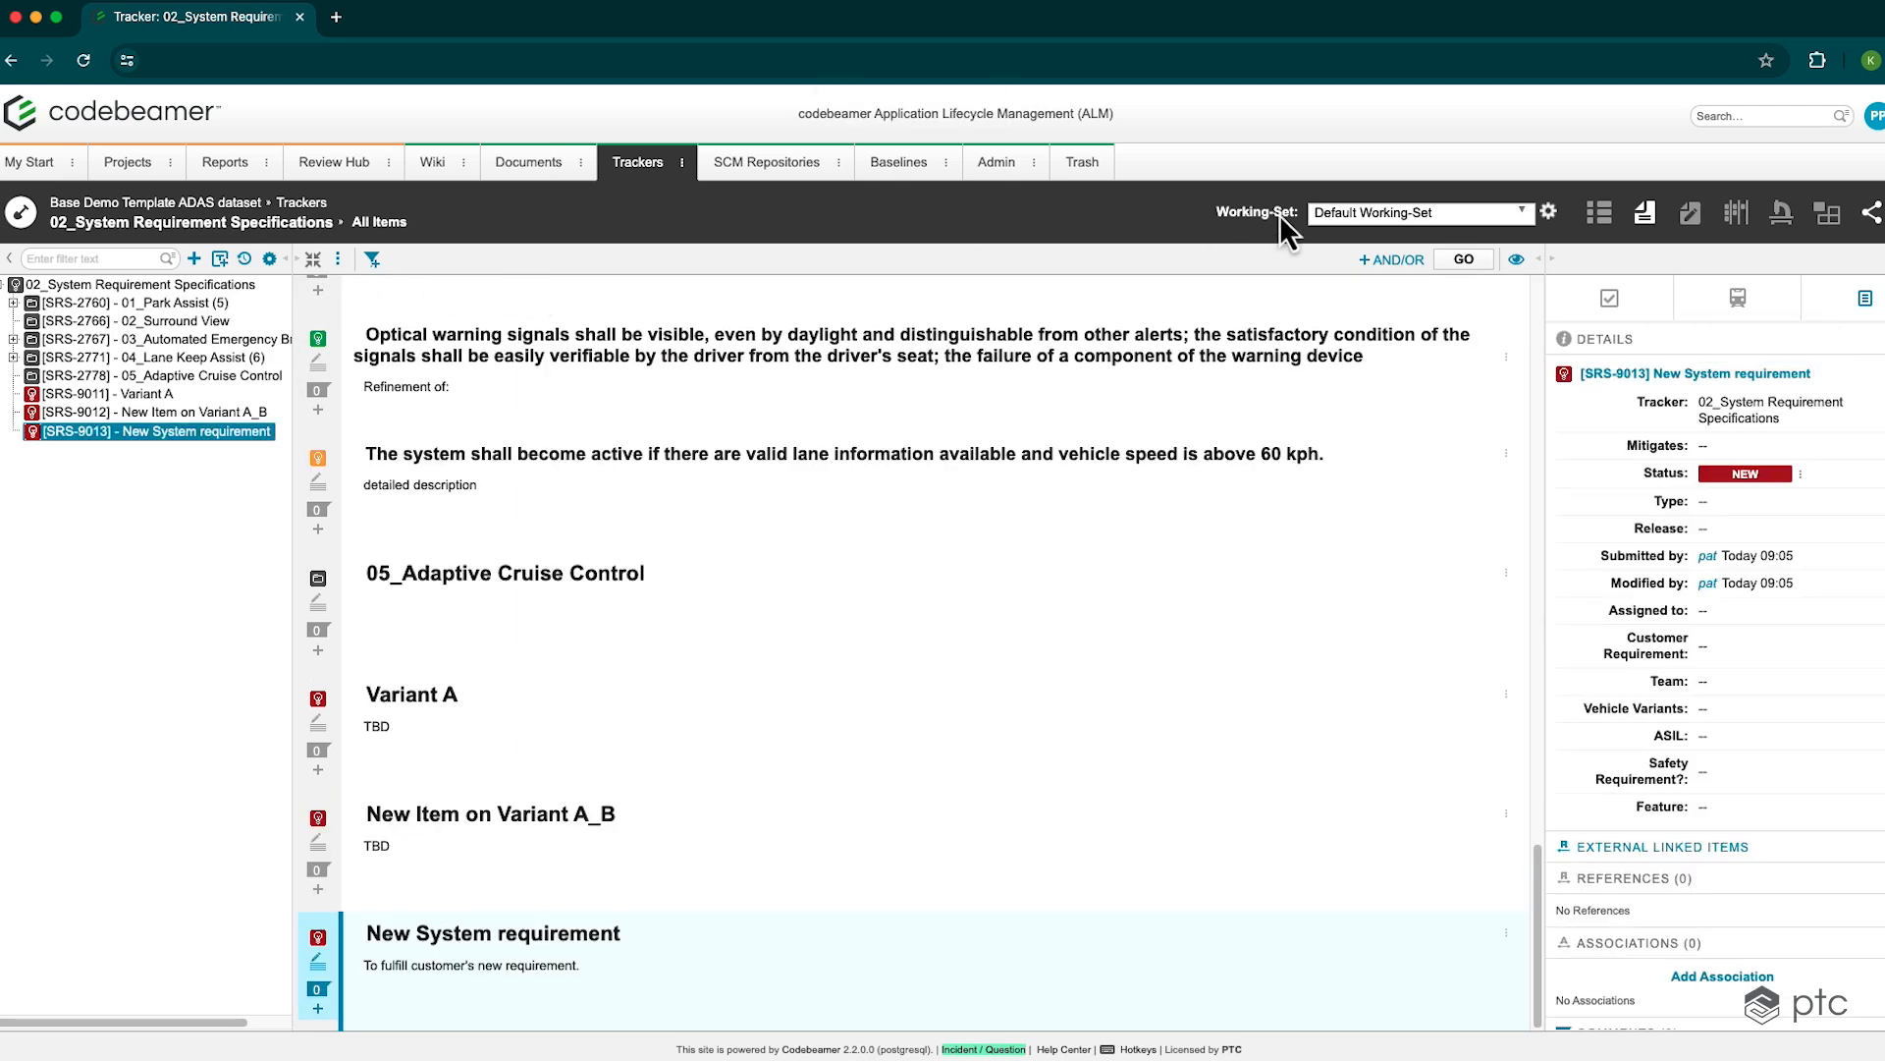
Switch to the Variant A working-set and start a merge from the Default Working-Set
click(1363, 218)
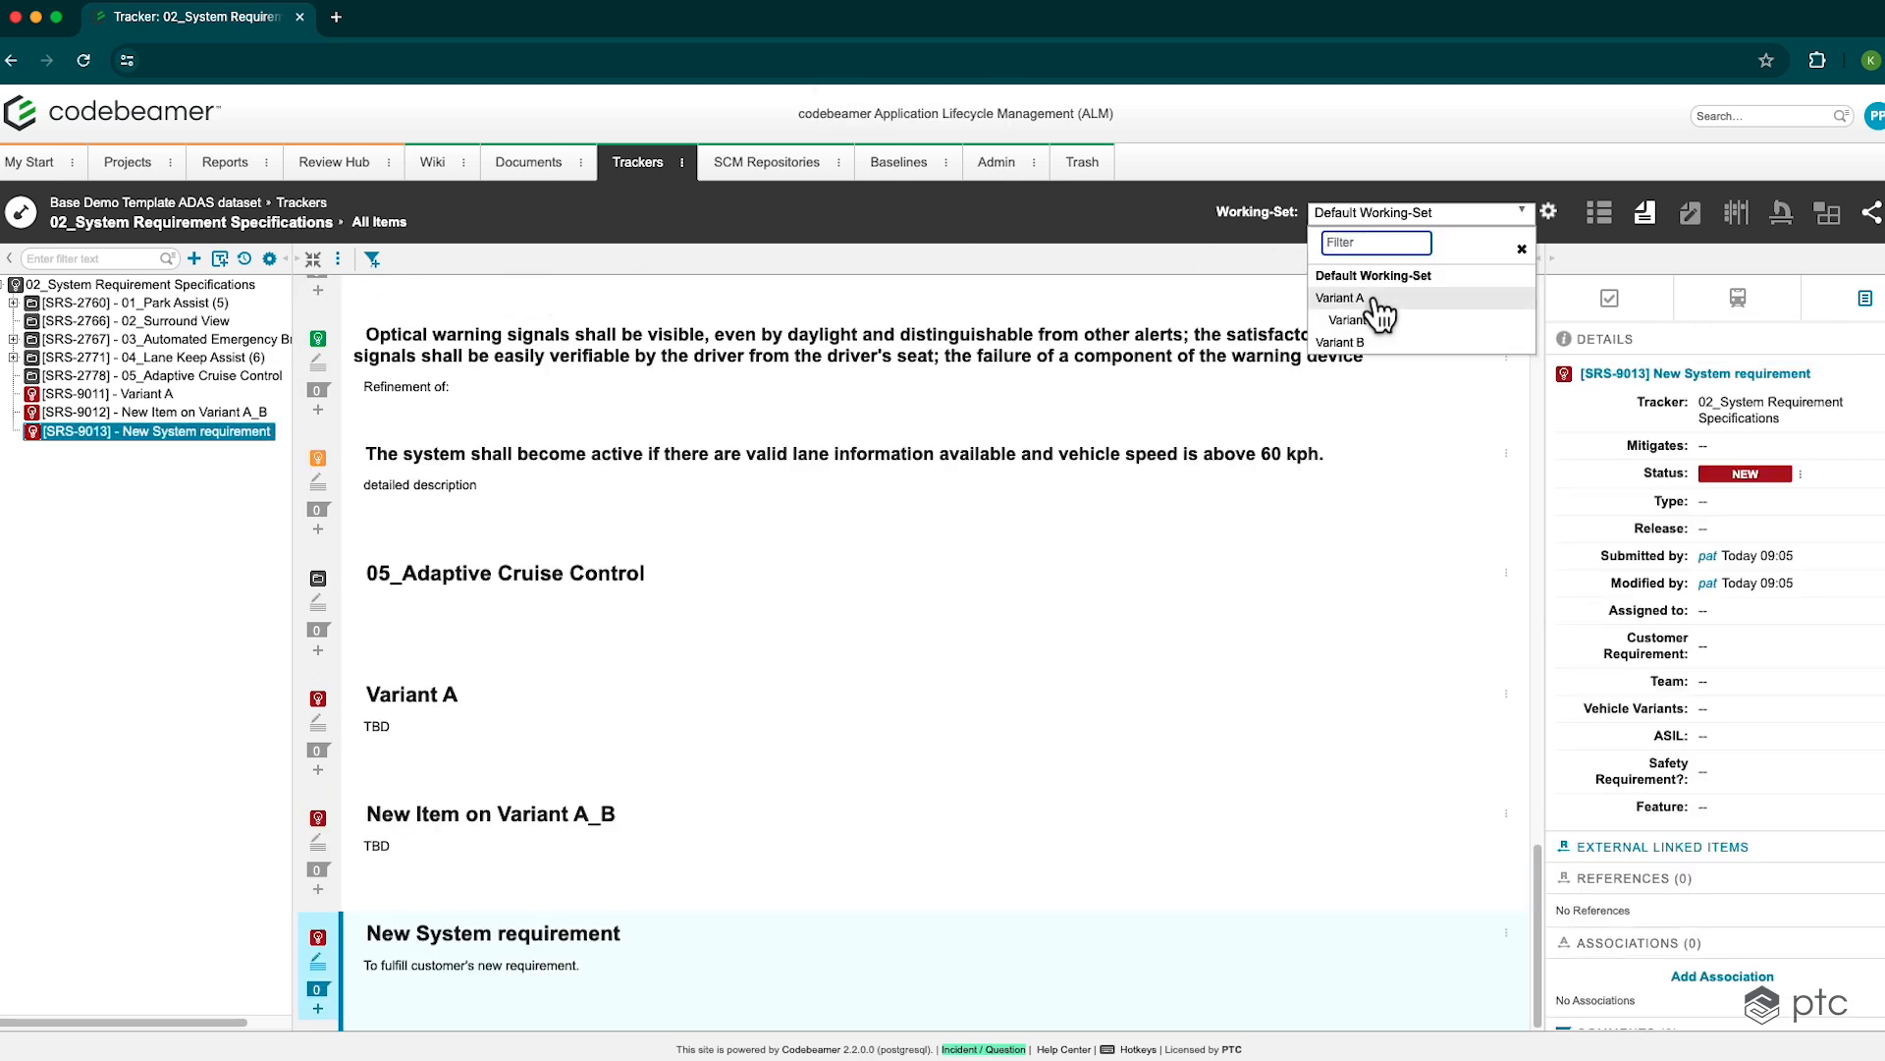
click(1373, 298)
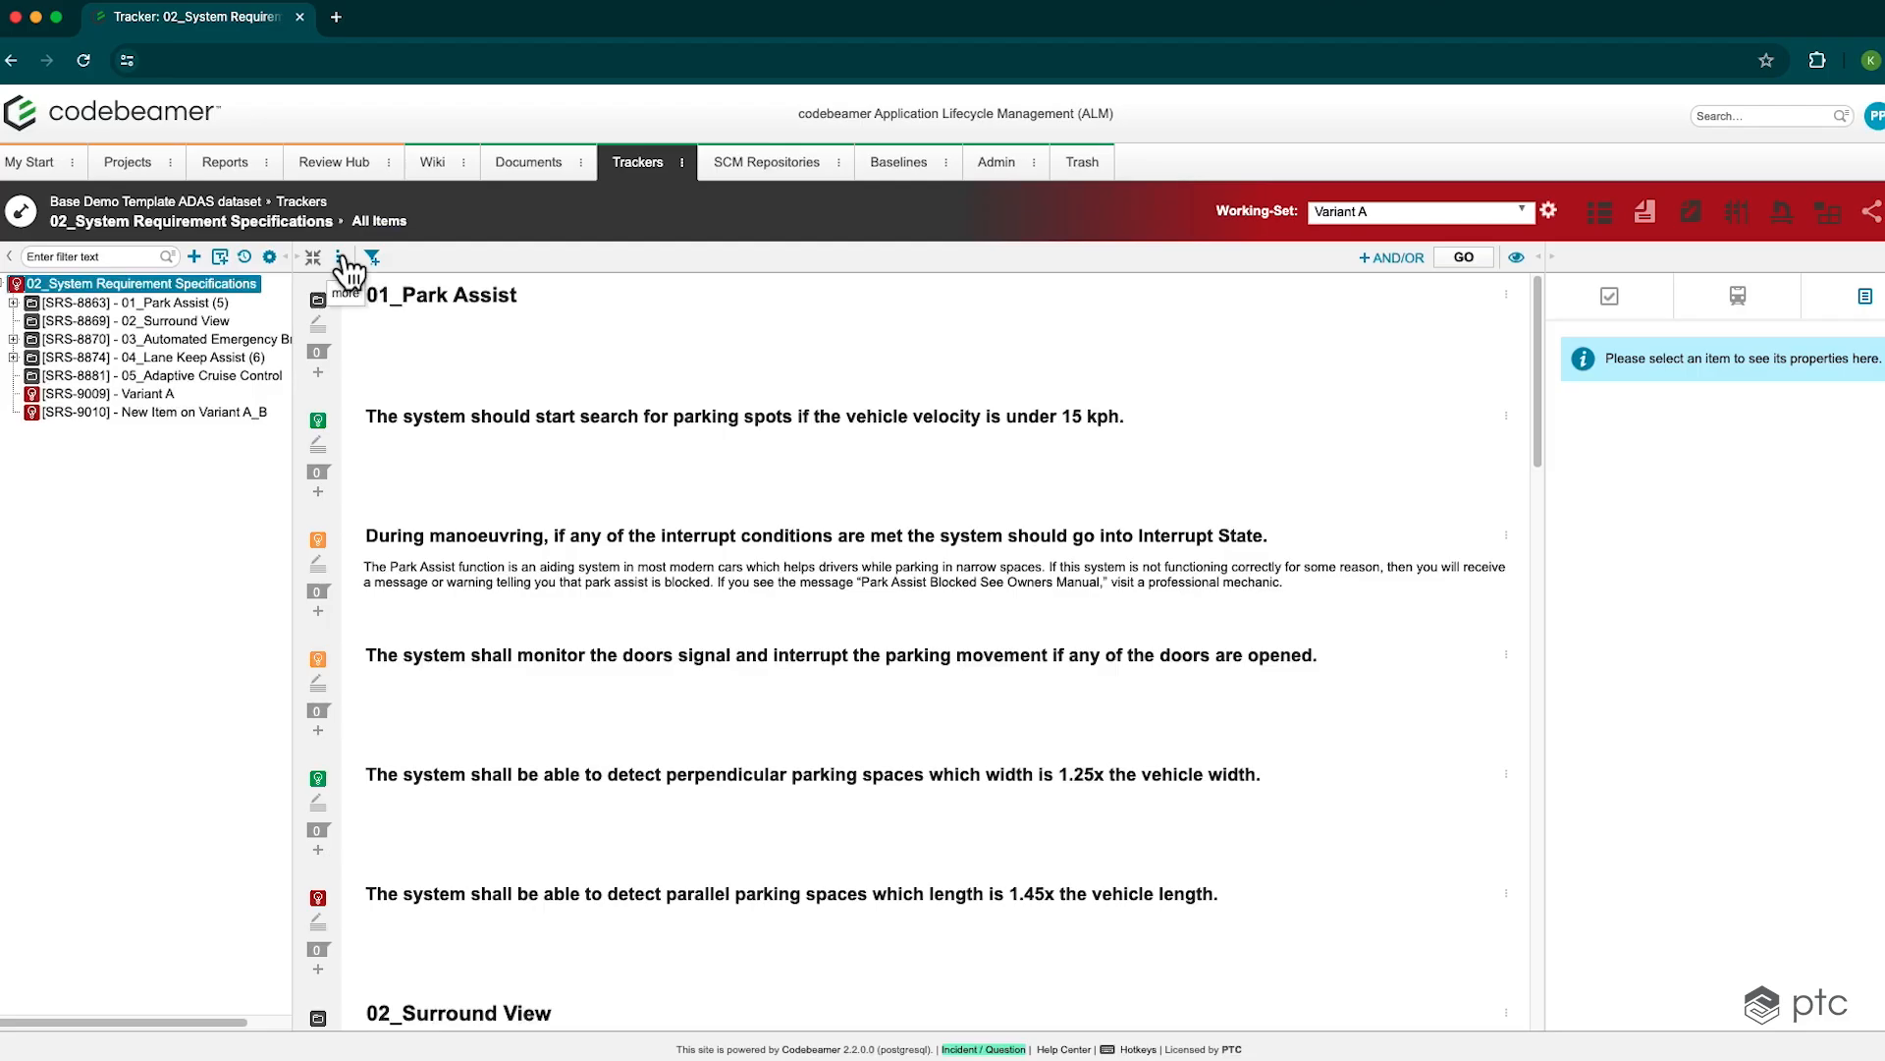
click(340, 258)
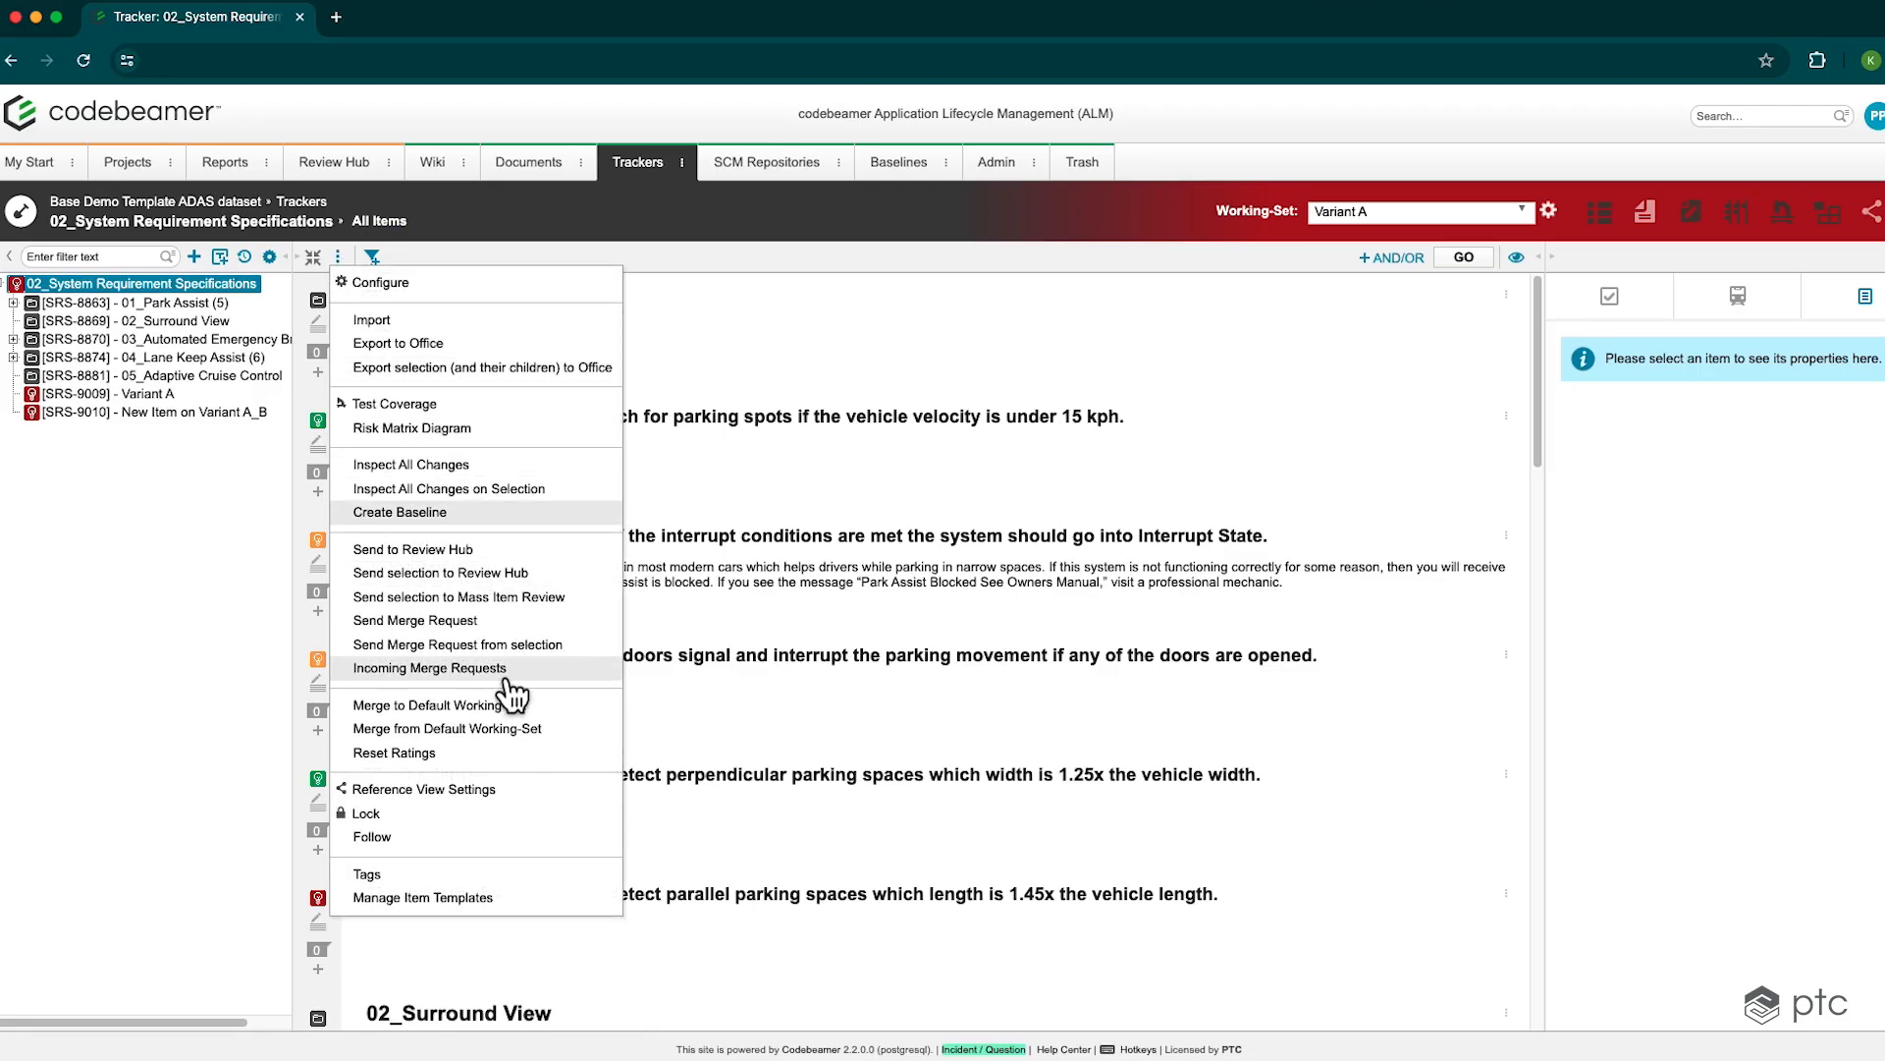
click(526, 731)
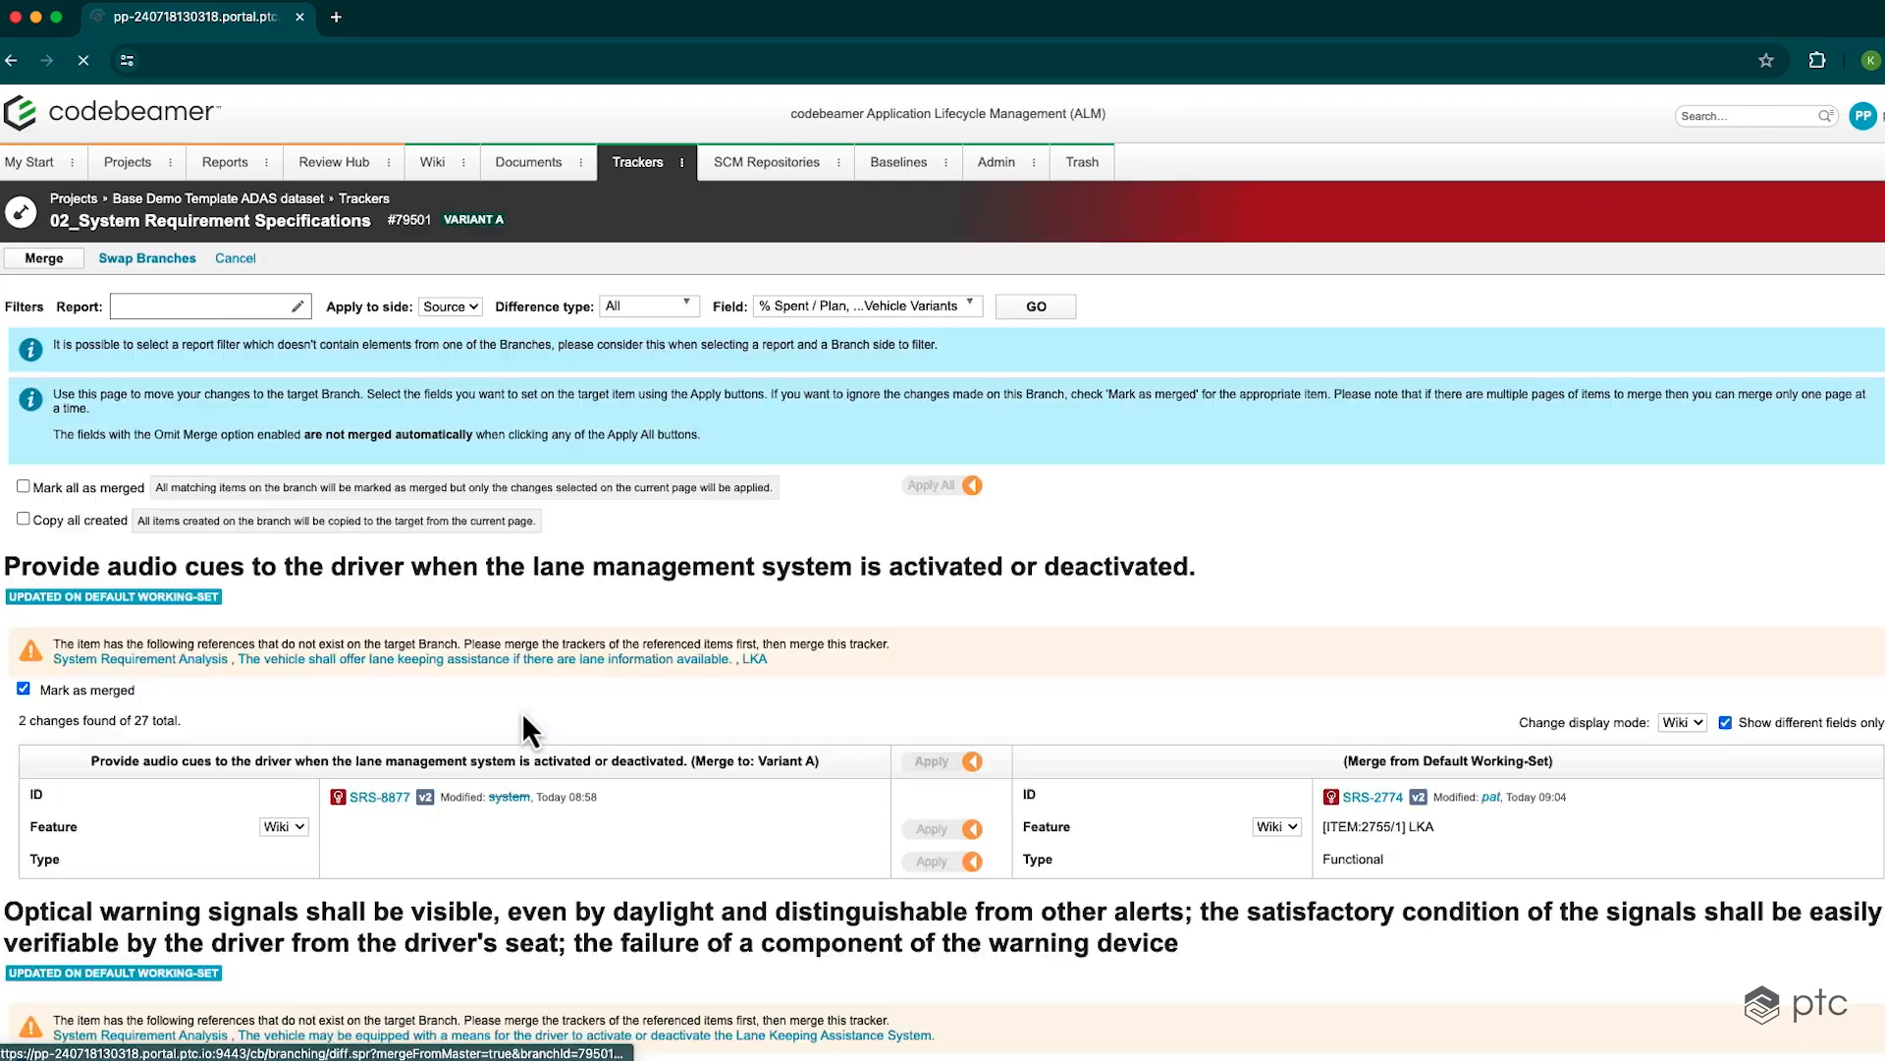
Apply all Default Working-Set field changes, include New System requirement for copying to Variant A, and run the merge
scroll(835, 707, down, 1)
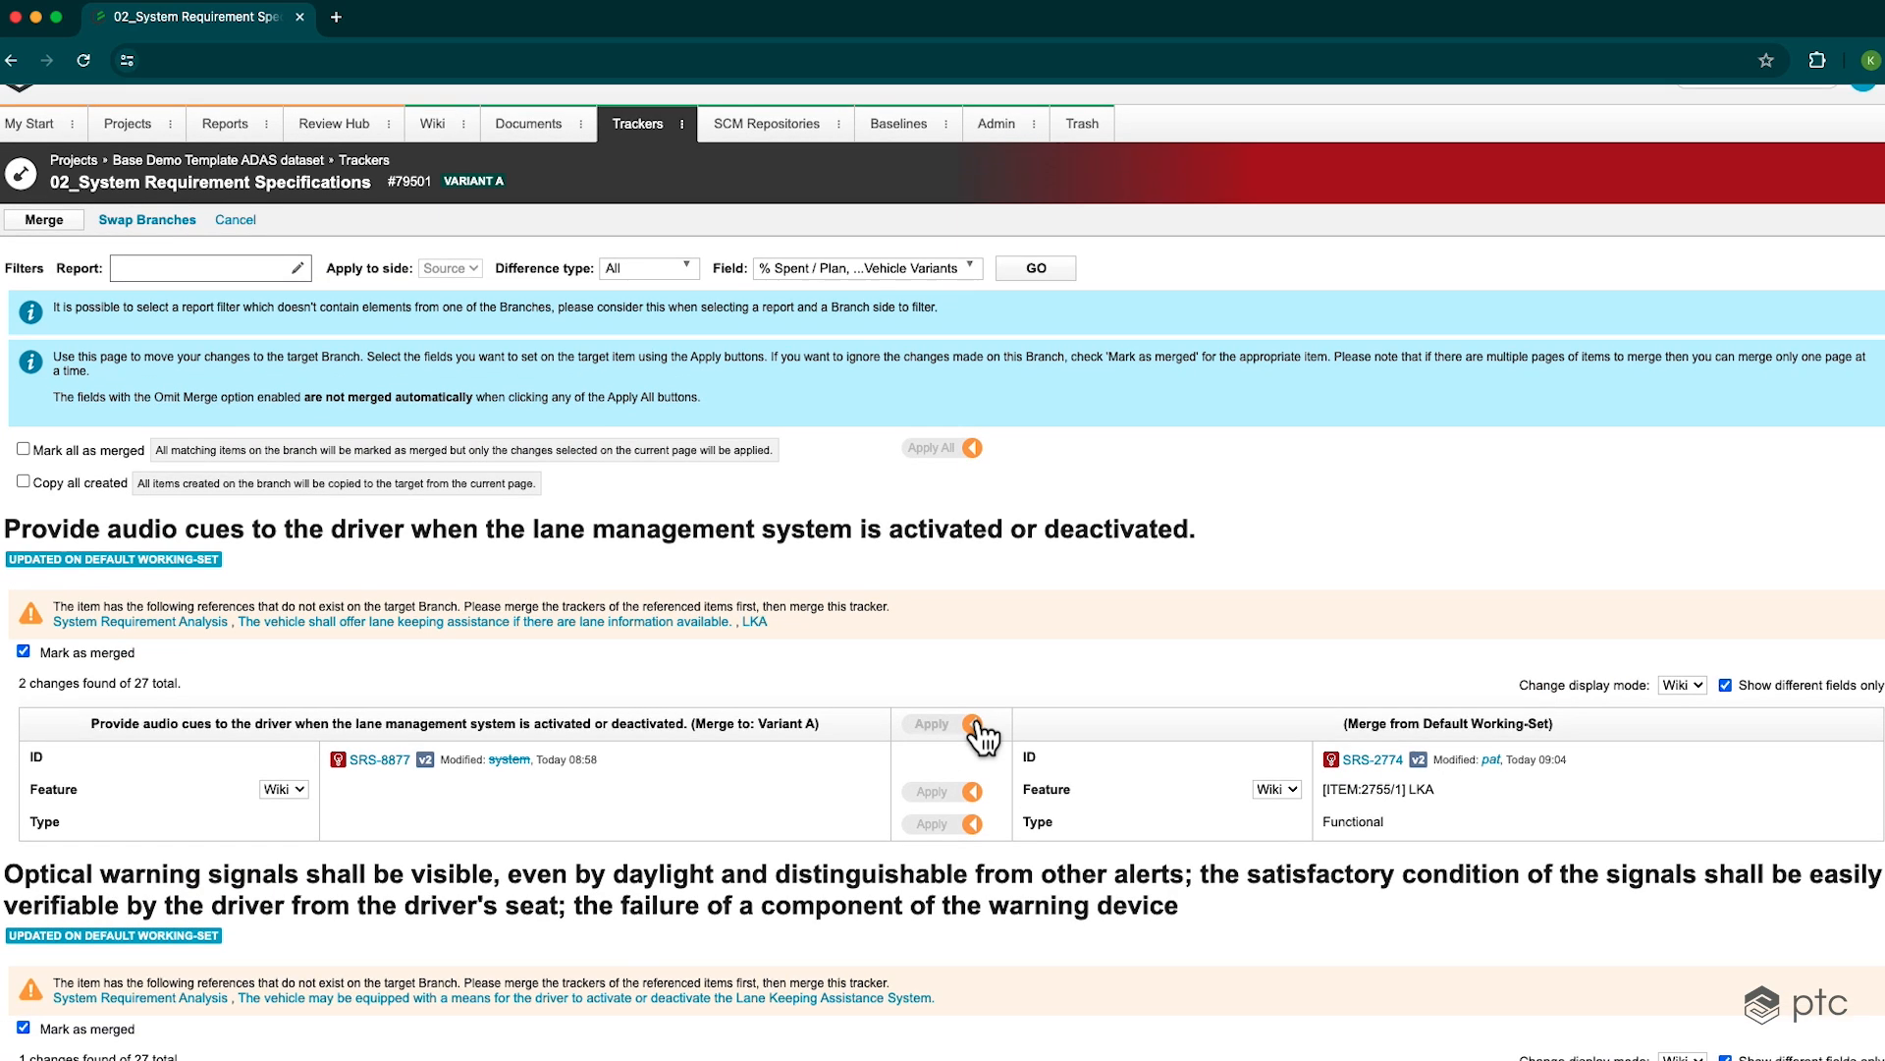
click(960, 461)
scroll(969, 467, down, 7)
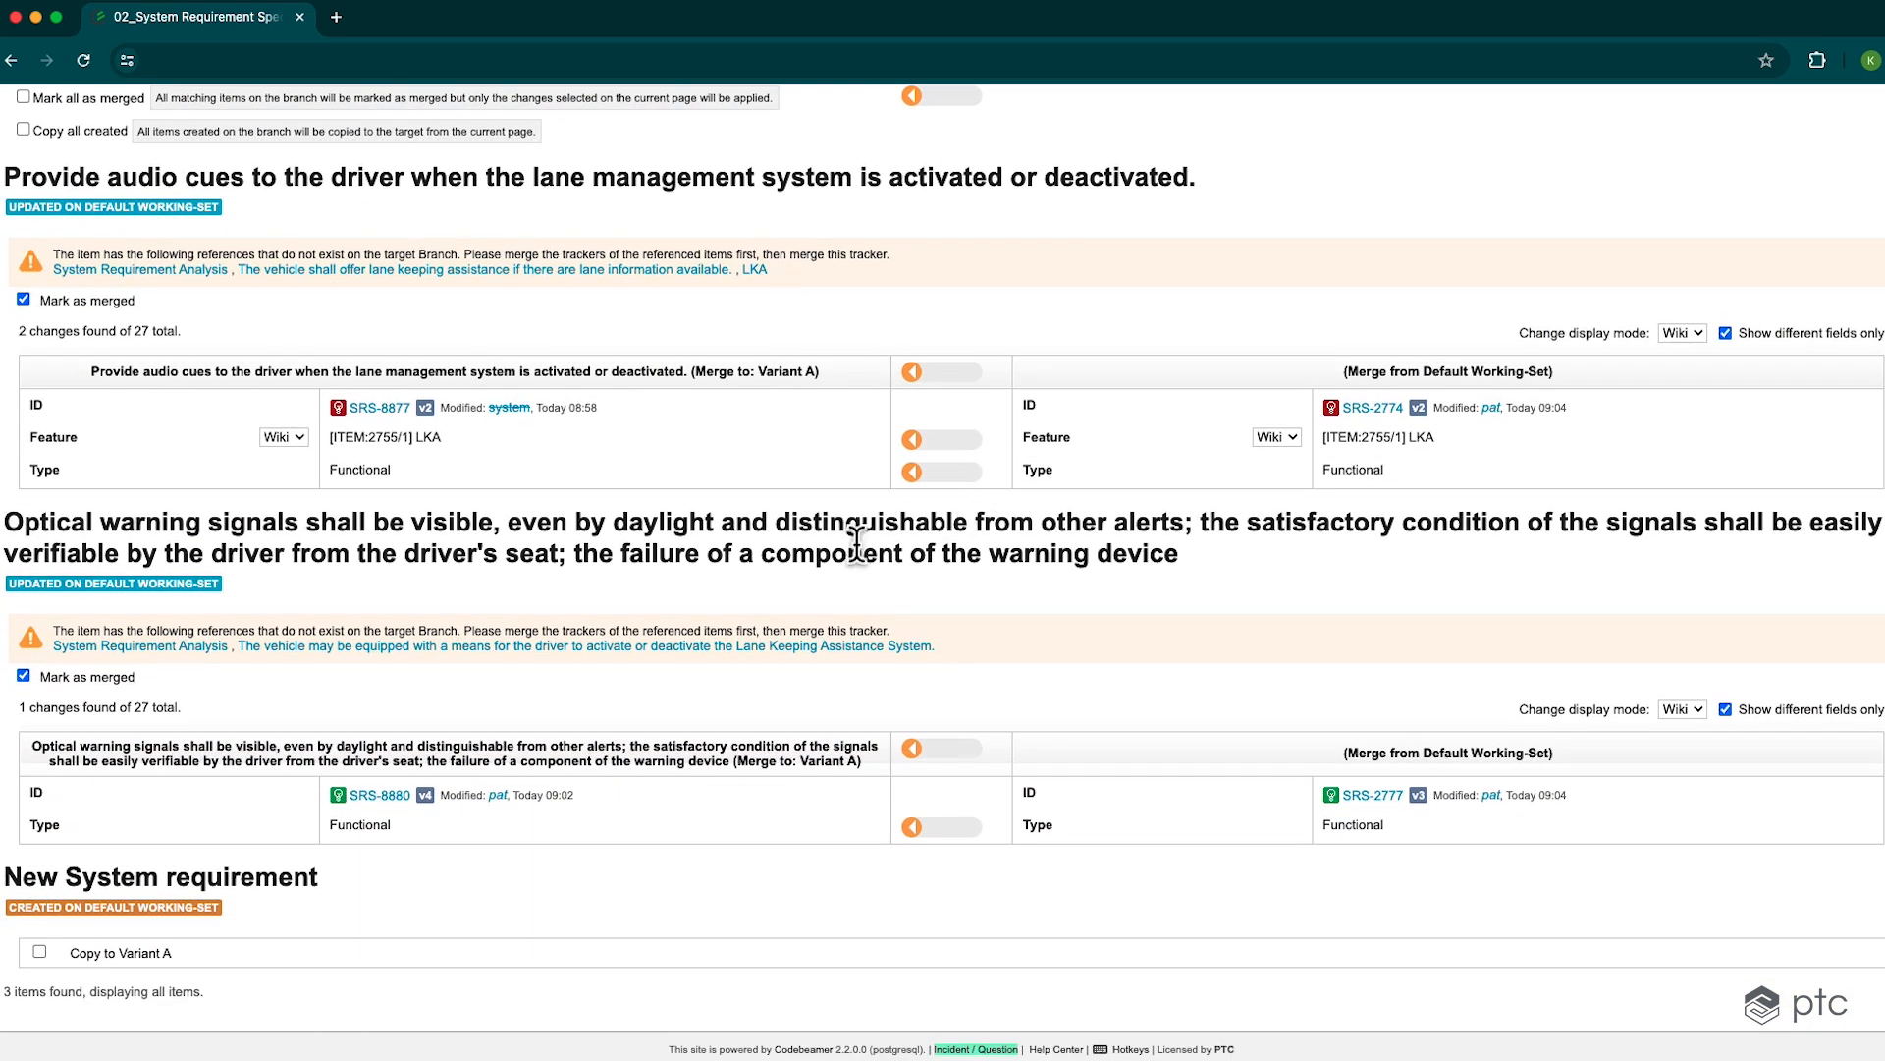
click(39, 951)
scroll(314, 877, up, 5)
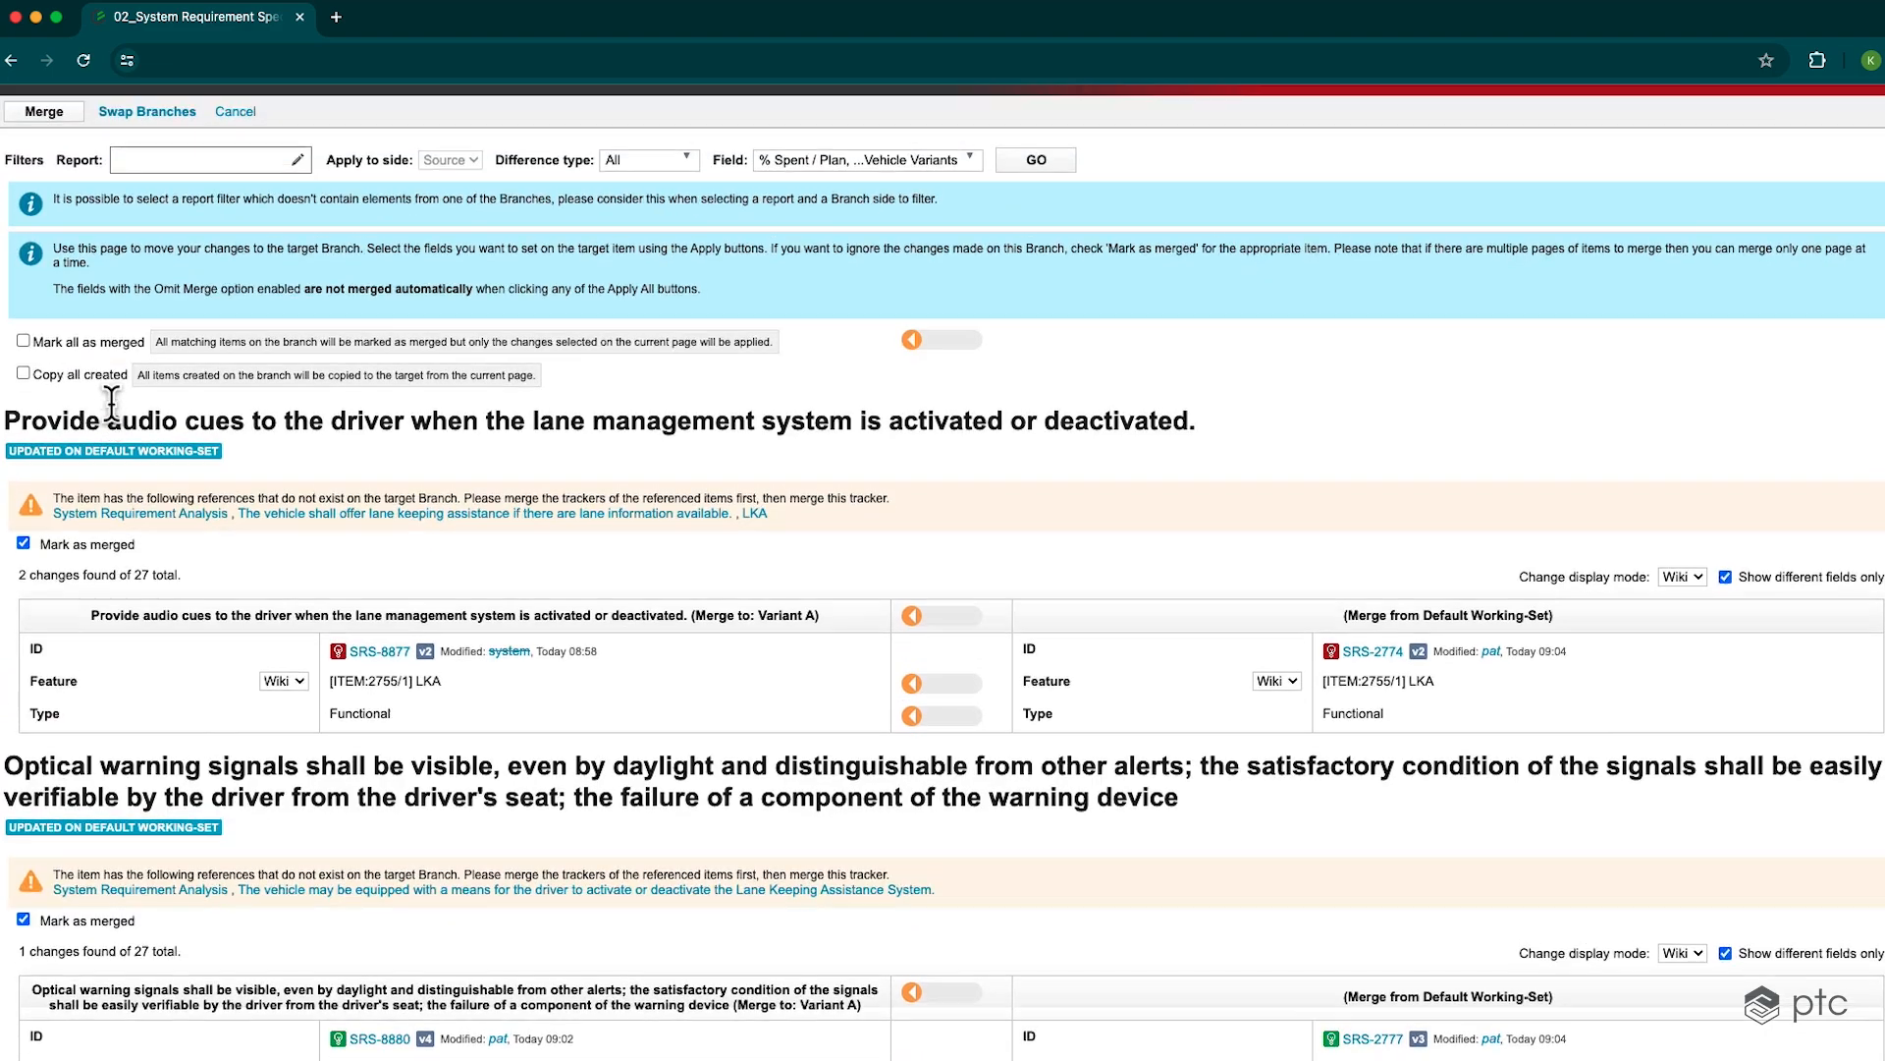
scroll(111, 403, up, 3)
click(51, 259)
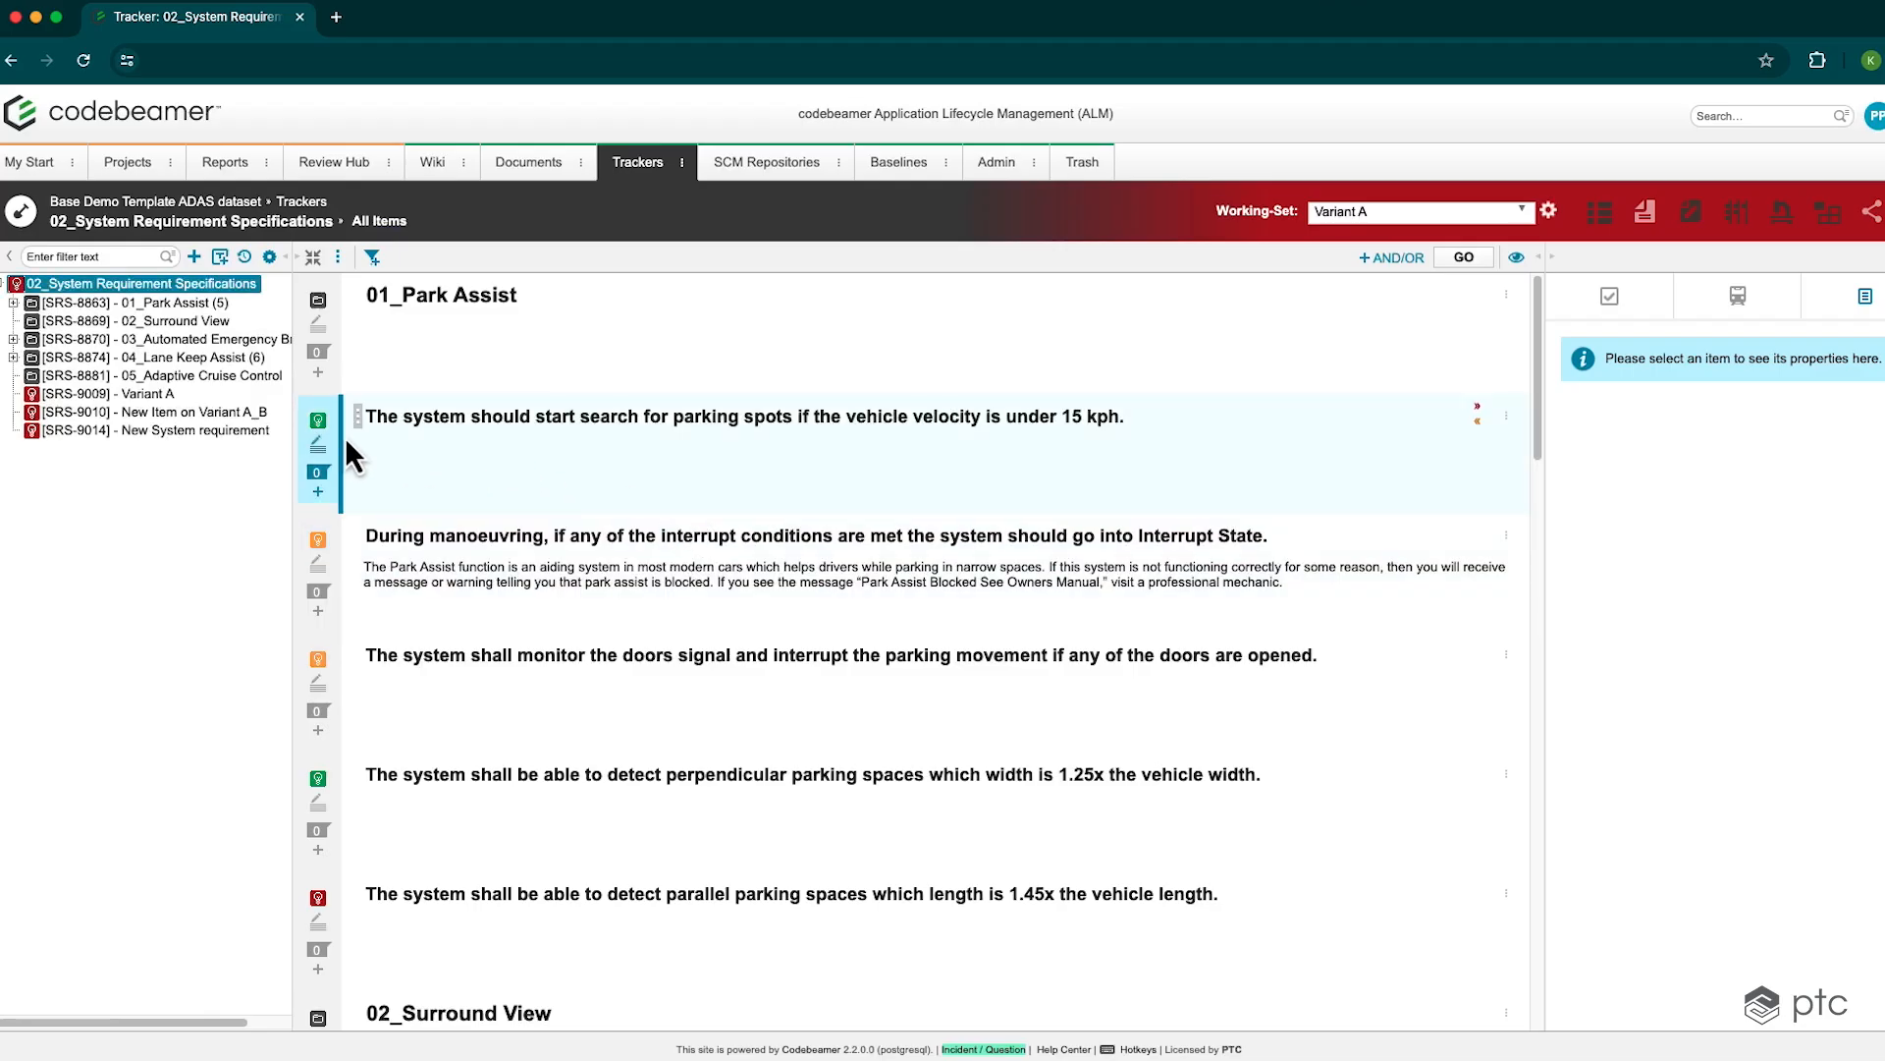
Examine the merged items in Variant A and the details of the 10 km/h fault and 60 kph lane information requirements
scroll(570, 565, down, 10)
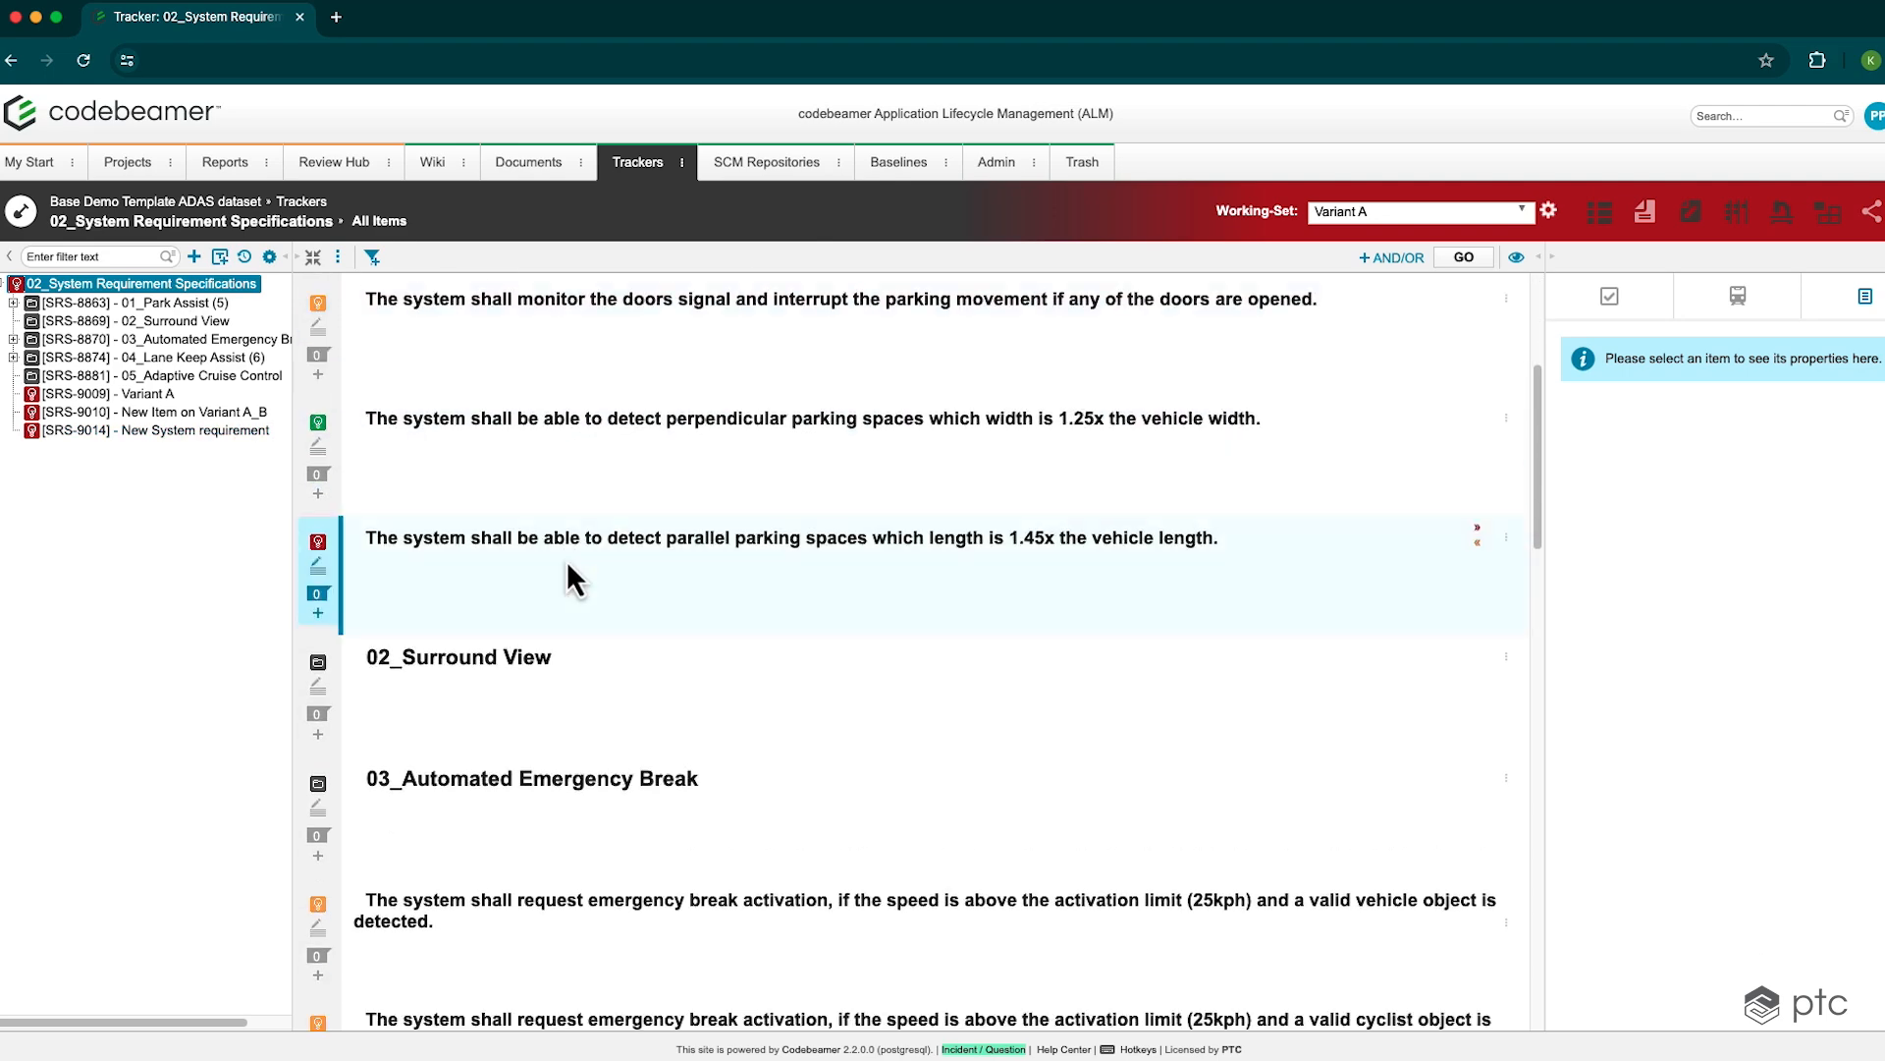
scroll(572, 568, down, 12)
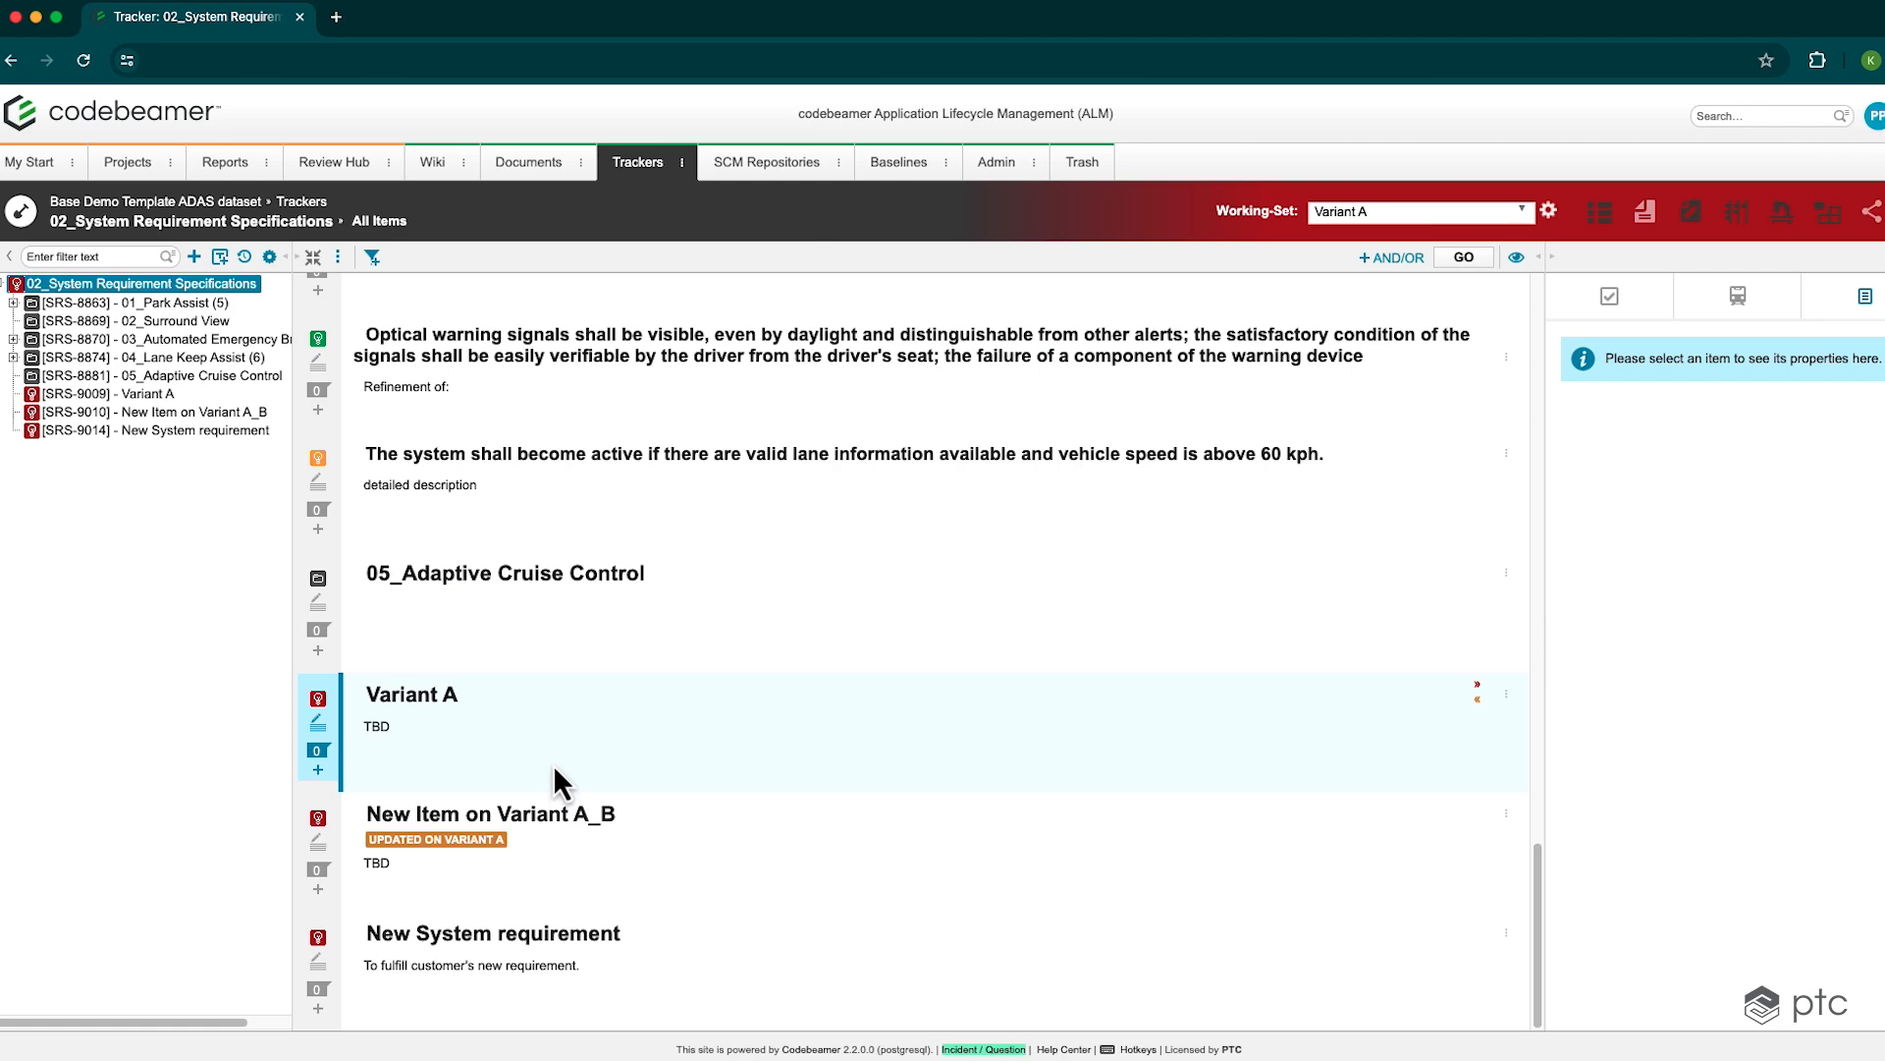
scroll(565, 756, up, 3)
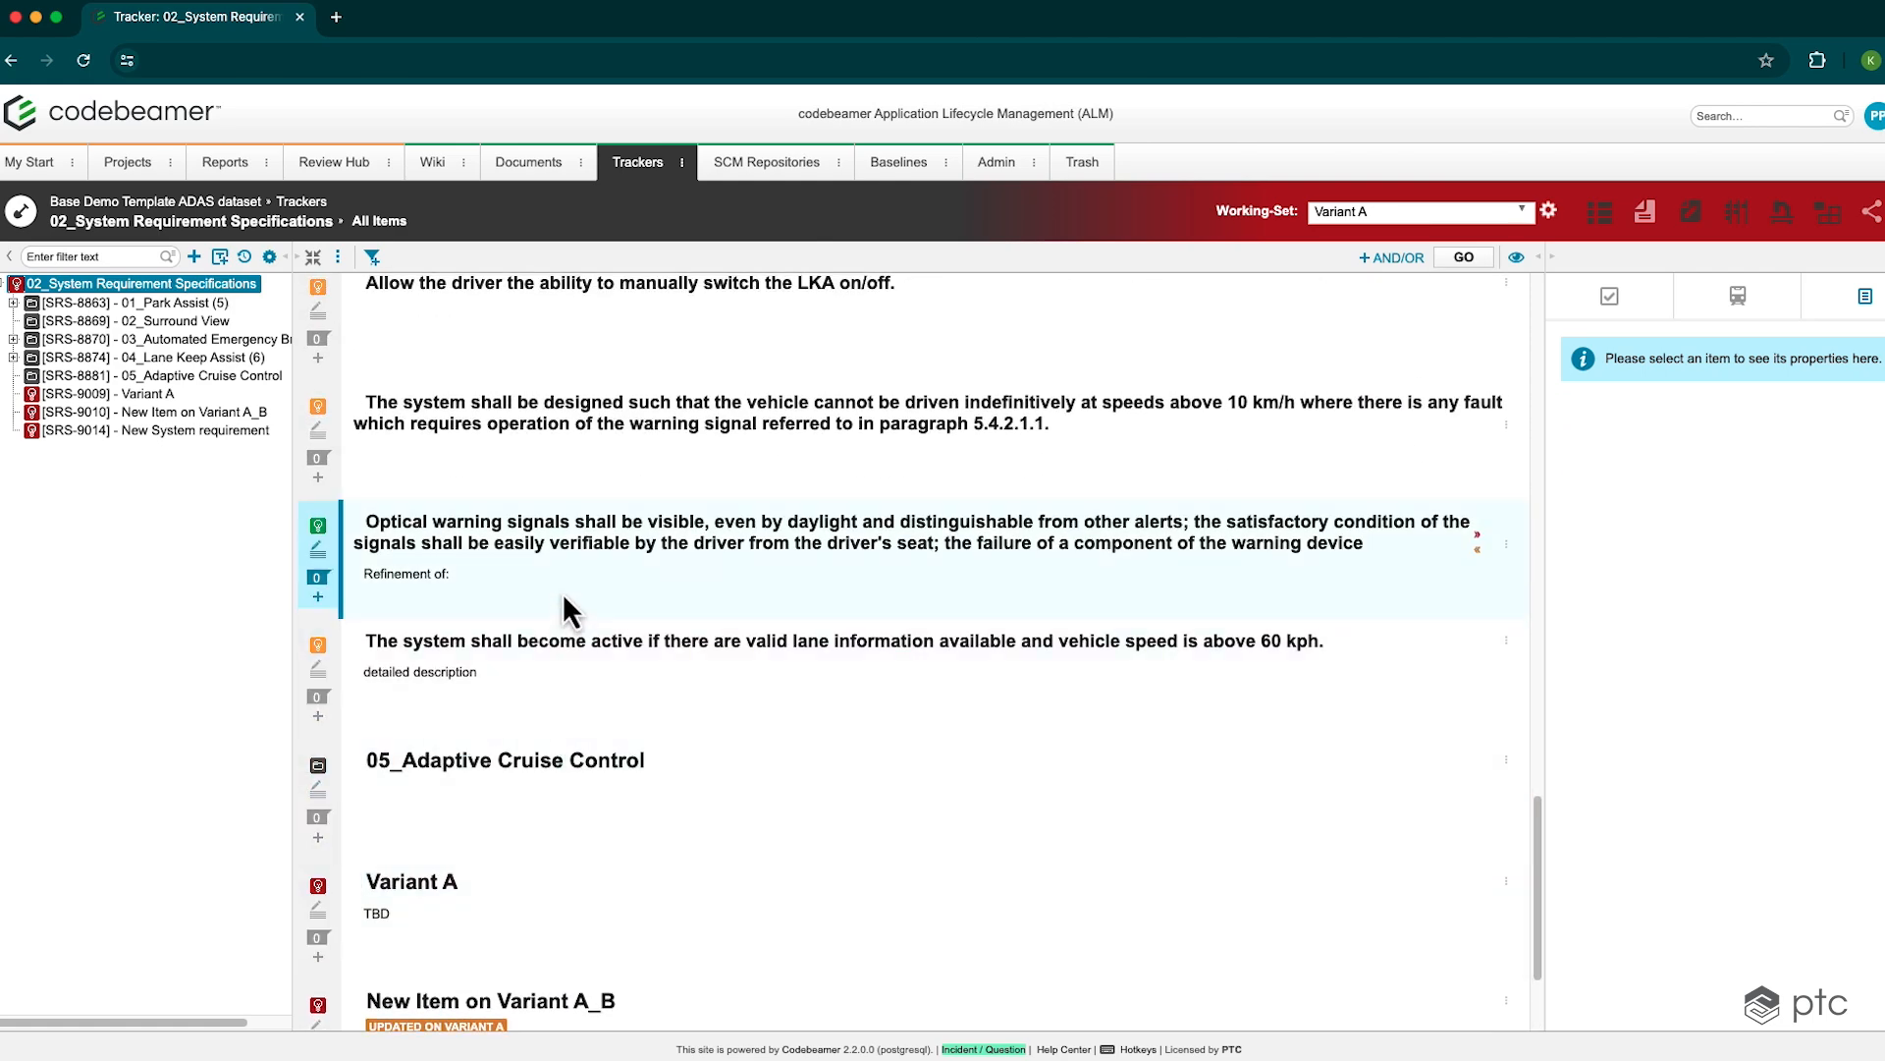
click(562, 542)
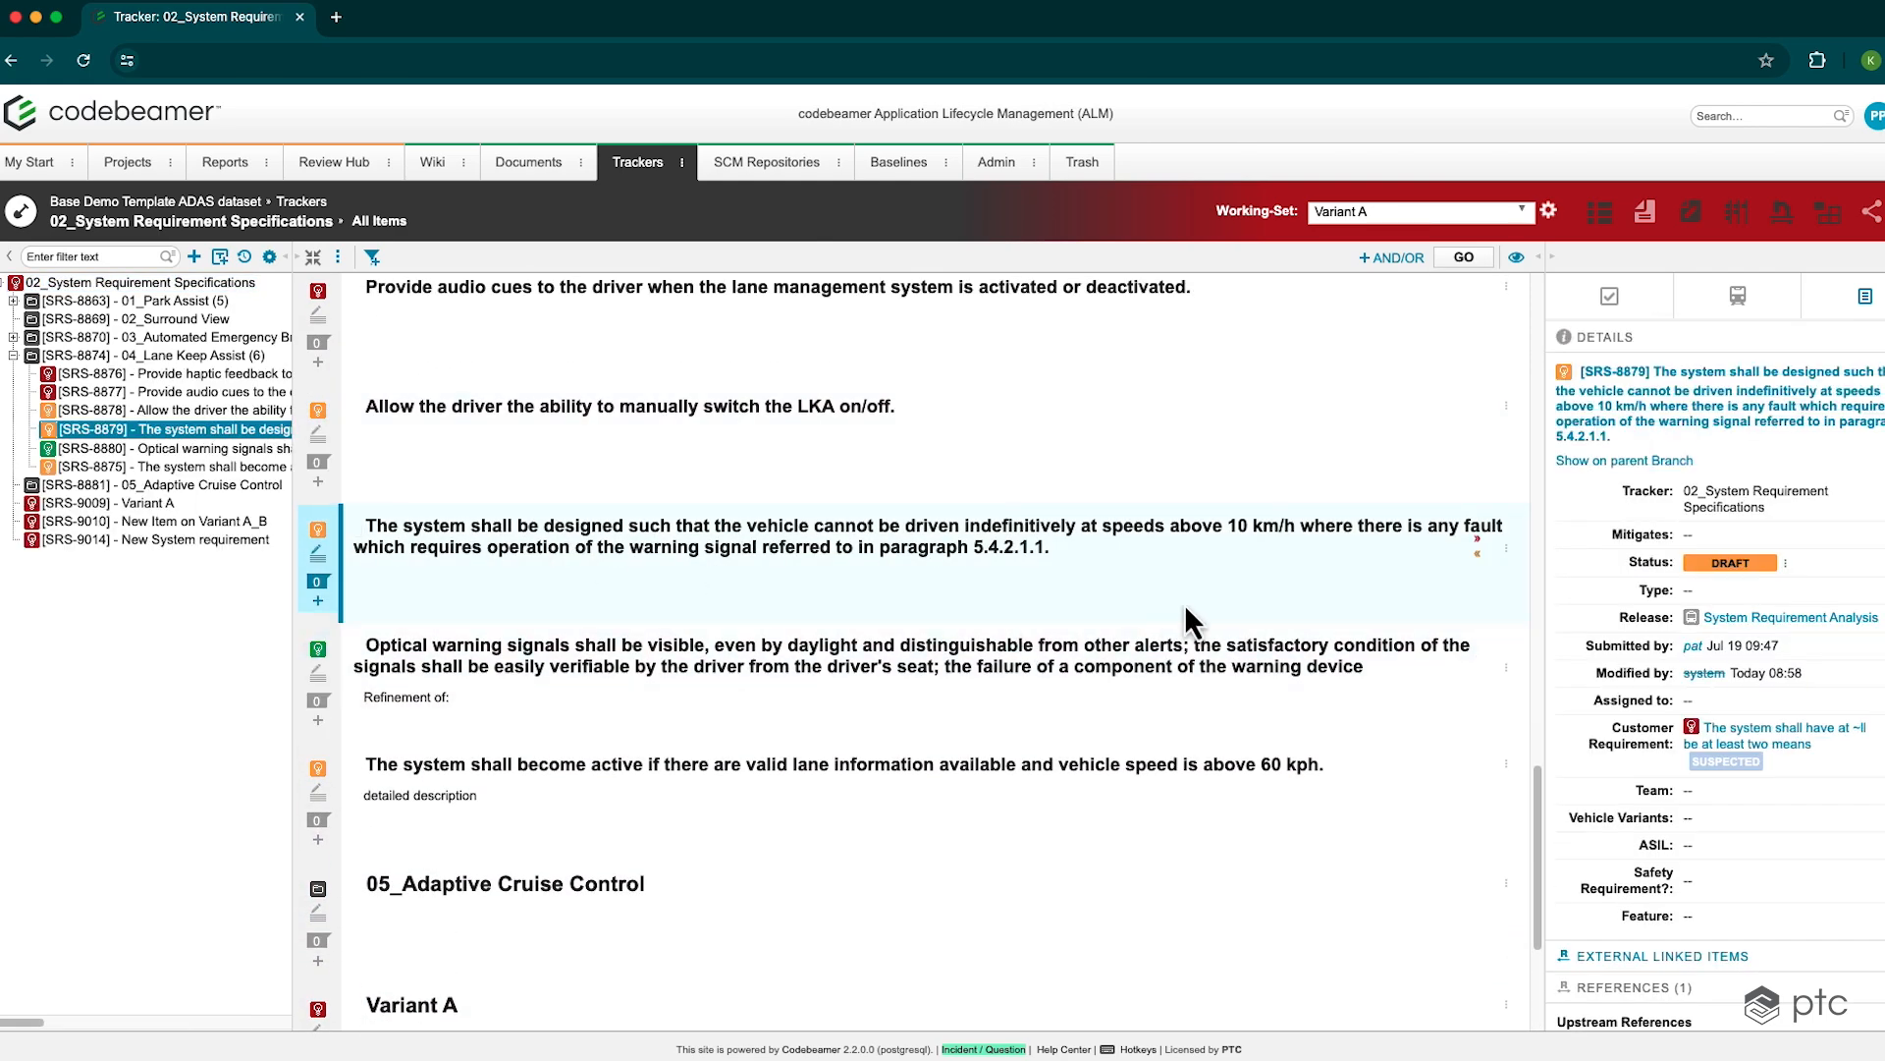
click(1112, 760)
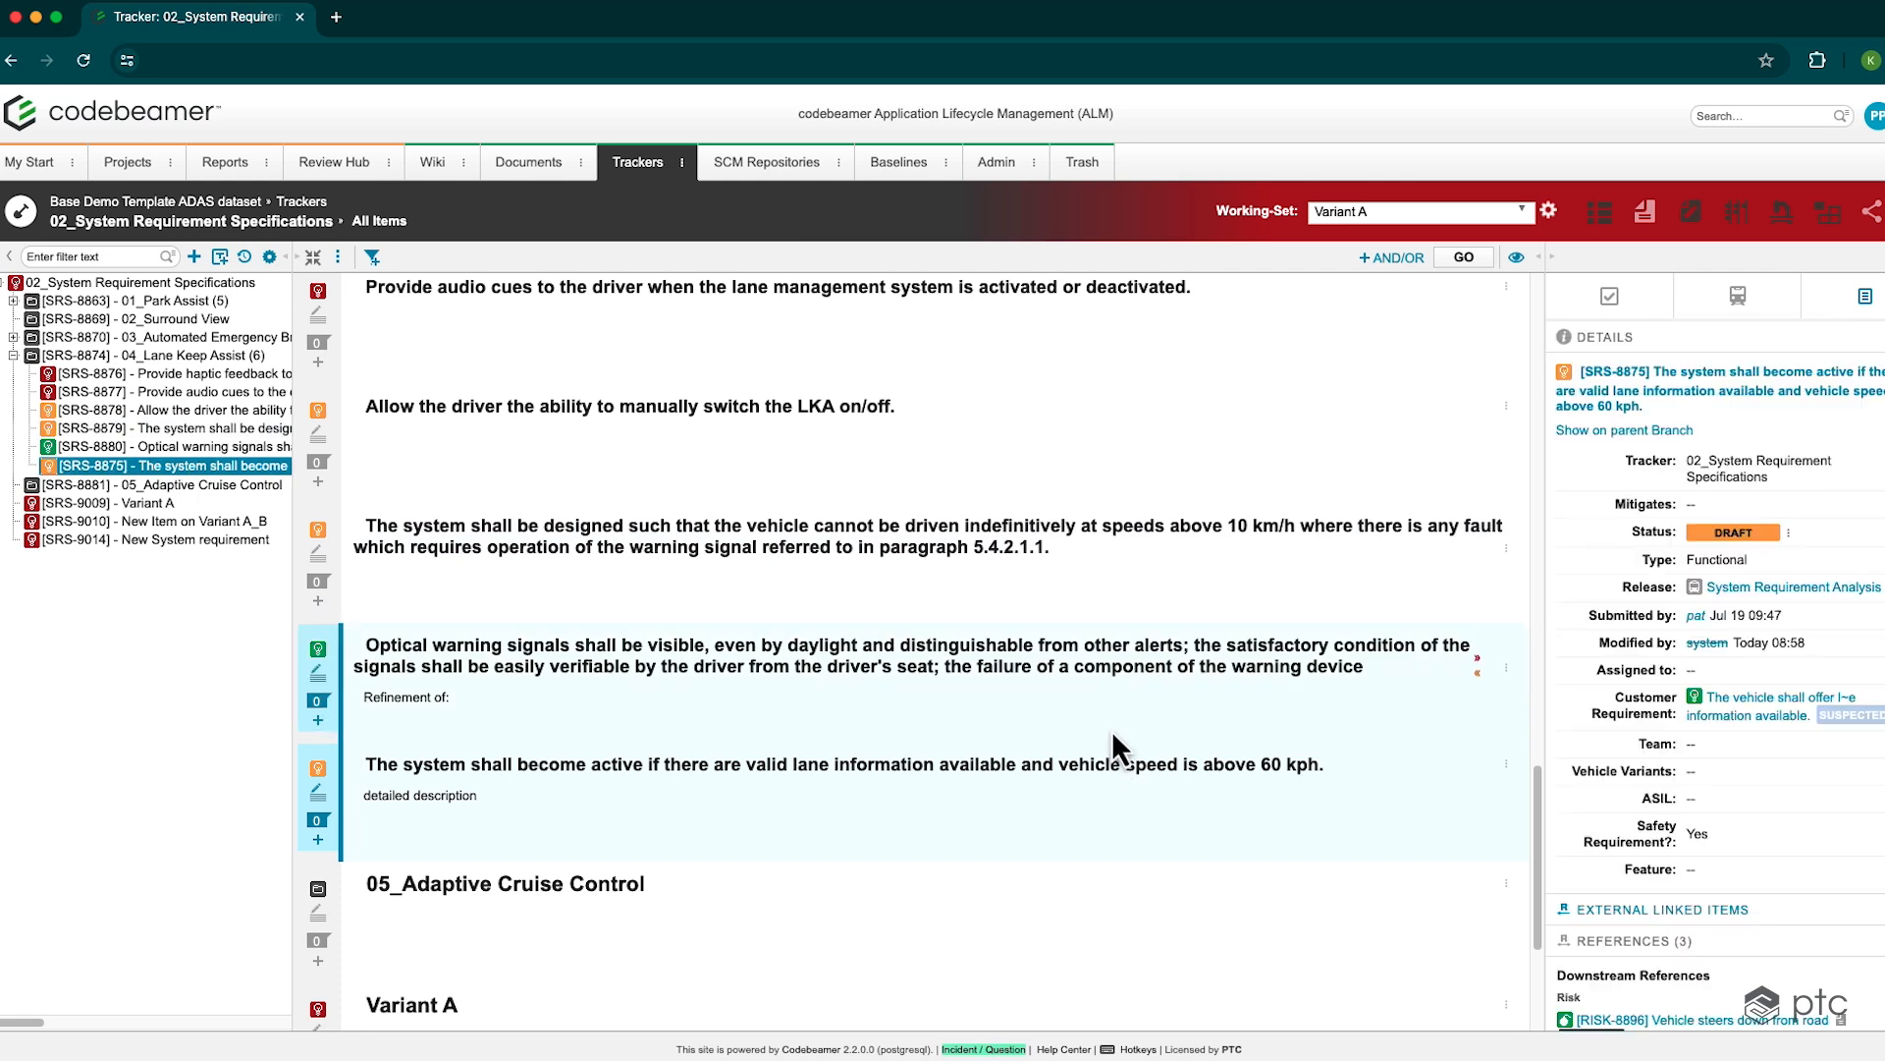